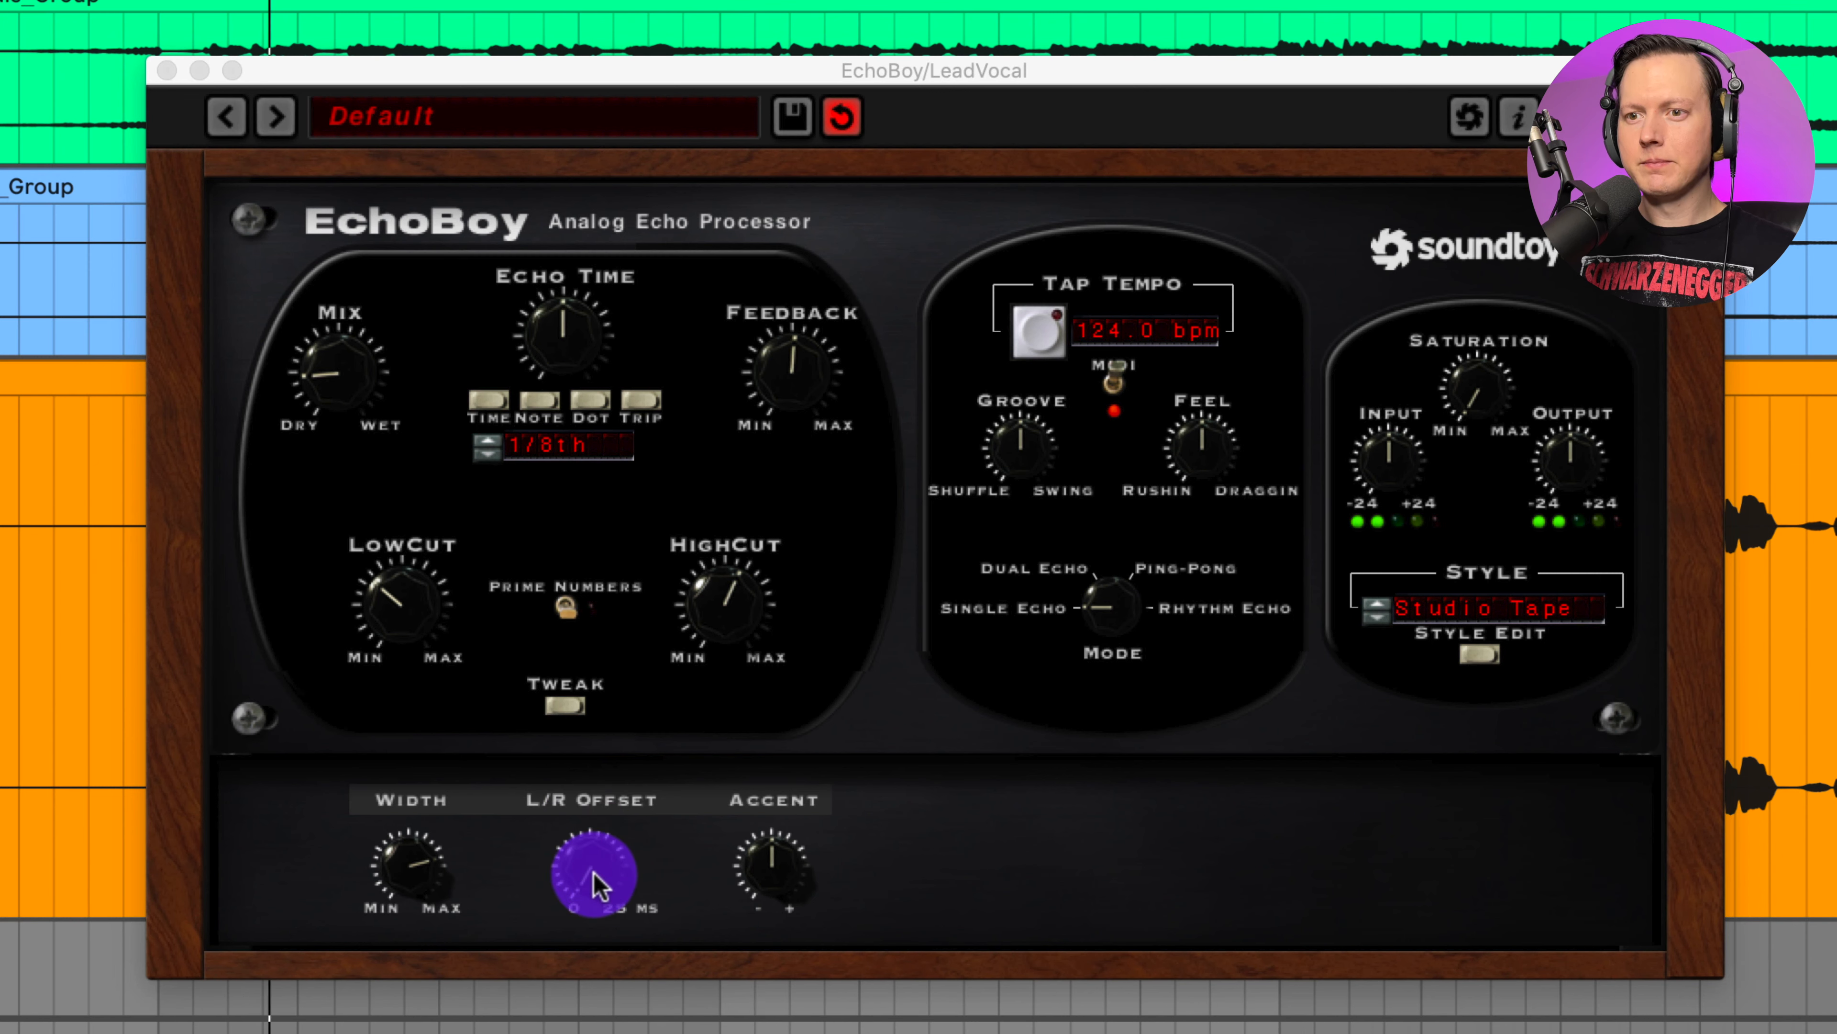
# Raise the L/R Offset of the EchoBoy delay on the lead vocal
pyautogui.moveTo(593, 872); pyautogui.dragTo(601, 762)
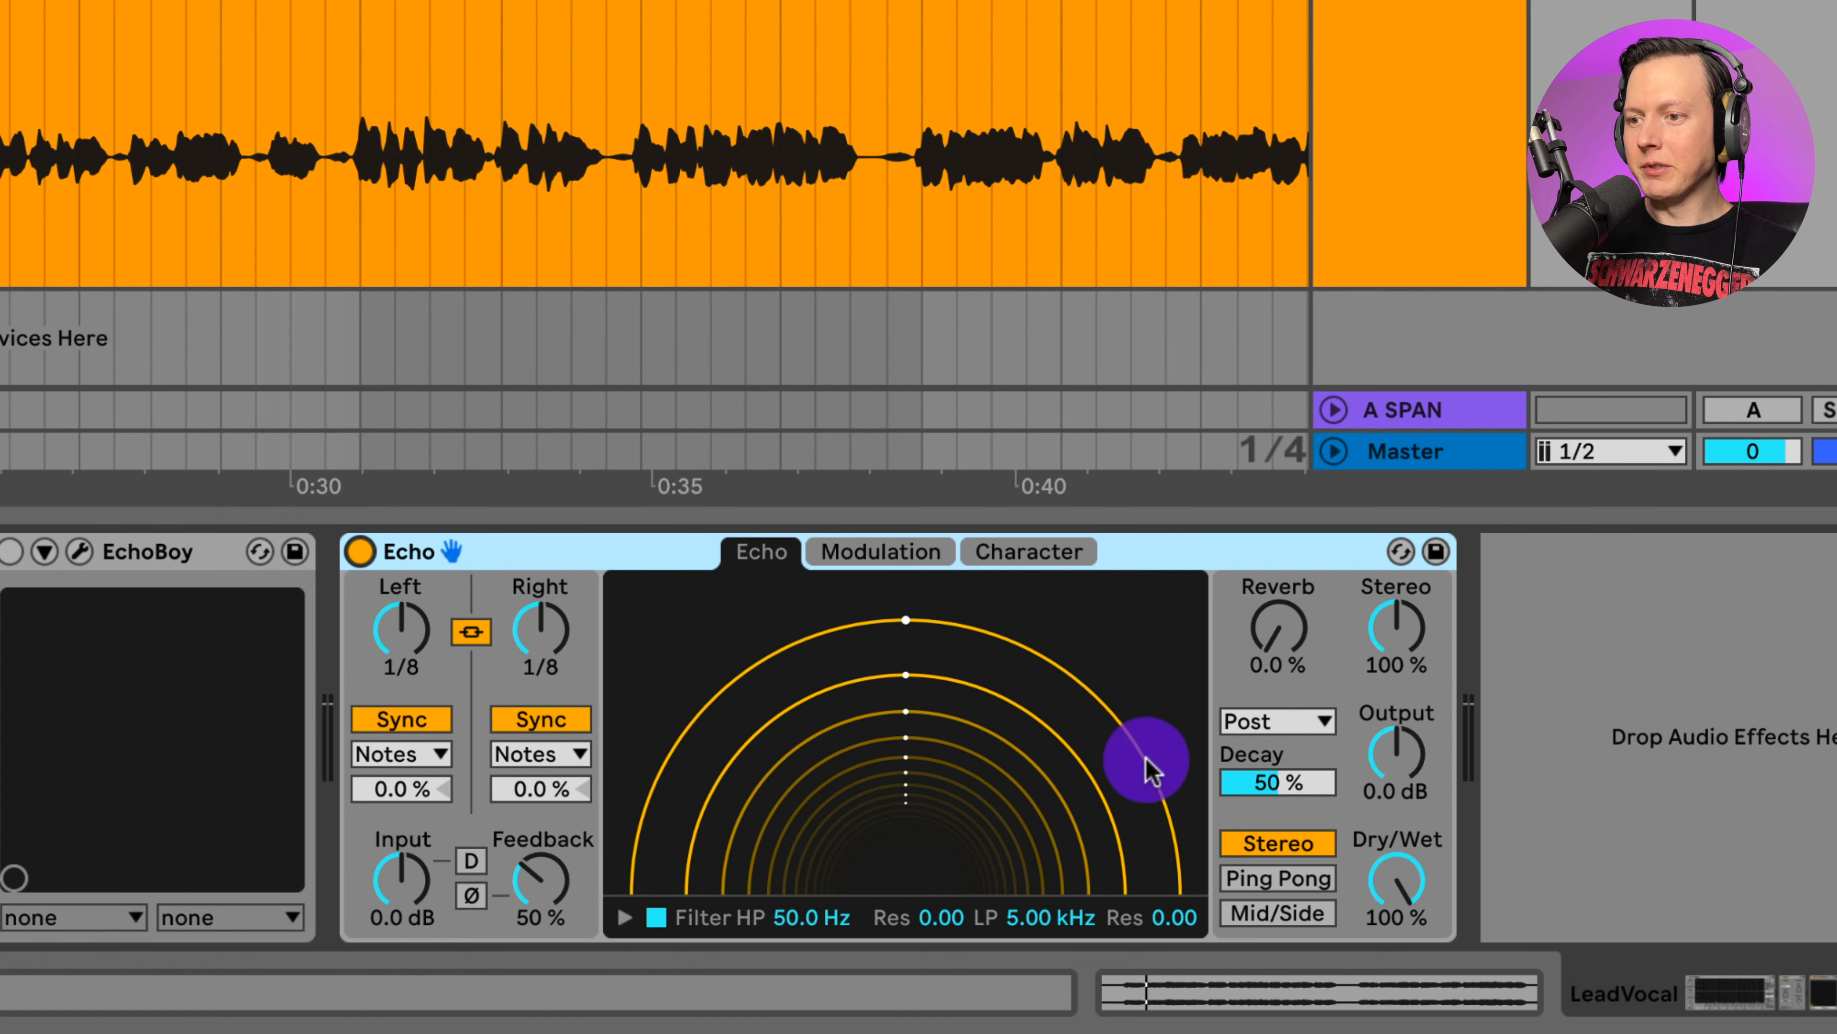
# Set the Echo device's Dry/Wet to 29% and its Feedback to 44%
pyautogui.moveTo(1397, 873); pyautogui.dragTo(1404, 879)
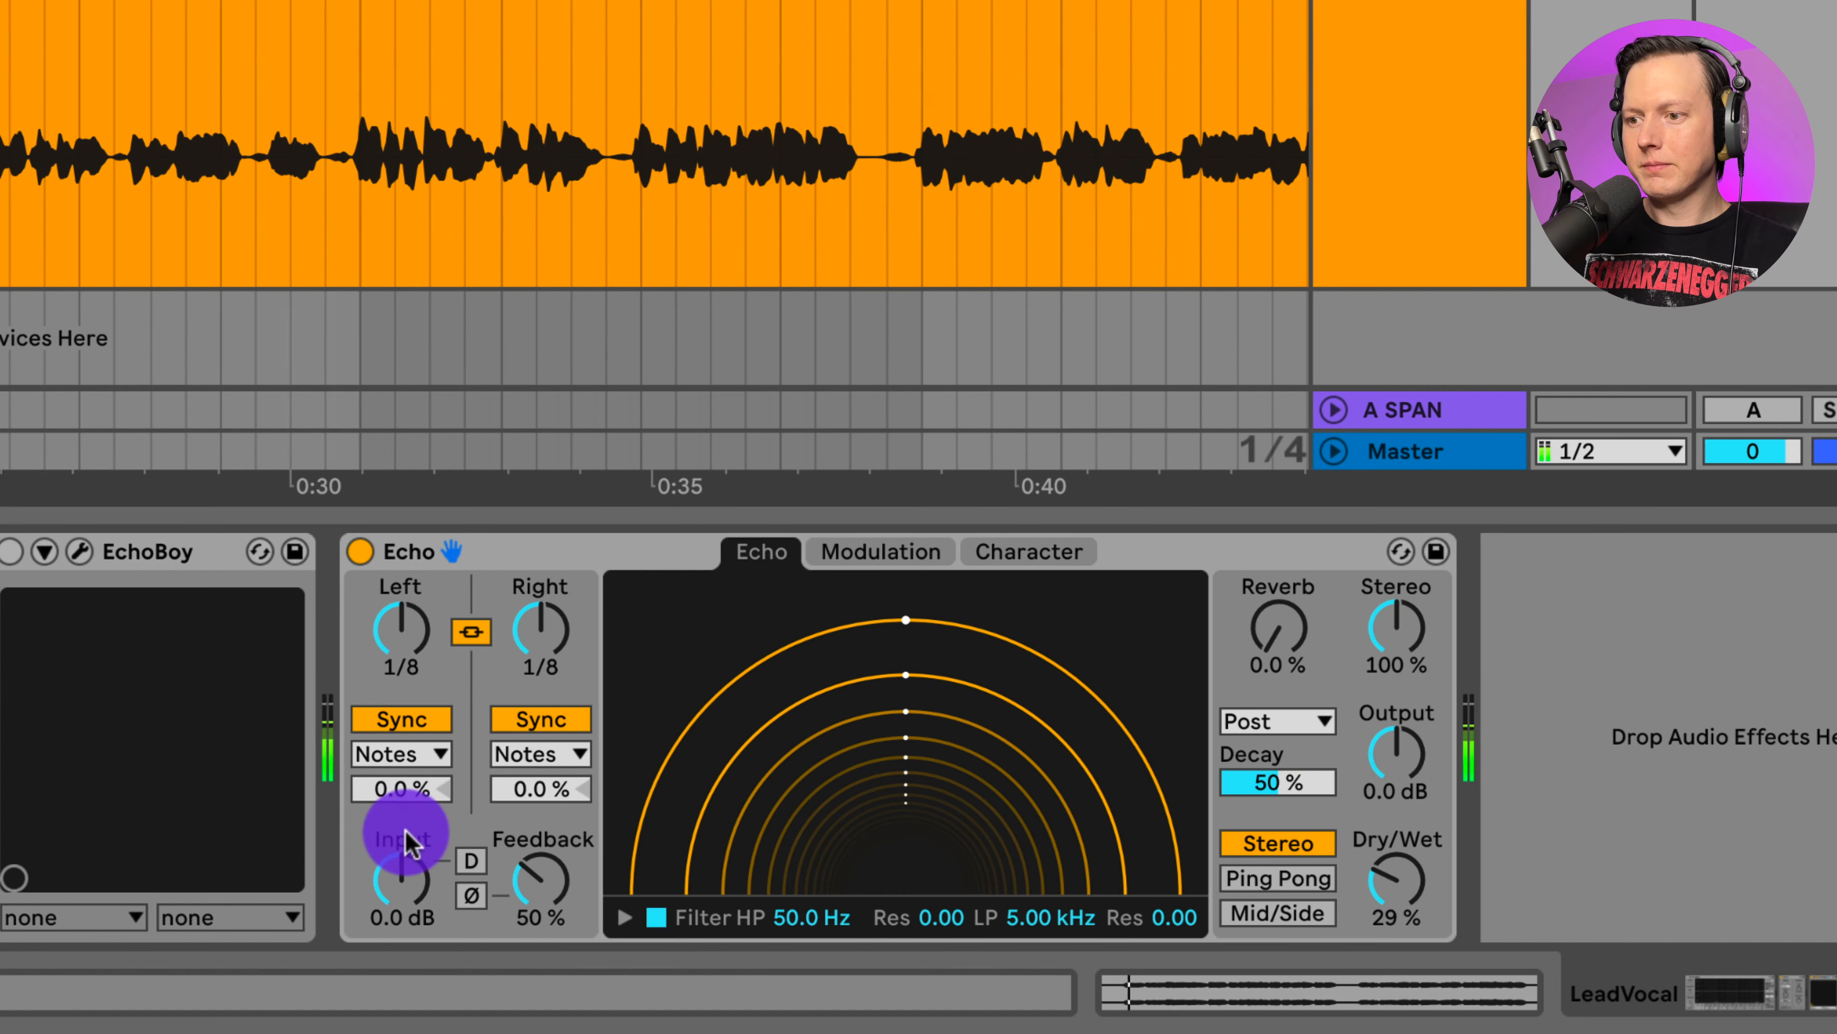
pyautogui.moveTo(537, 880); pyautogui.dragTo(536, 887)
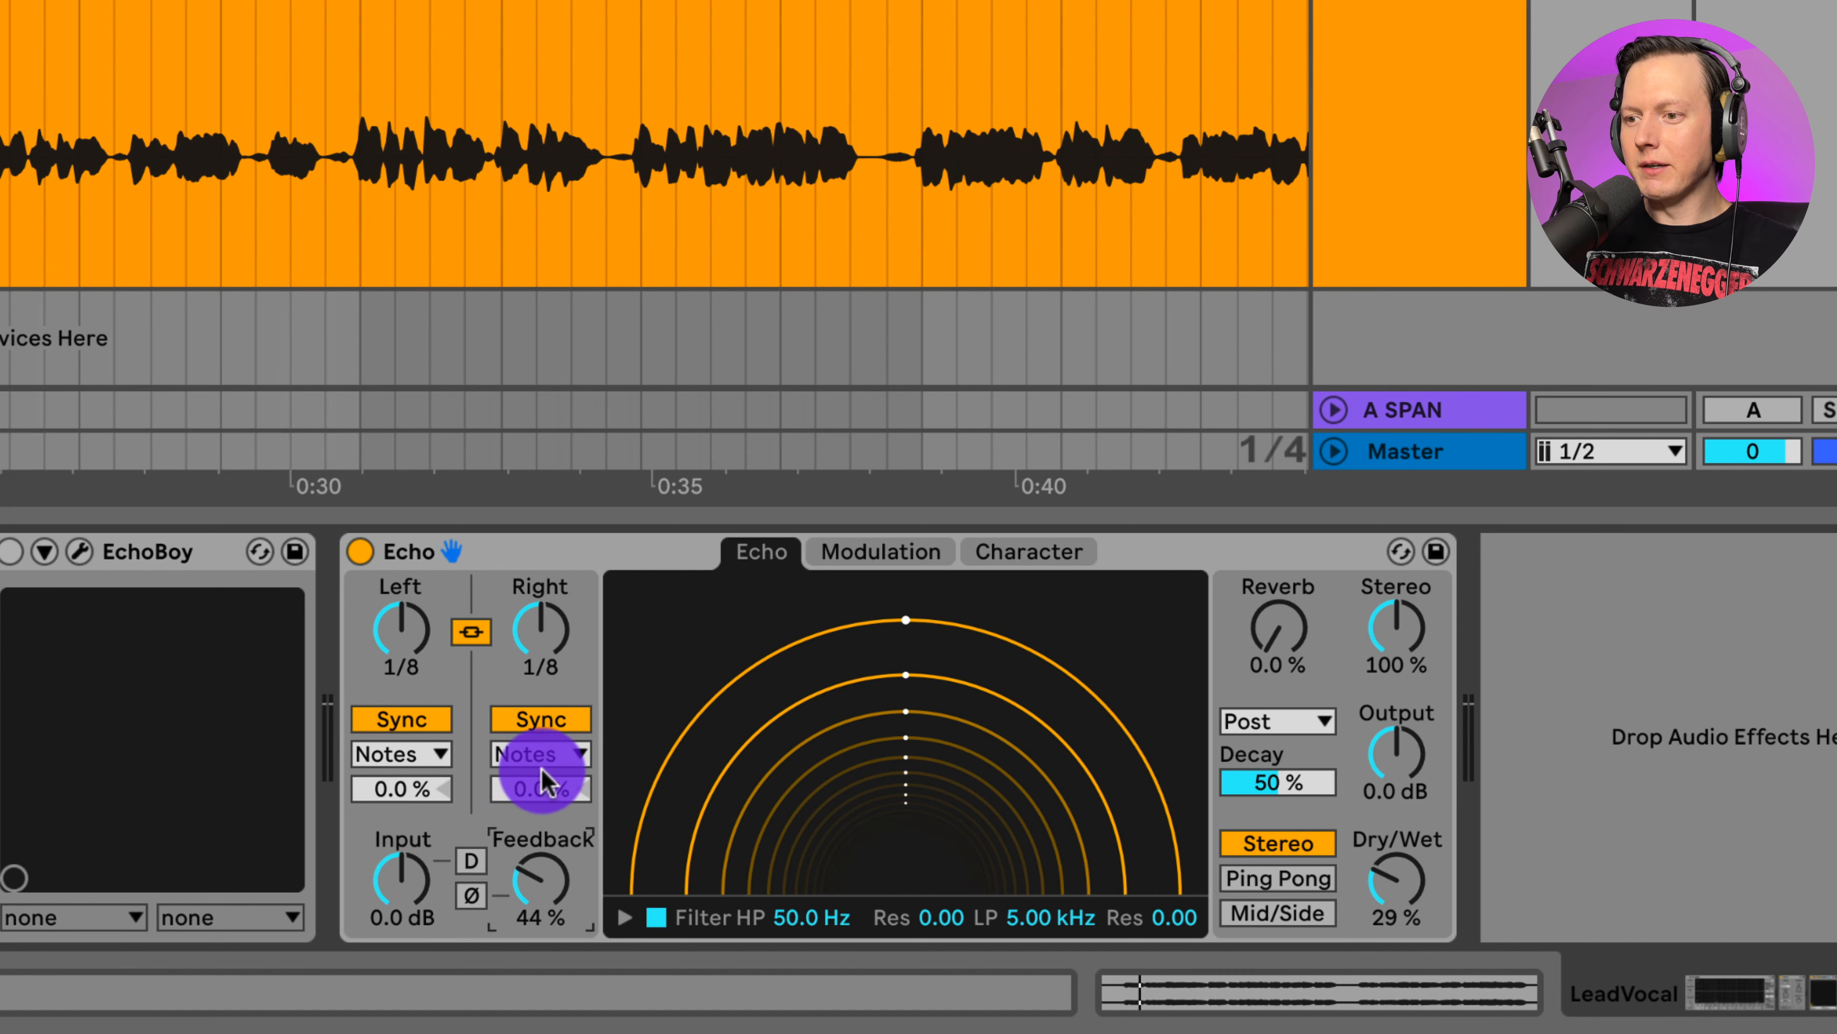
# Offset Echo's right delay time by 2.1% and set Dry/Wet to 28%
pyautogui.moveTo(537, 799); pyautogui.dragTo(534, 789)
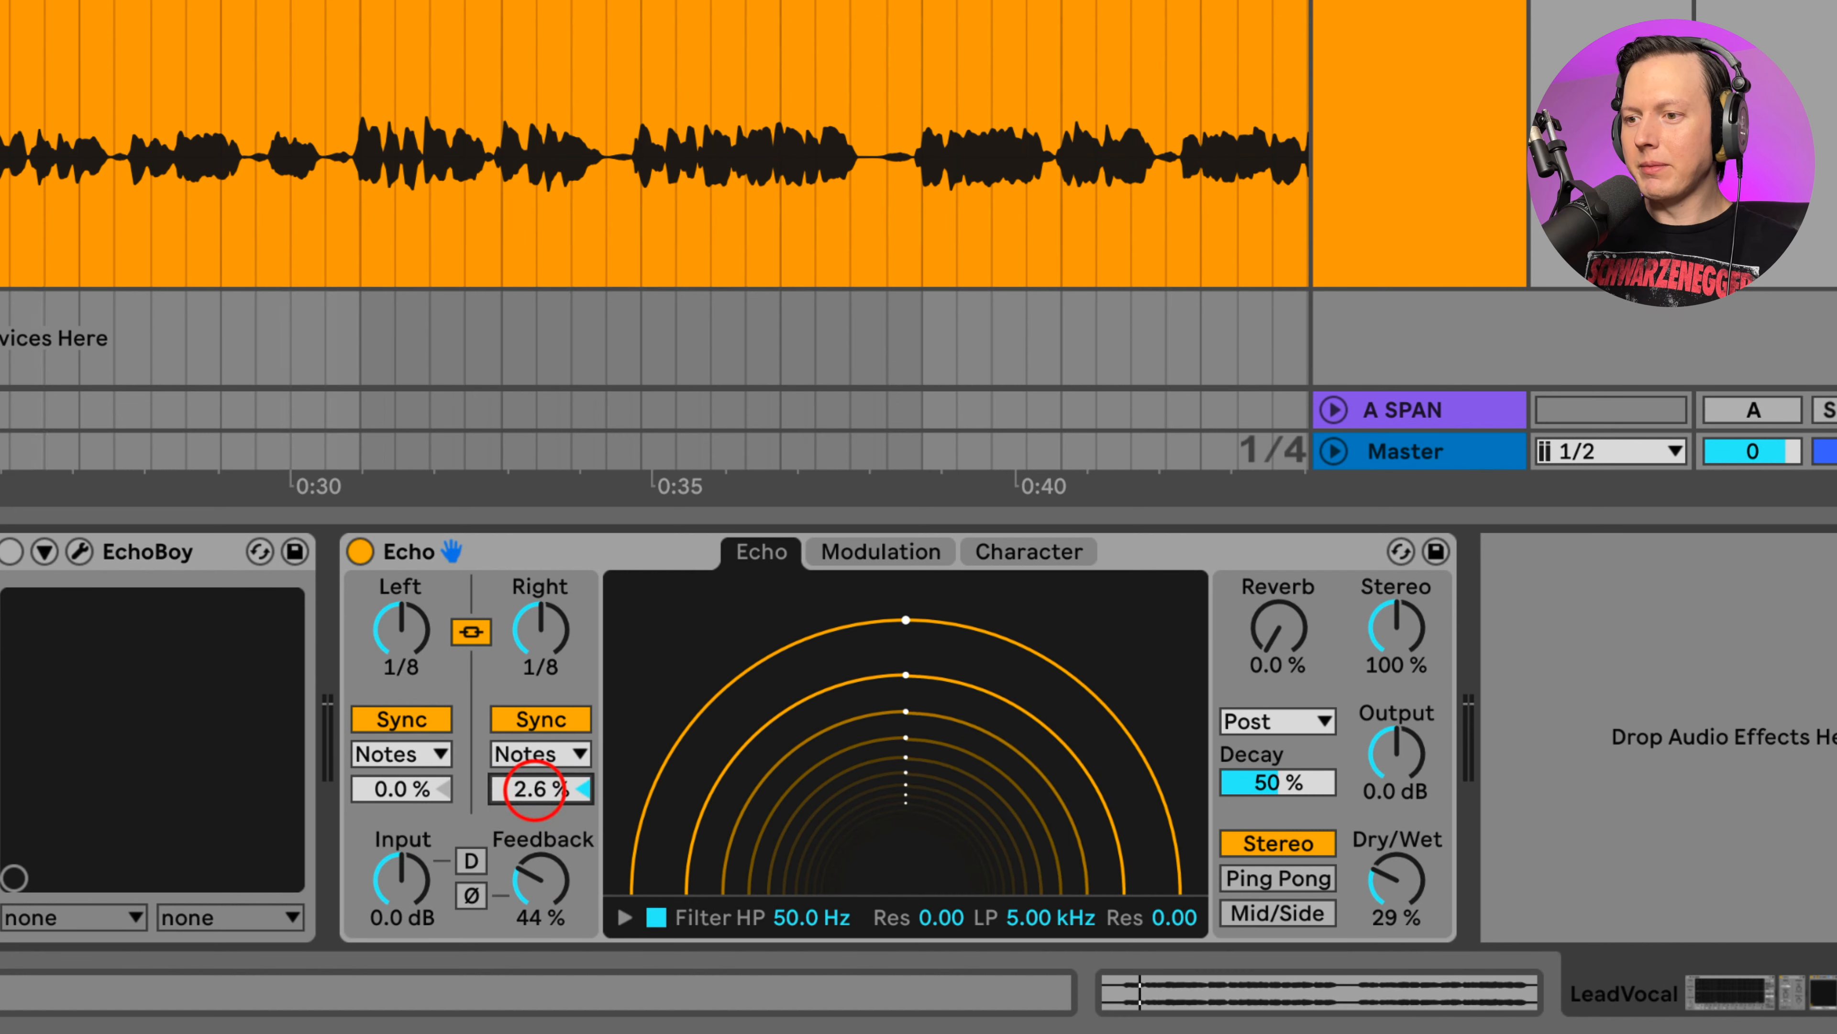
pyautogui.doubleClick(531, 789)
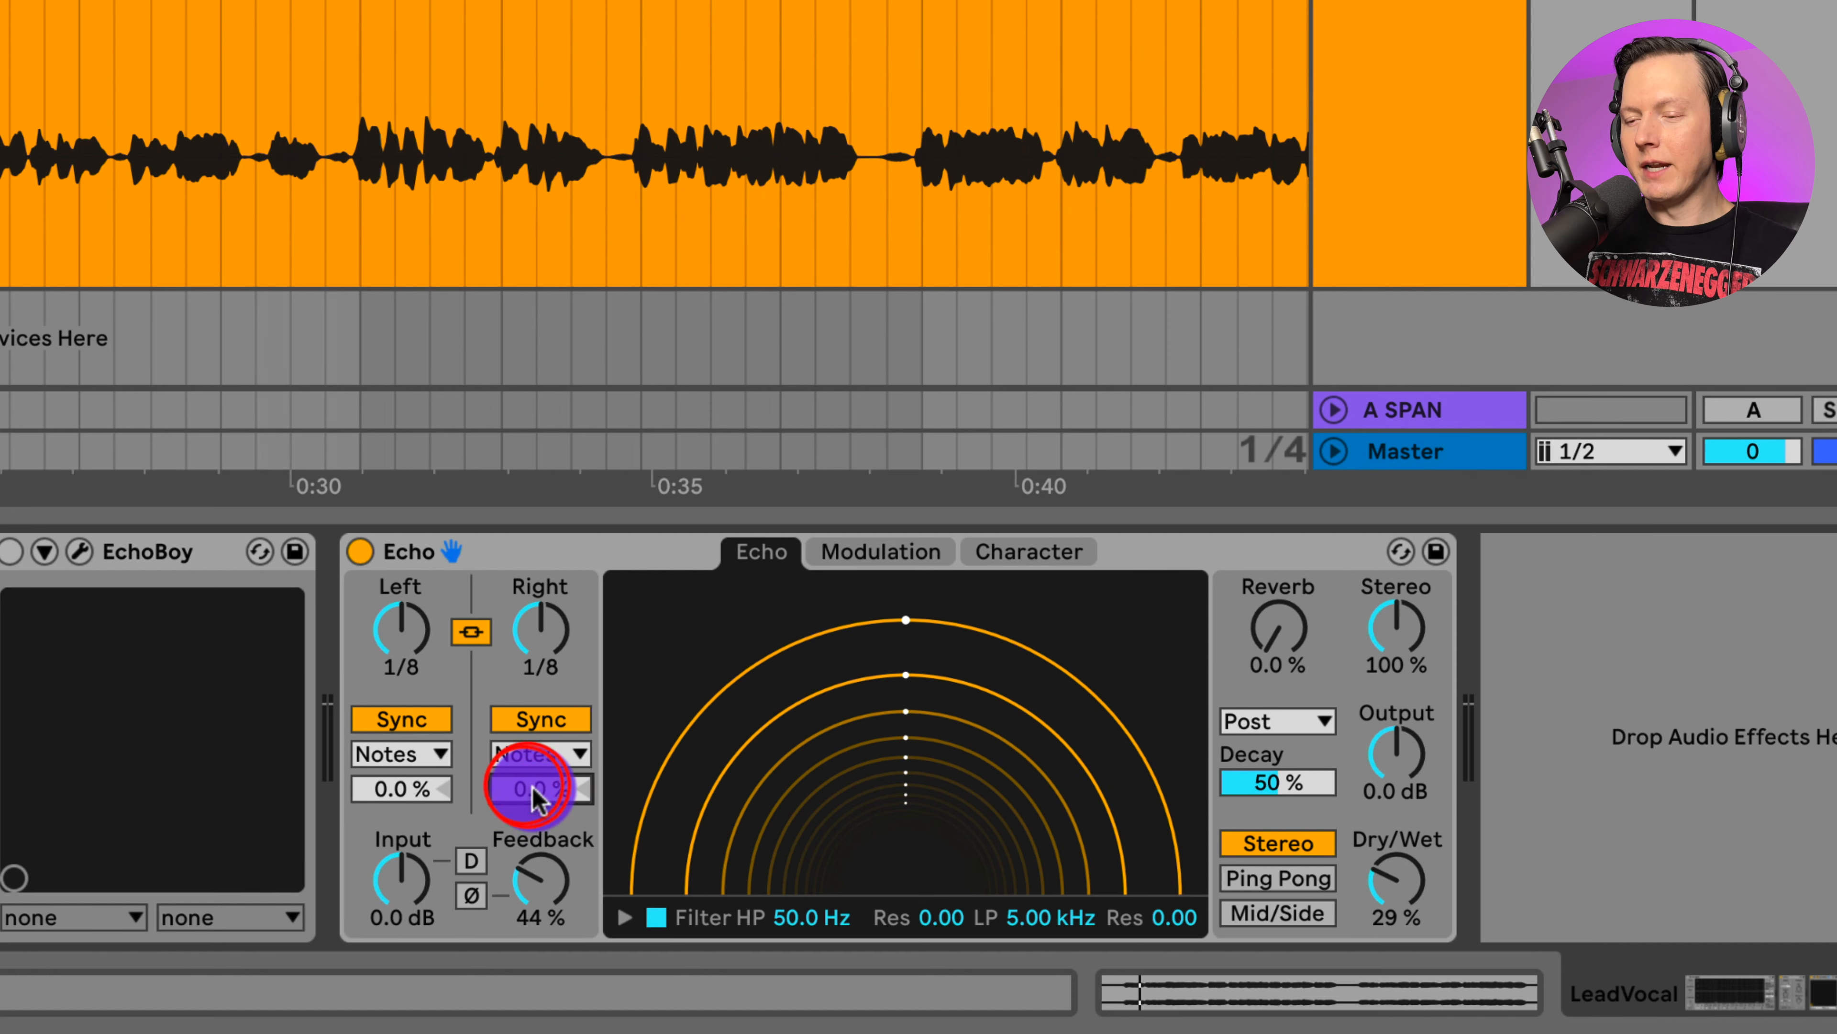
pyautogui.click(534, 789)
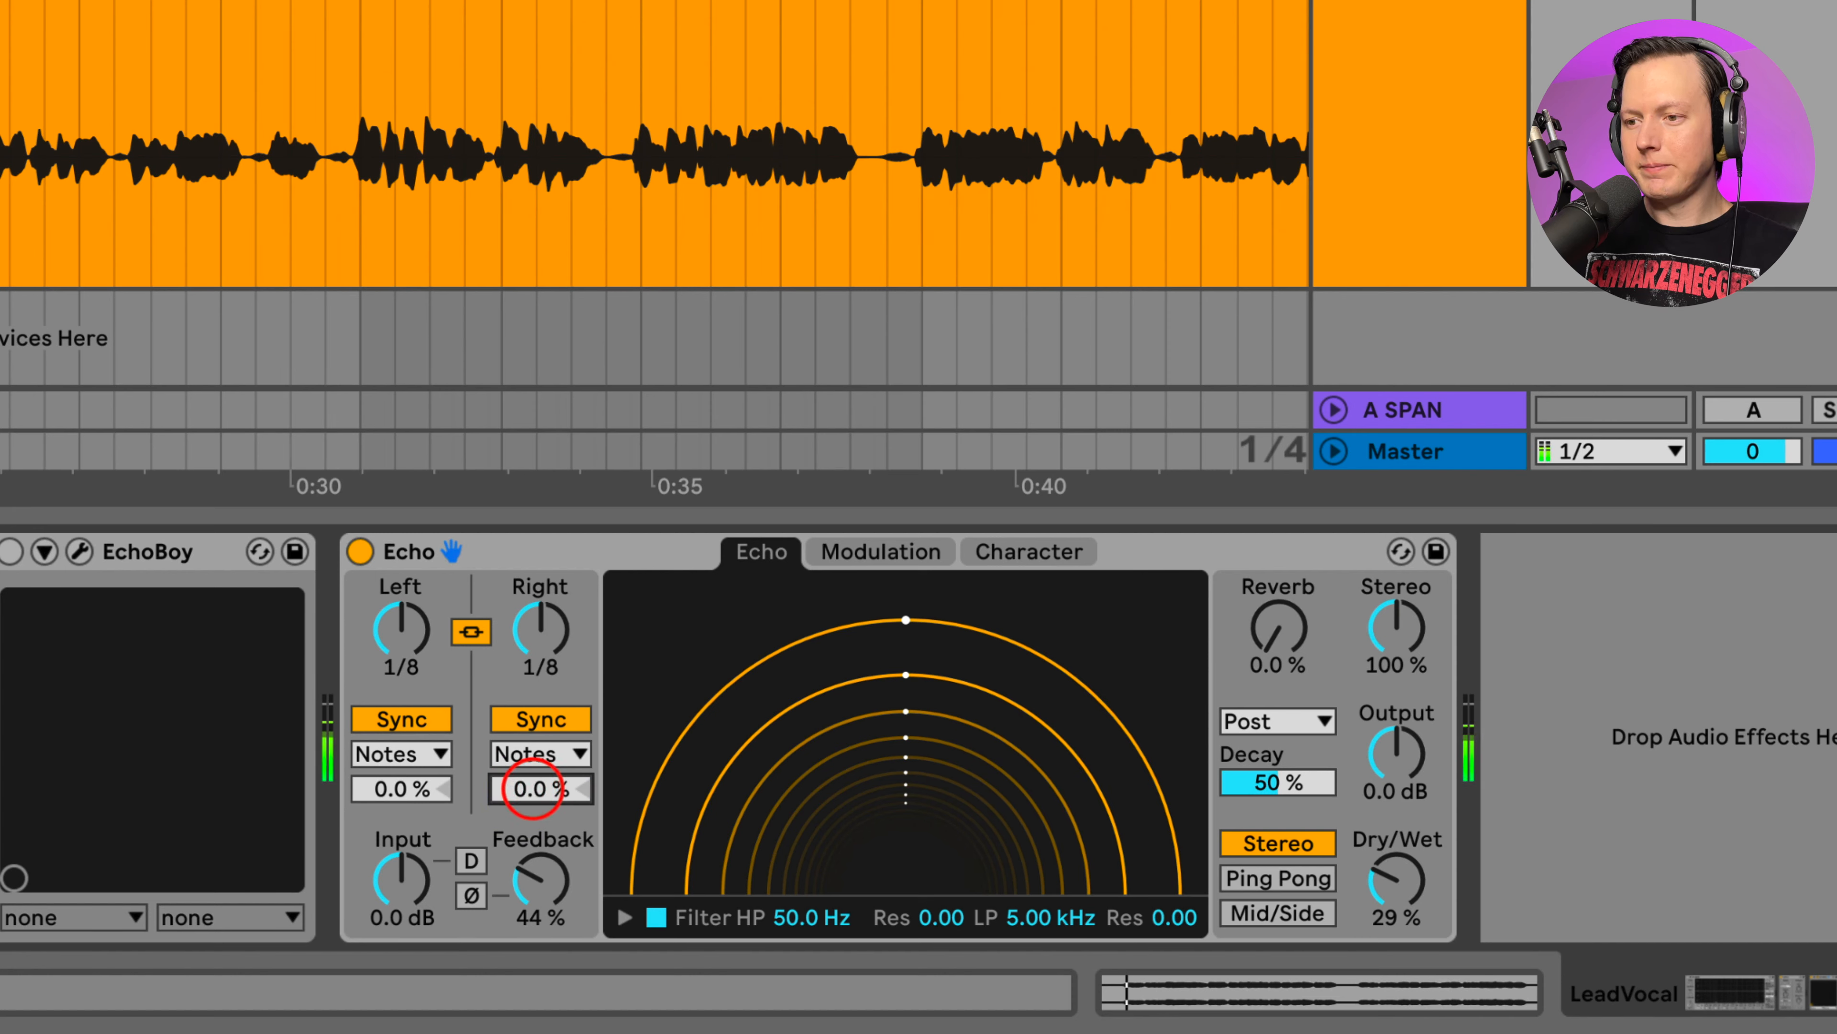
pyautogui.moveTo(532, 790); pyautogui.dragTo(533, 785)
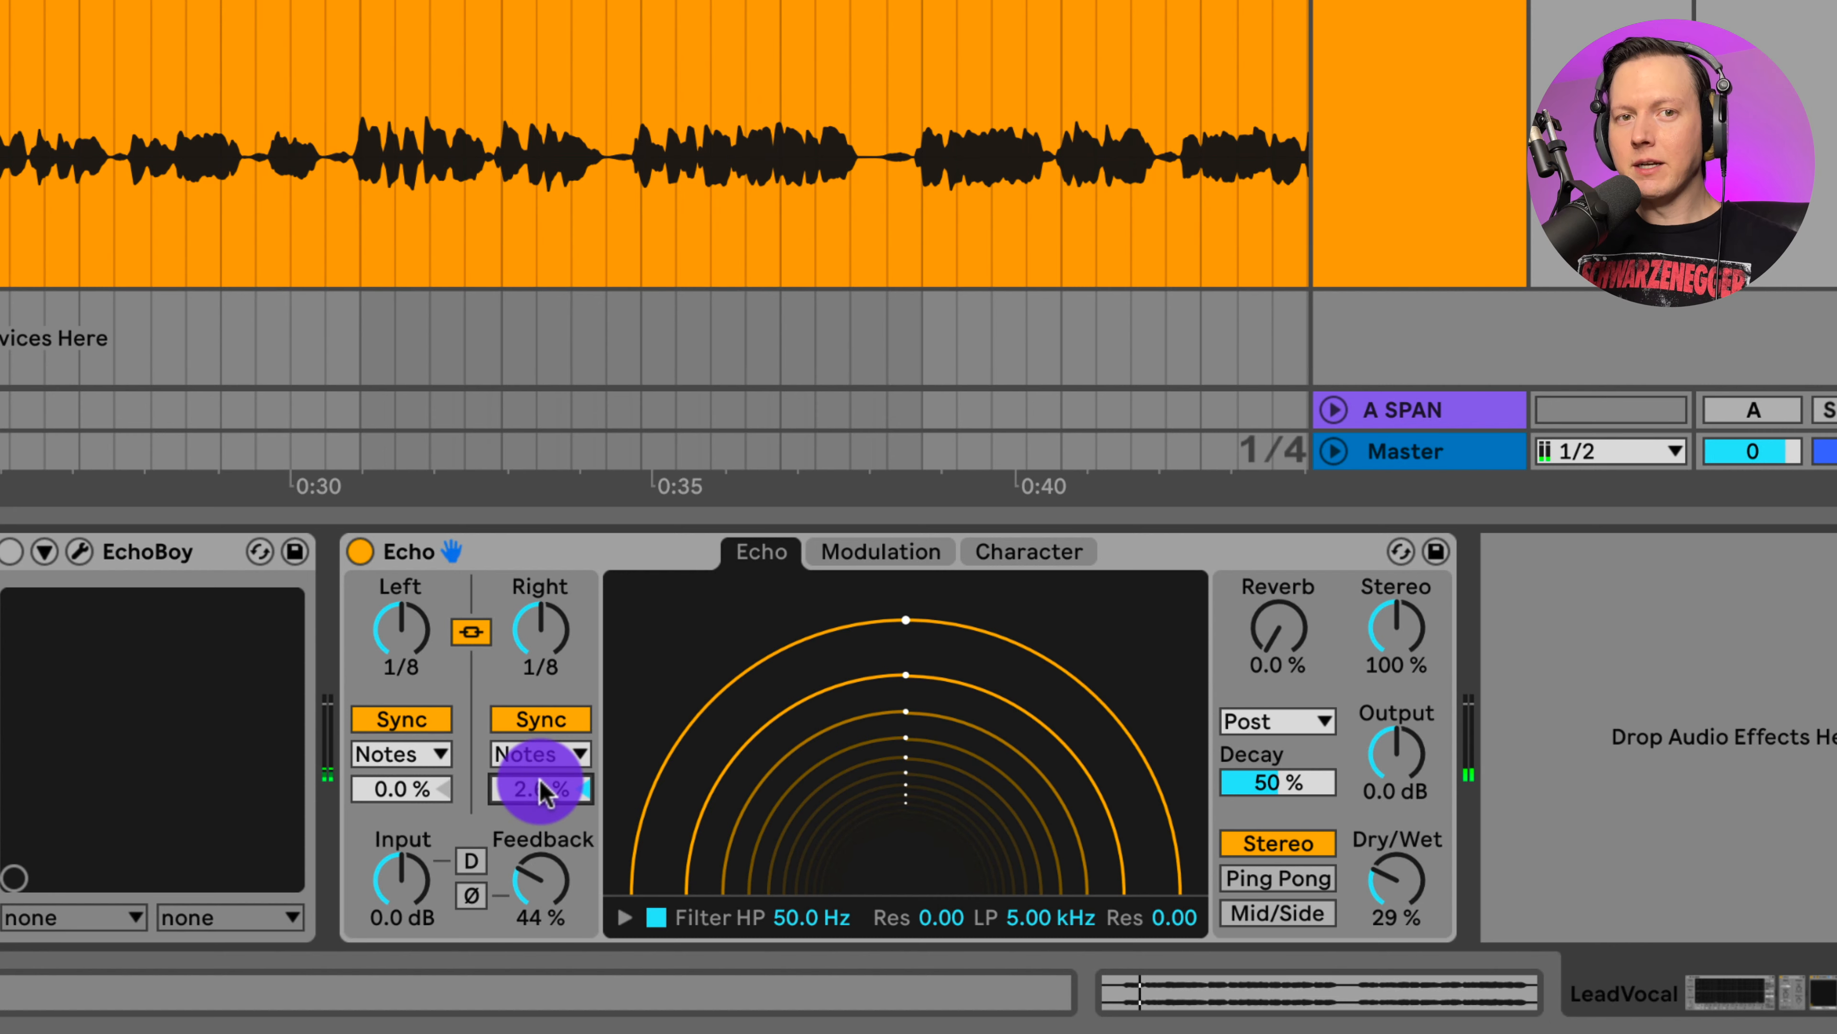
pyautogui.moveTo(539, 790); pyautogui.dragTo(539, 769)
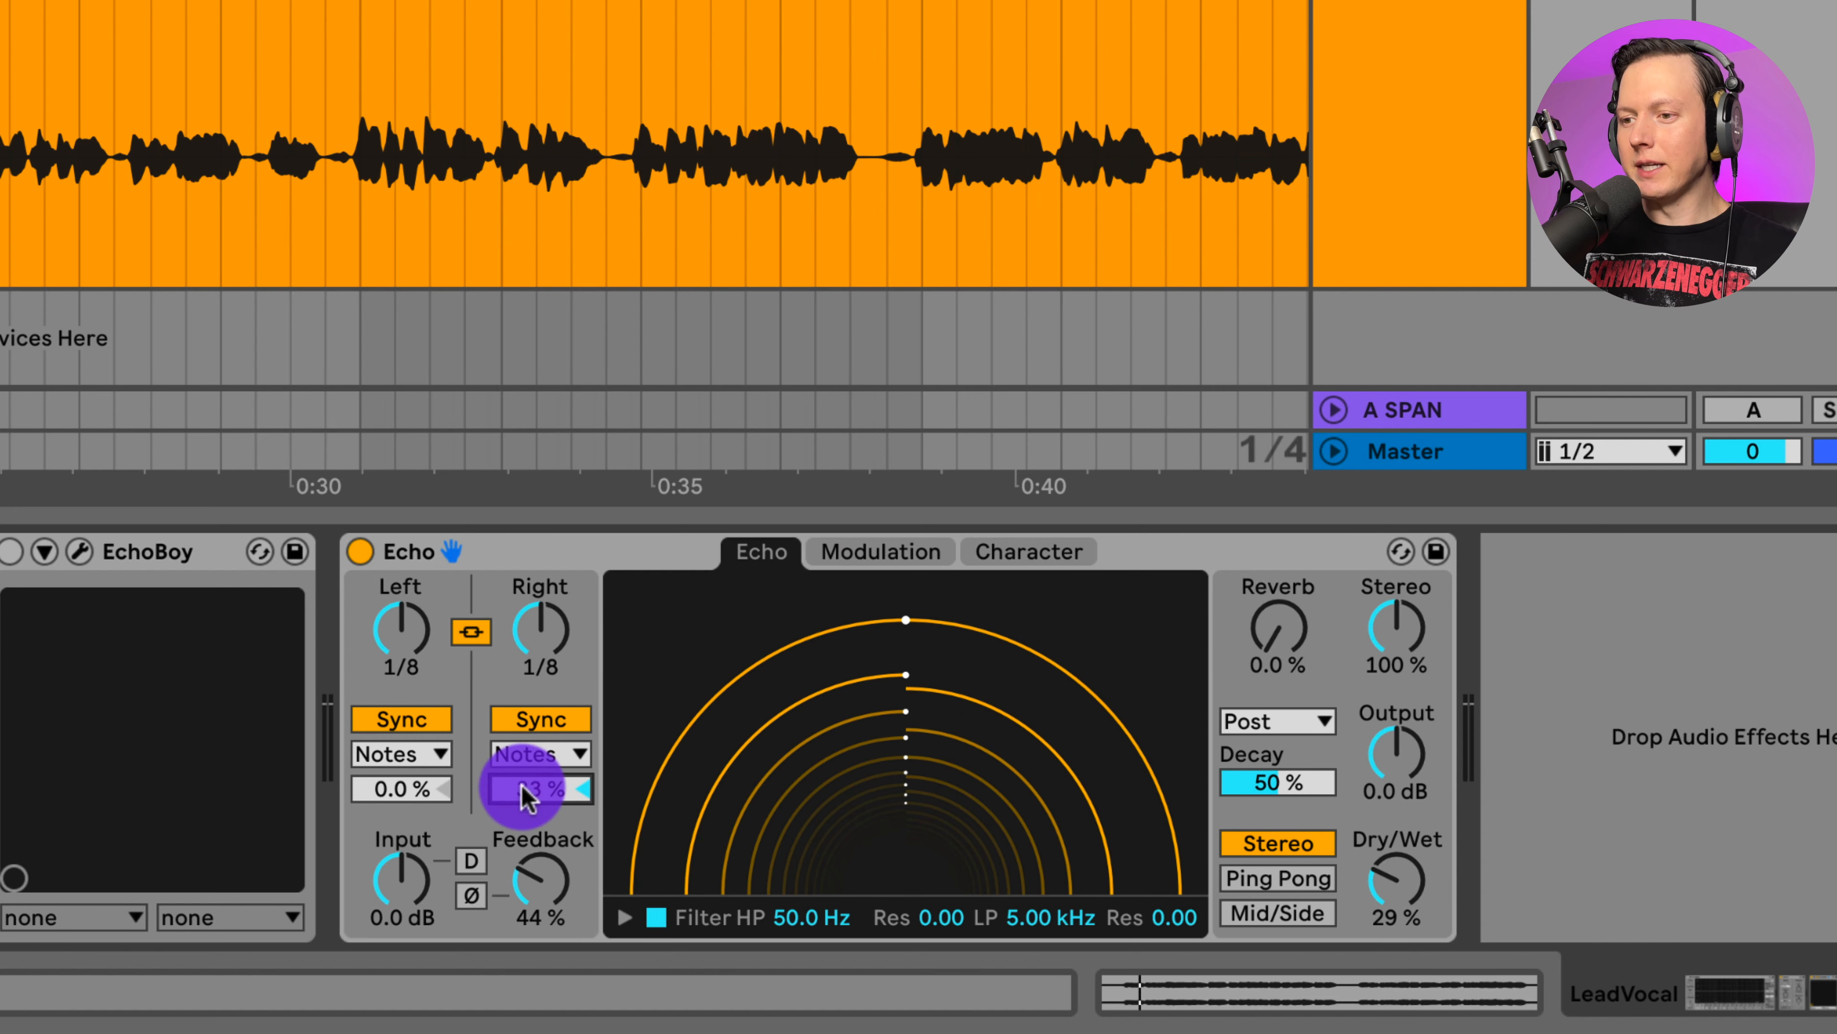
pyautogui.moveTo(521, 788); pyautogui.dragTo(521, 816)
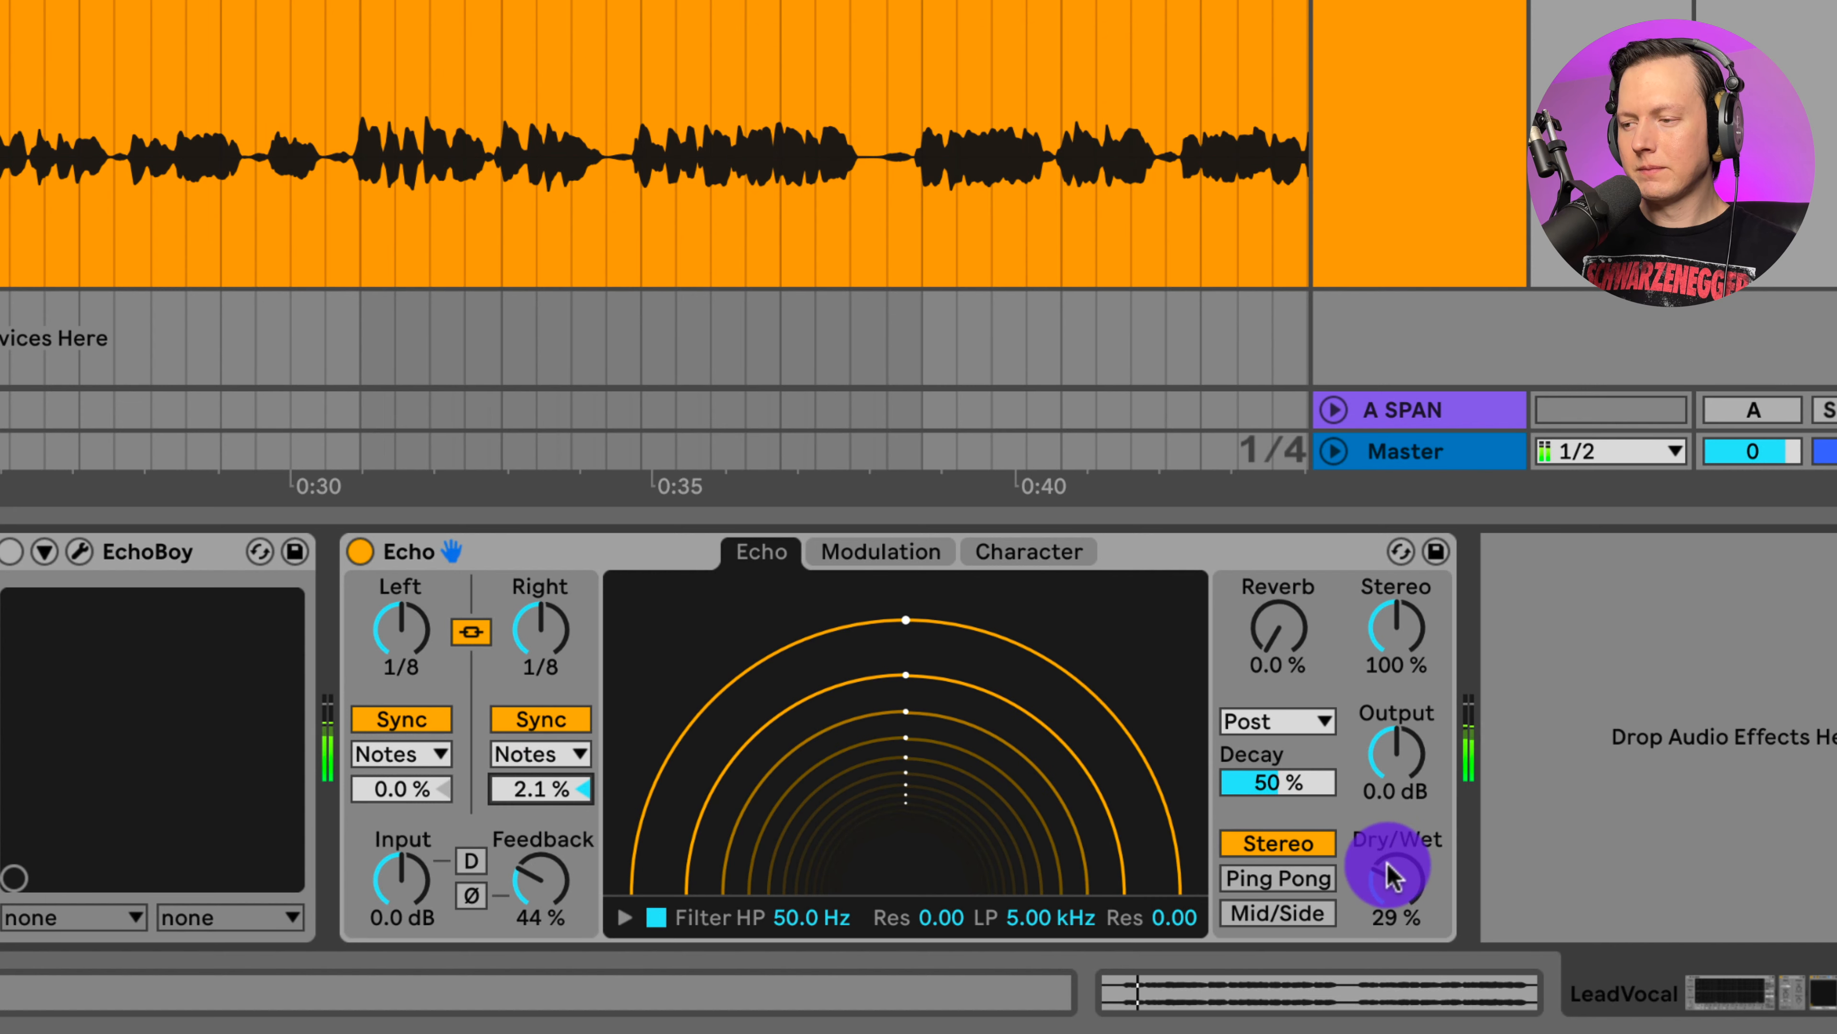
pyautogui.moveTo(1395, 867); pyautogui.dragTo(1400, 880)
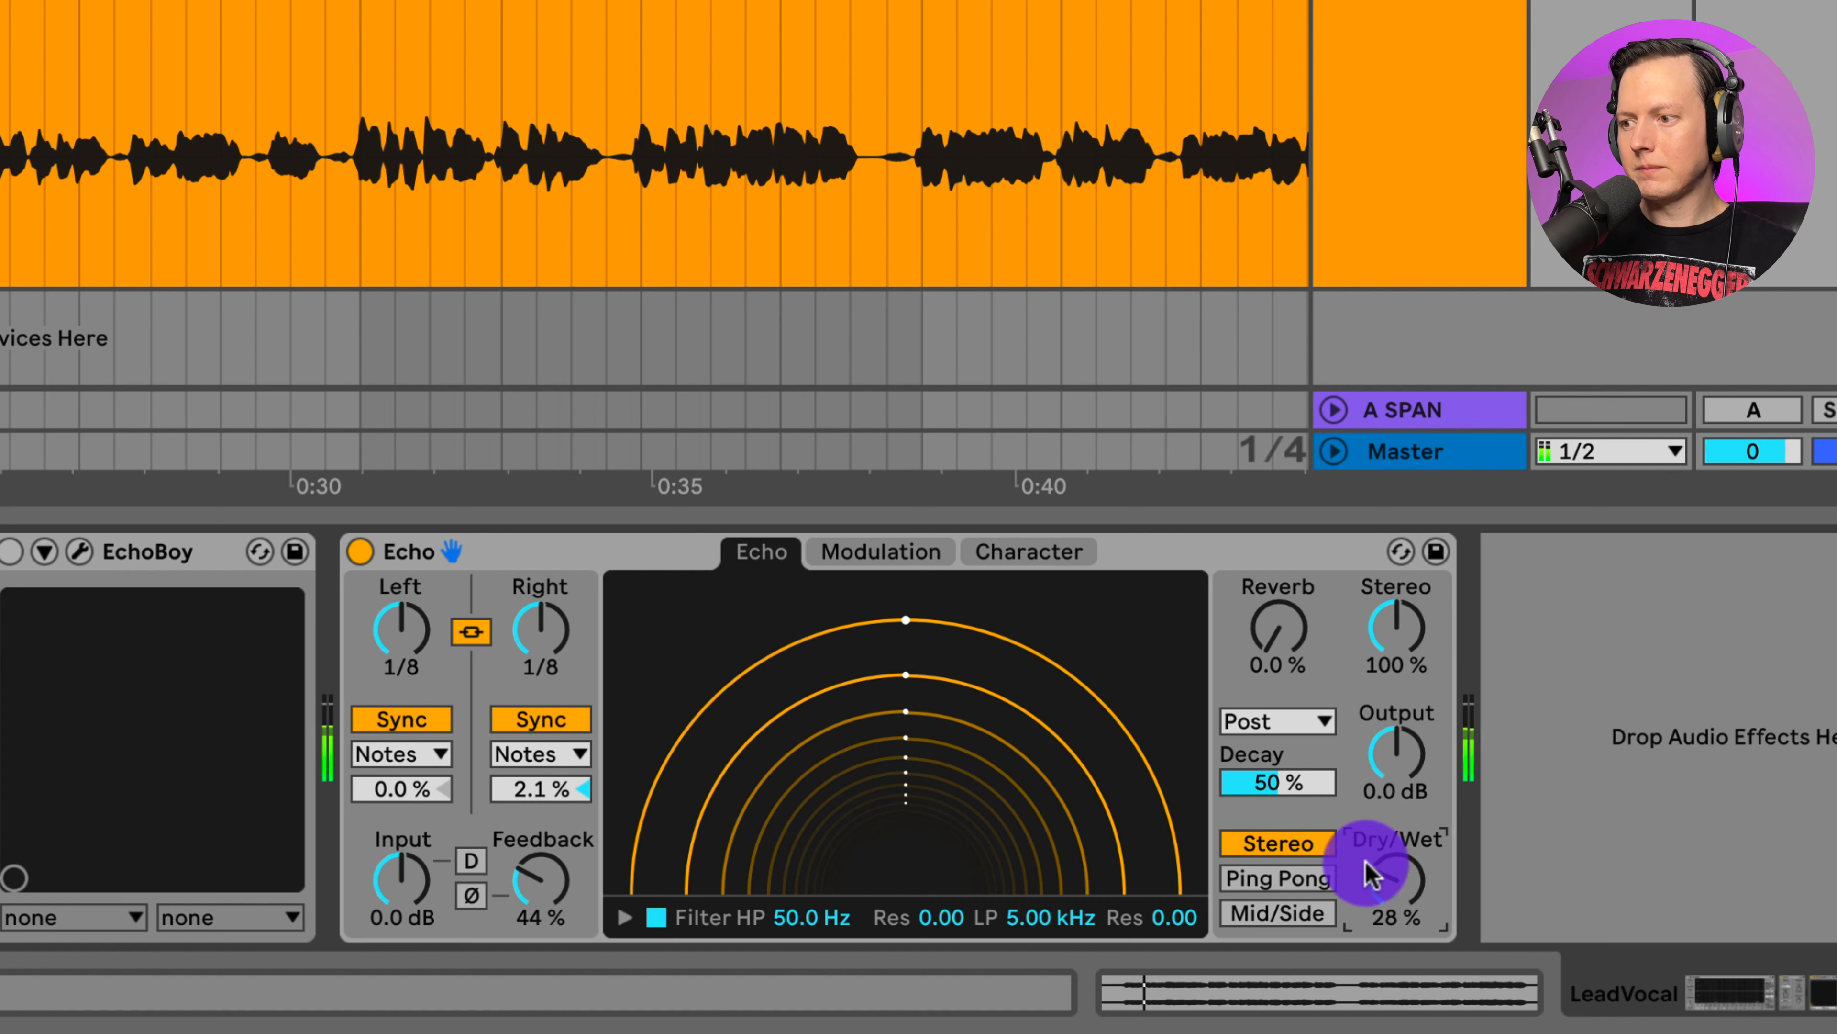
# Unlink Echo's left and right delay times and set the right channel to 1/4 with Notes timing
pyautogui.click(554, 754)
pyautogui.click(472, 632)
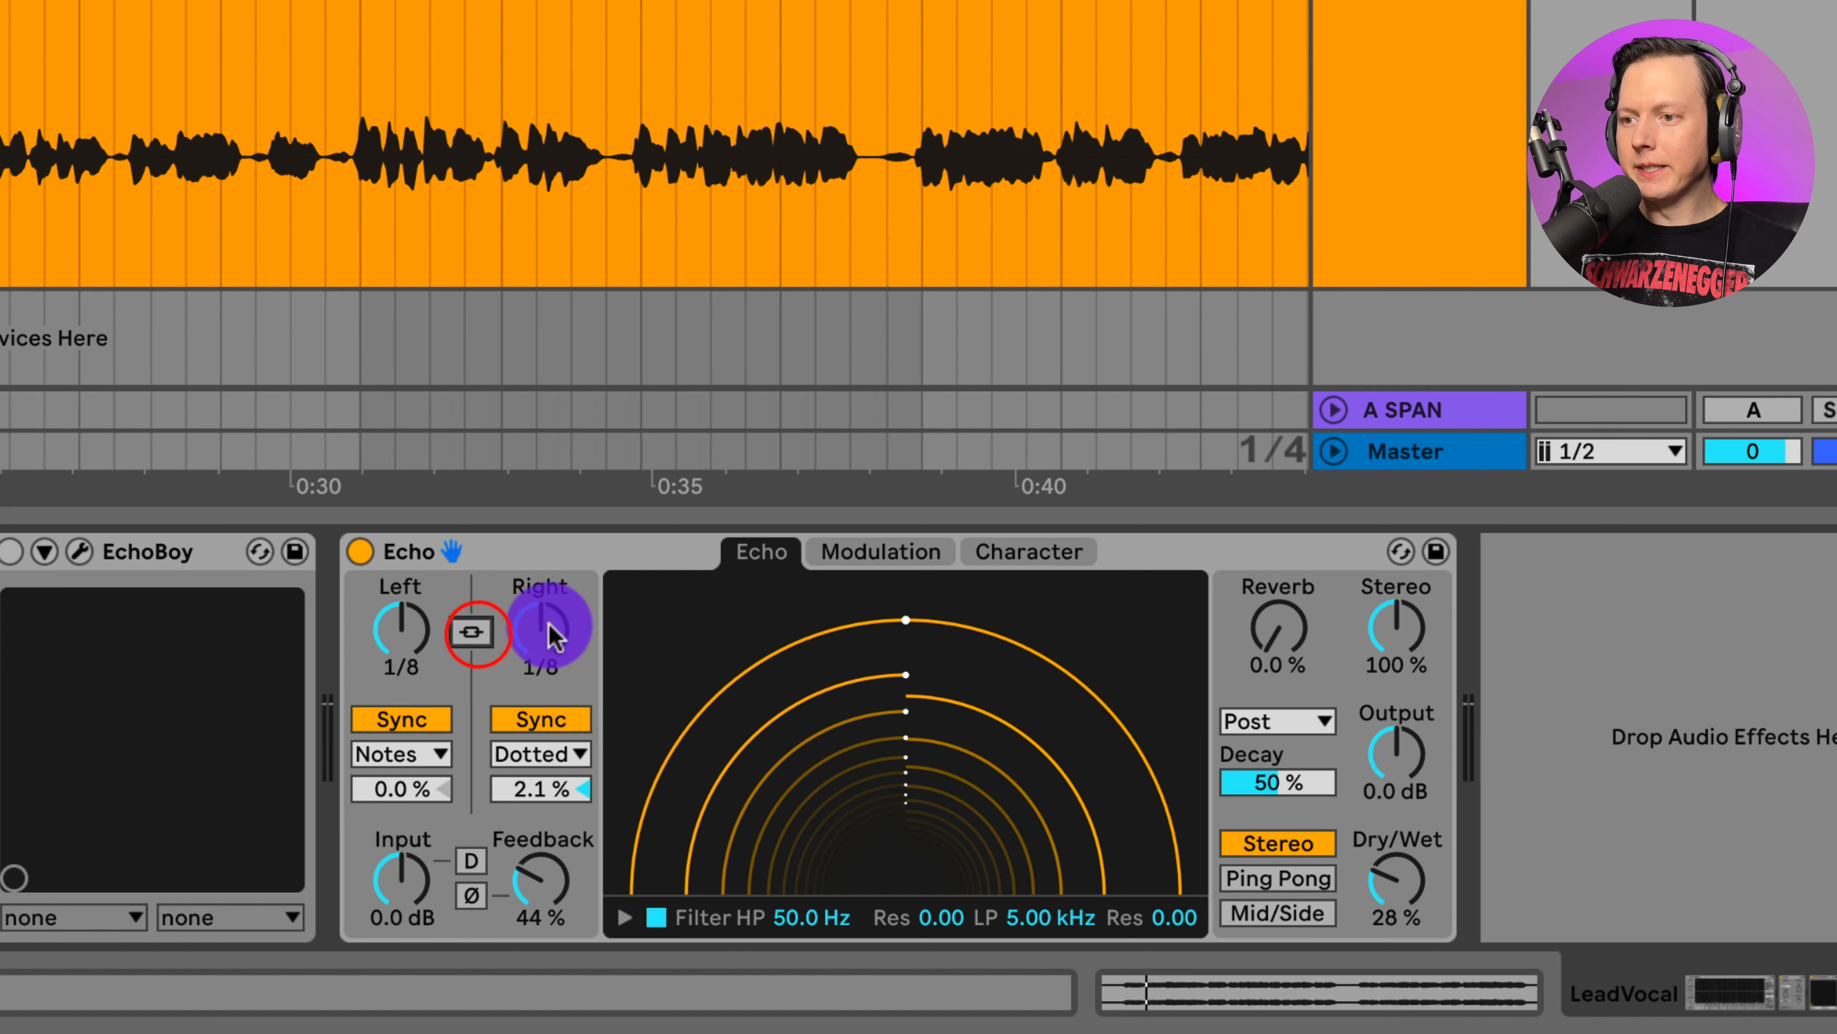
pyautogui.moveTo(539, 627); pyautogui.dragTo(538, 612)
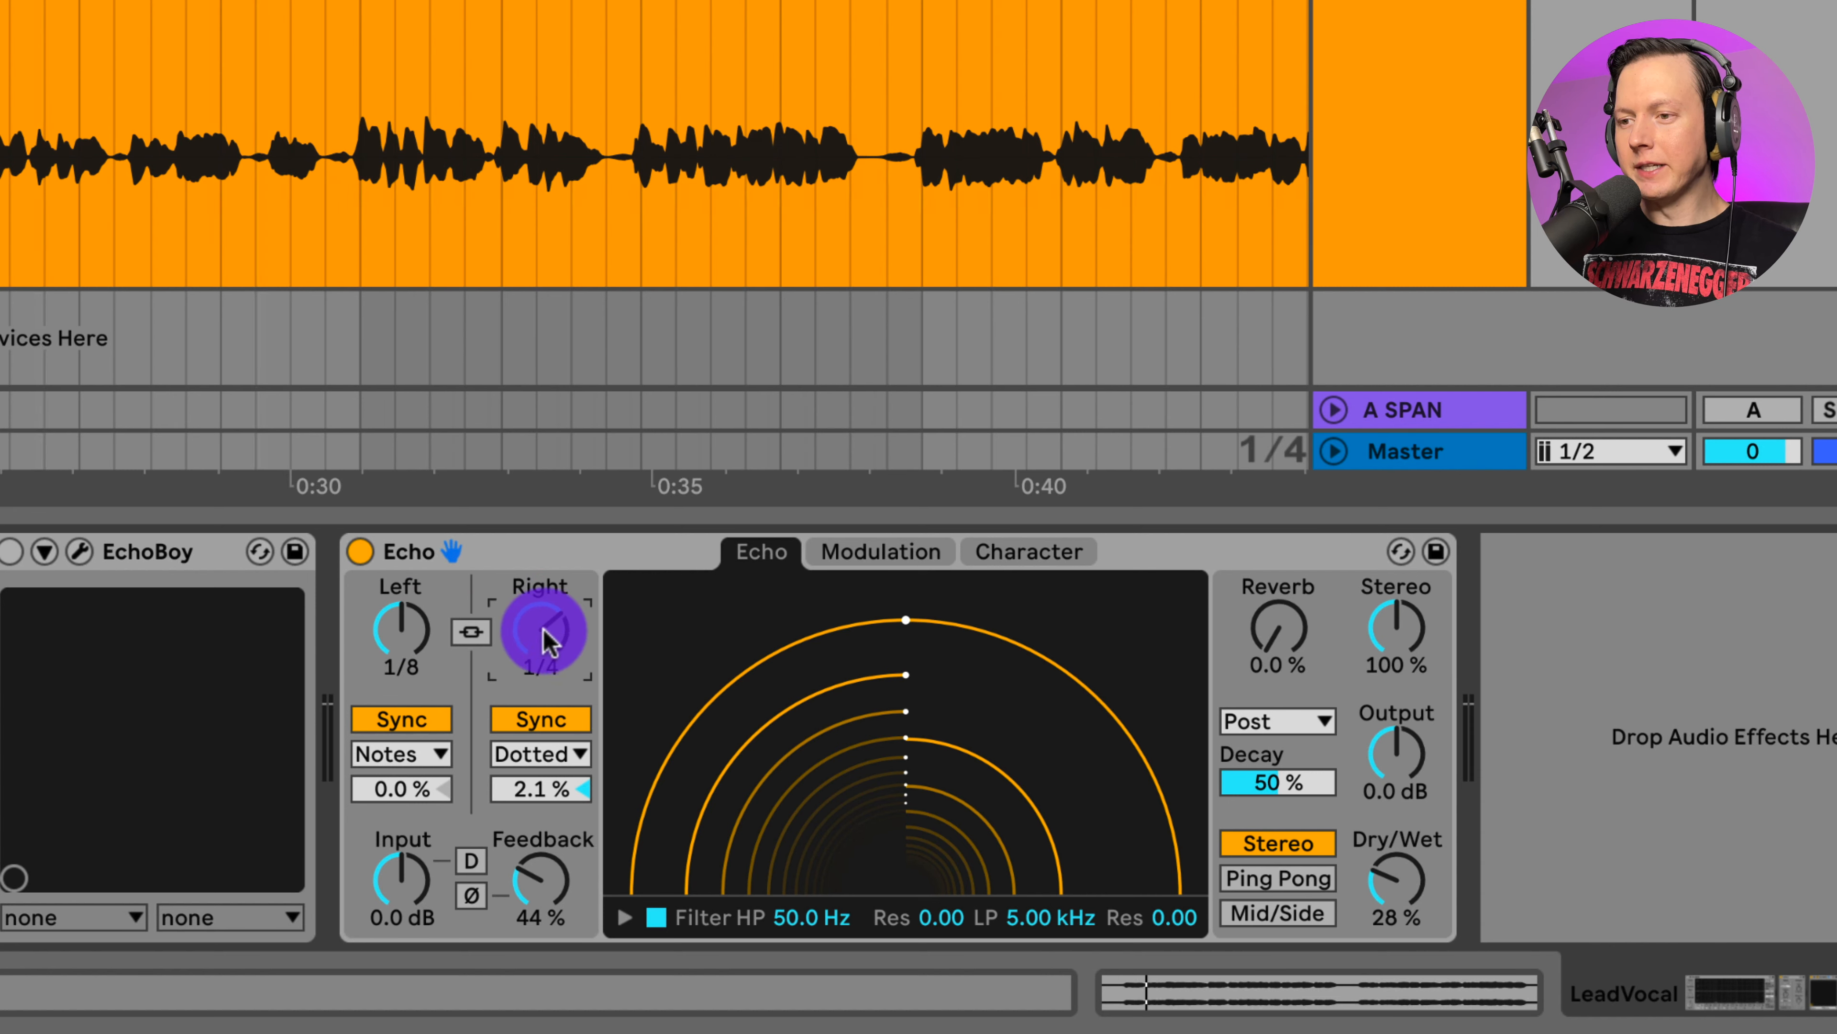
pyautogui.click(564, 757)
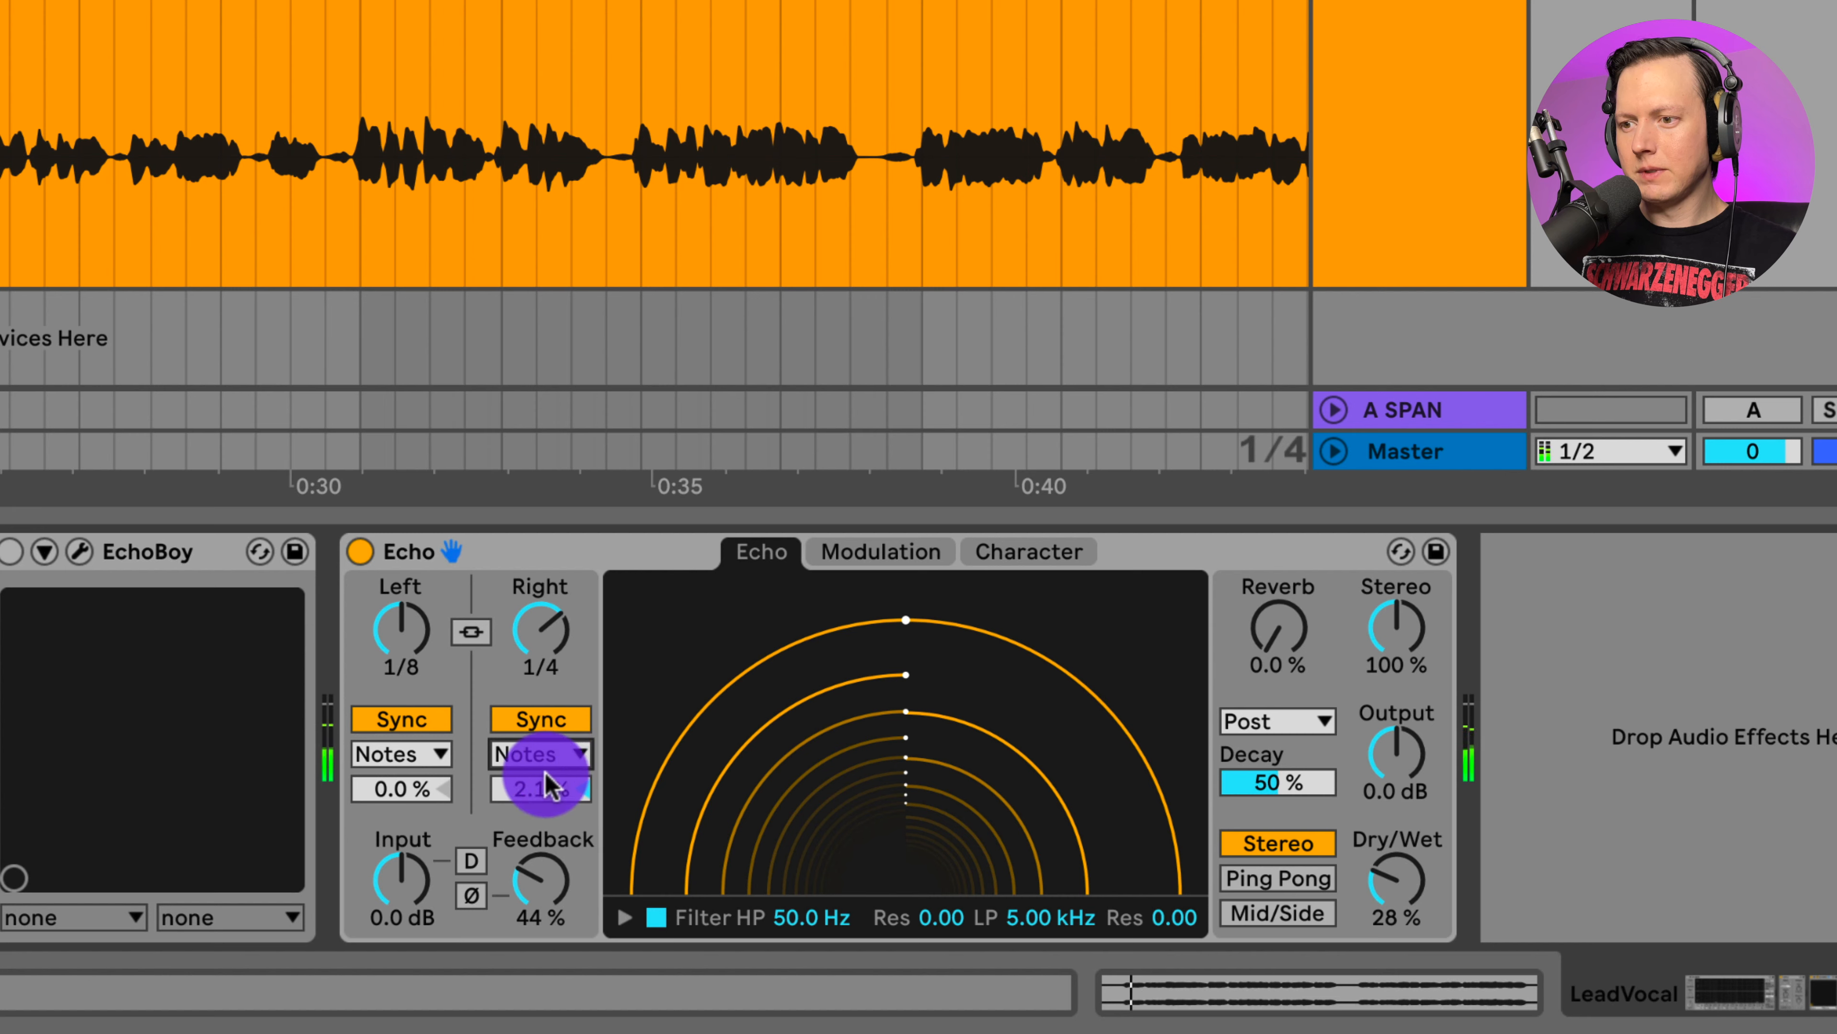
# Set Dry/Wet to 25% and narrow Echo's filter to a 153 Hz high-pass and a 1.87 kHz low-pass
pyautogui.click(1382, 894)
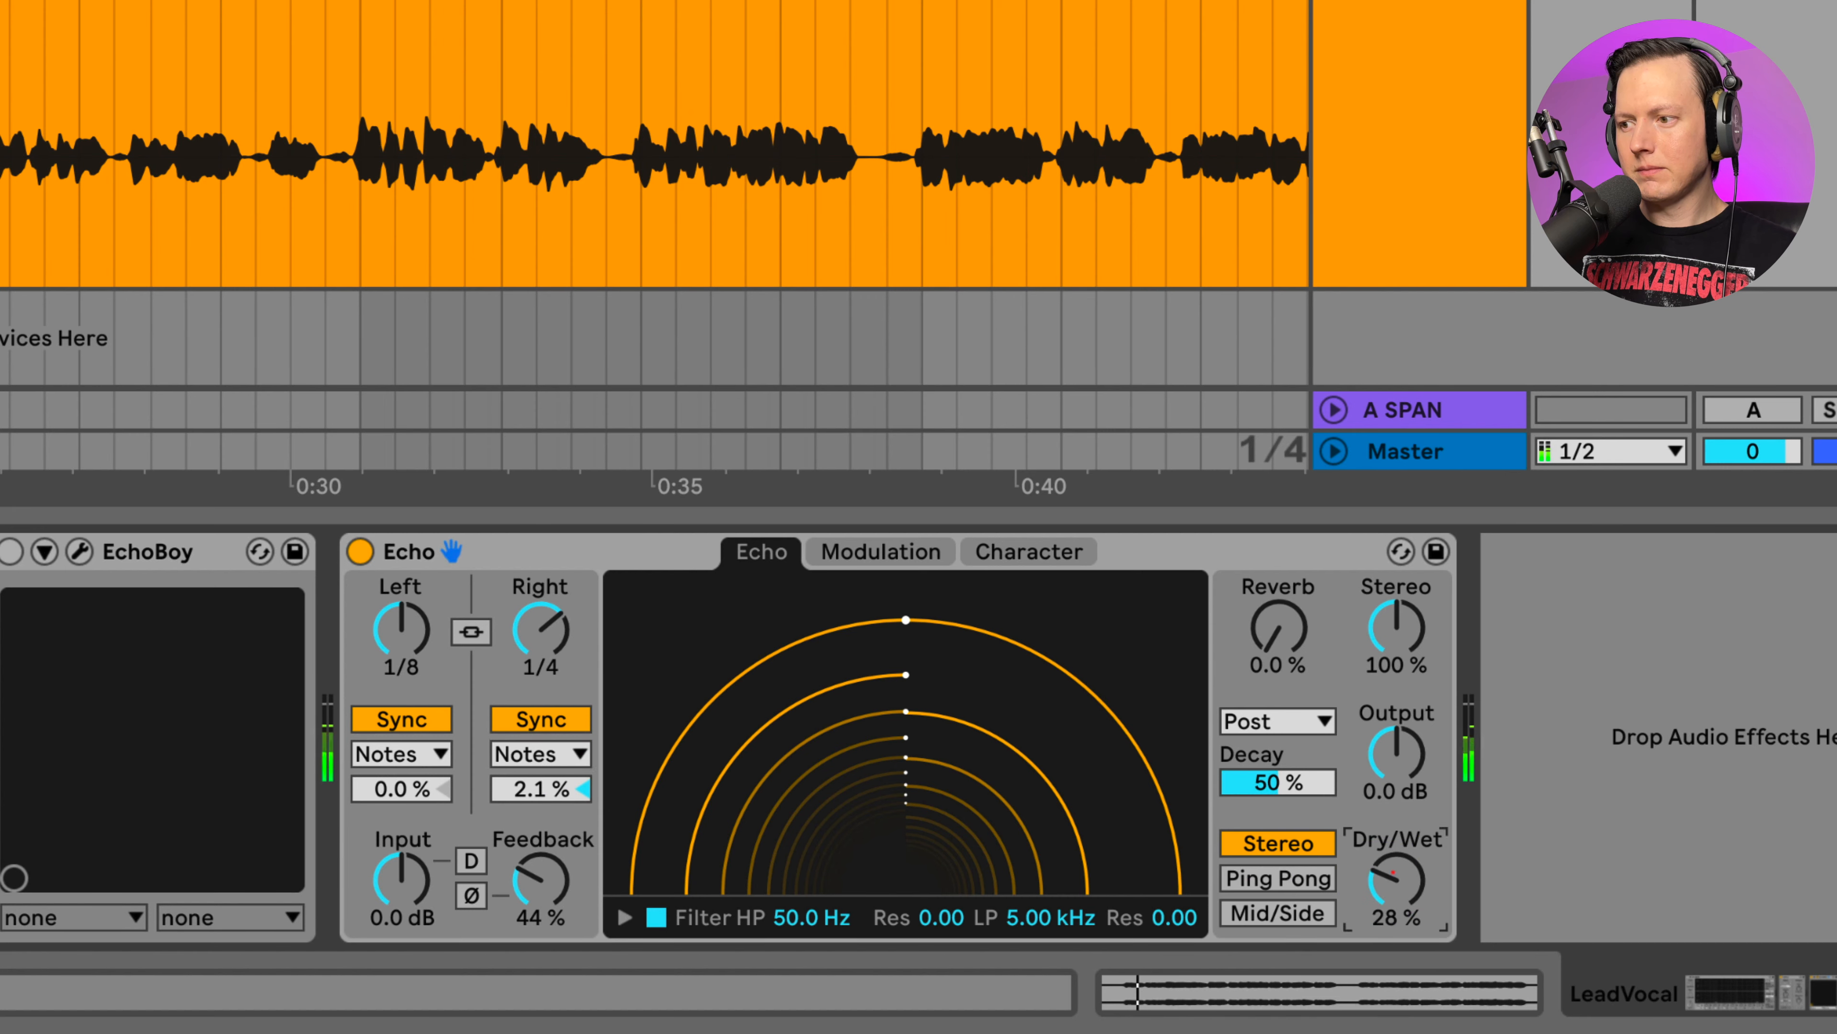
pyautogui.moveTo(1394, 874); pyautogui.dragTo(1393, 876)
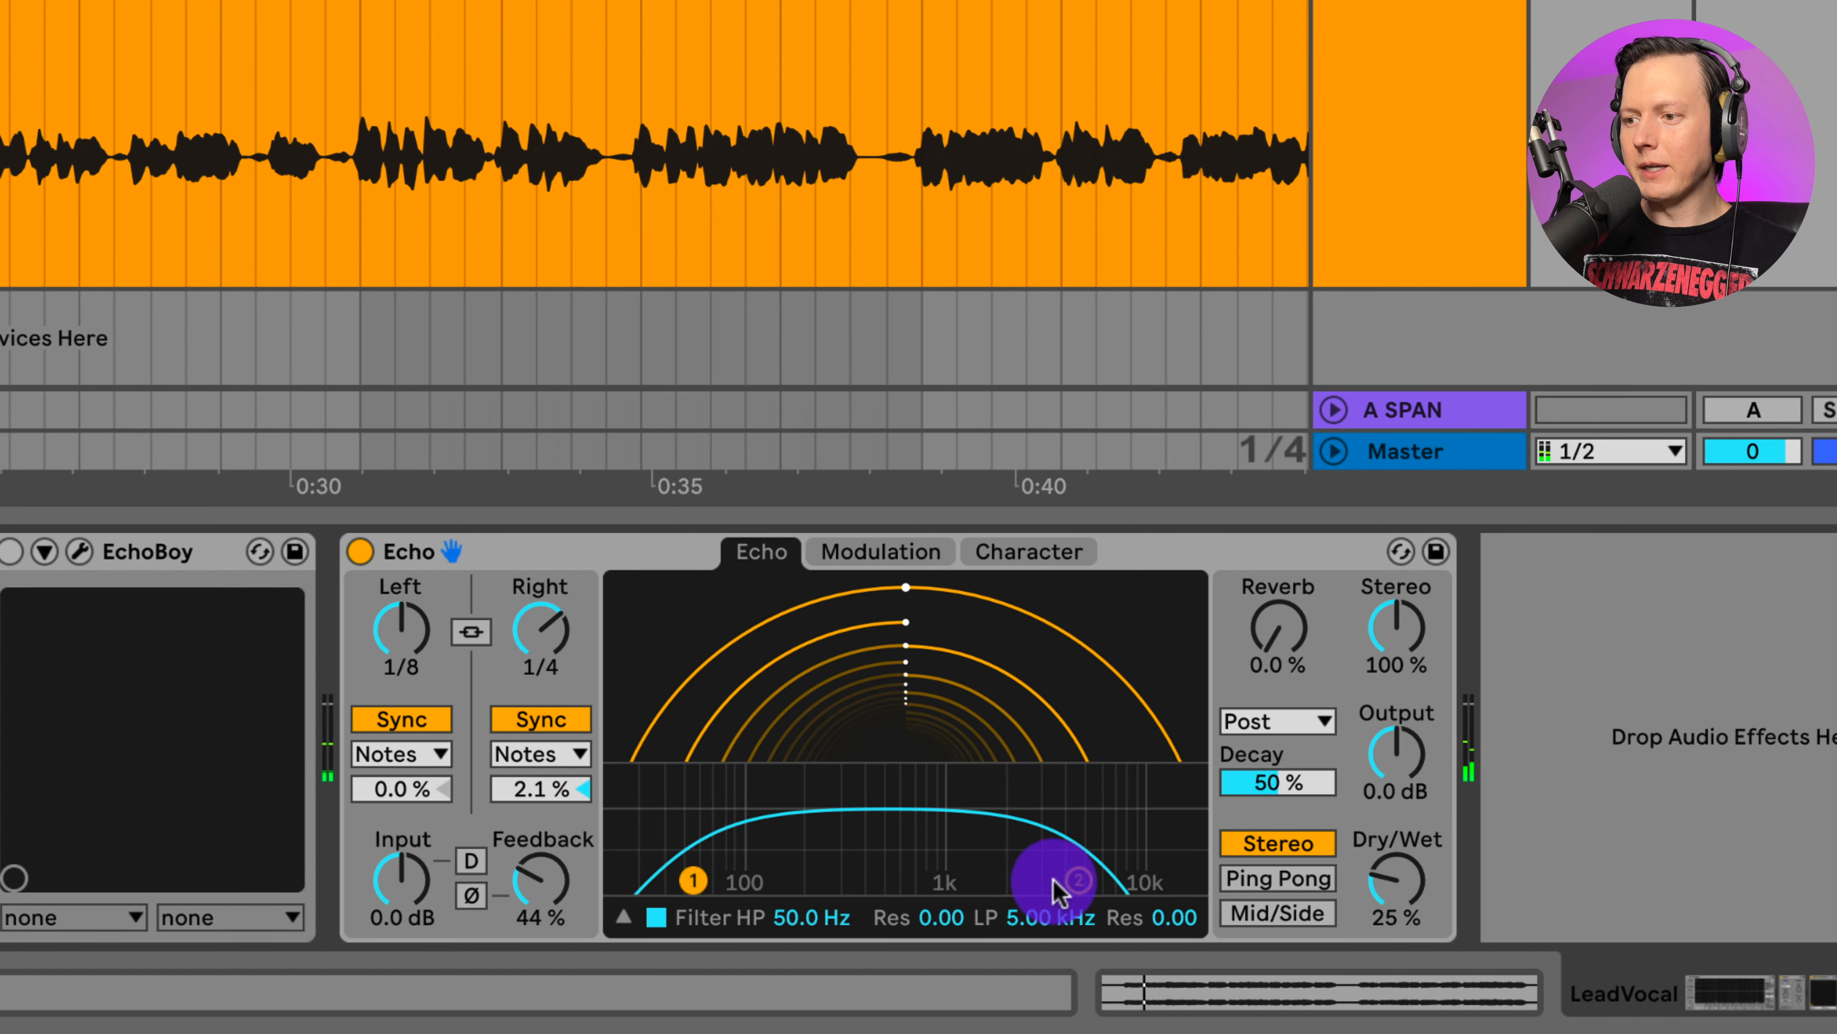
pyautogui.moveTo(1055, 888); pyautogui.dragTo(1001, 878)
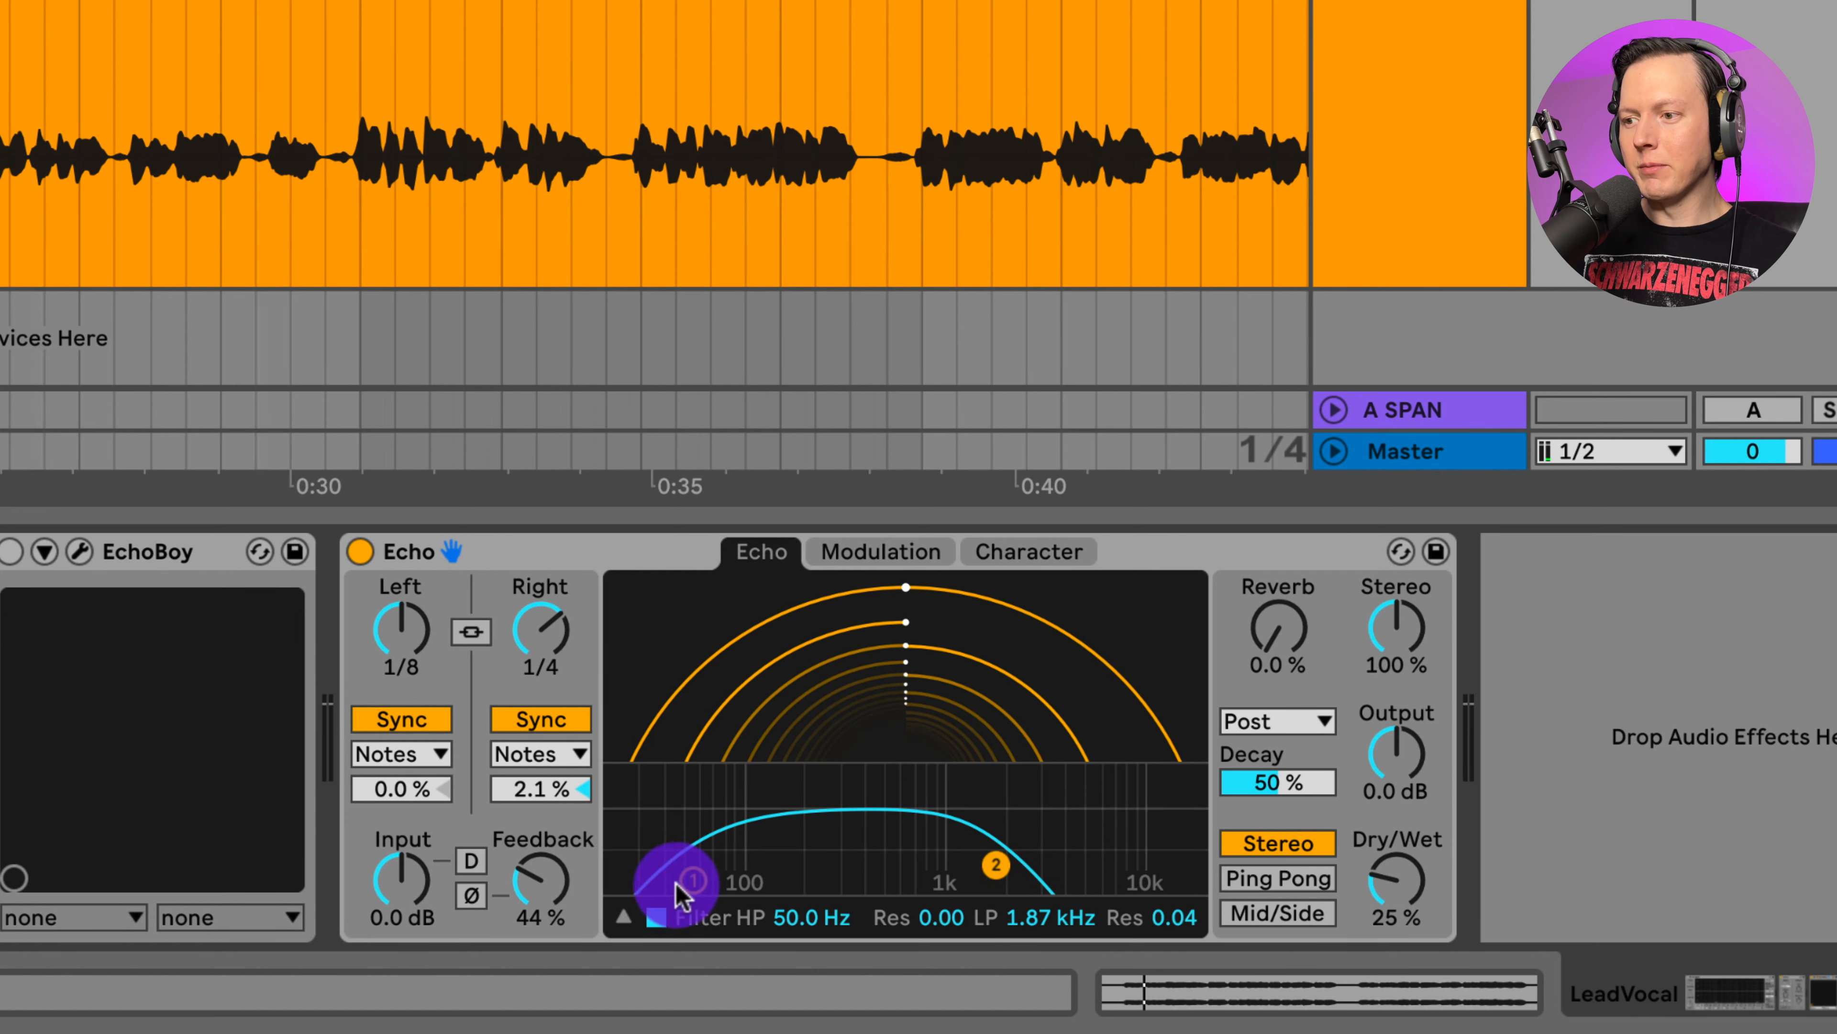
pyautogui.moveTo(693, 879); pyautogui.dragTo(787, 874)
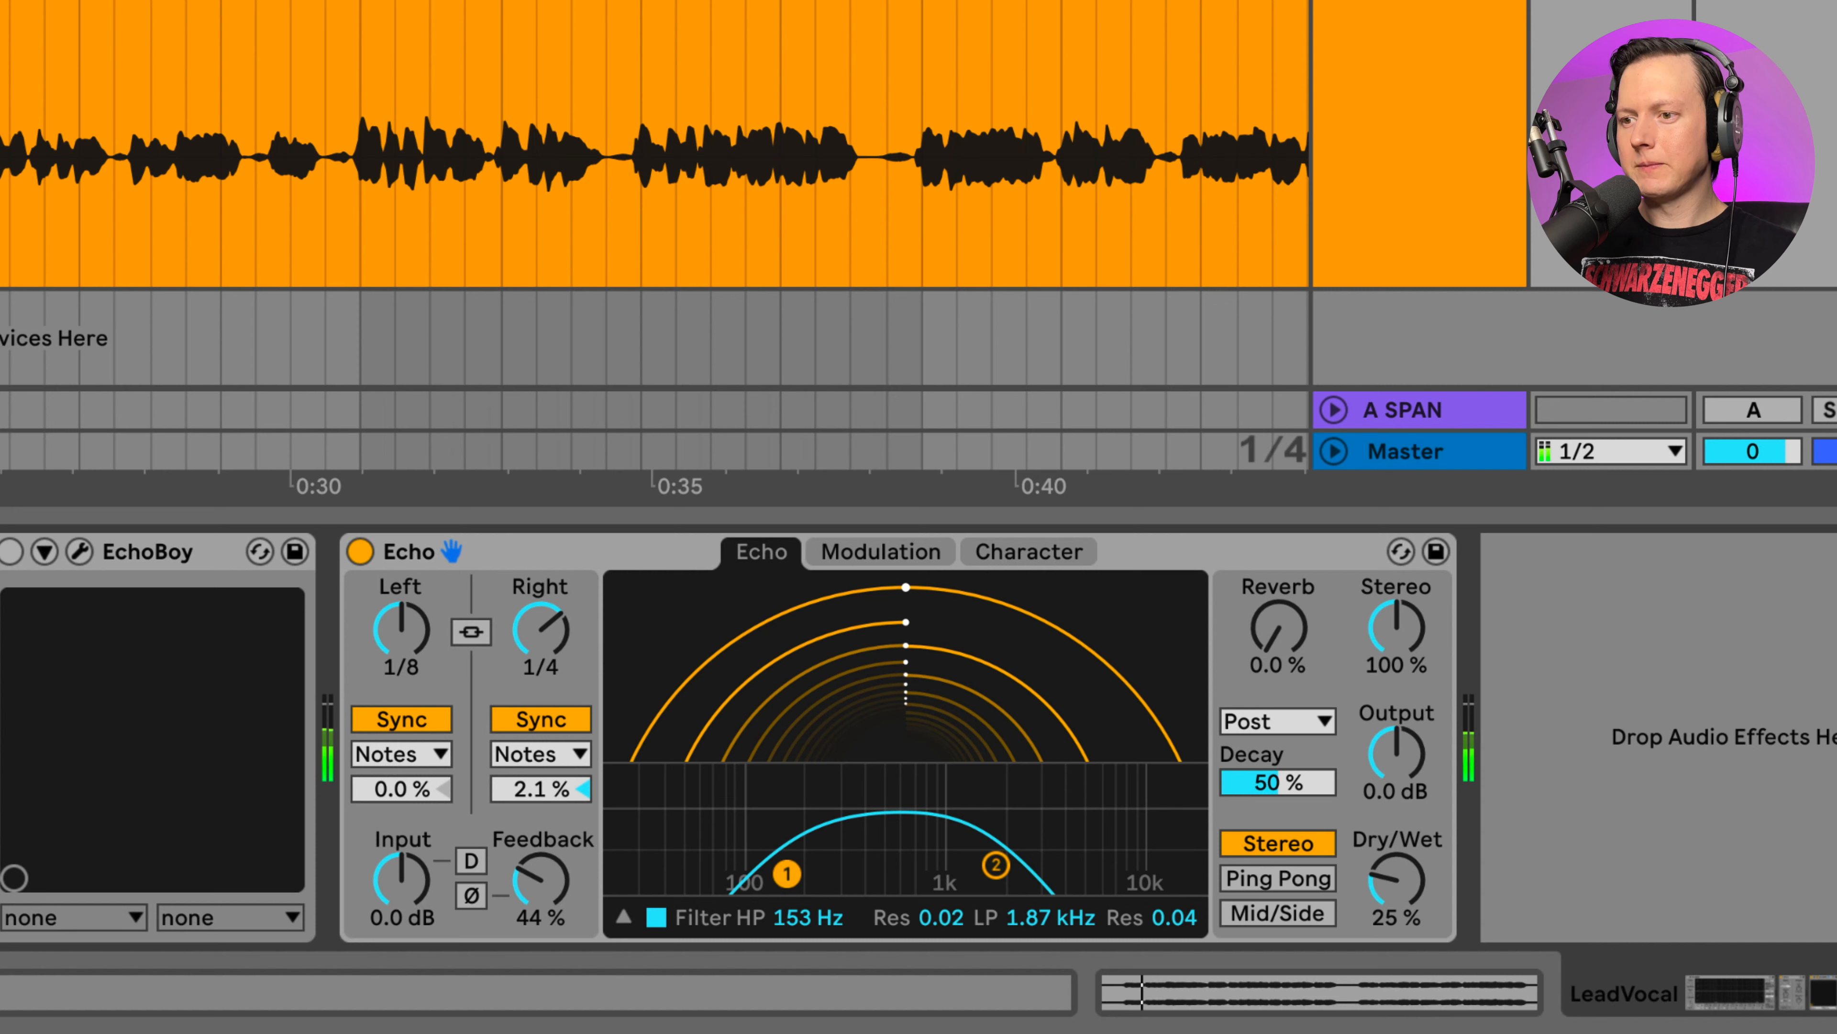
# Switch Echo to Ping Pong mode with a 1/8 right delay and 21% Dry/Wet
pyautogui.click(536, 650)
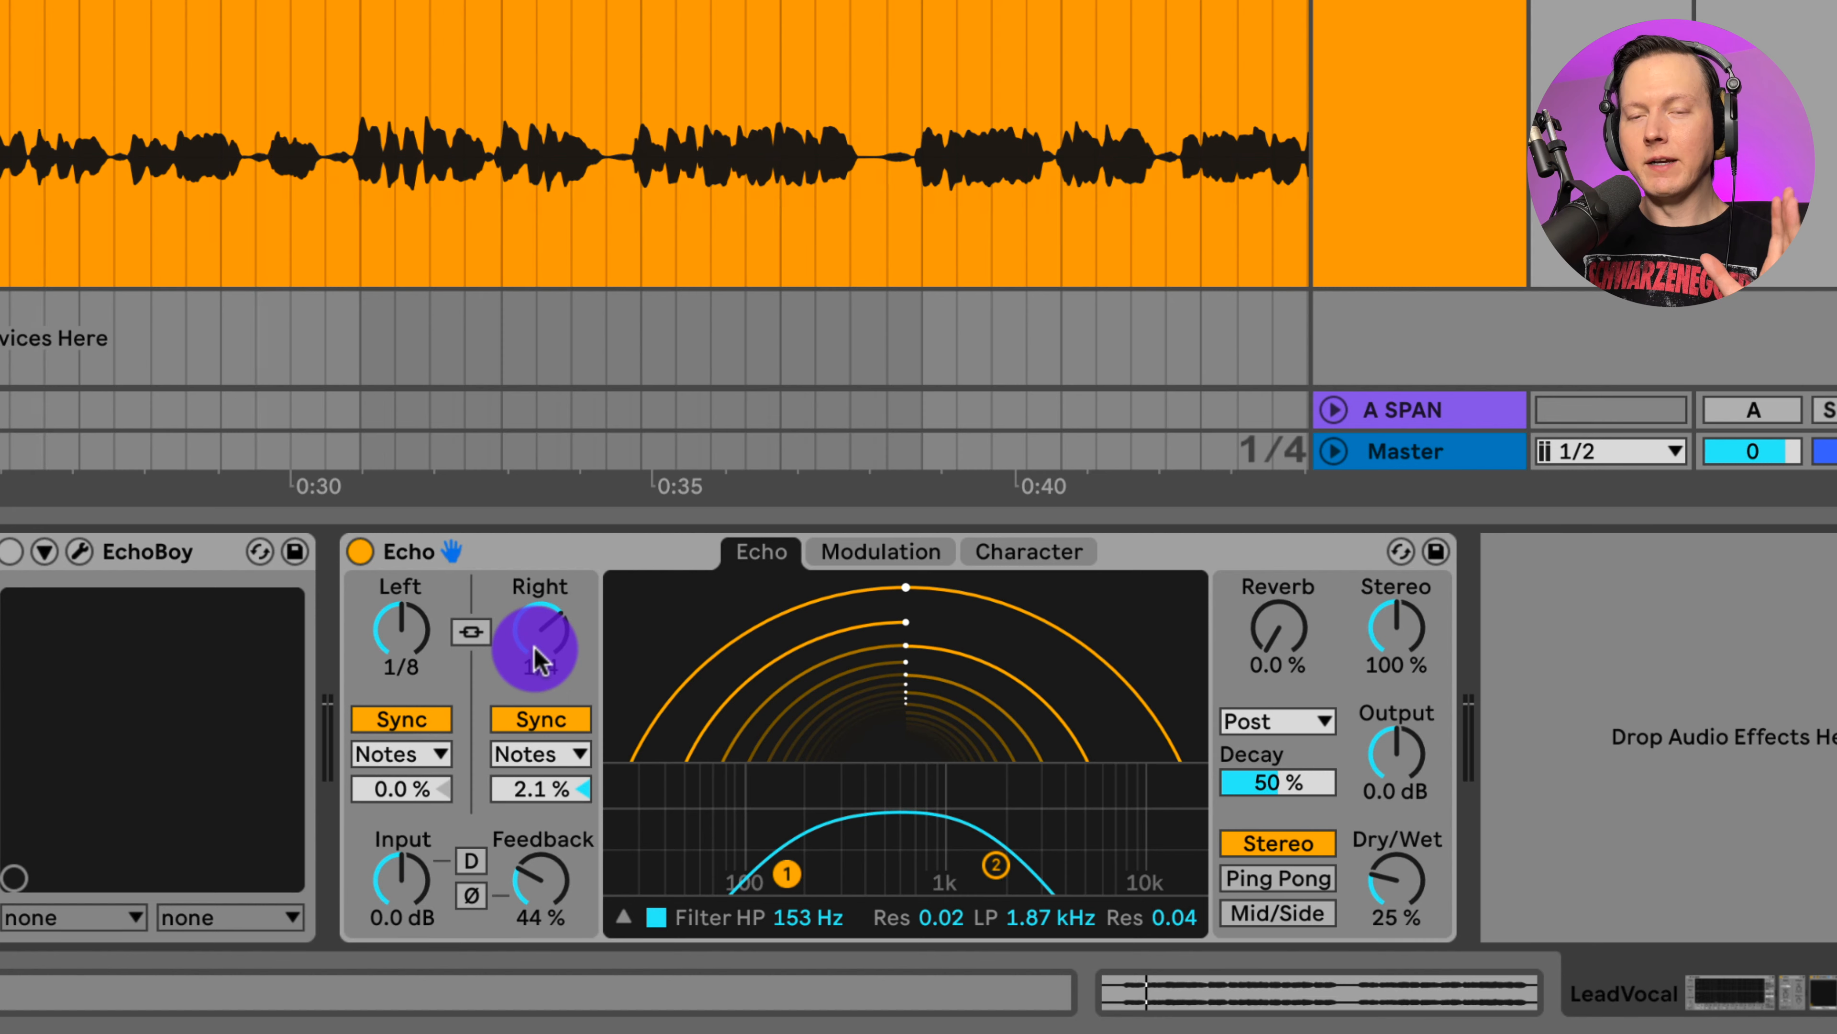
pyautogui.click(1281, 879)
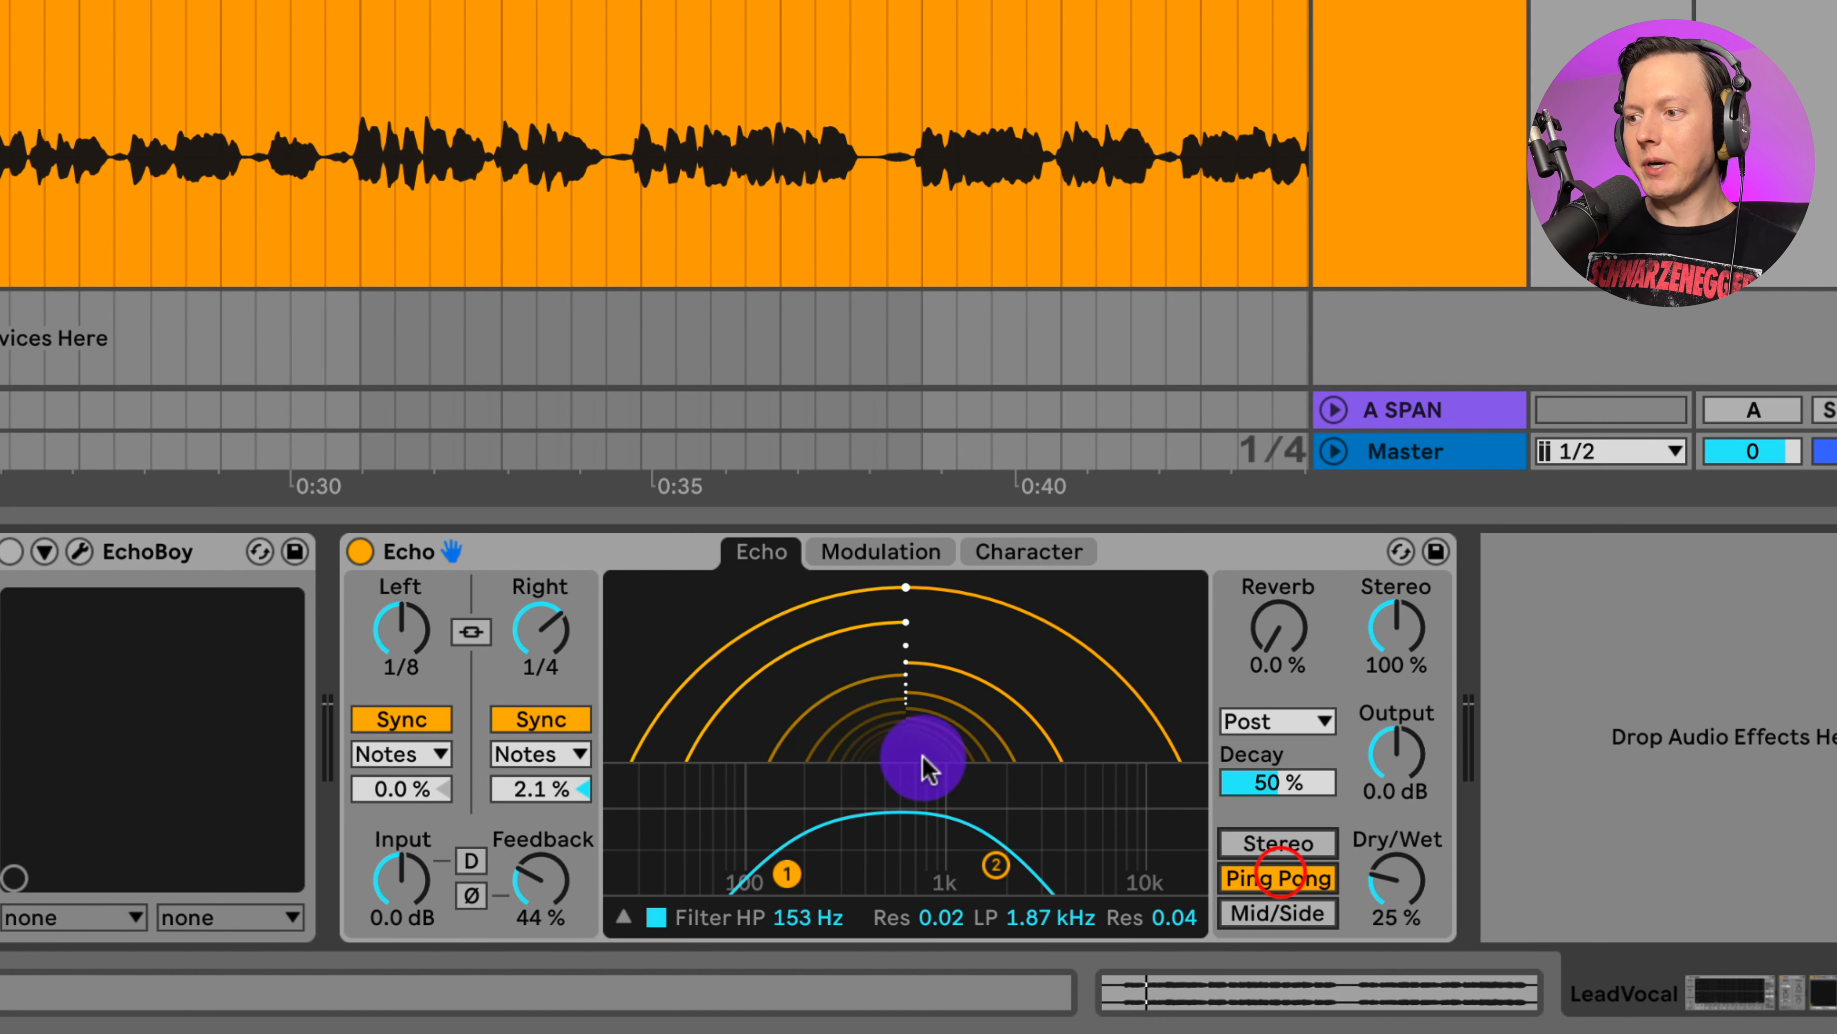
pyautogui.moveTo(518, 624); pyautogui.dragTo(572, 637)
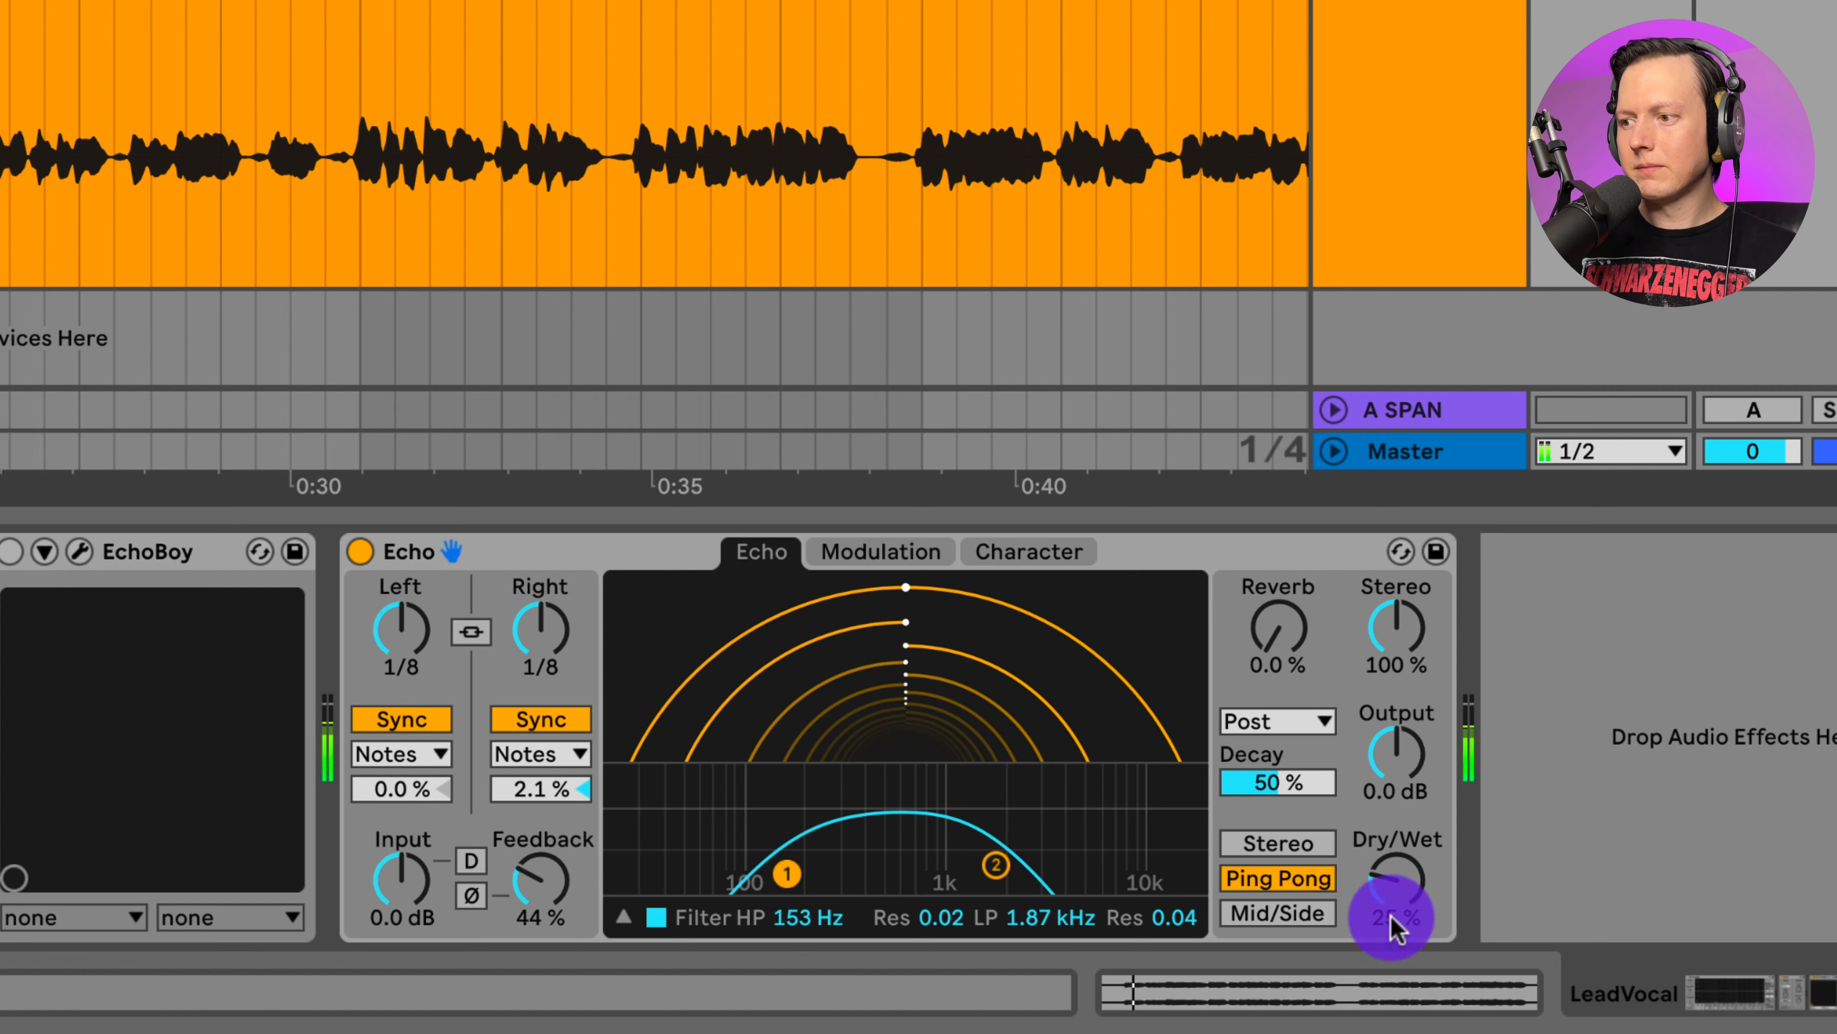
pyautogui.moveTo(1391, 917); pyautogui.dragTo(1391, 918)
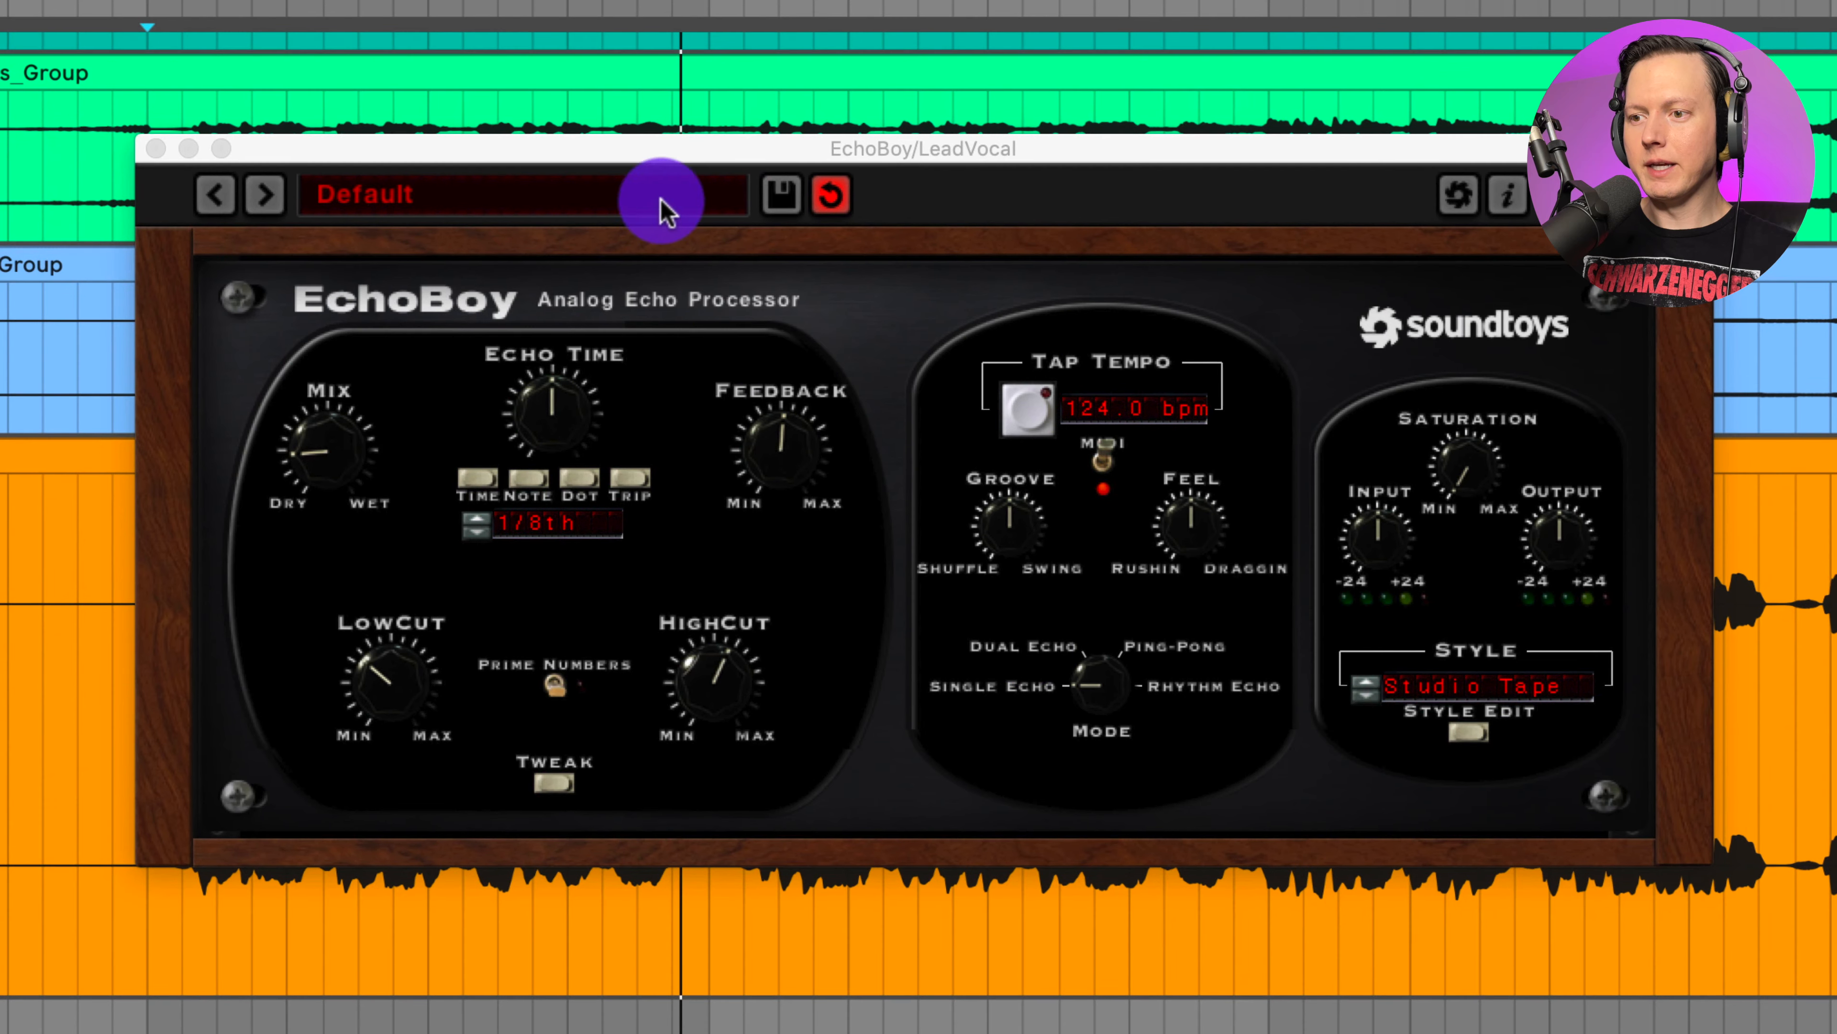
# In EchoBoy, cycle the echo mode through Dual Echo and Rhythm Echo to compare their controls
pyautogui.click(1052, 666)
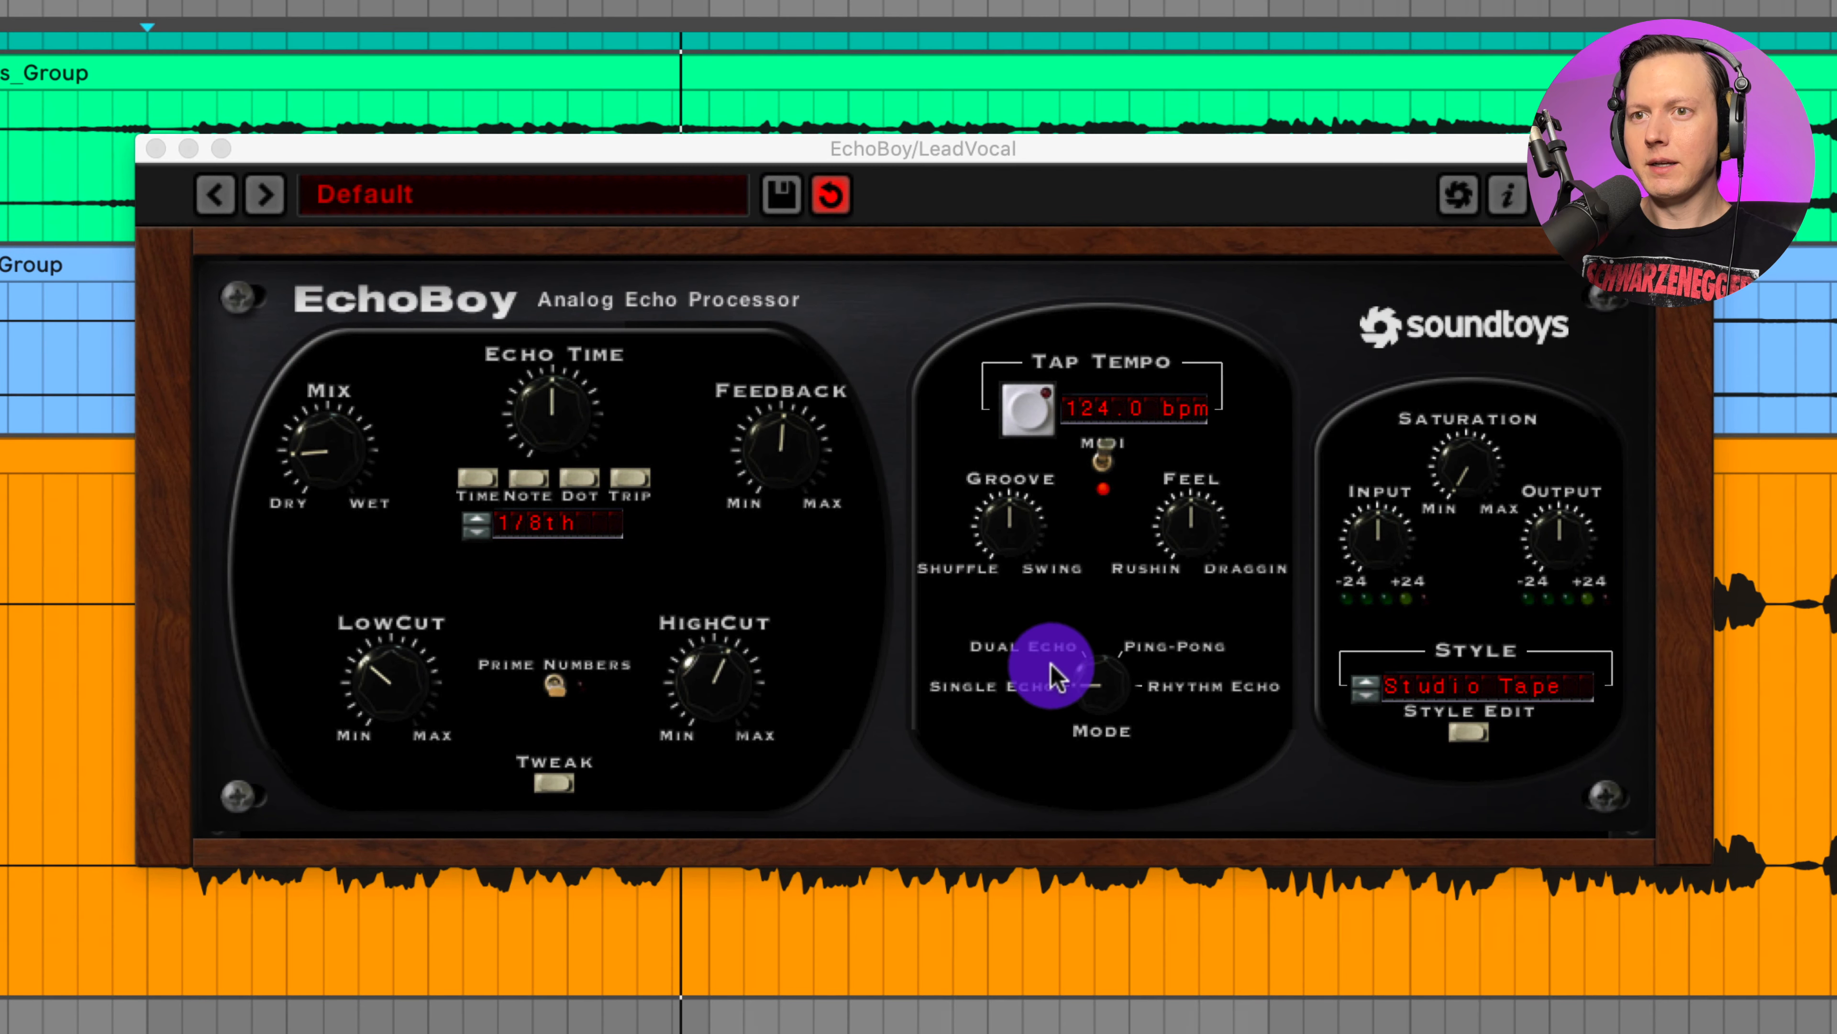
pyautogui.moveTo(1058, 677); pyautogui.dragTo(1103, 630)
pyautogui.click(433, 435)
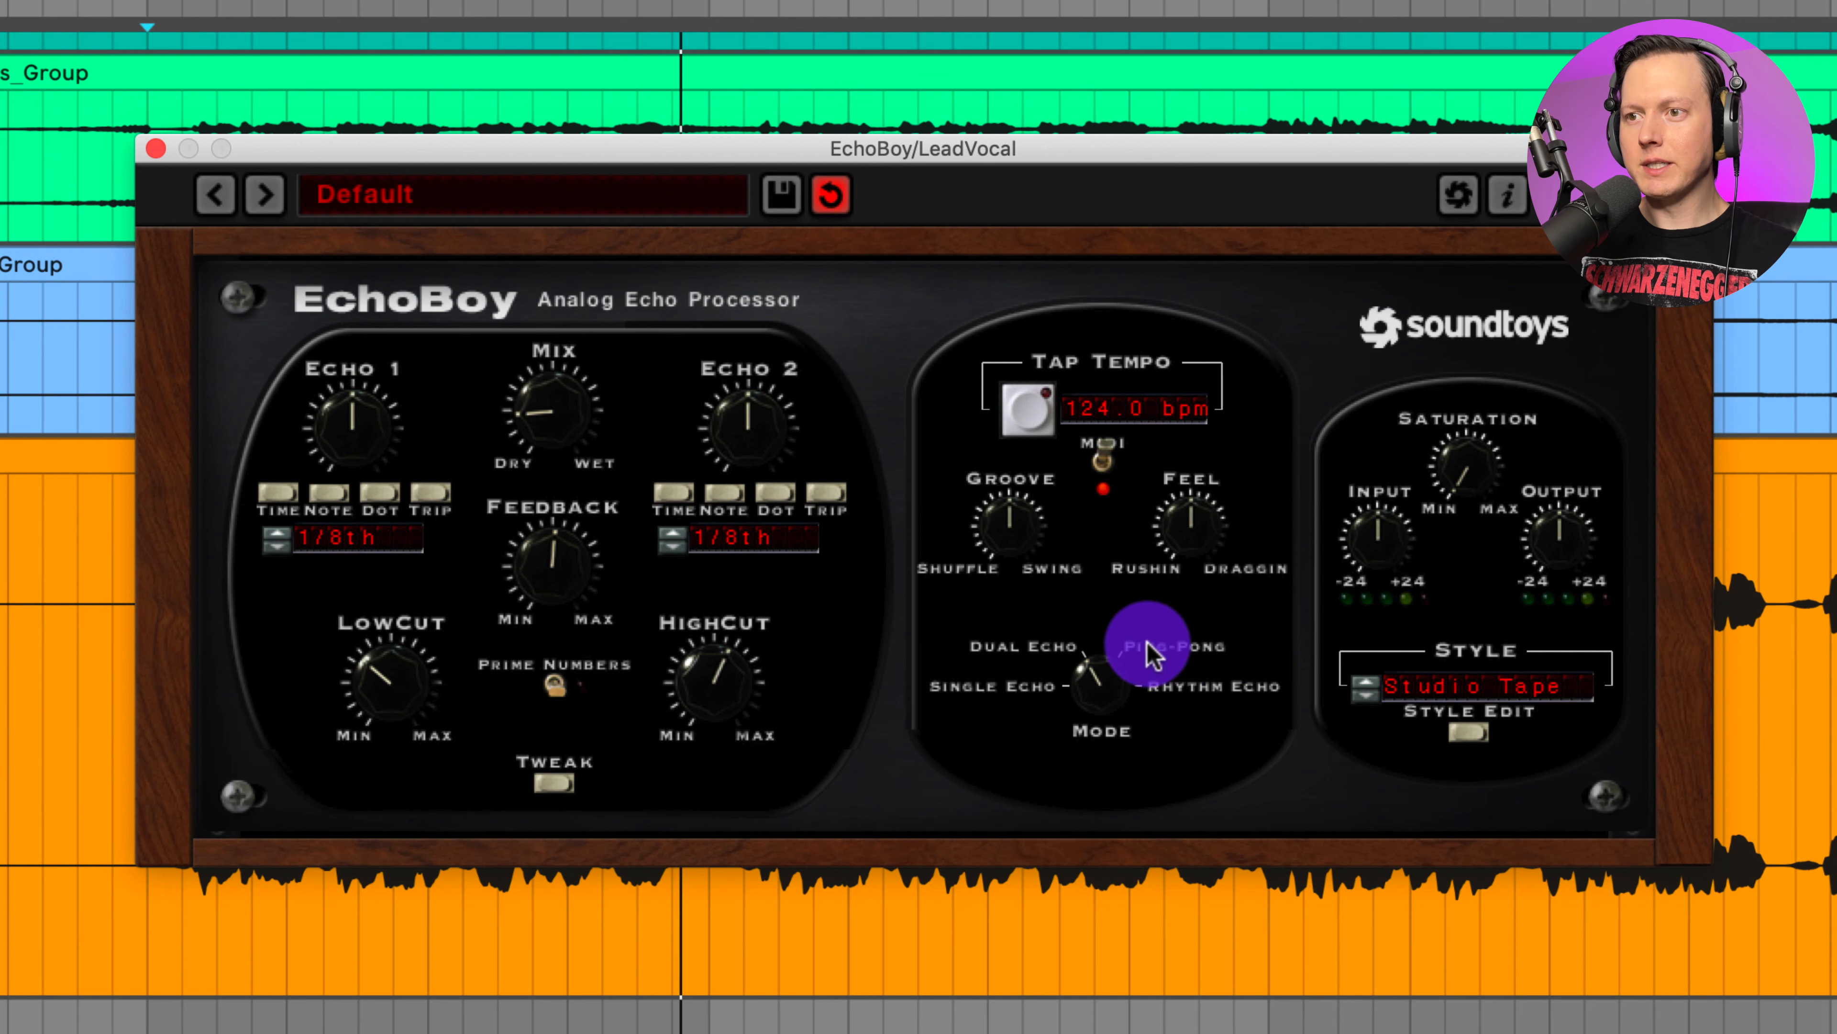
pyautogui.moveTo(1100, 677); pyautogui.dragTo(1111, 616)
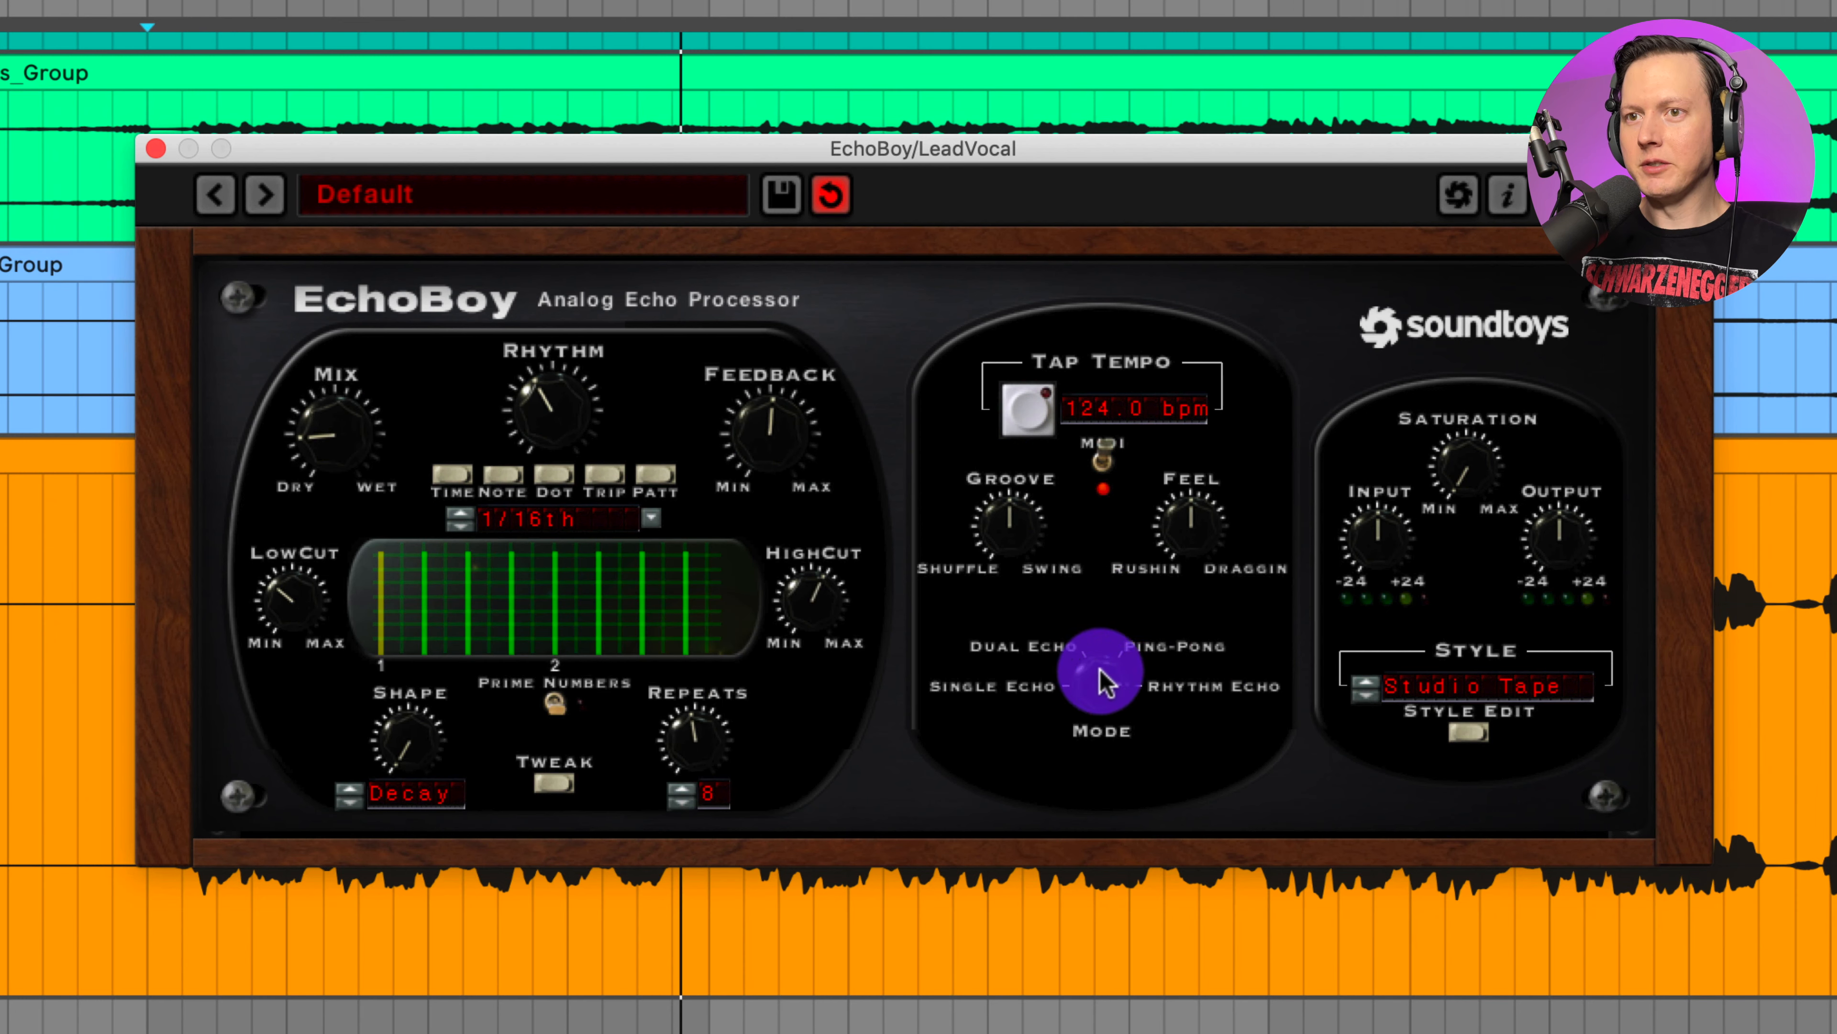
pyautogui.moveTo(1106, 680); pyautogui.dragTo(1098, 743)
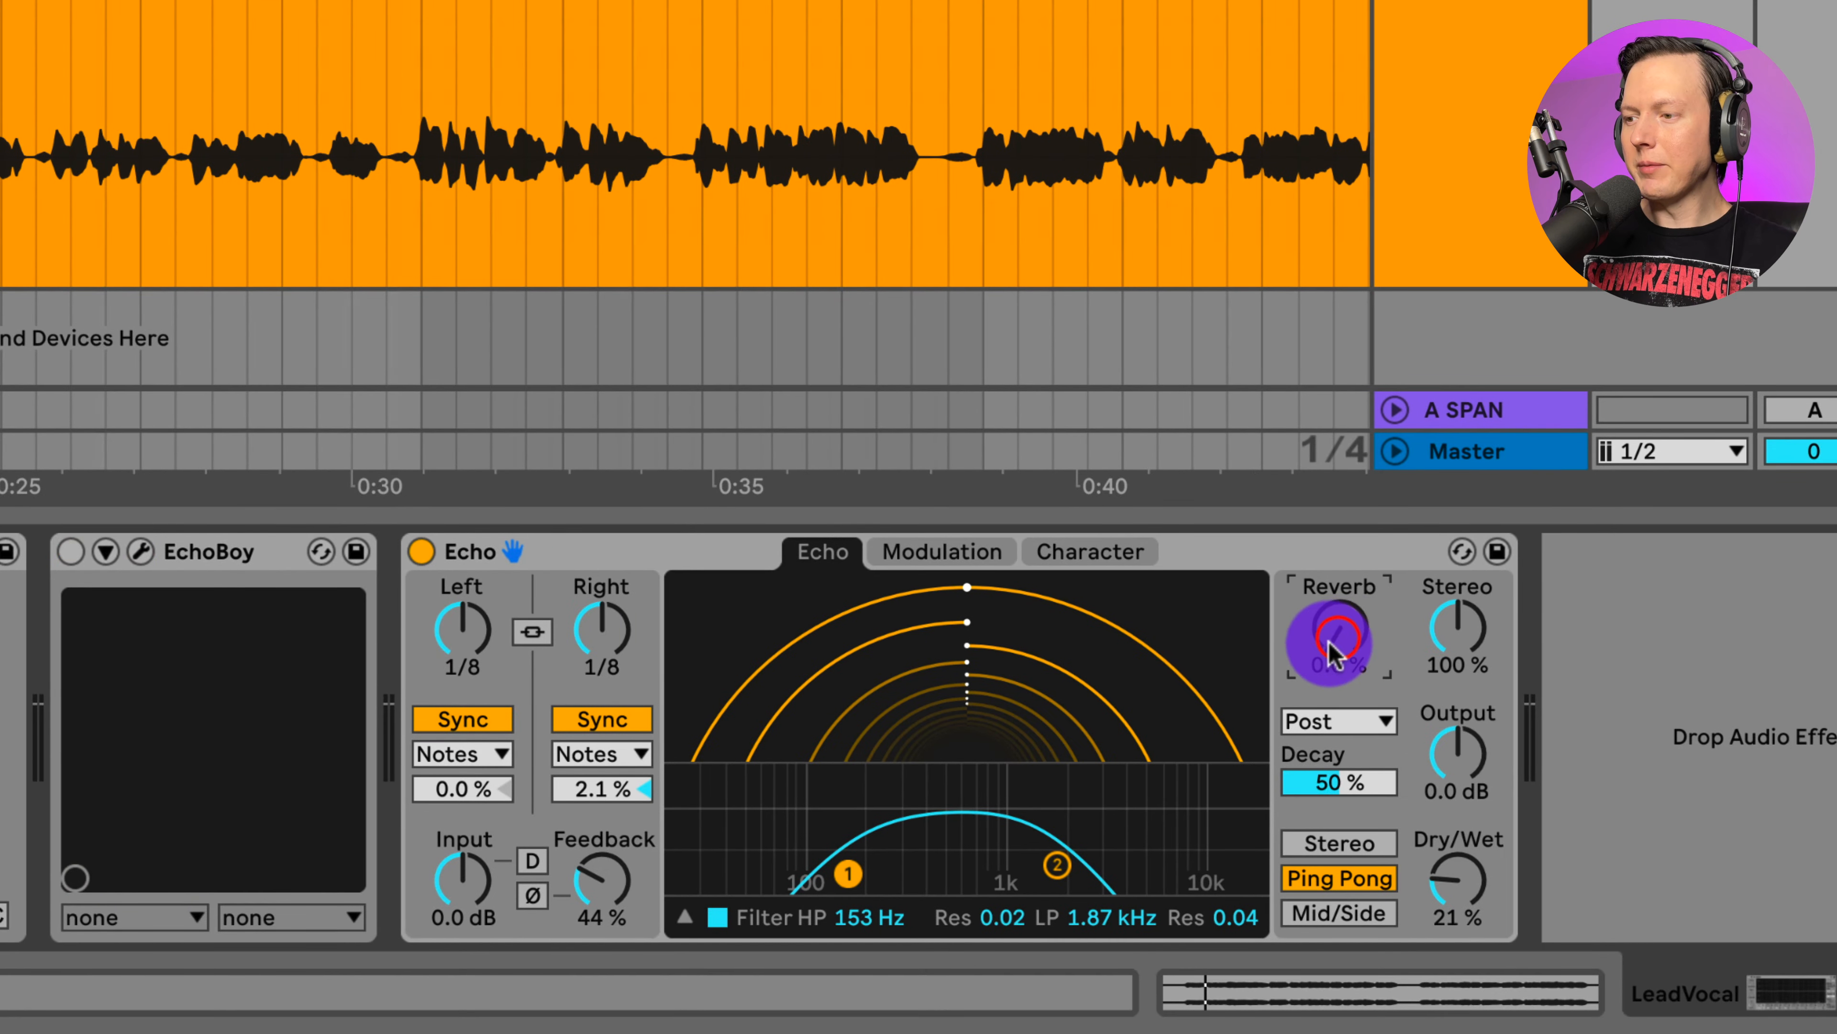
# In the Echo device, set the Reverb amount to 31% and the reverb Decay to 73%
pyautogui.click(1339, 634)
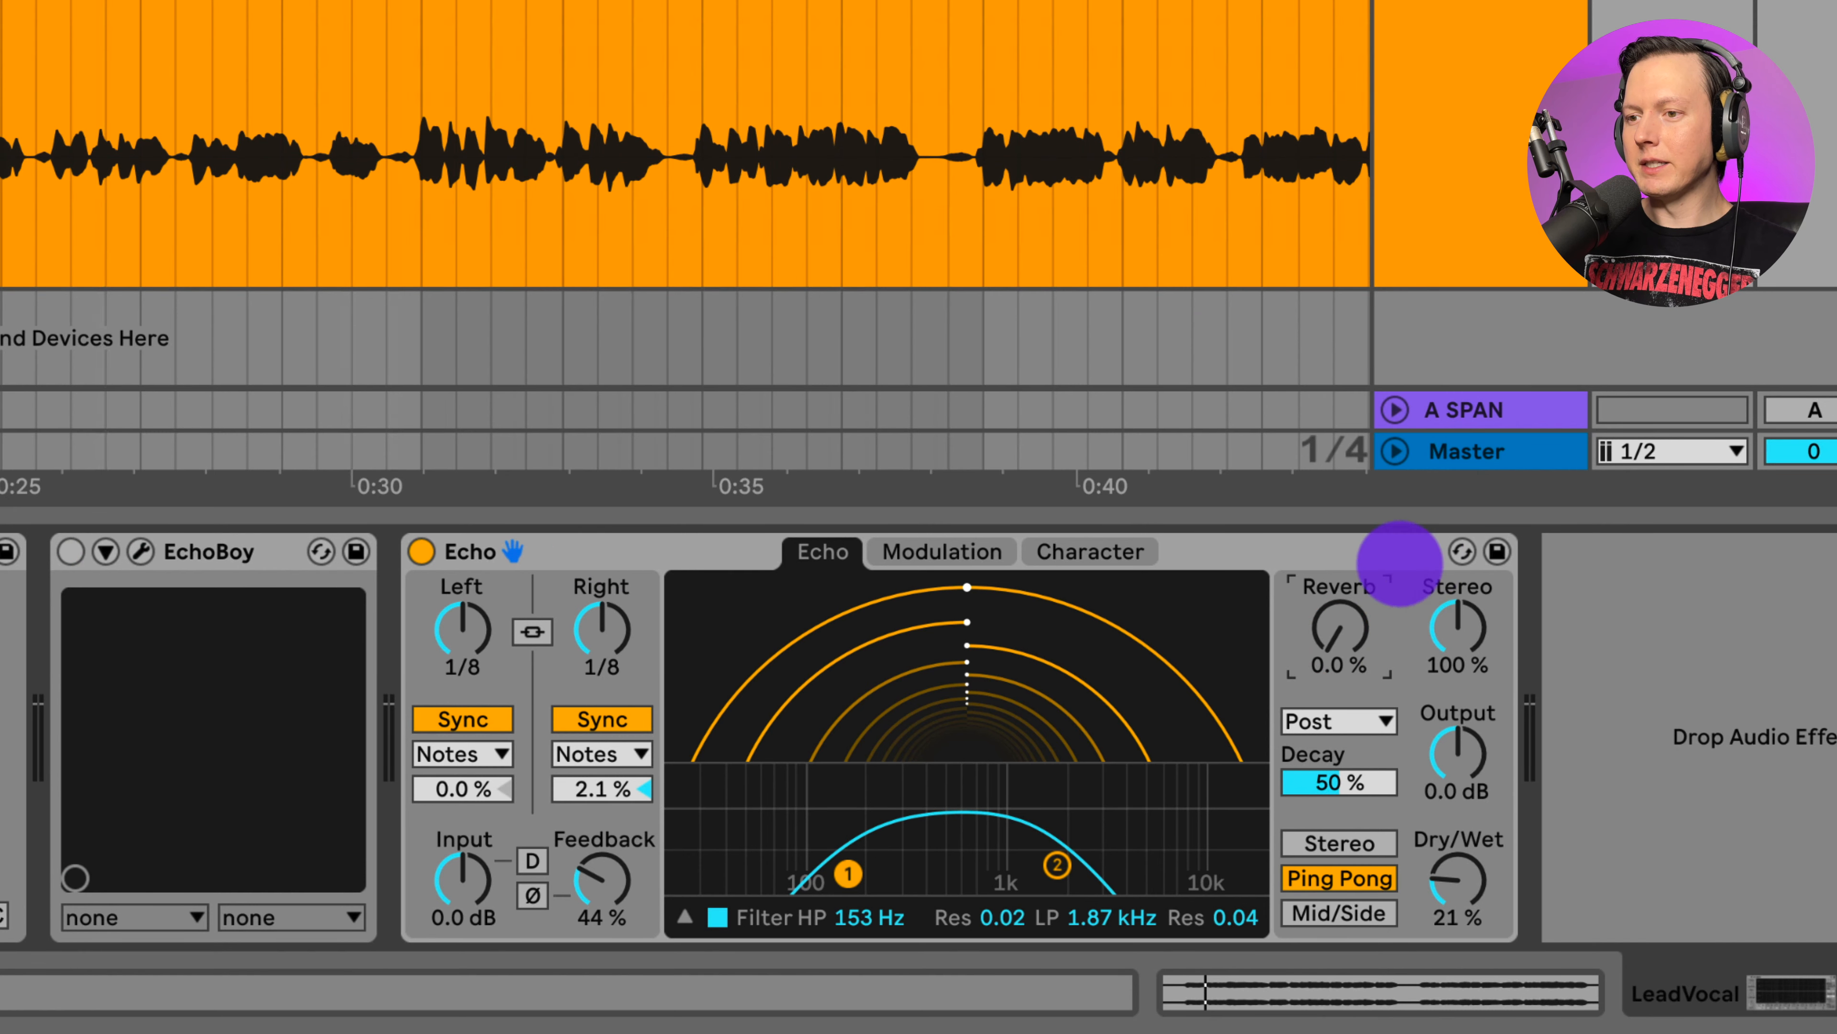
pyautogui.click(1346, 634)
pyautogui.moveTo(1345, 634); pyautogui.dragTo(1345, 631)
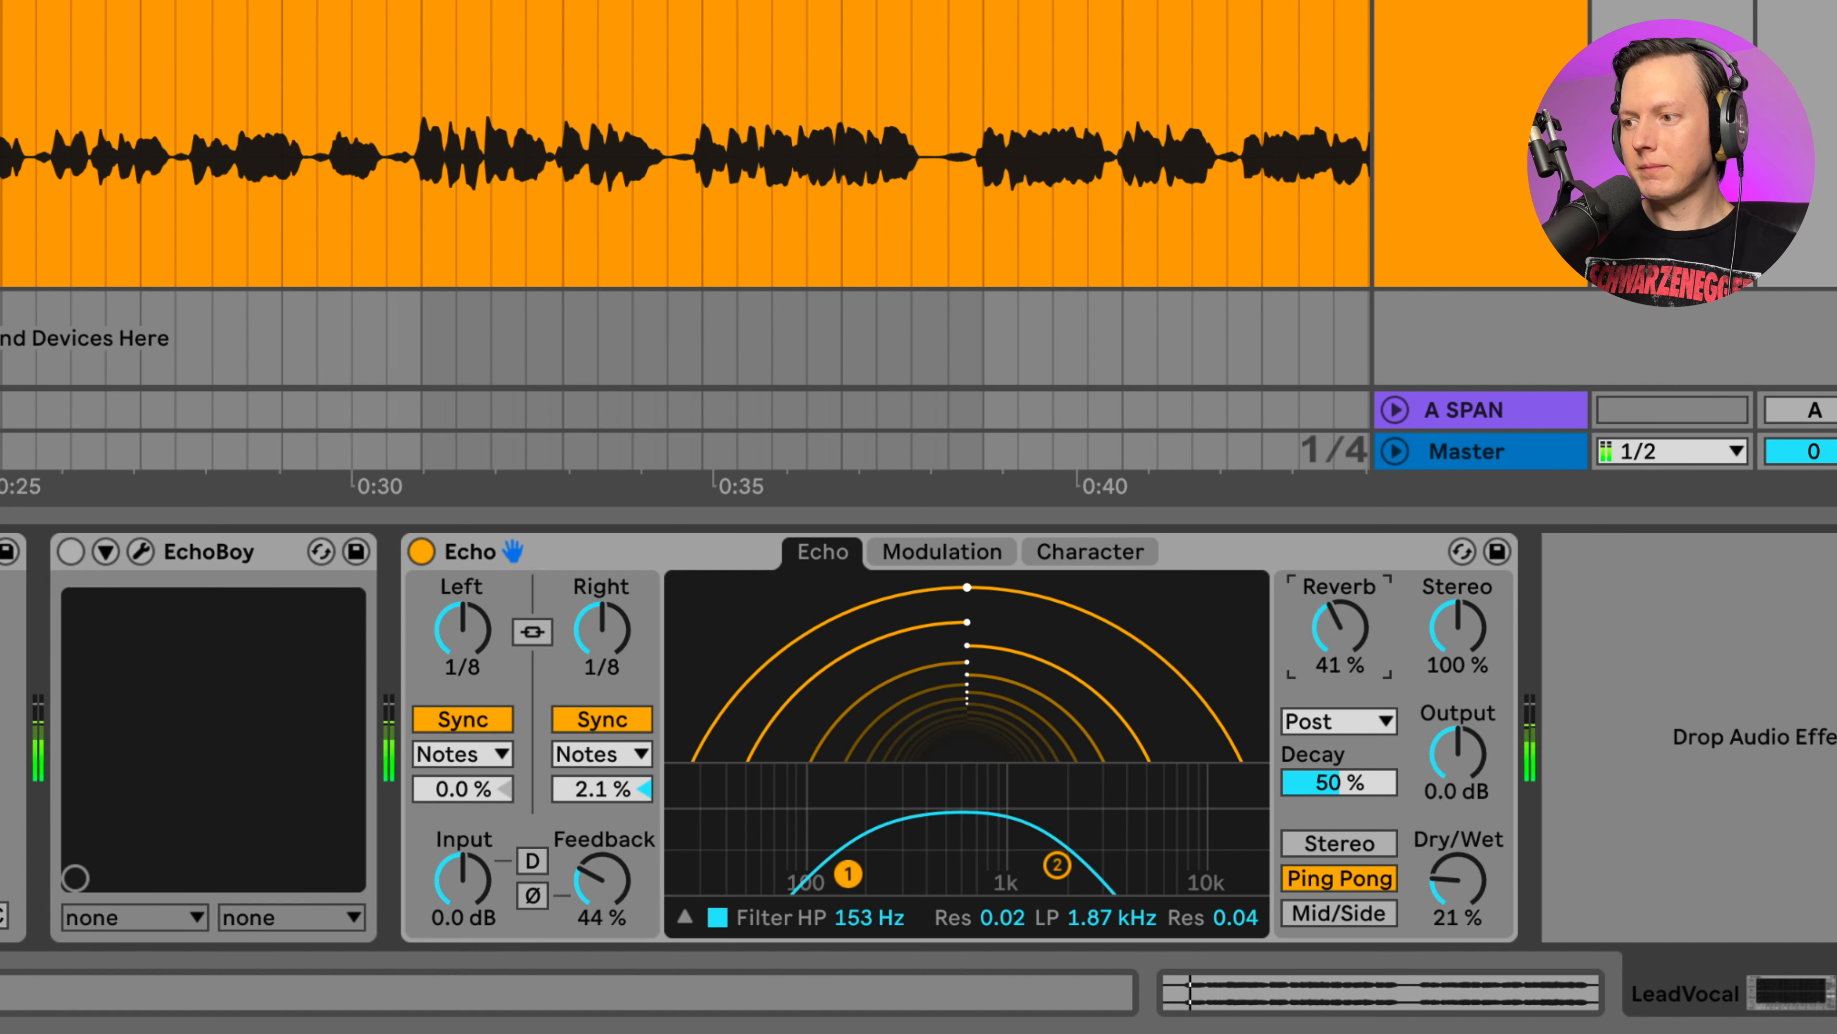
pyautogui.moveTo(1346, 631); pyautogui.dragTo(1347, 637)
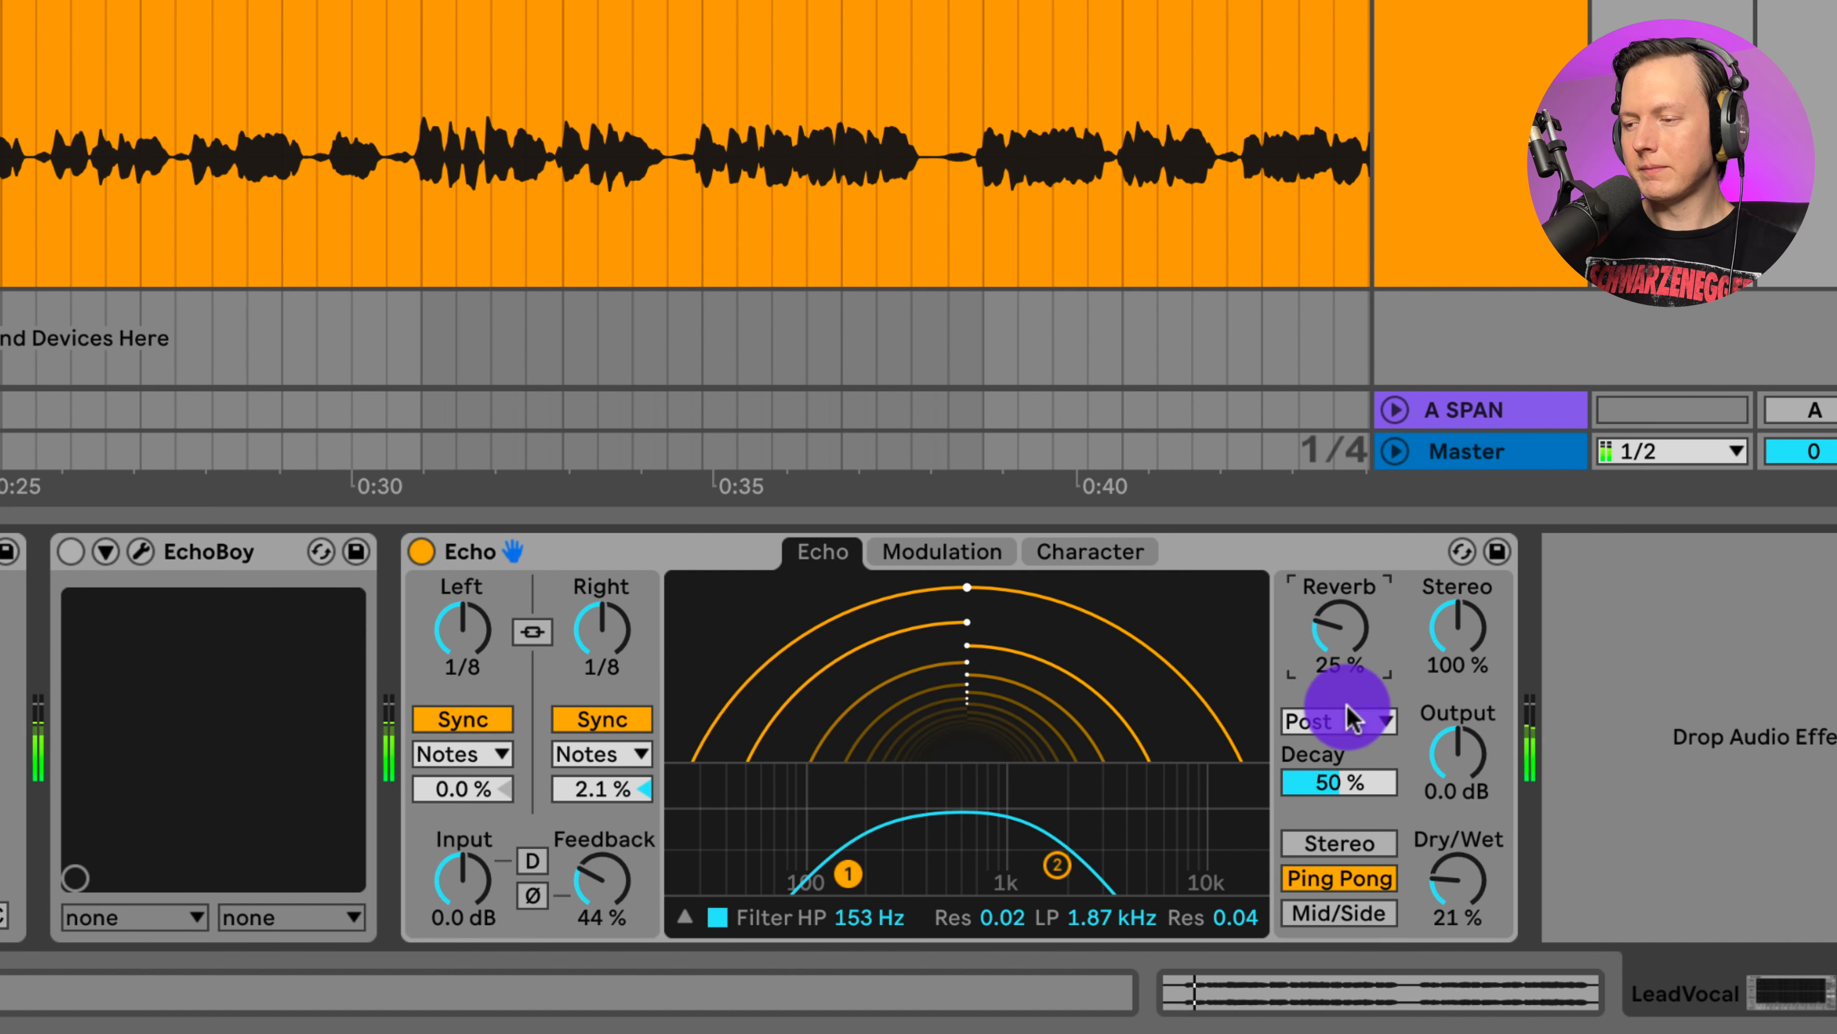
pyautogui.moveTo(1354, 780); pyautogui.dragTo(1347, 767)
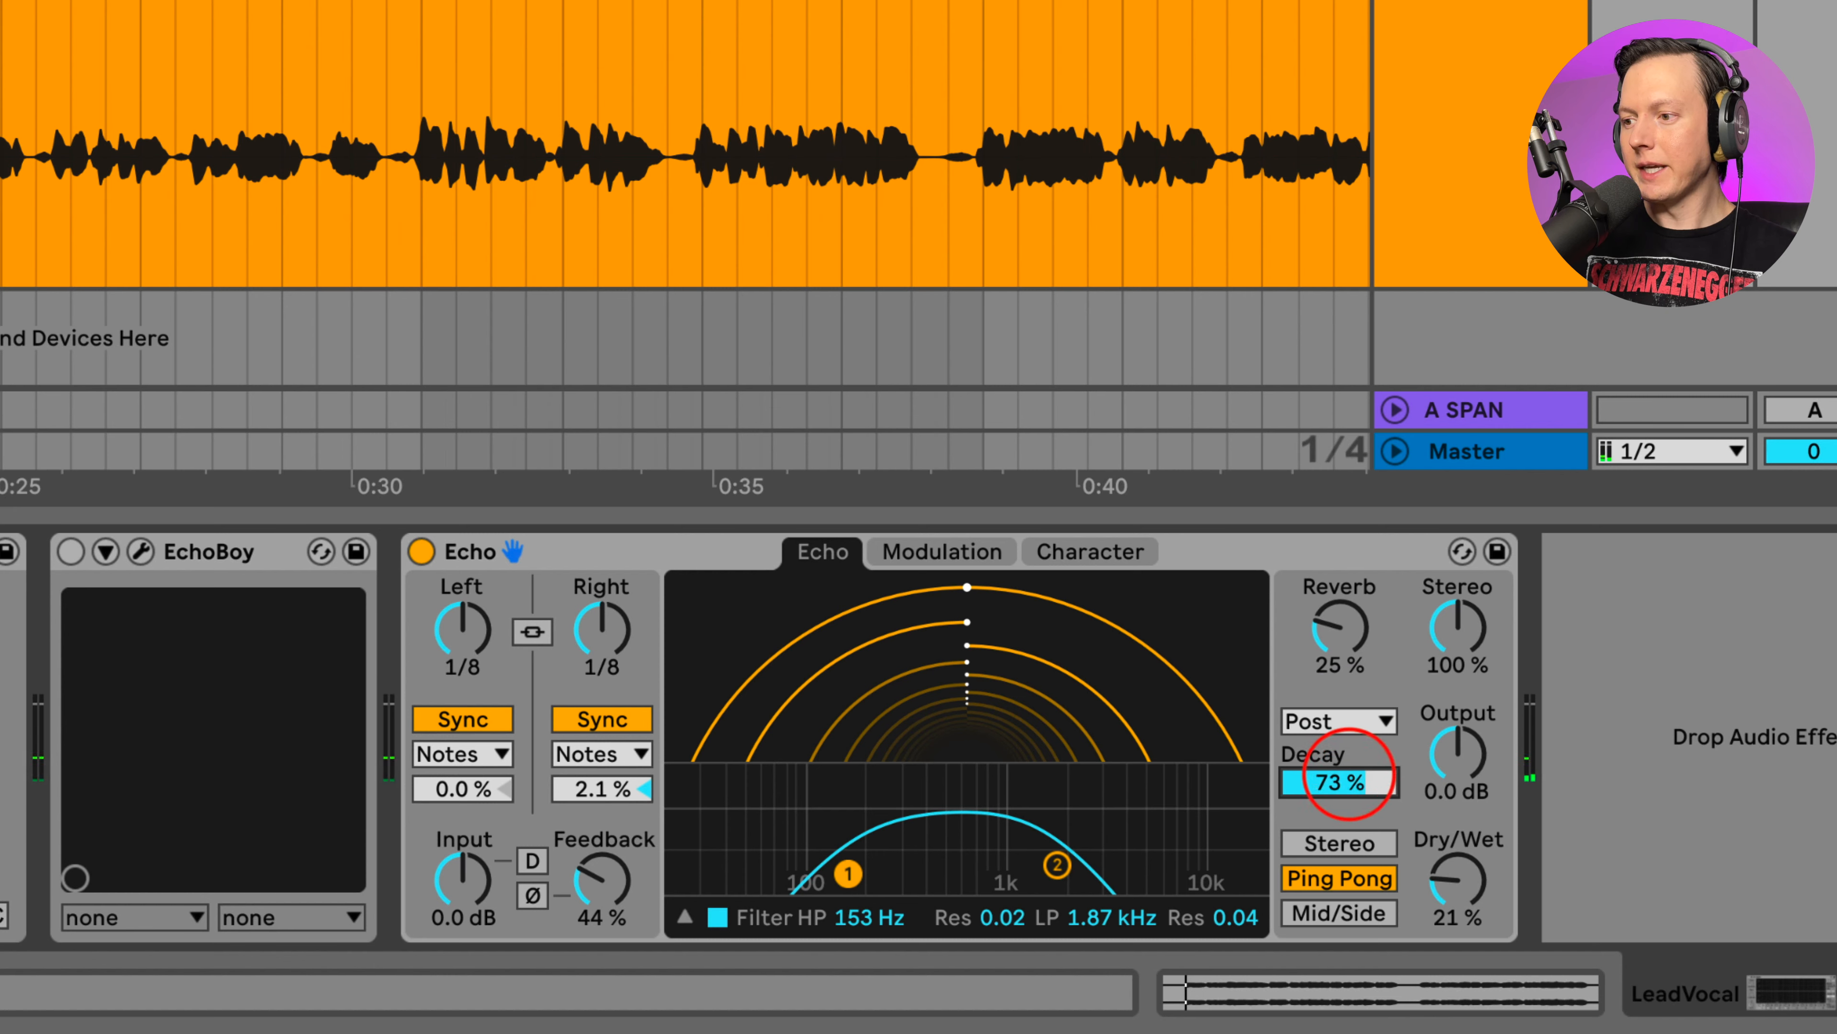
pyautogui.moveTo(1338, 630); pyautogui.dragTo(1350, 619)
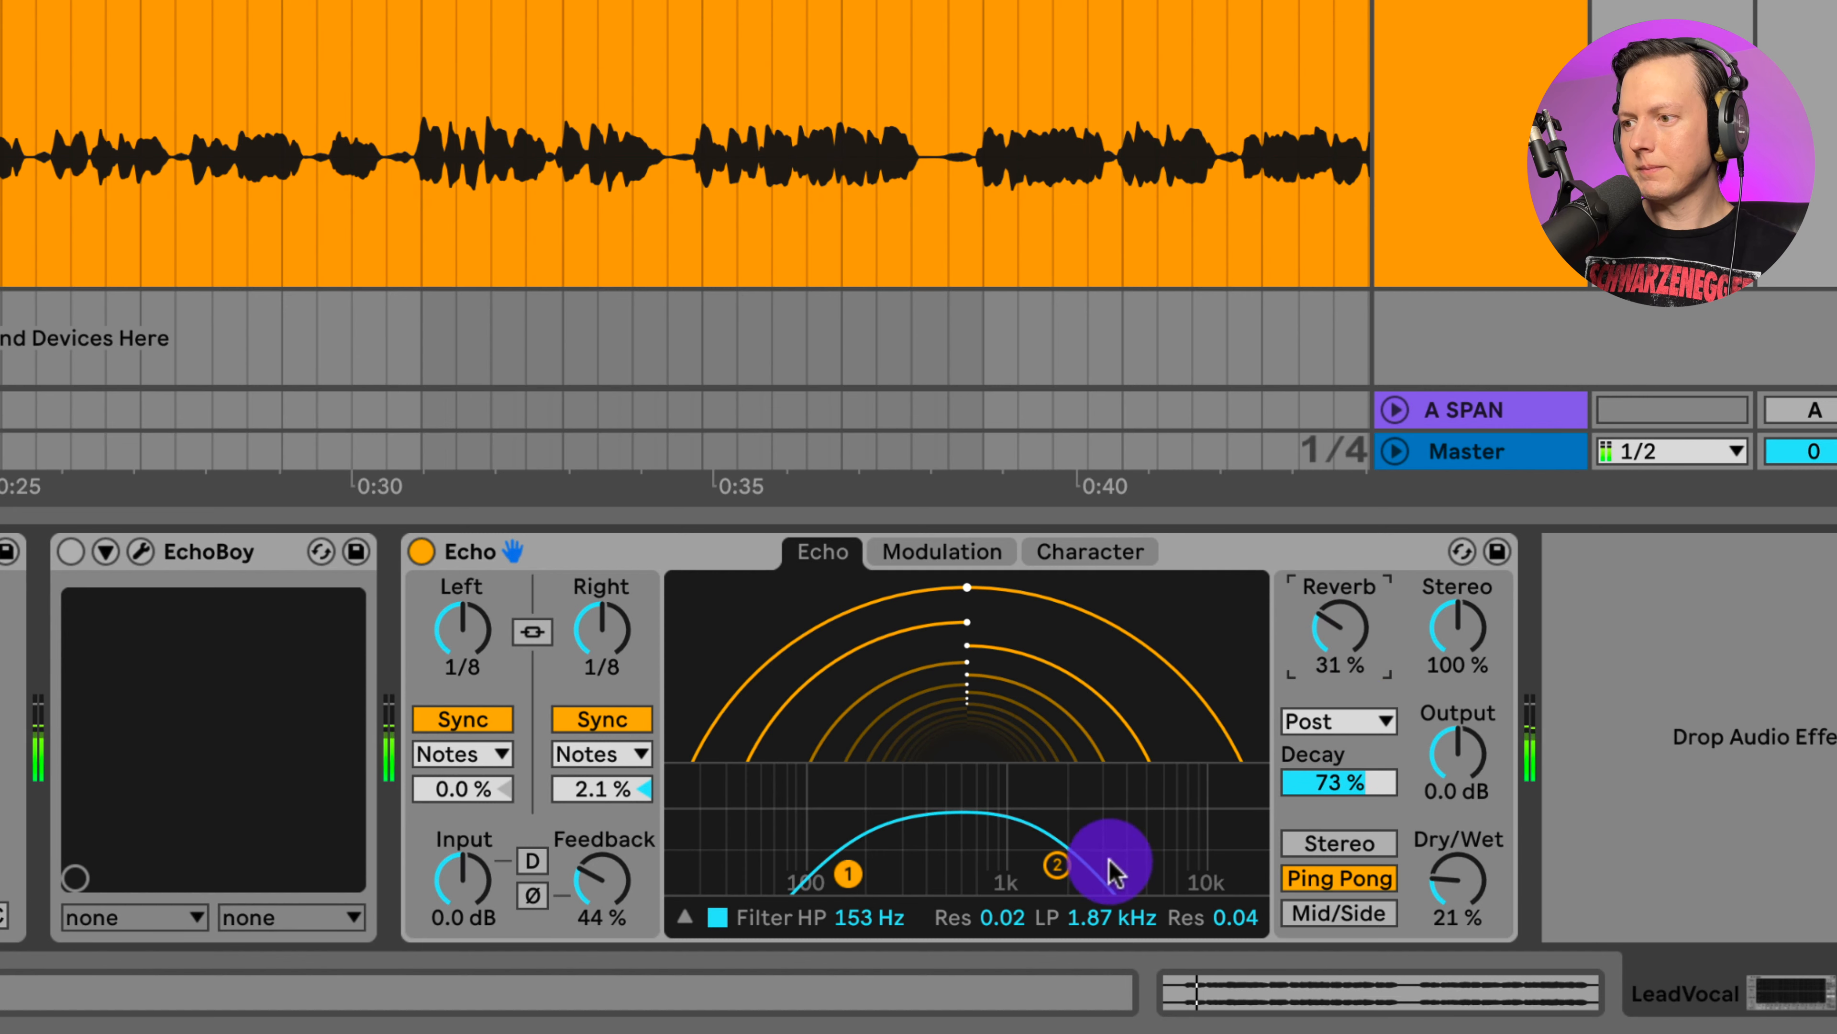
# Set Echo's Dry/Wet to 16% and its Feedback to 56%
pyautogui.moveTo(1451, 896); pyautogui.dragTo(1448, 908)
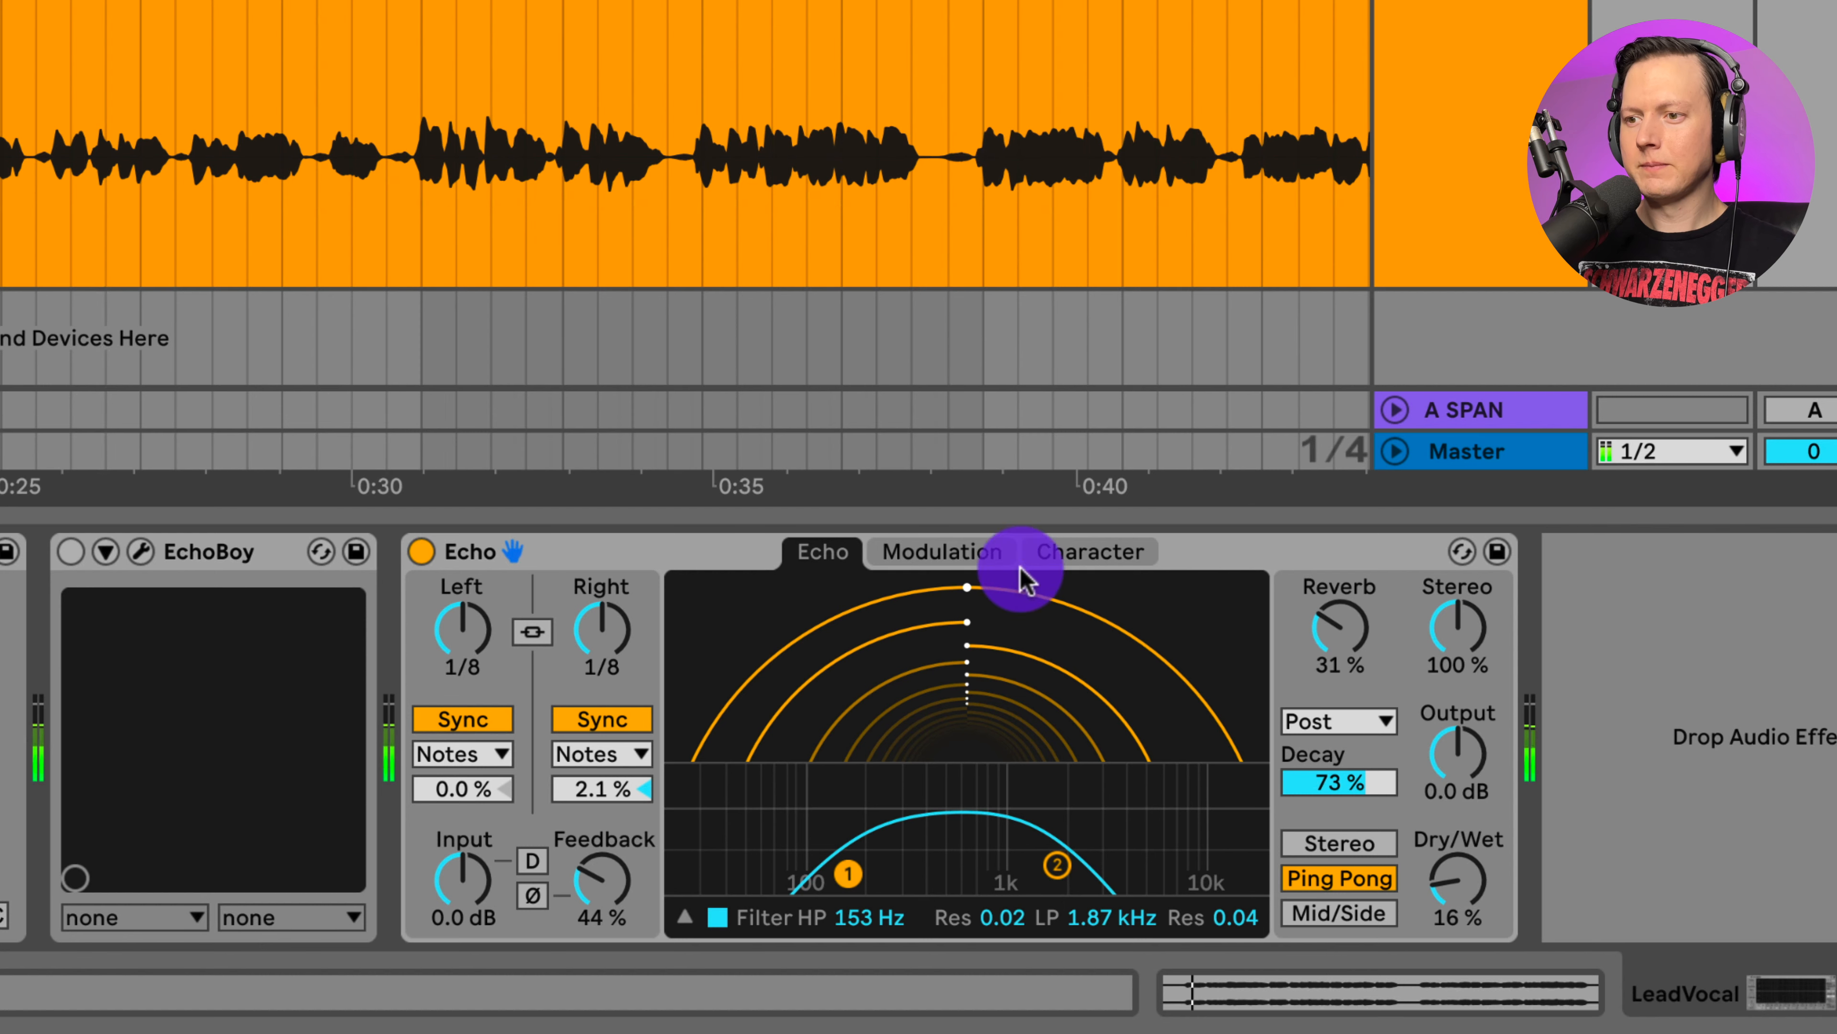
pyautogui.moveTo(600, 877); pyautogui.dragTo(655, 861)
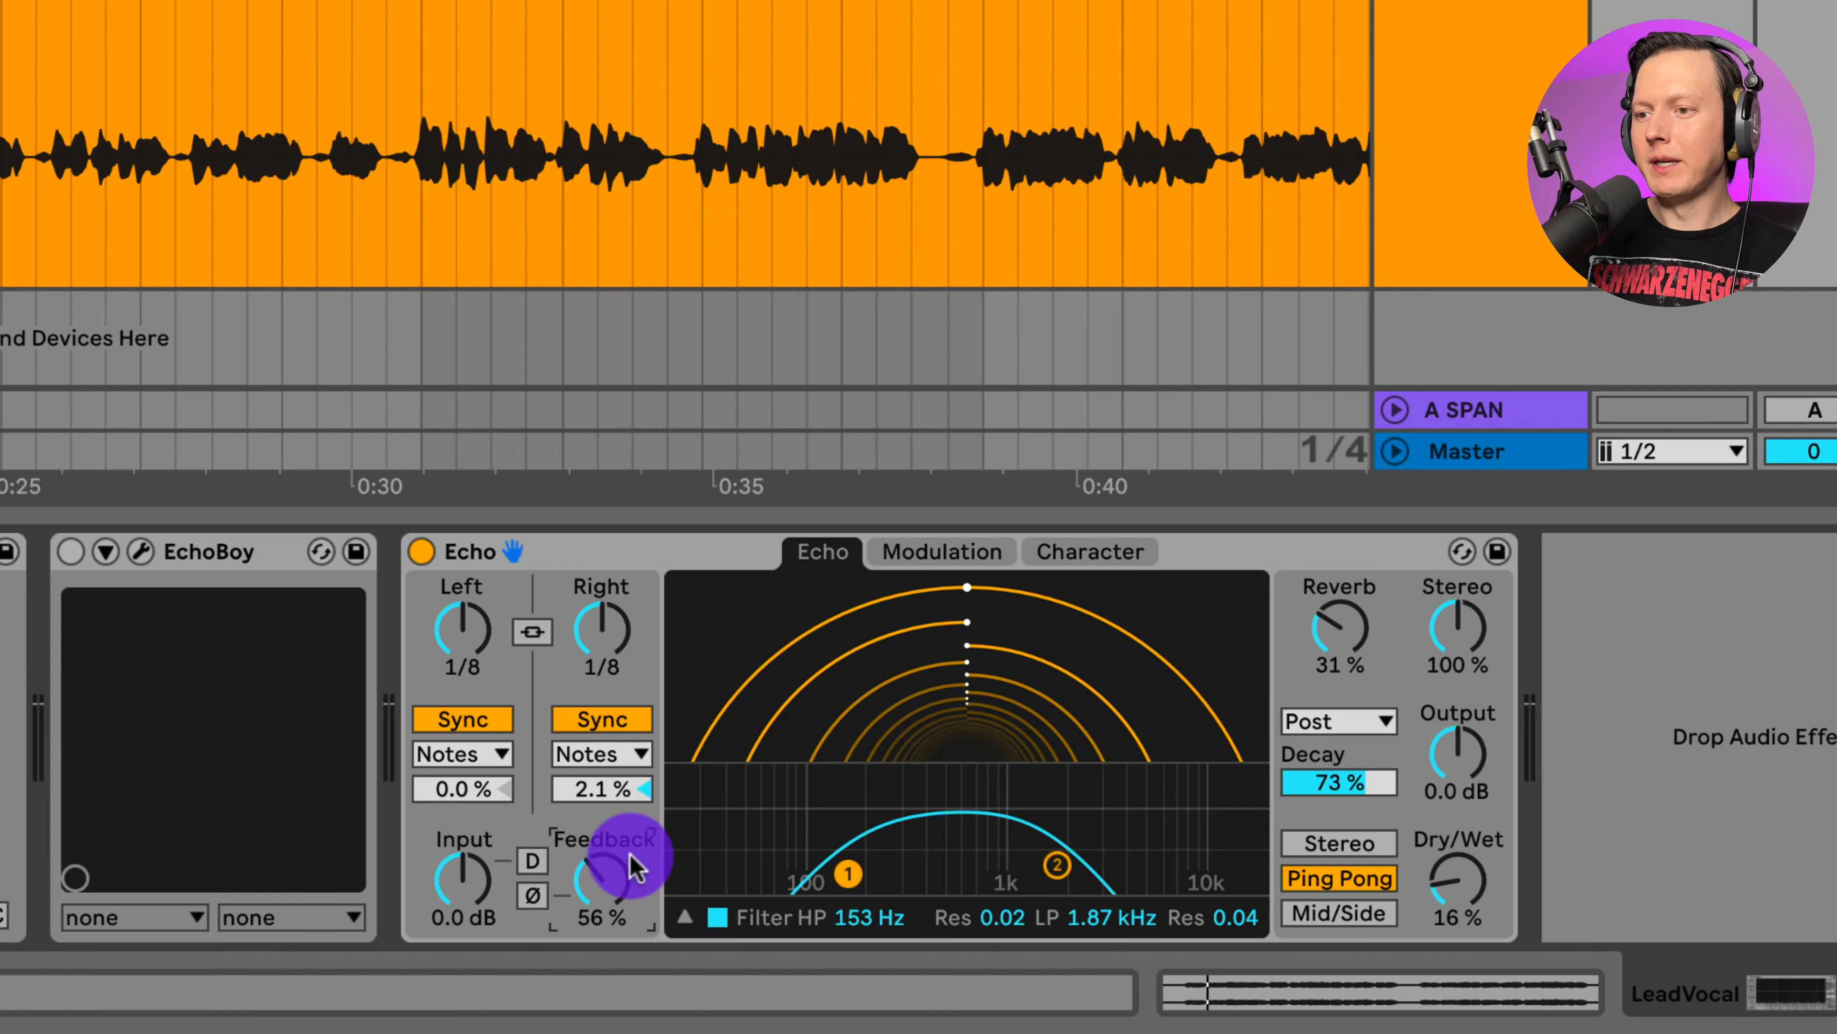
# Change both Echo channels from Sync to Time, link them, and set the delay time to 101 ms
pyautogui.click(605, 720)
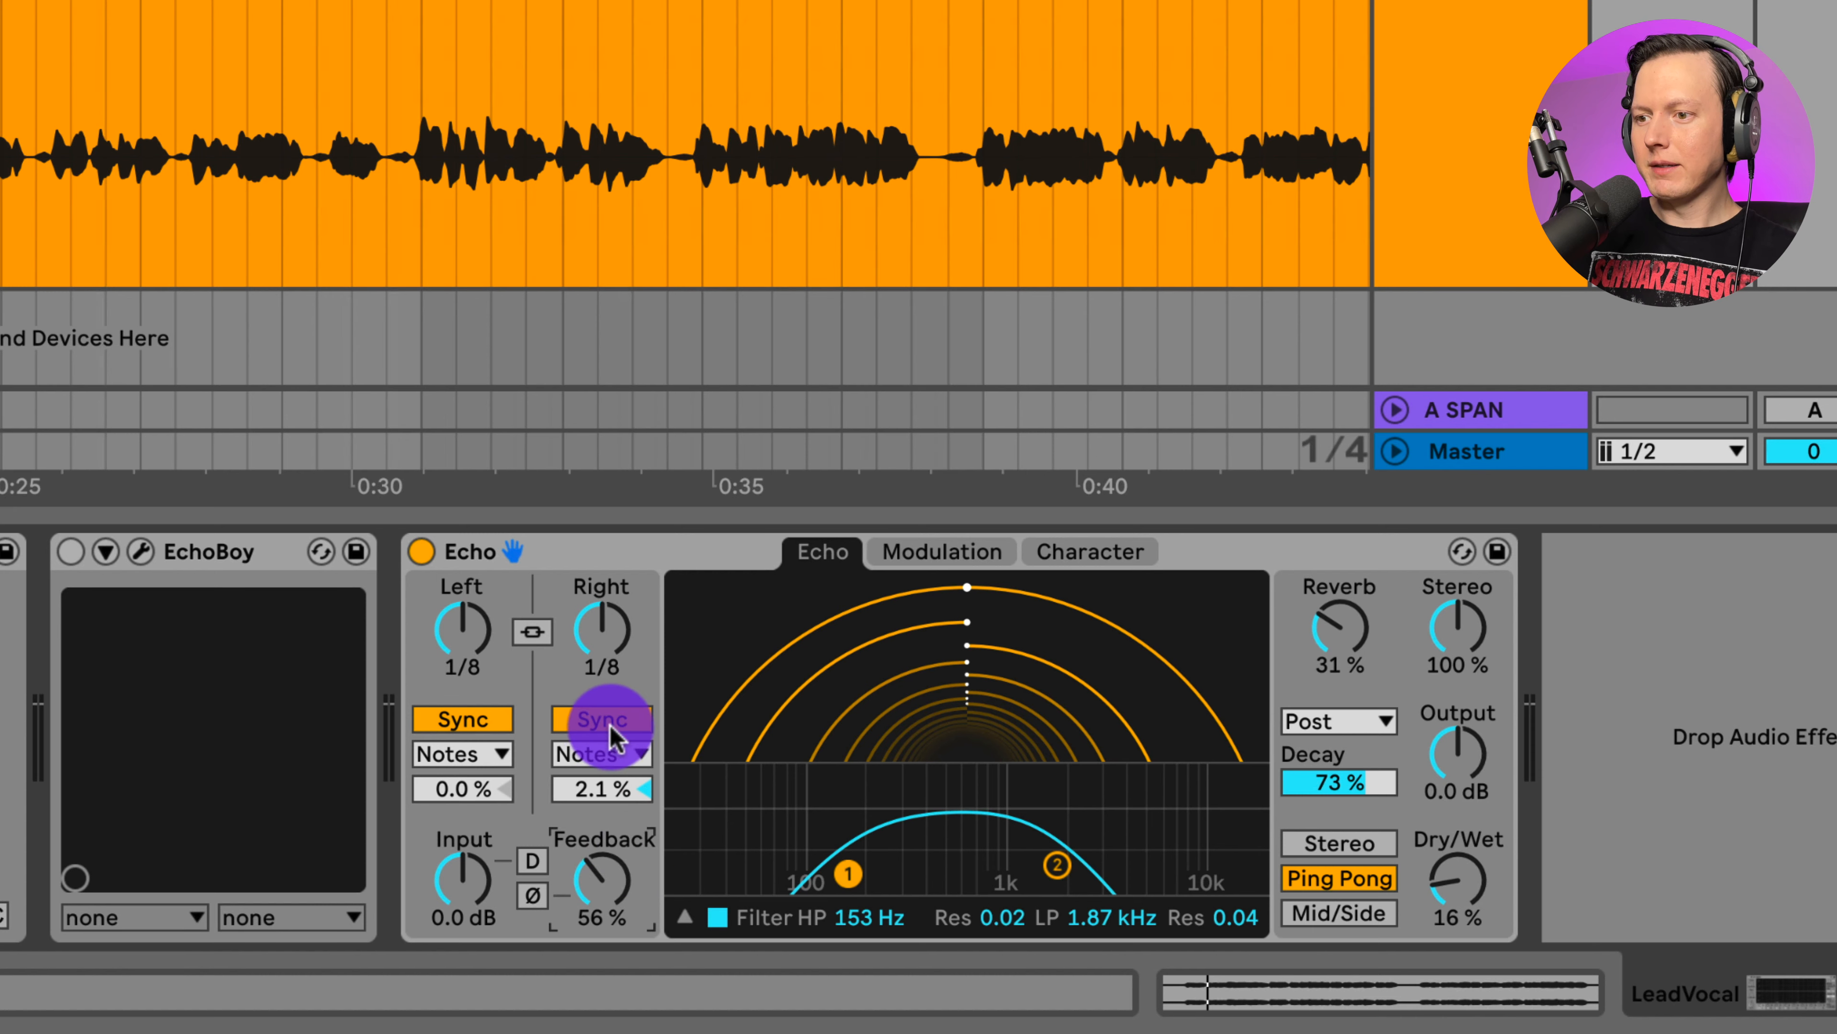
pyautogui.click(500, 721)
pyautogui.click(533, 634)
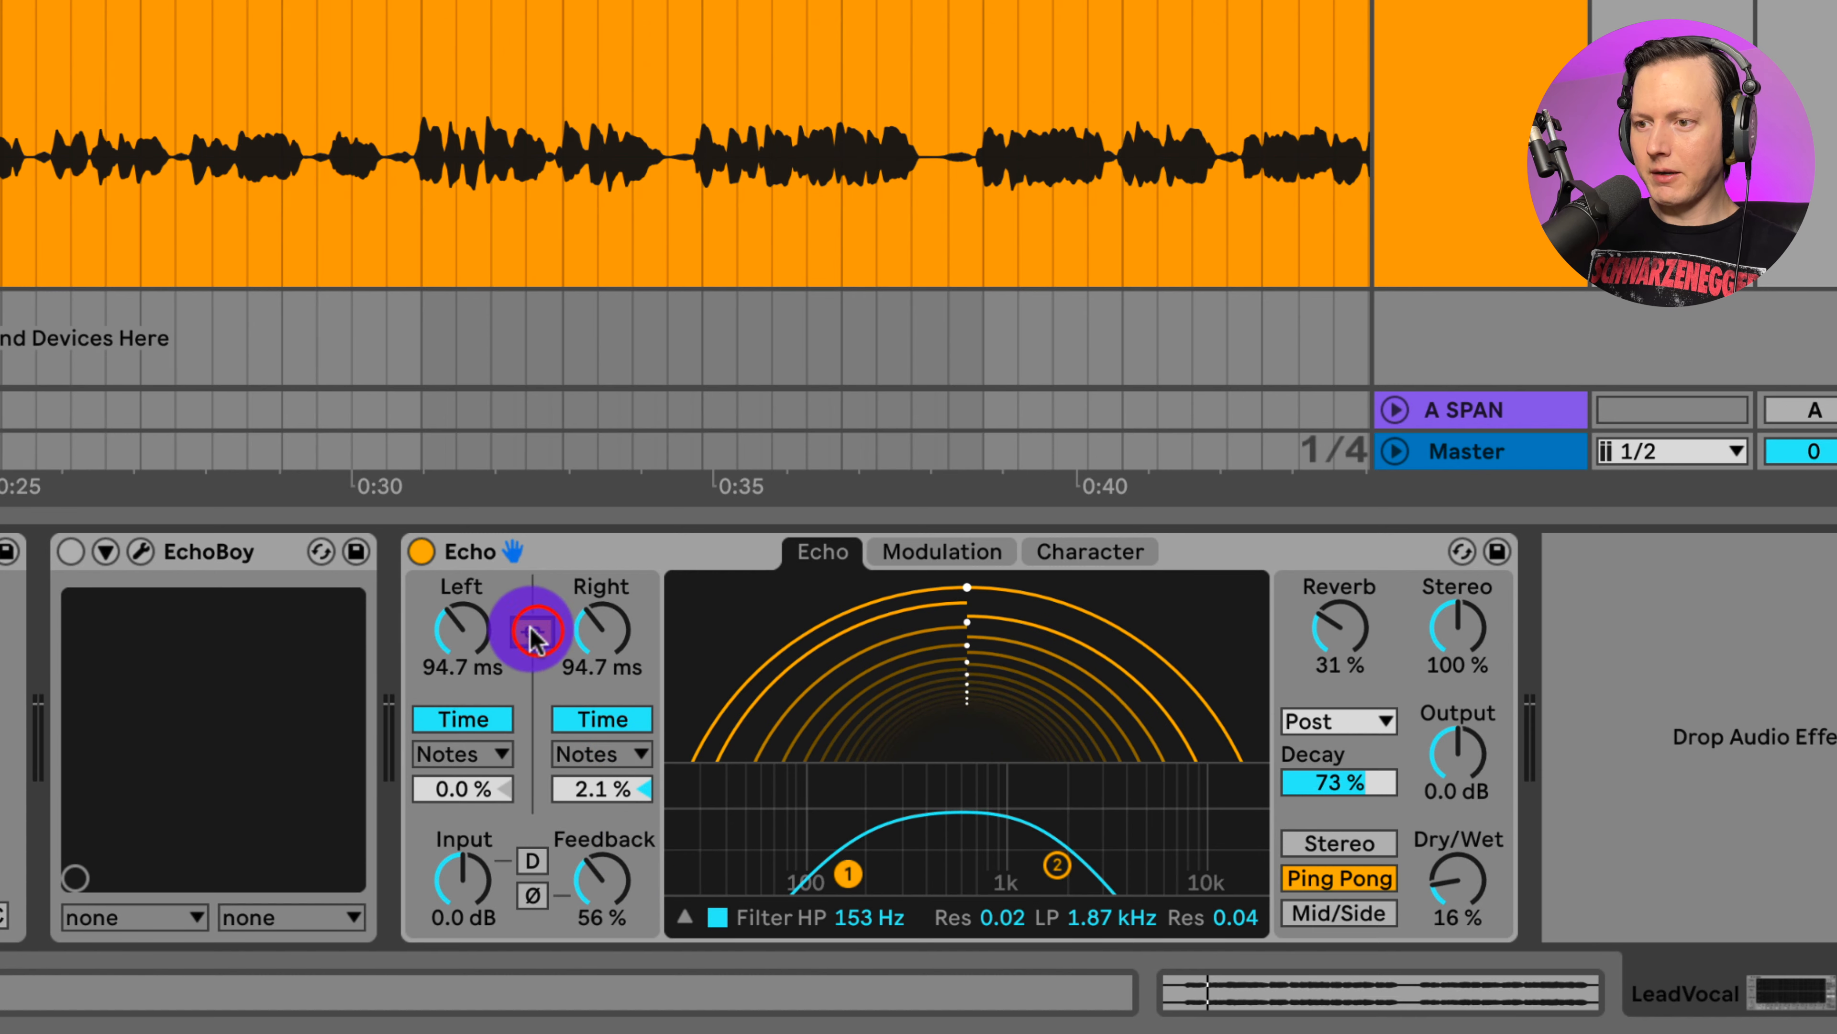
pyautogui.moveTo(596, 637); pyautogui.dragTo(600, 624)
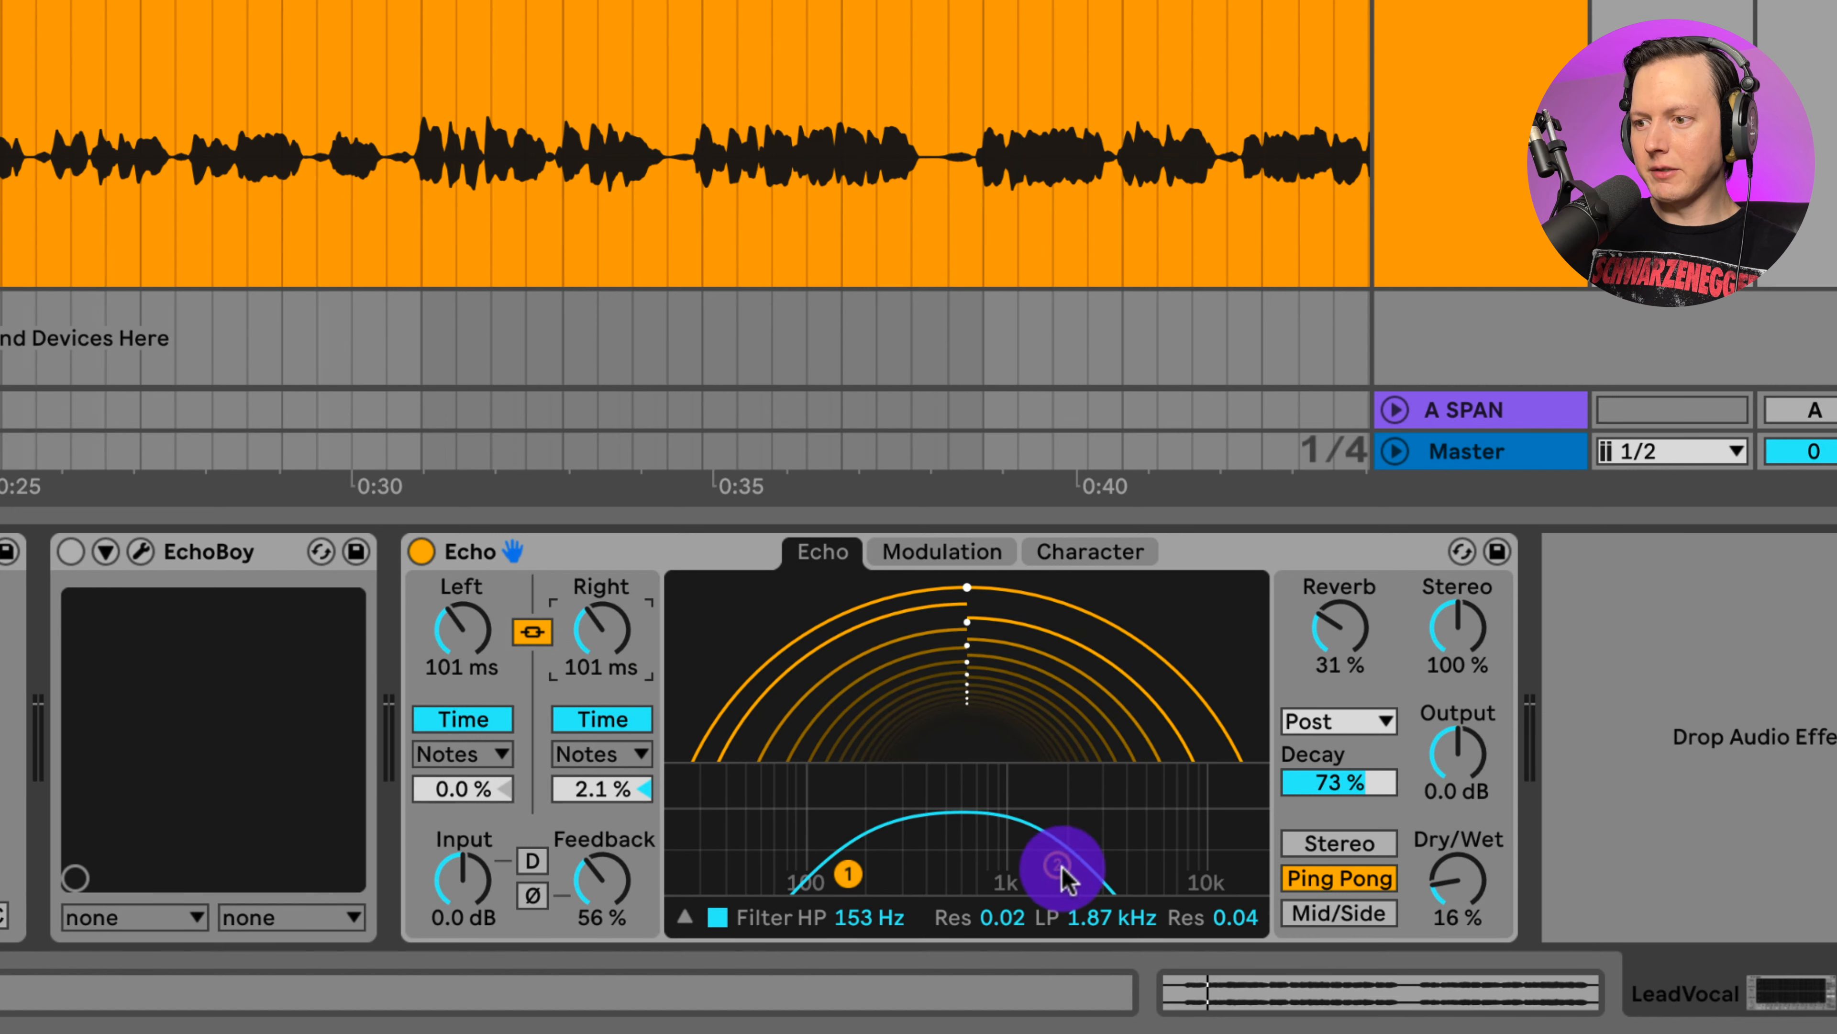
# Set Echo to Stereo mode with its low-pass filter at 6.03 kHz and Feedback at 0%
pyautogui.moveTo(1057, 865); pyautogui.dragTo(1155, 857)
pyautogui.click(1360, 843)
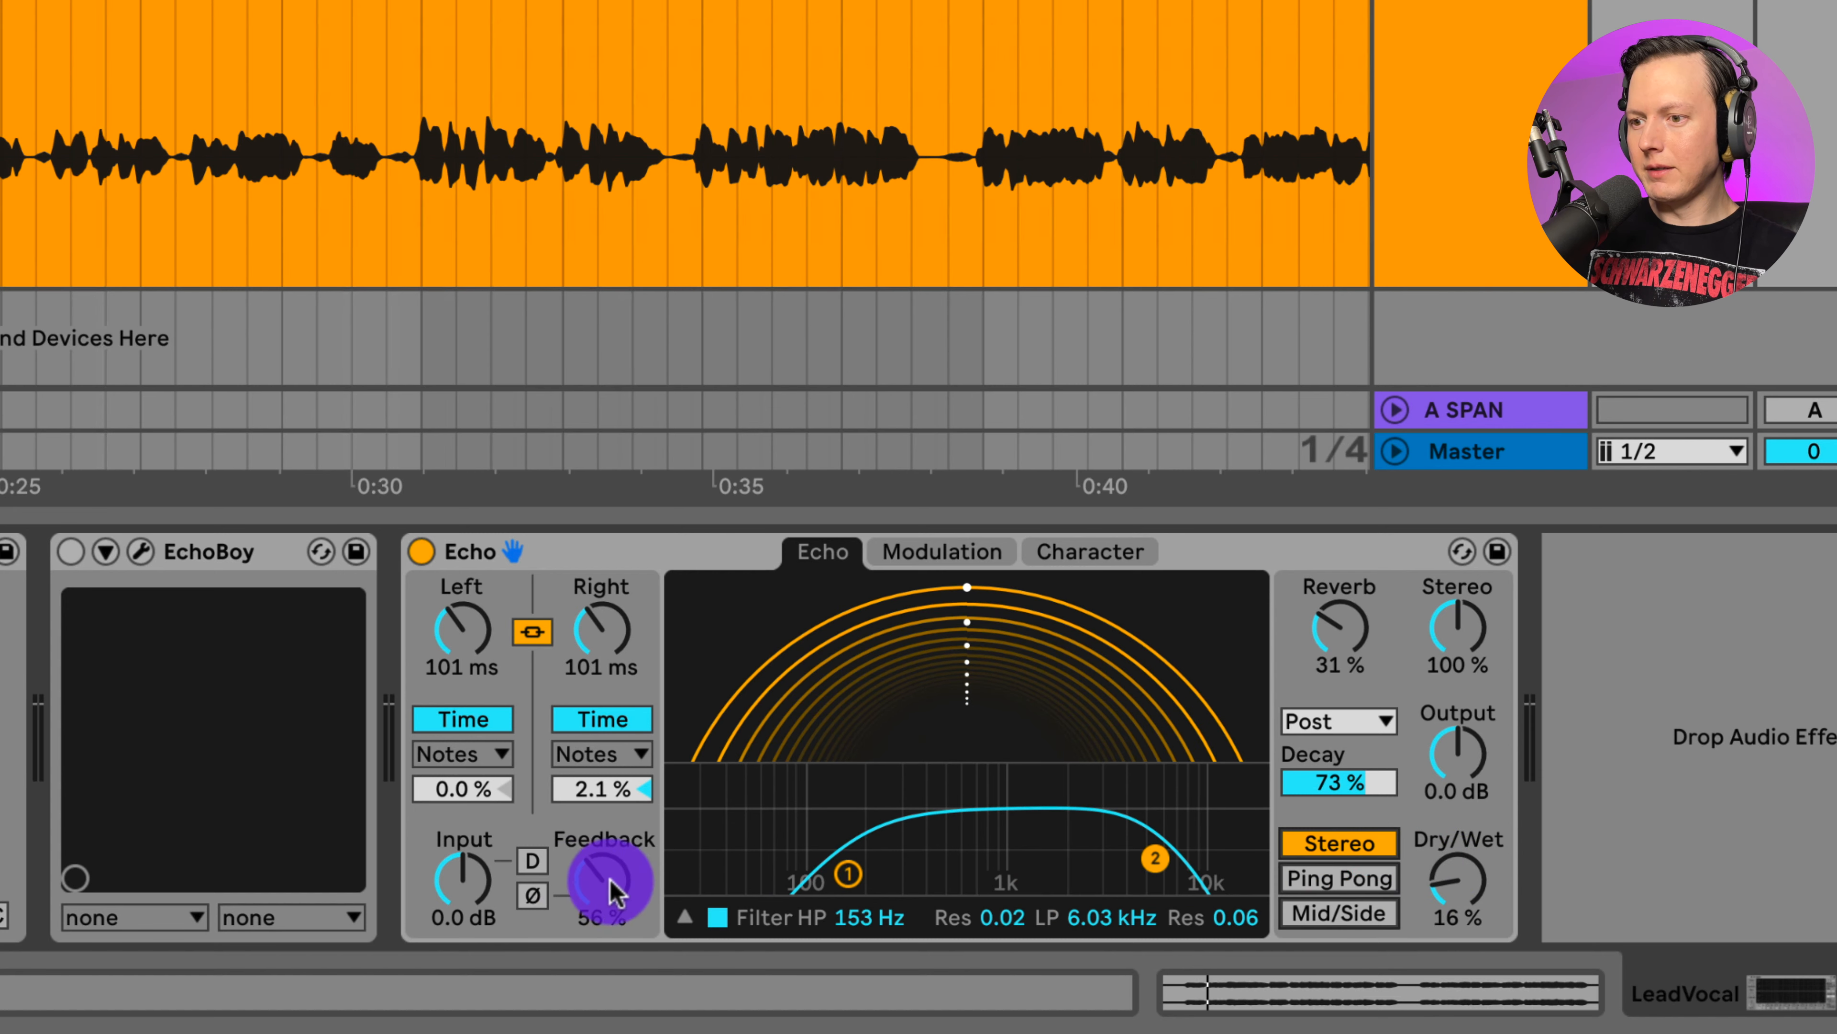
pyautogui.moveTo(611, 879); pyautogui.dragTo(611, 937)
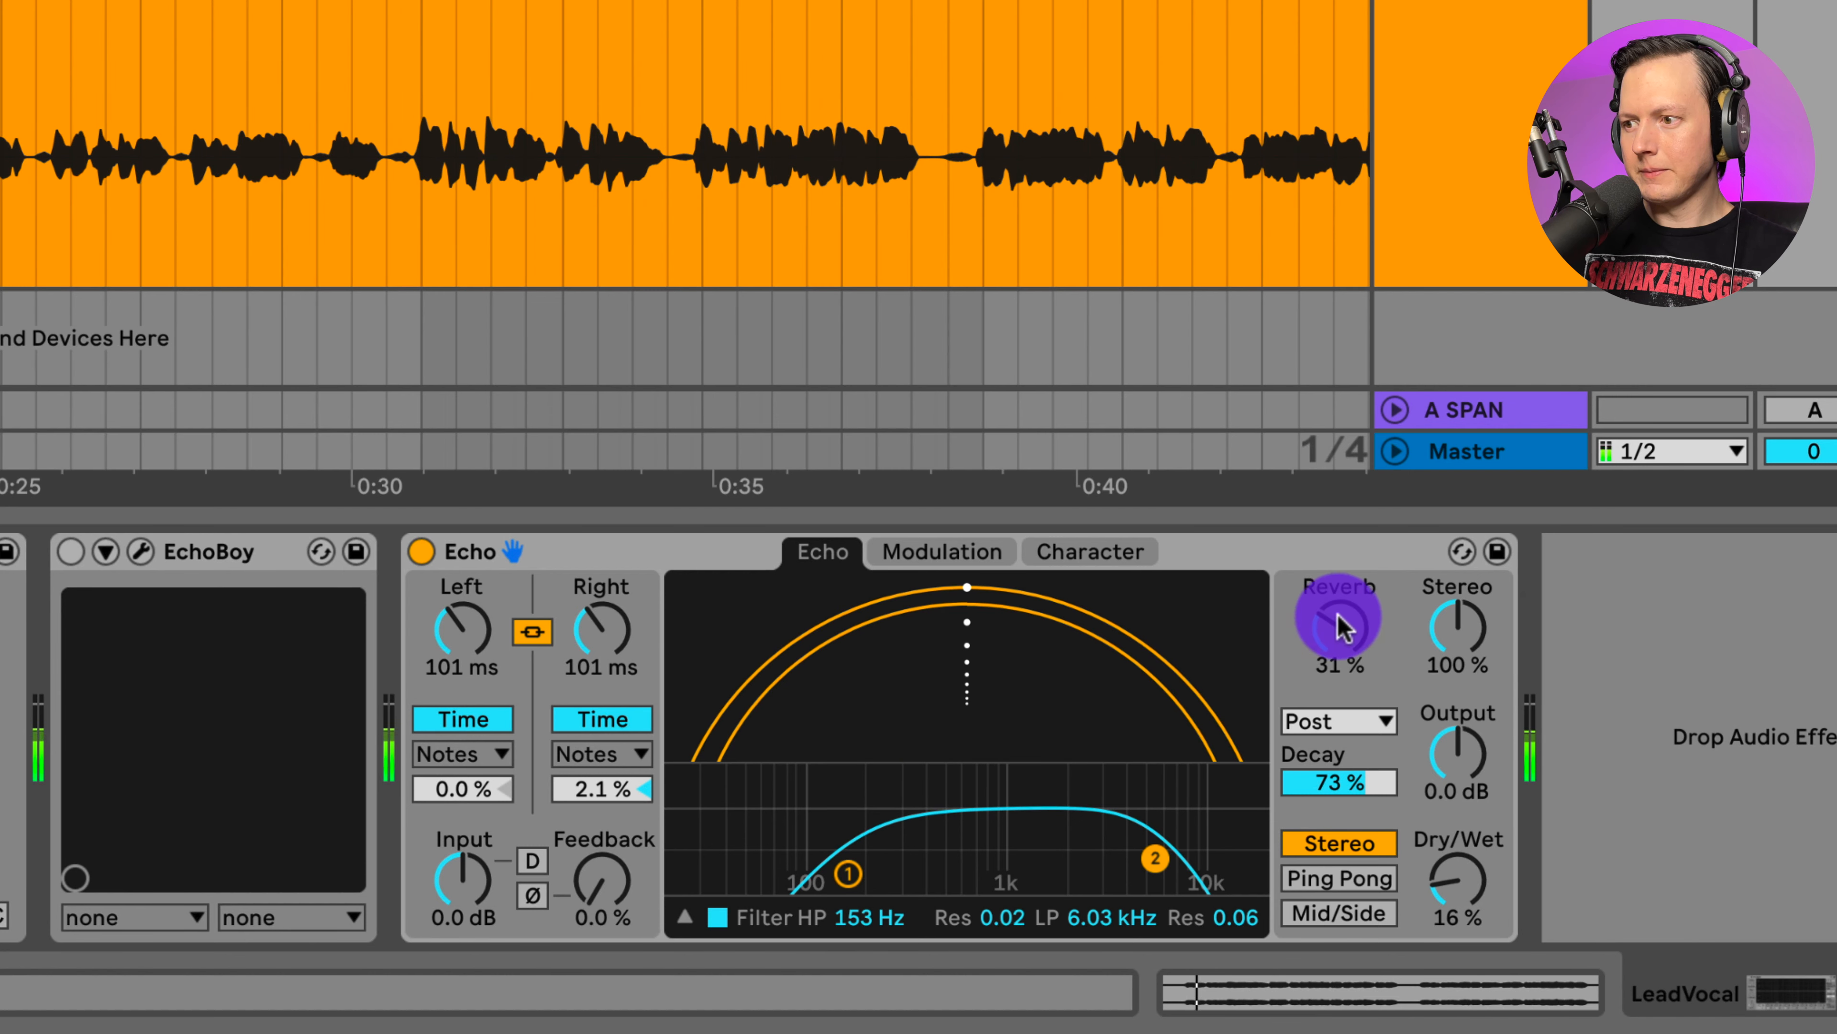
# Set Echo's Reverb to 0%, its Dry/Wet to 22% and the linked delay time to 118 ms
pyautogui.moveTo(1339, 626); pyautogui.dragTo(1339, 695)
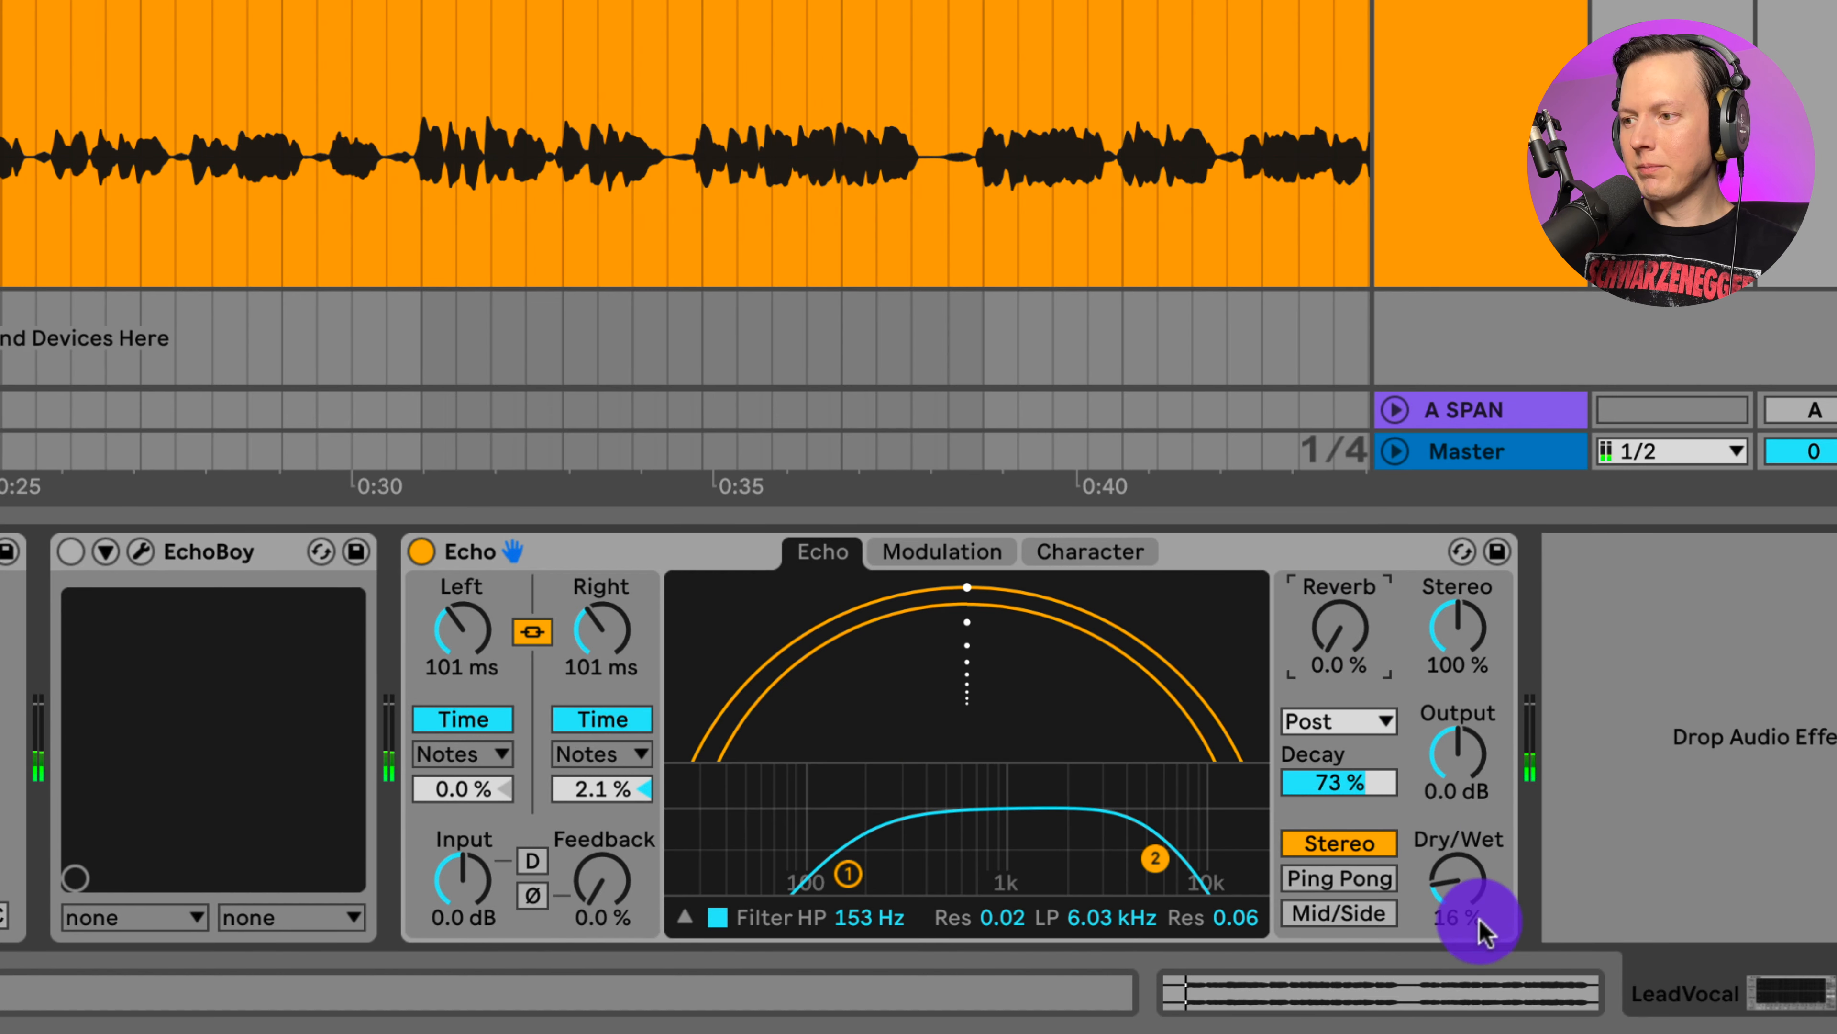
pyautogui.click(1457, 878)
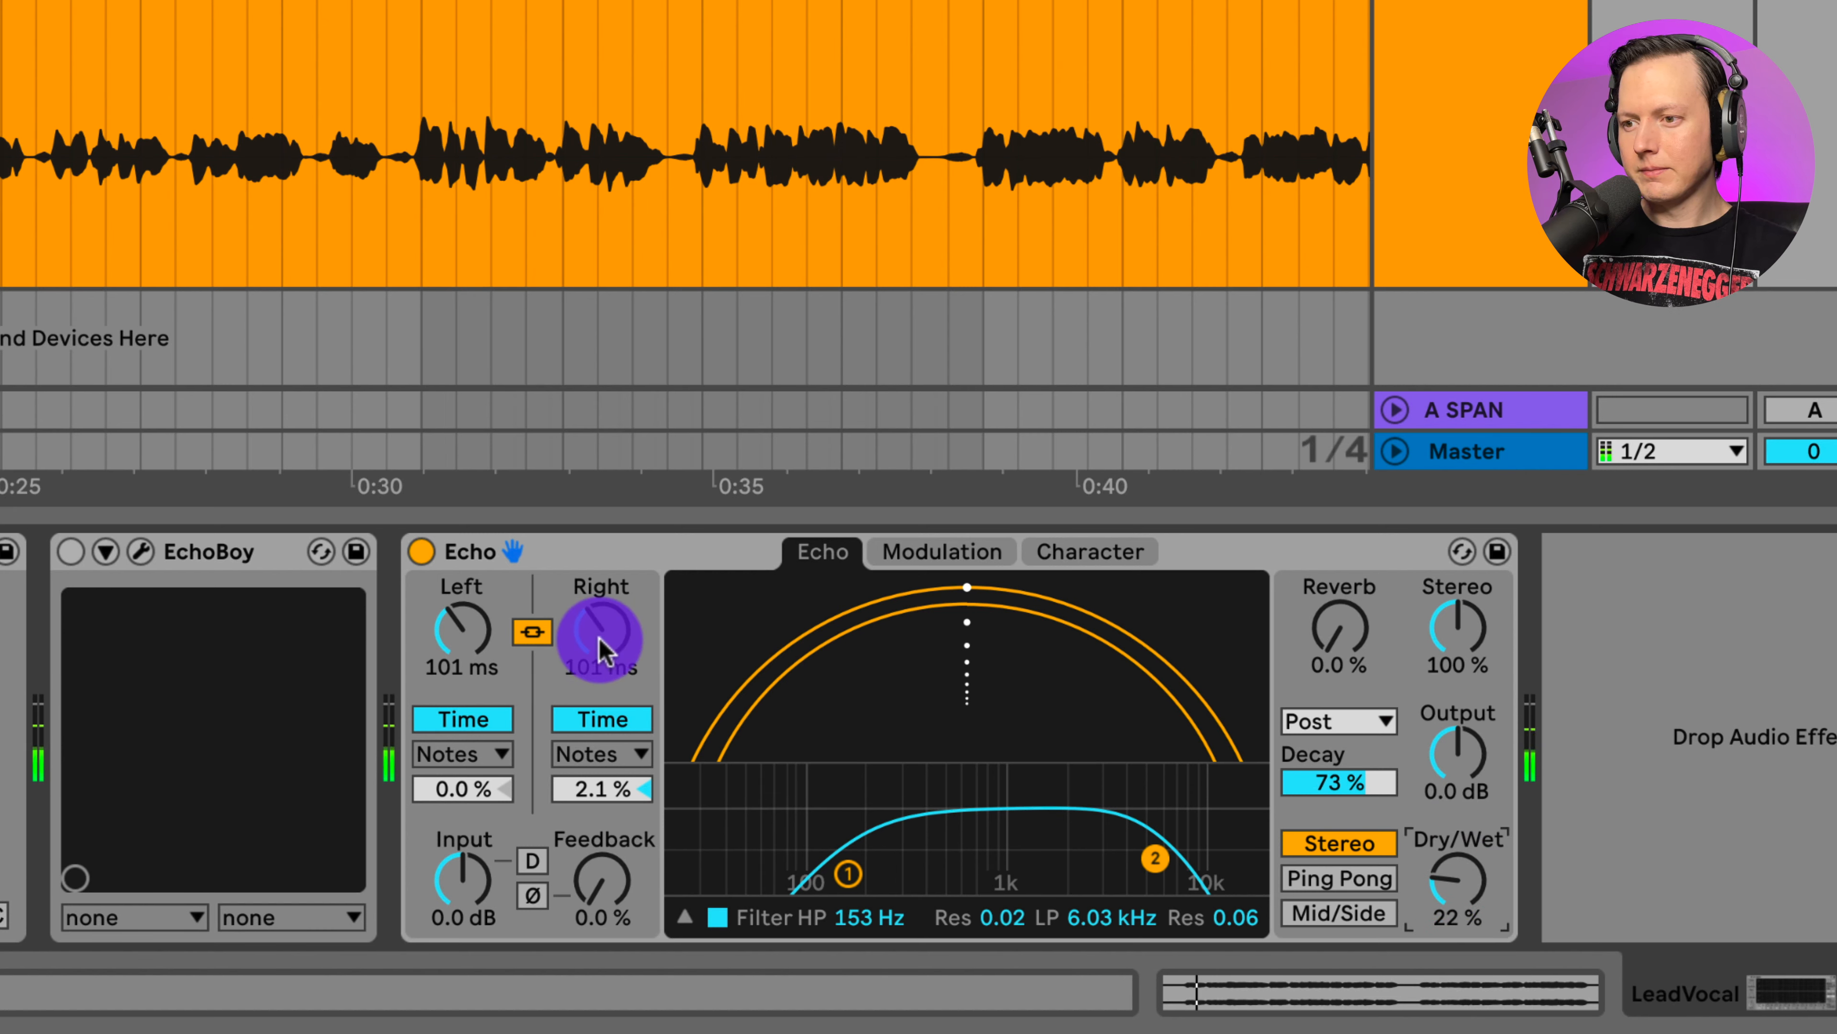
pyautogui.moveTo(593, 660); pyautogui.dragTo(594, 652)
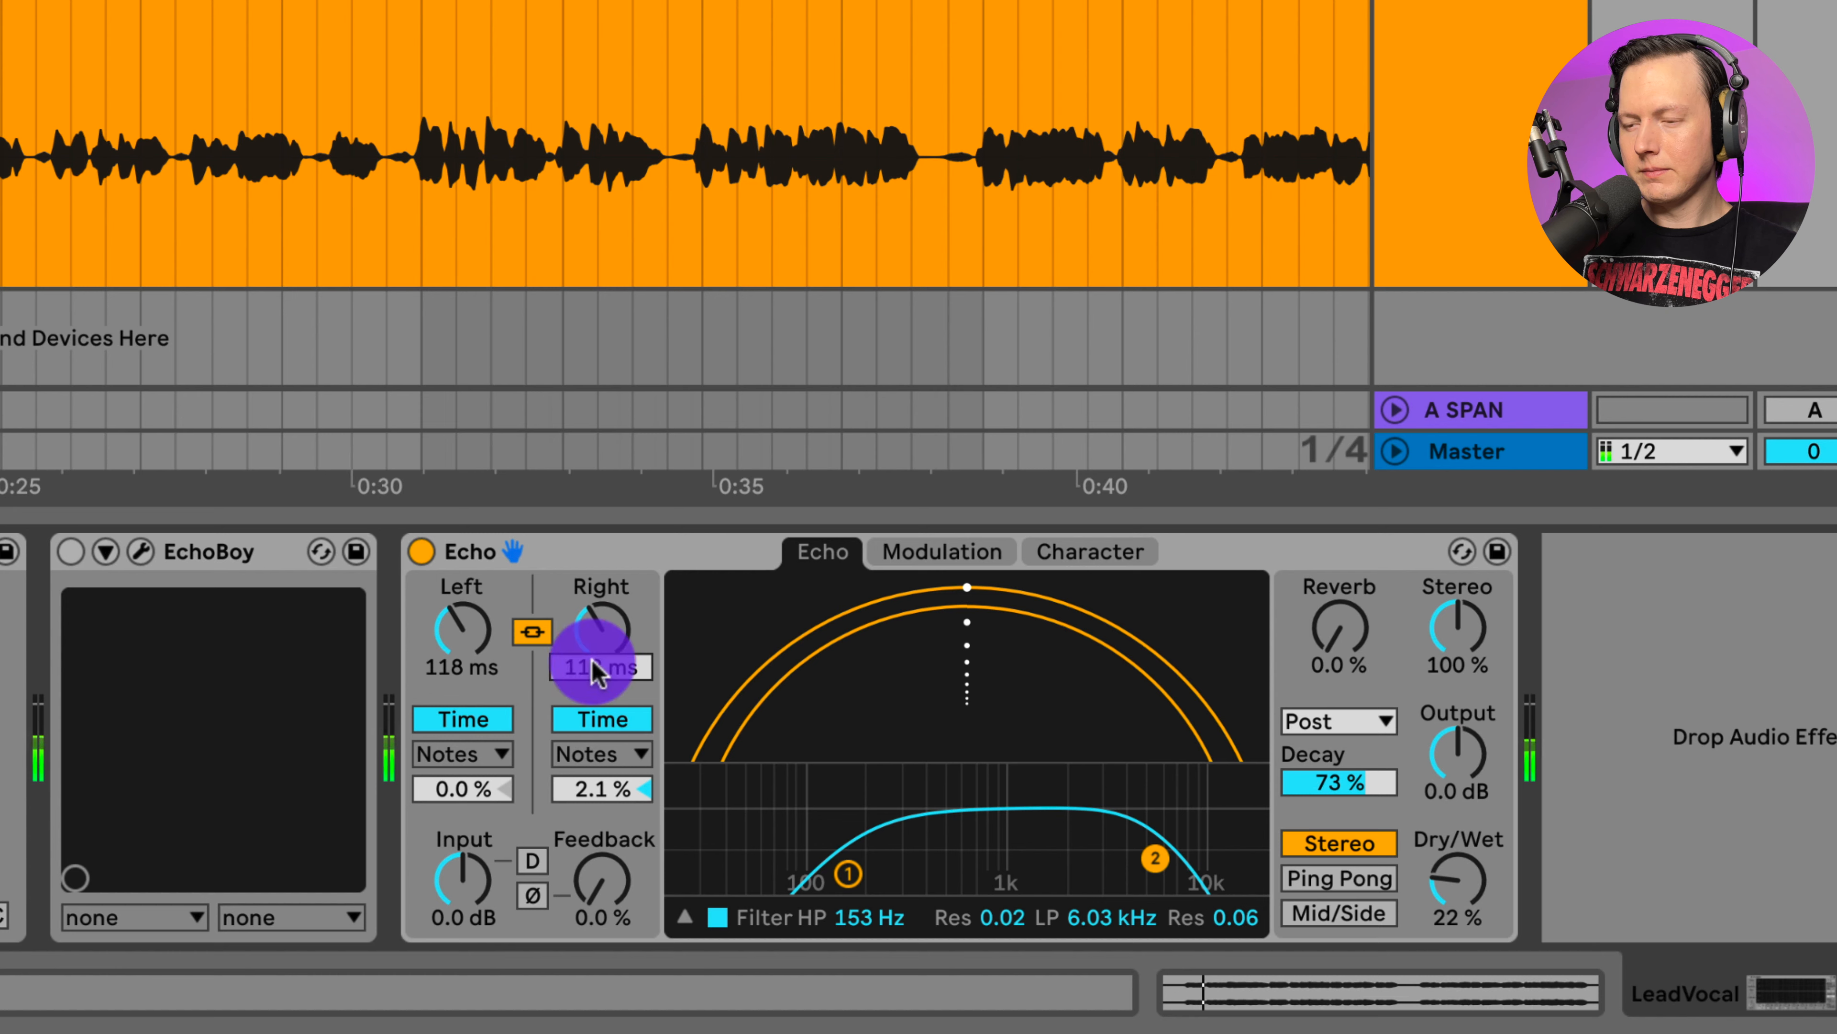
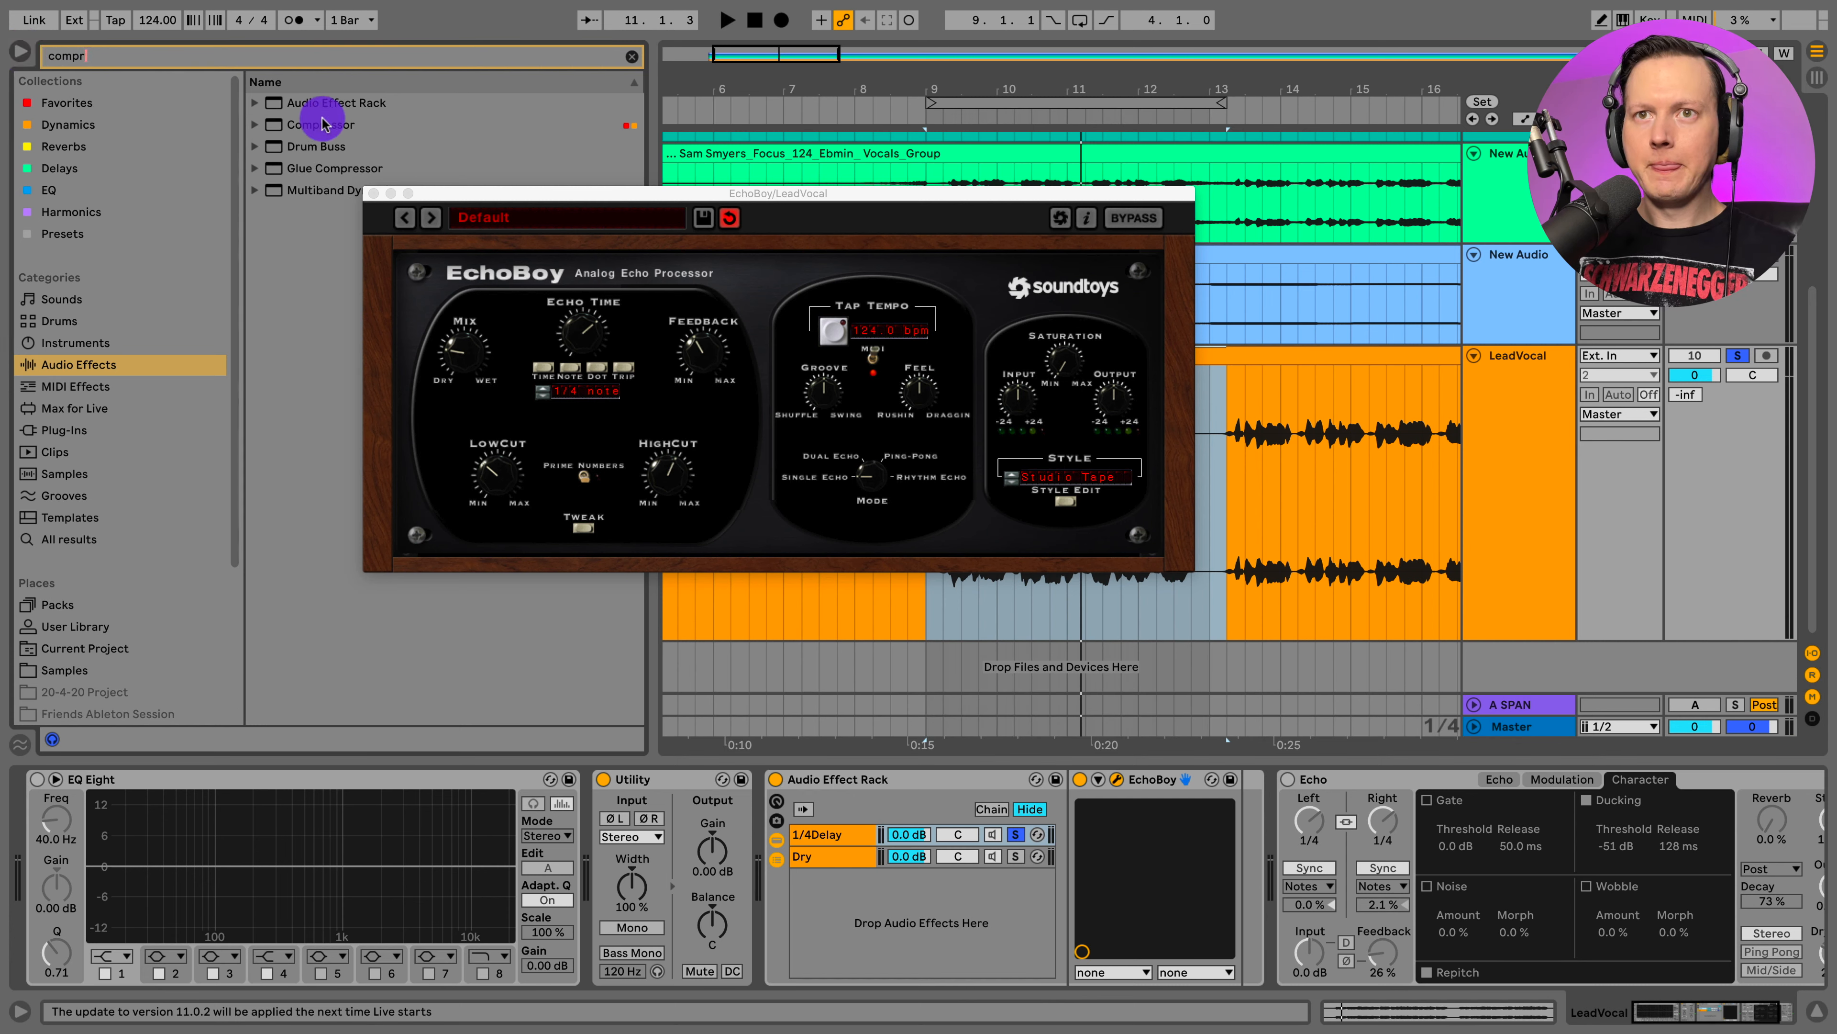
# Insert a Compressor directly after EchoBoy in the 1/4Delay chain and close the EchoBoy window
pyautogui.moveTo(323, 125); pyautogui.dragTo(1232, 874)
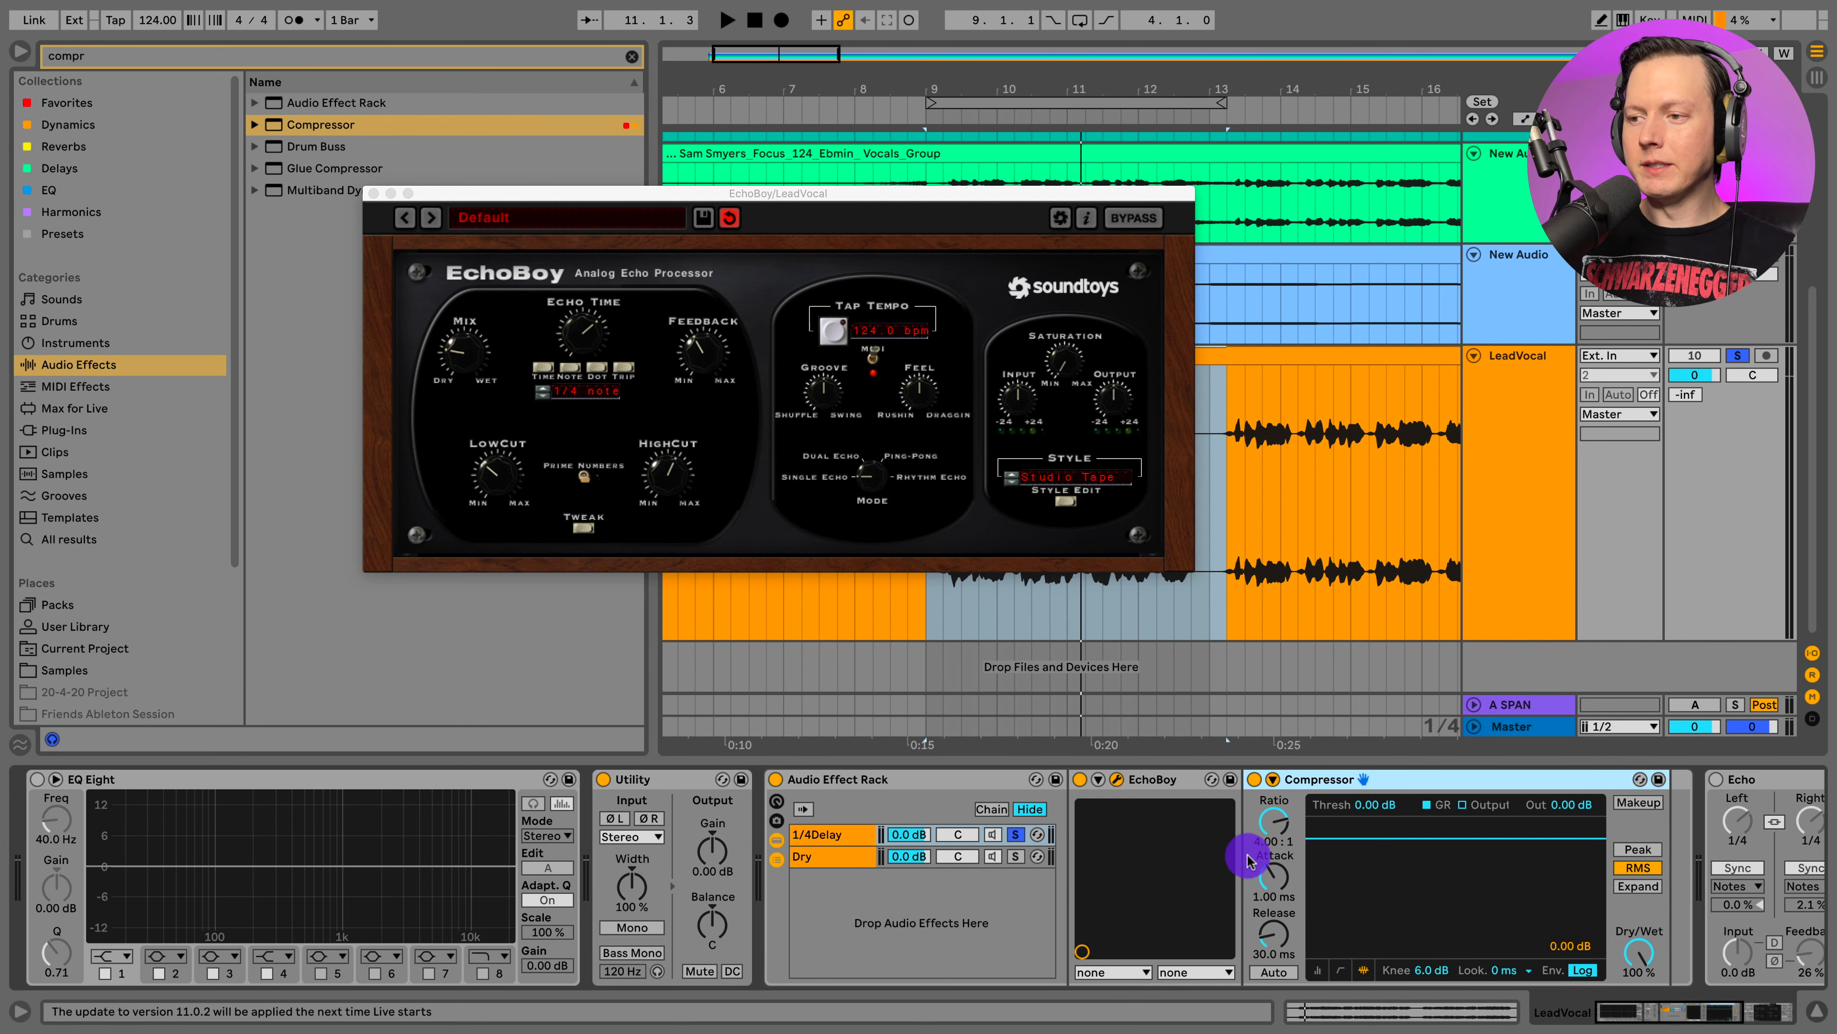
pyautogui.click(373, 194)
pyautogui.hscroll(3, 1281, 811)
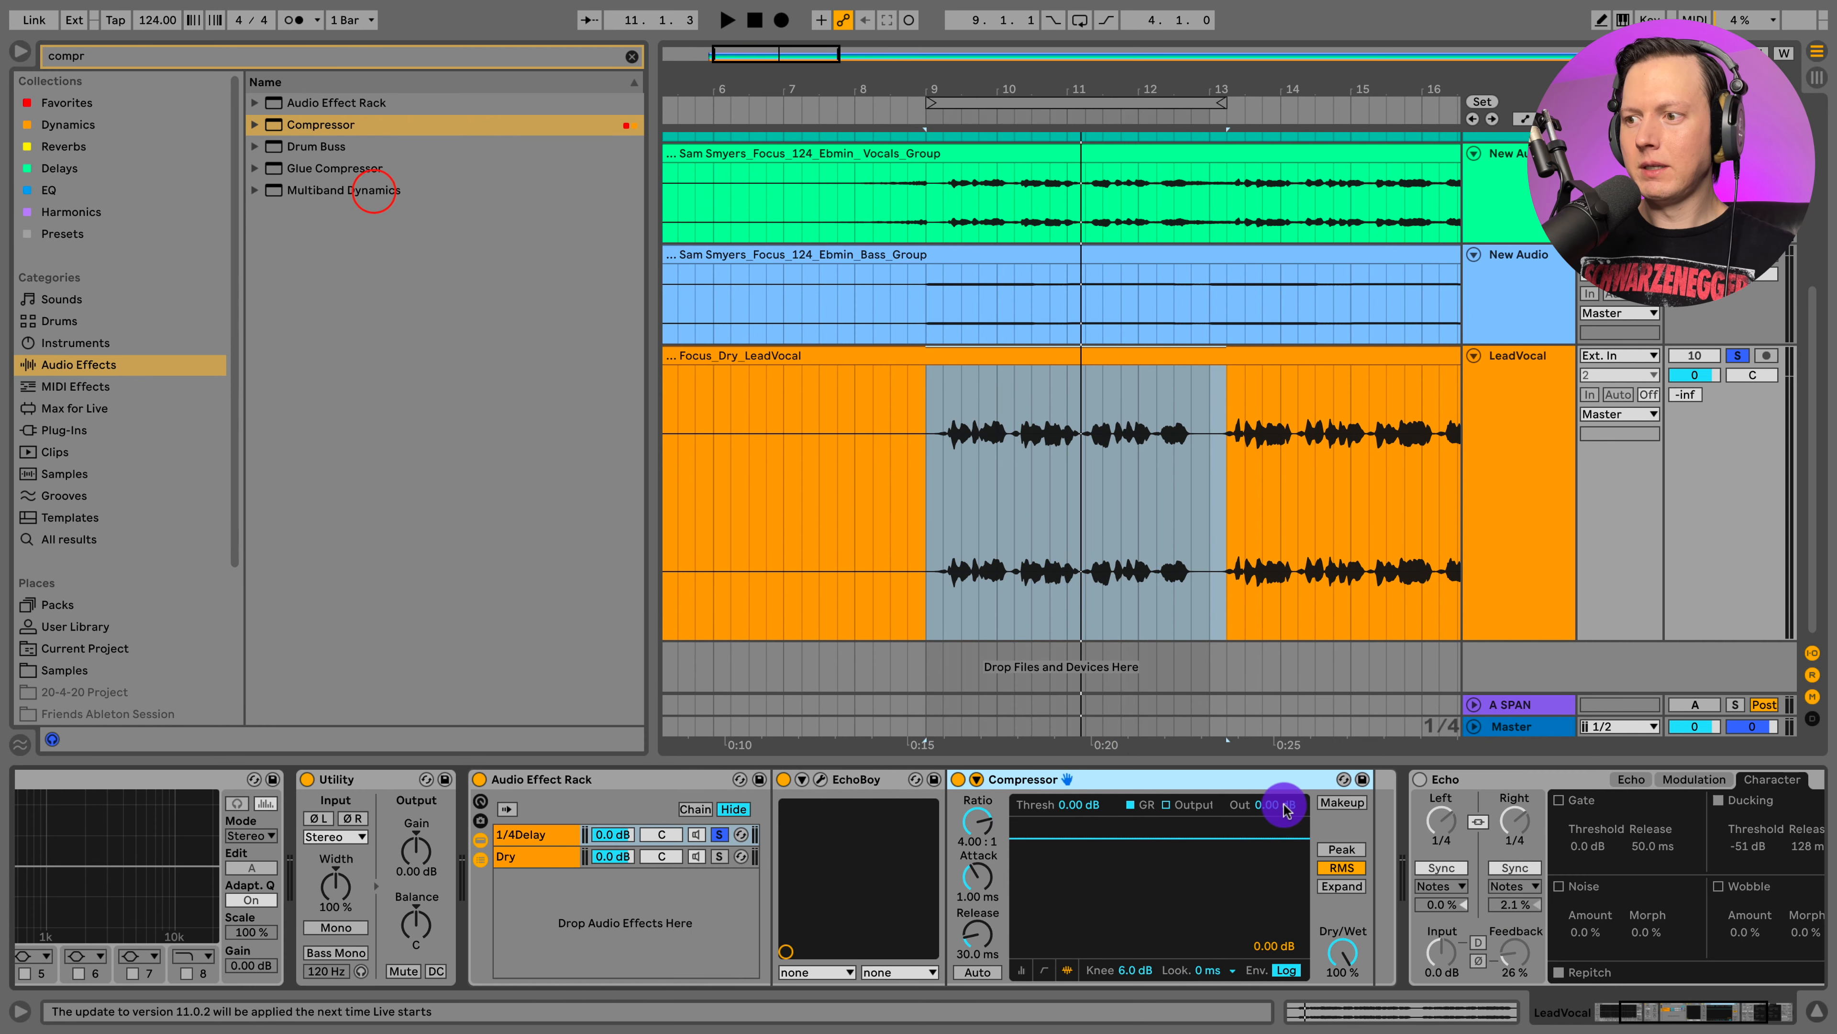
# Enable the Compressor's sidechain and set its audio source to the LeadVocal track
pyautogui.click(977, 779)
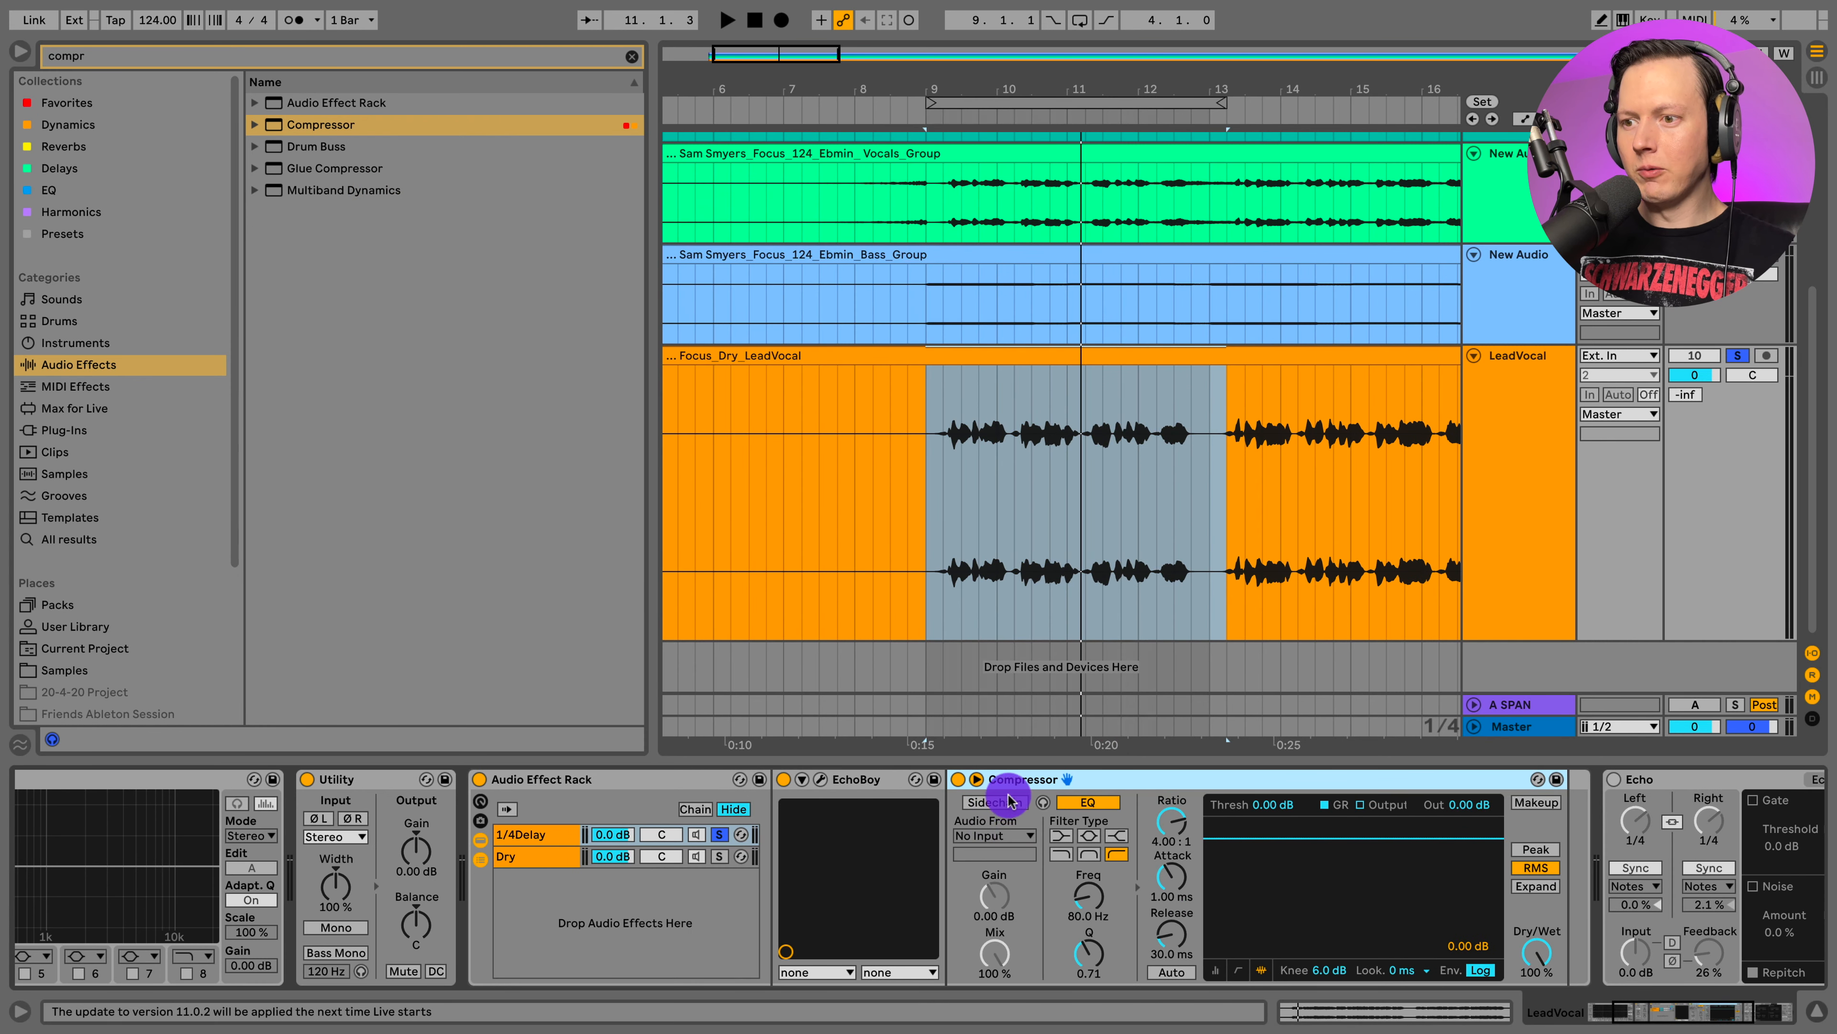
pyautogui.click(1006, 836)
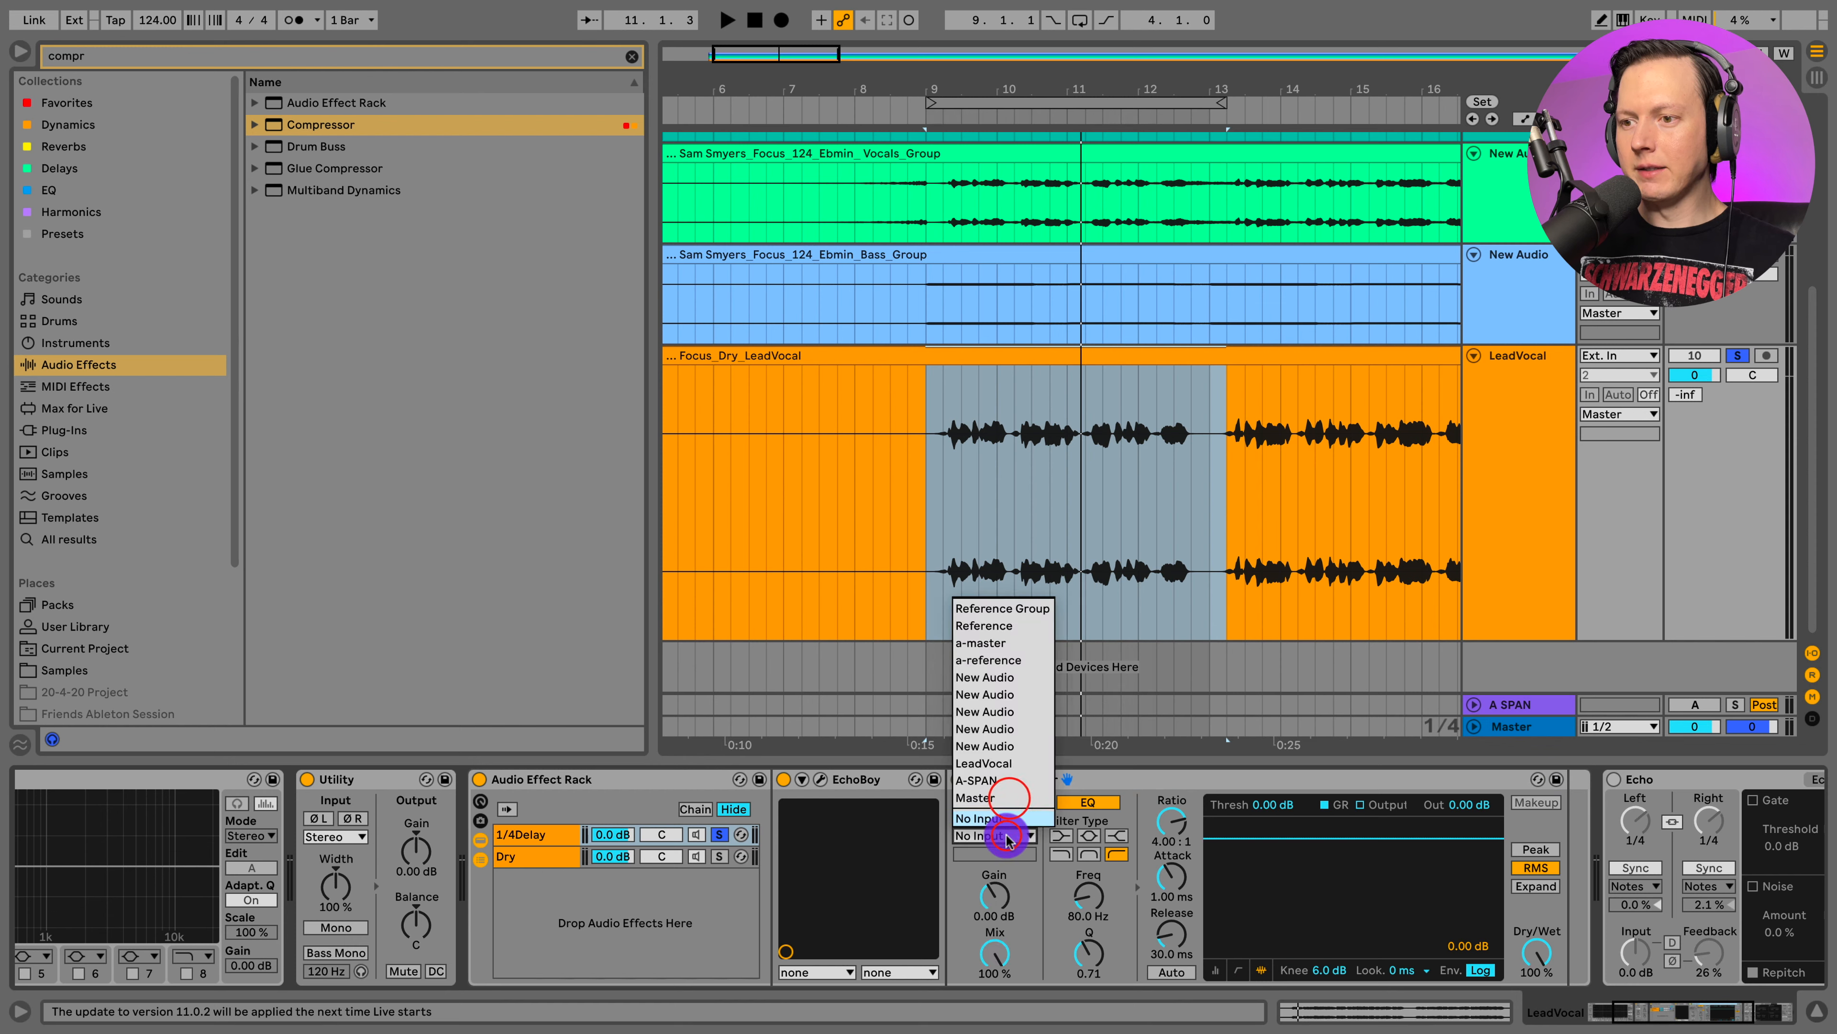
pyautogui.click(1016, 763)
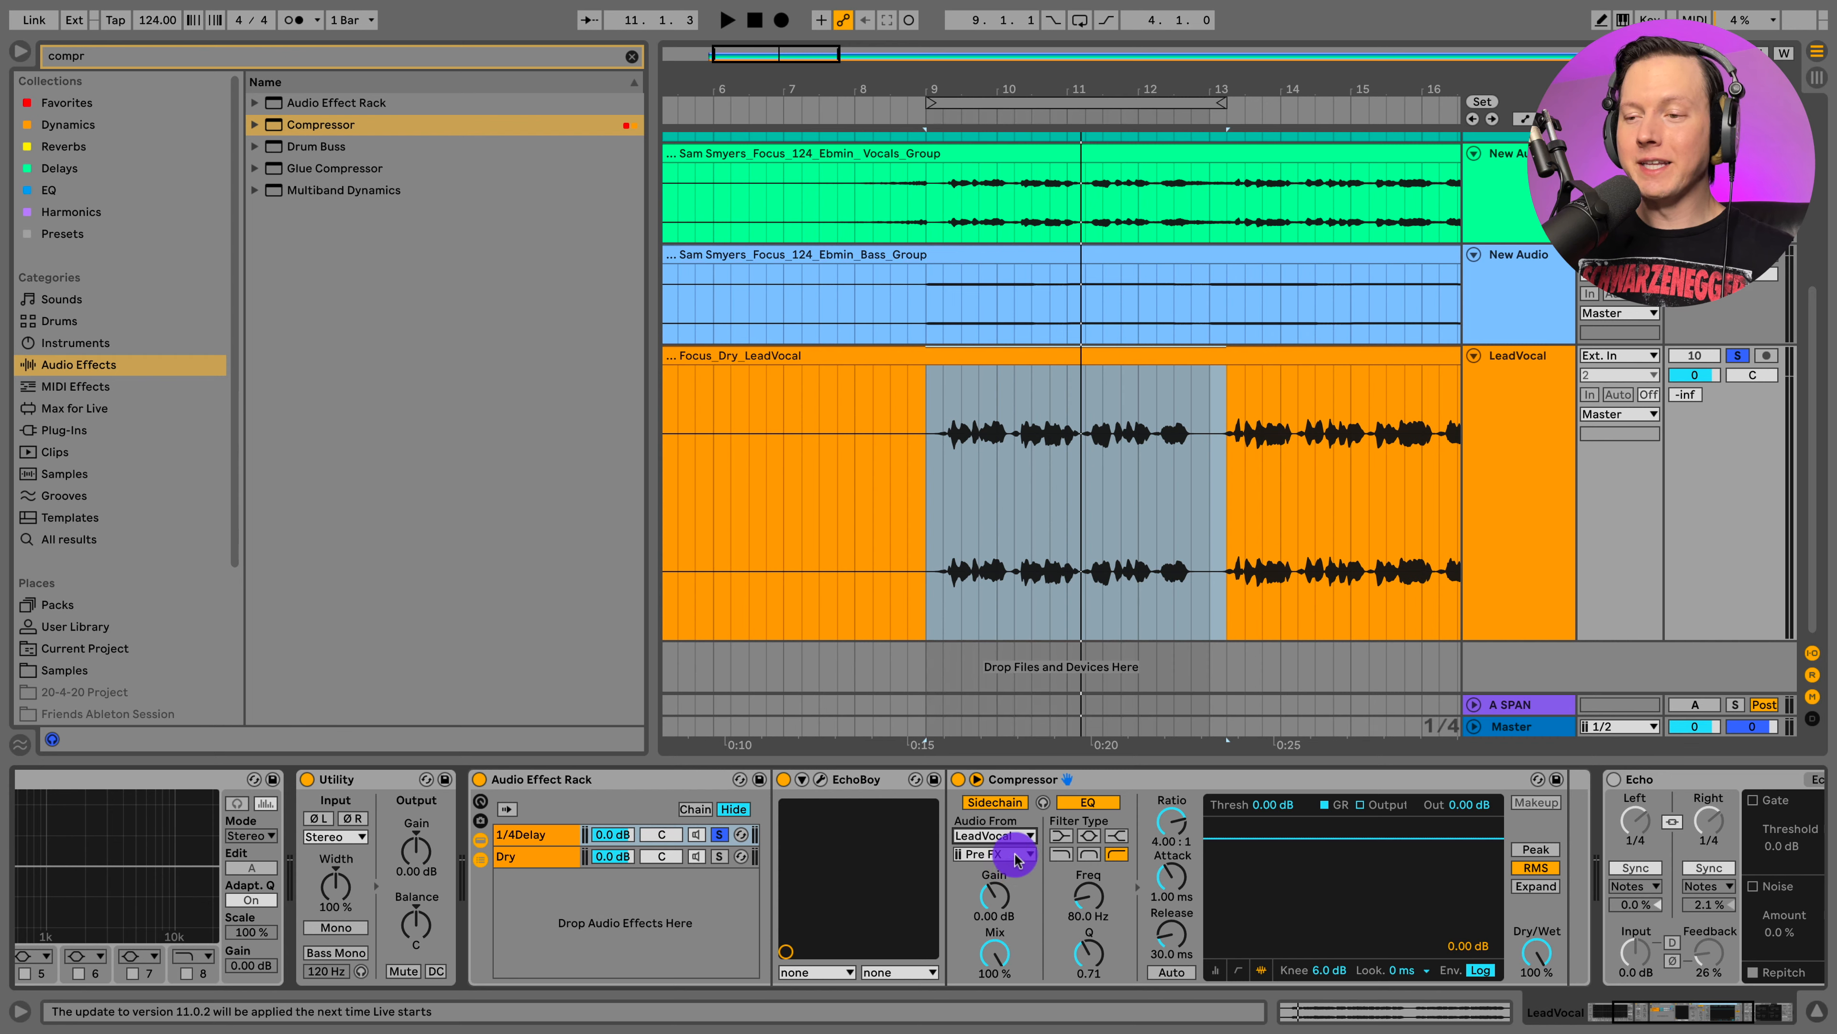
# Switch the Compressor to its collapsed meter view and lower the threshold to -30.0 dB during playback
pyautogui.click(1210, 970)
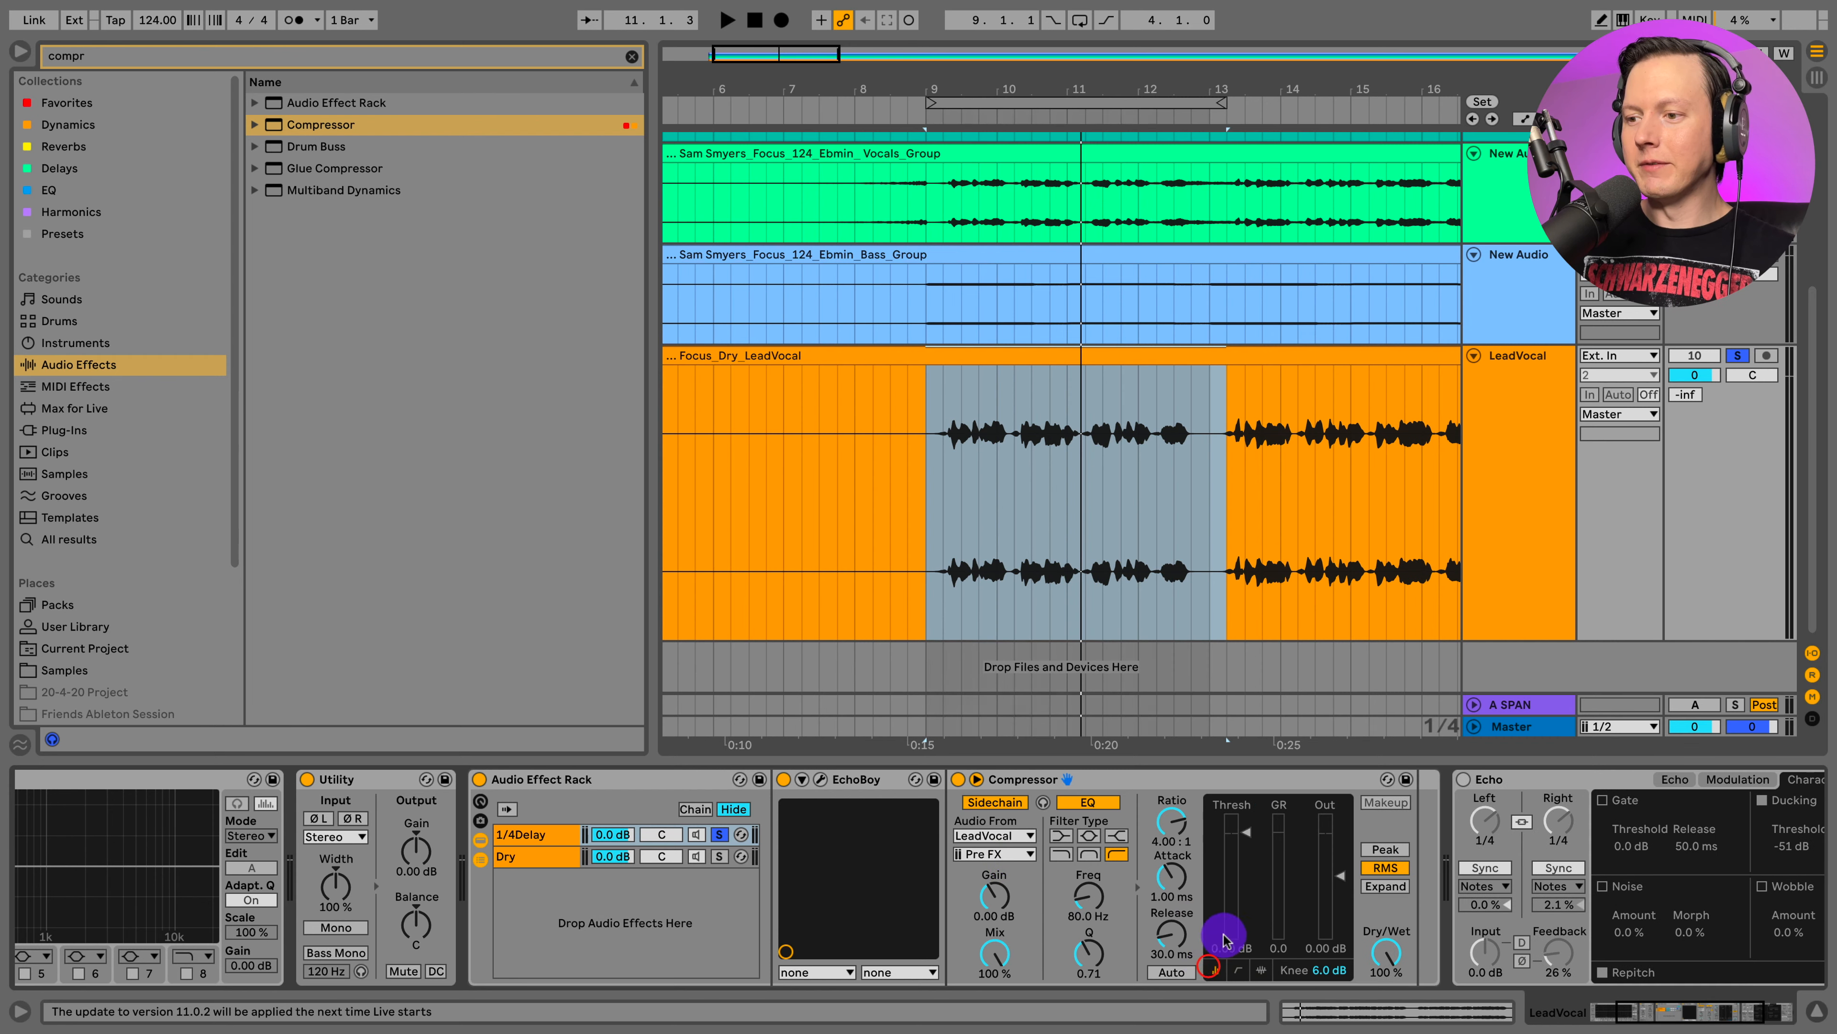
pyautogui.press('space')
pyautogui.moveTo(1239, 846)
pyautogui.mouseDown()
pyautogui.moveTo(1247, 830)
pyautogui.moveTo(1245, 918)
pyautogui.mouseUp()
pyautogui.press('space')
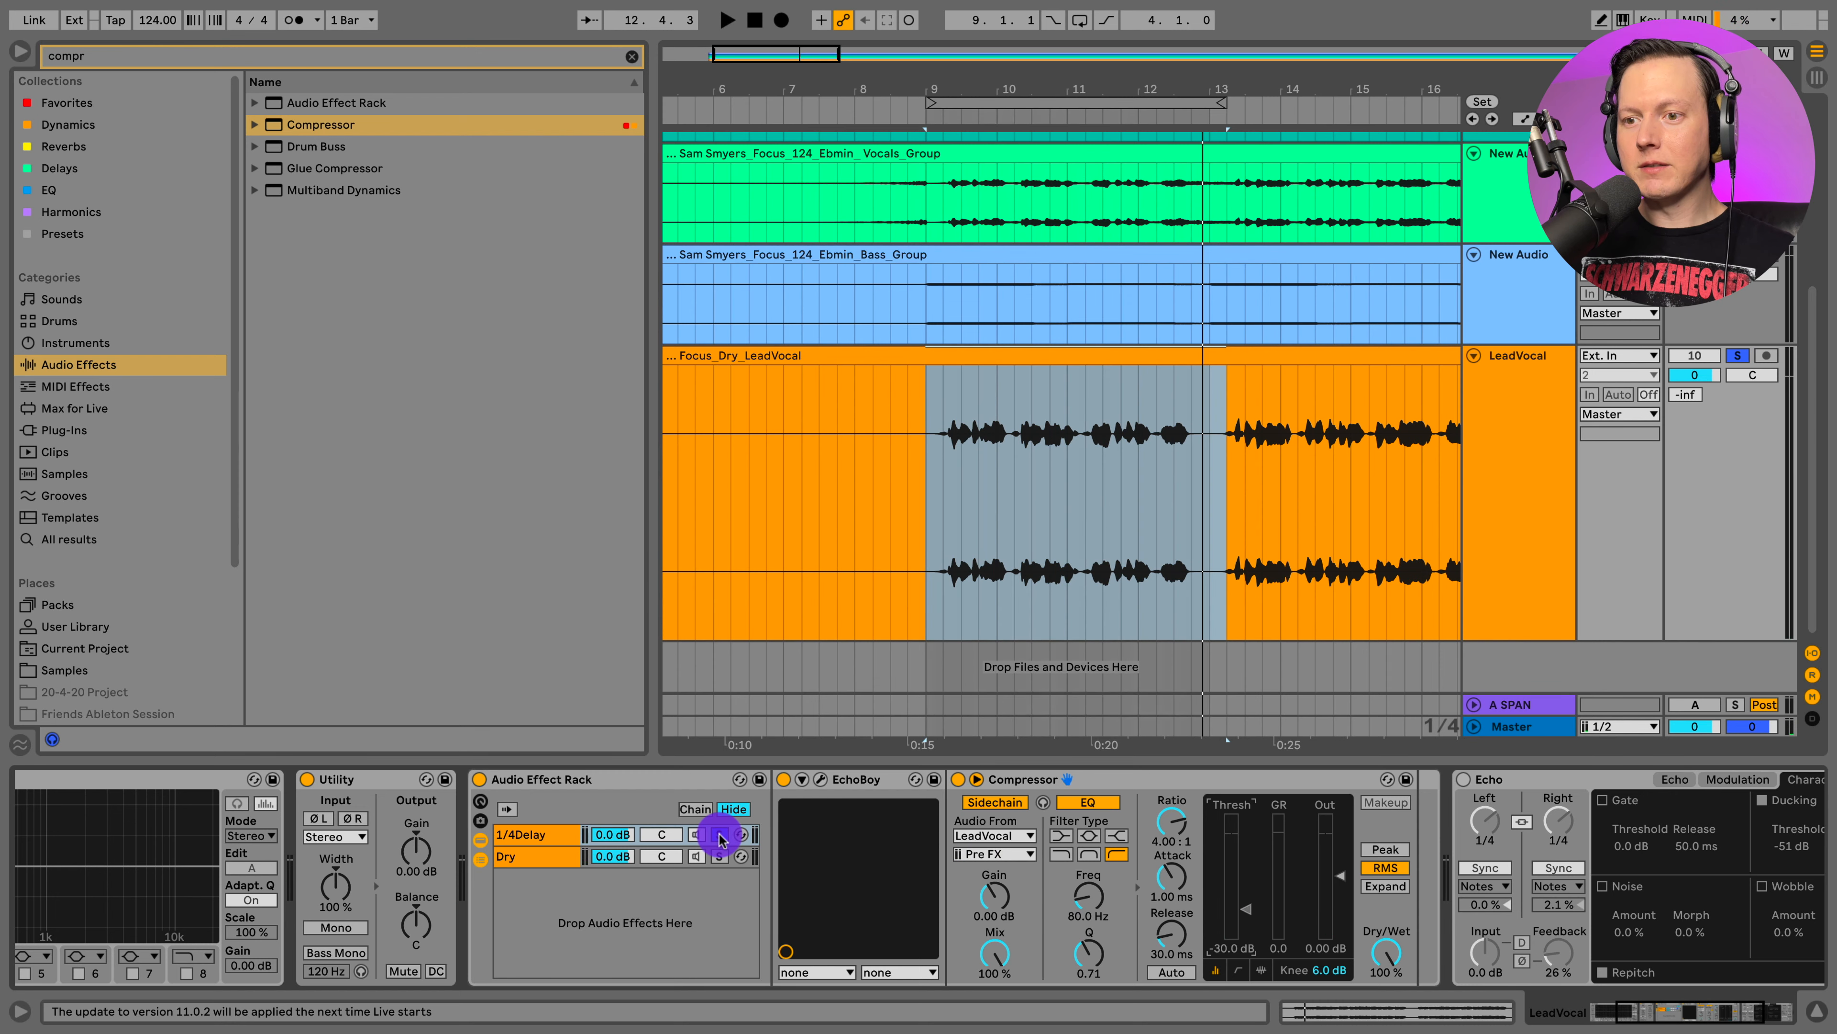
# Unsolo the 1/4Delay chain and play the selected vocal phrase from bar 9 with the EchoBoy window closed
pyautogui.press('super+alt+p')
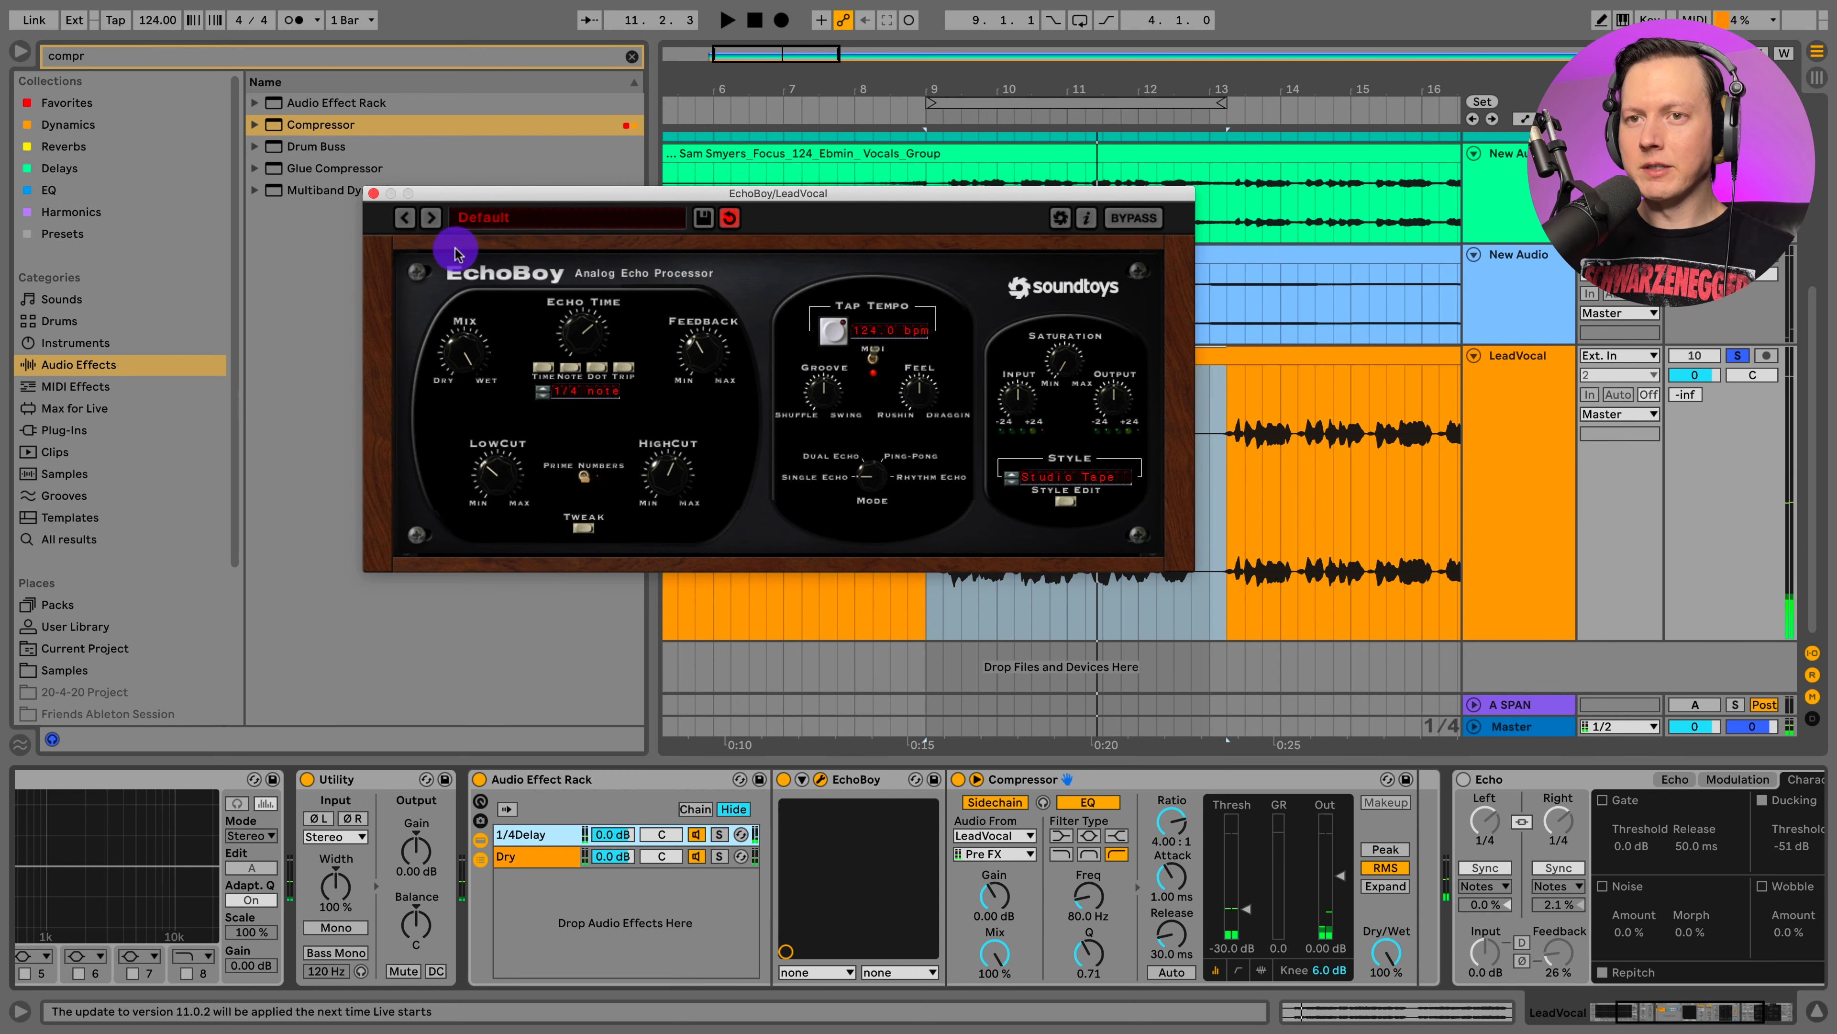
pyautogui.click(373, 195)
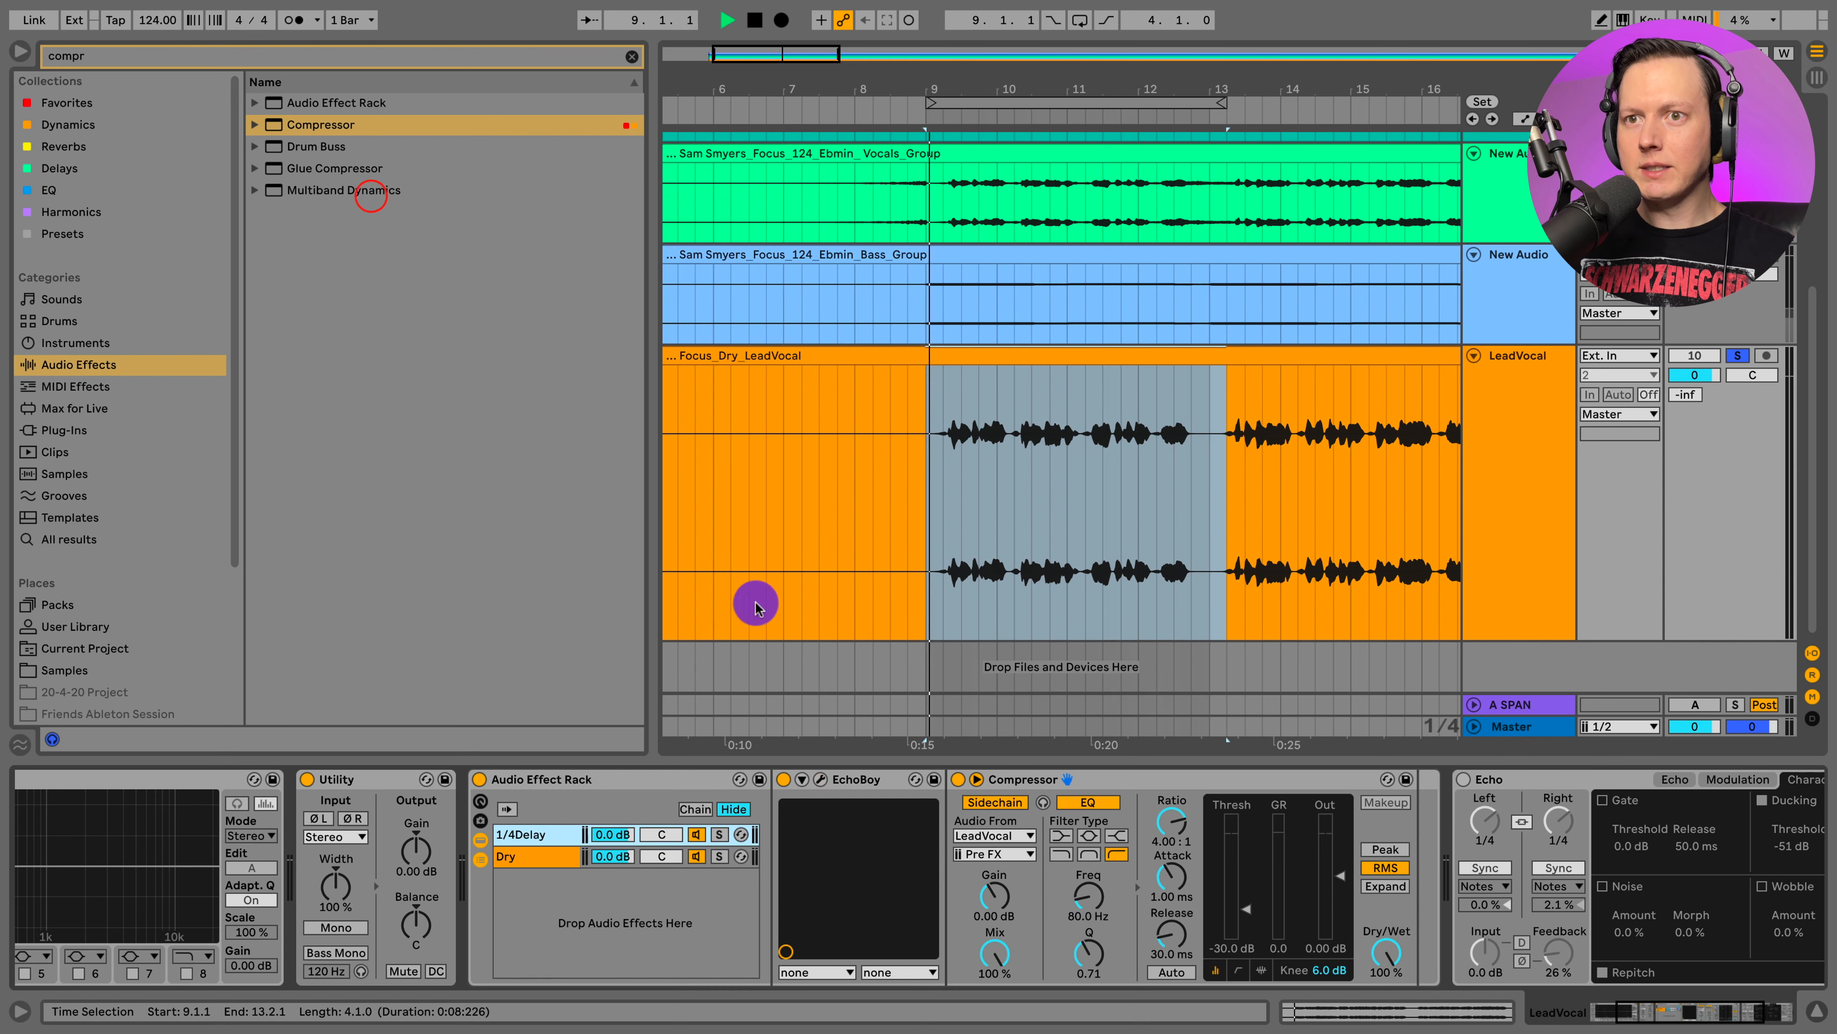
pyautogui.click(933, 715)
pyautogui.press('space')
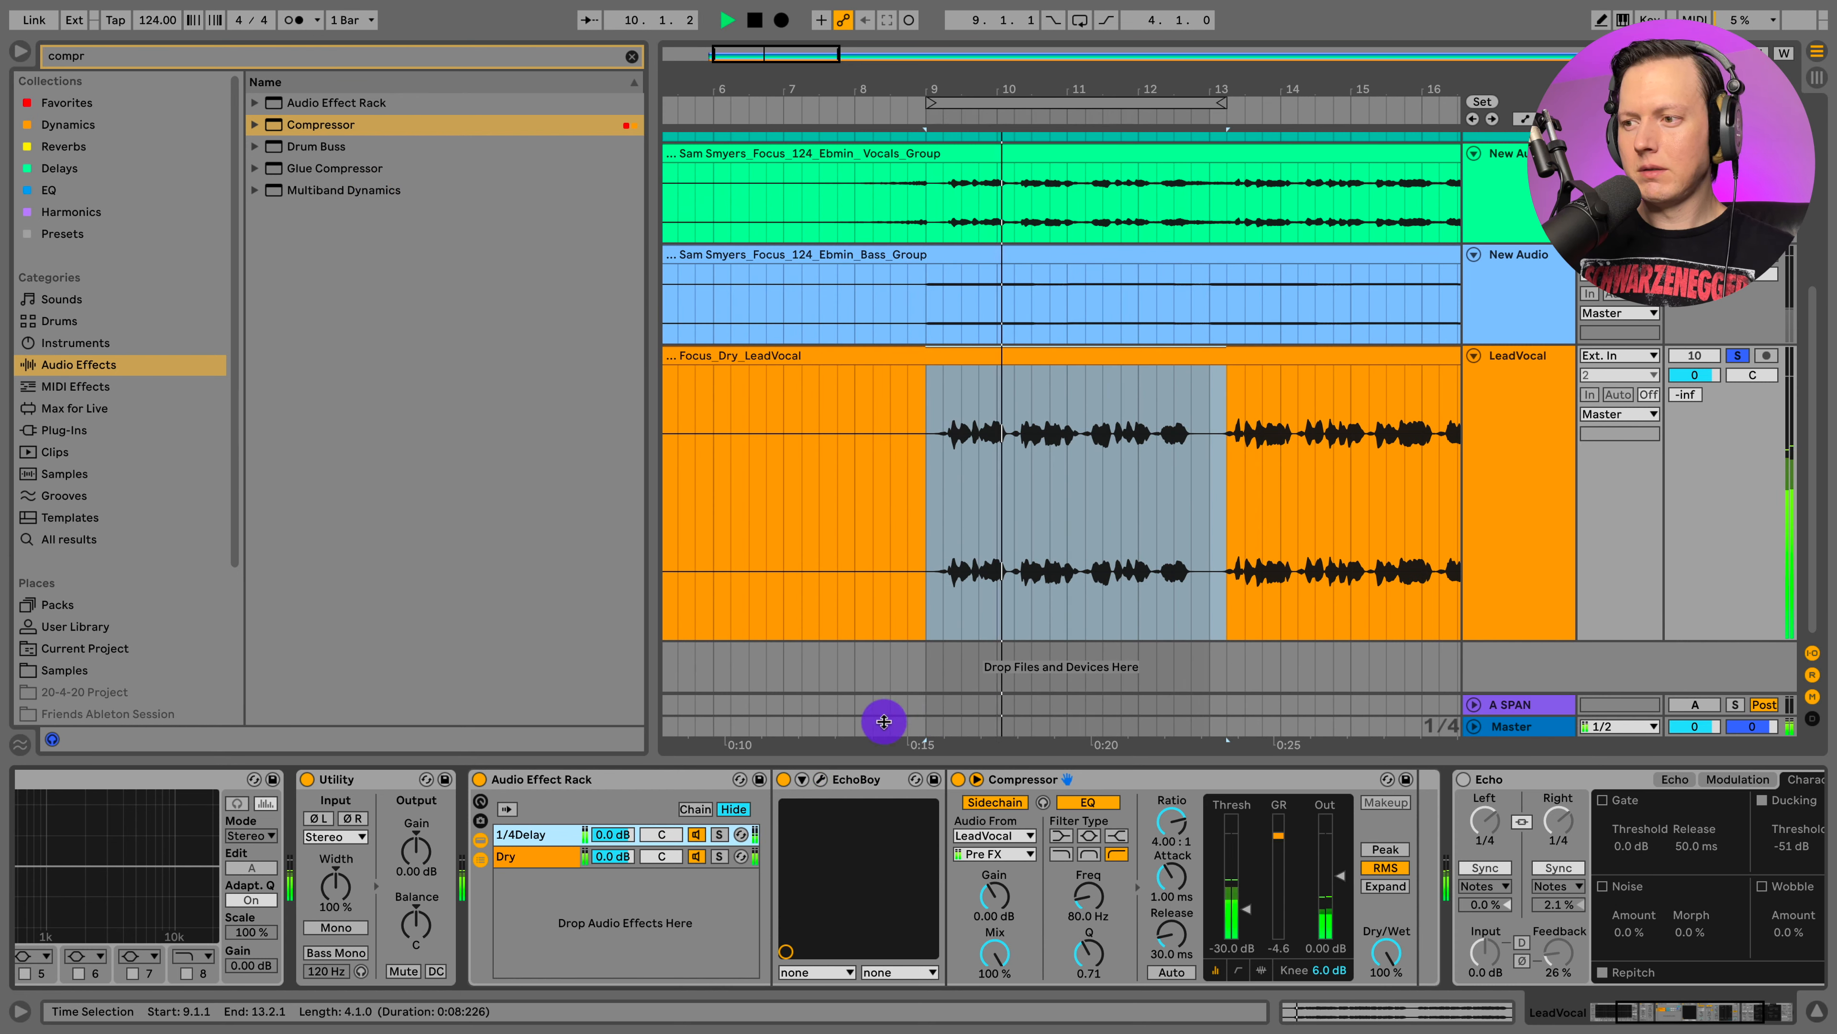
# Lower the 1/4Delay chain volume to -15.2 dB during playback and unsolo the LeadVocal track
pyautogui.click(611, 834)
pyautogui.moveTo(611, 834); pyautogui.dragTo(616, 844)
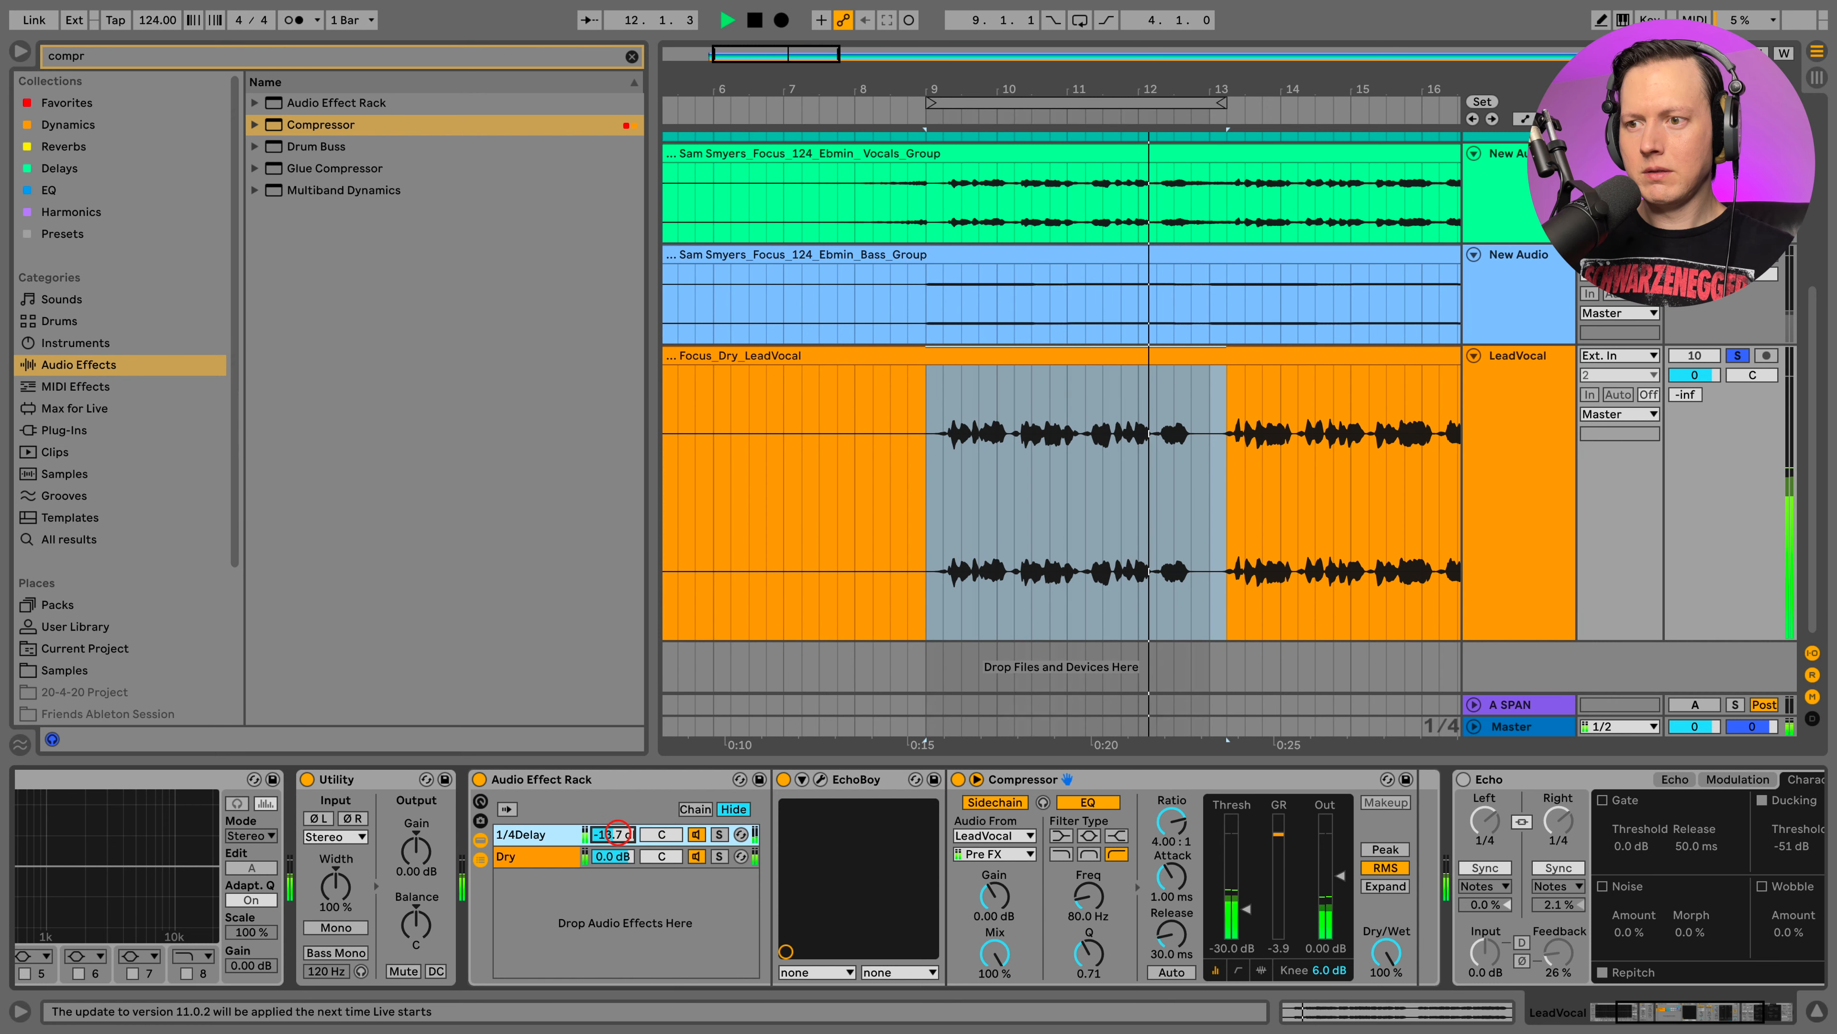
pyautogui.click(1722, 355)
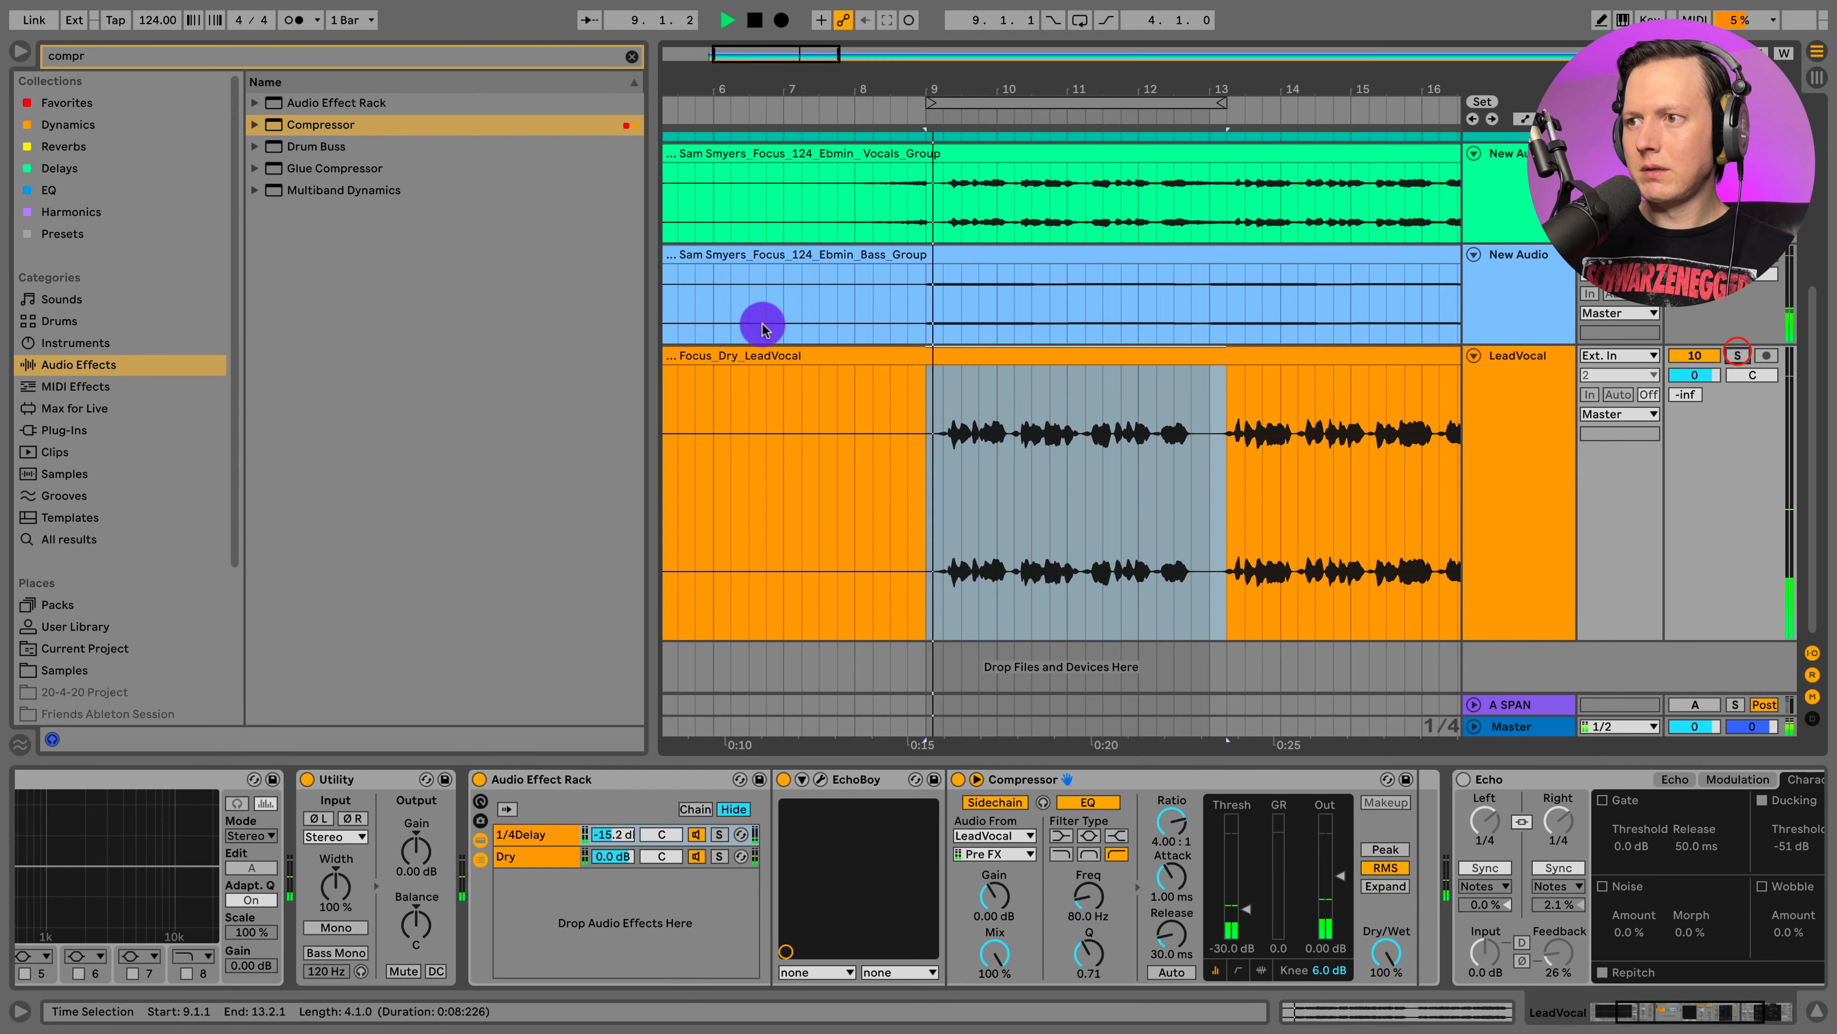
# Hide the browser, set the 1/4Delay chain volume to -15.0 dB and stop playback
pyautogui.click(17, 49)
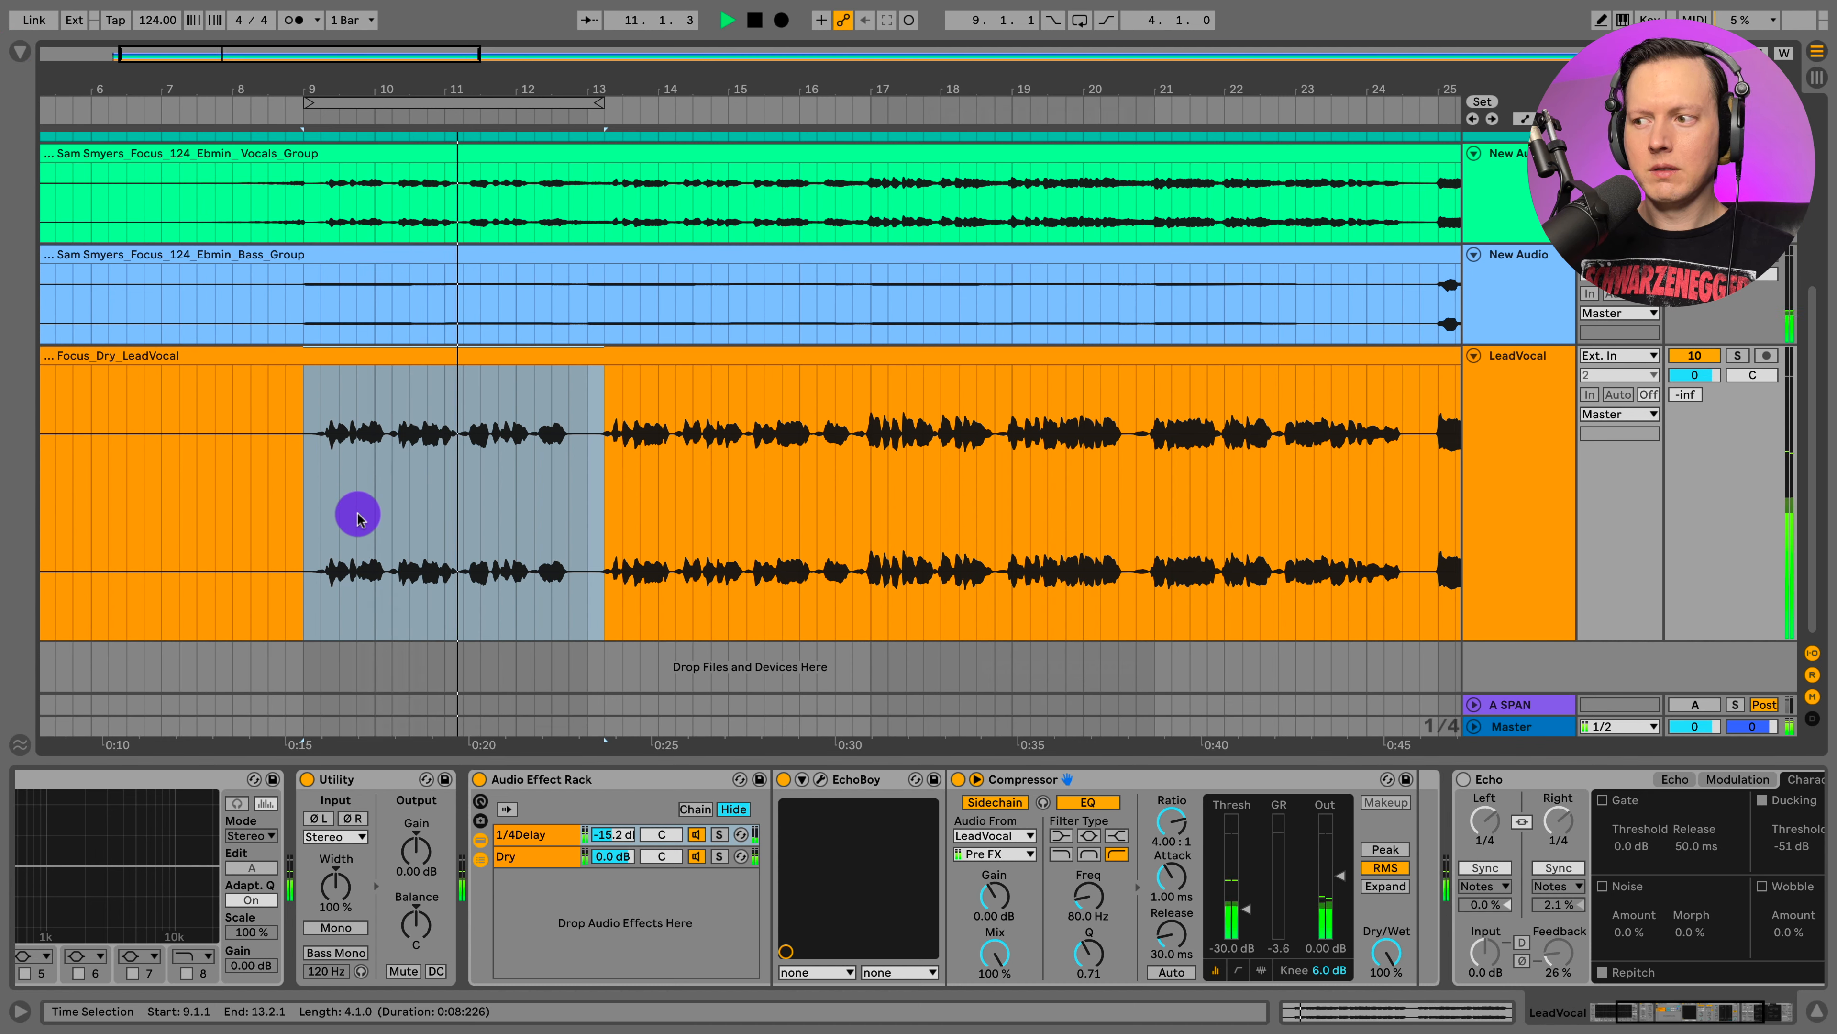
pyautogui.moveTo(612, 837); pyautogui.dragTo(612, 834)
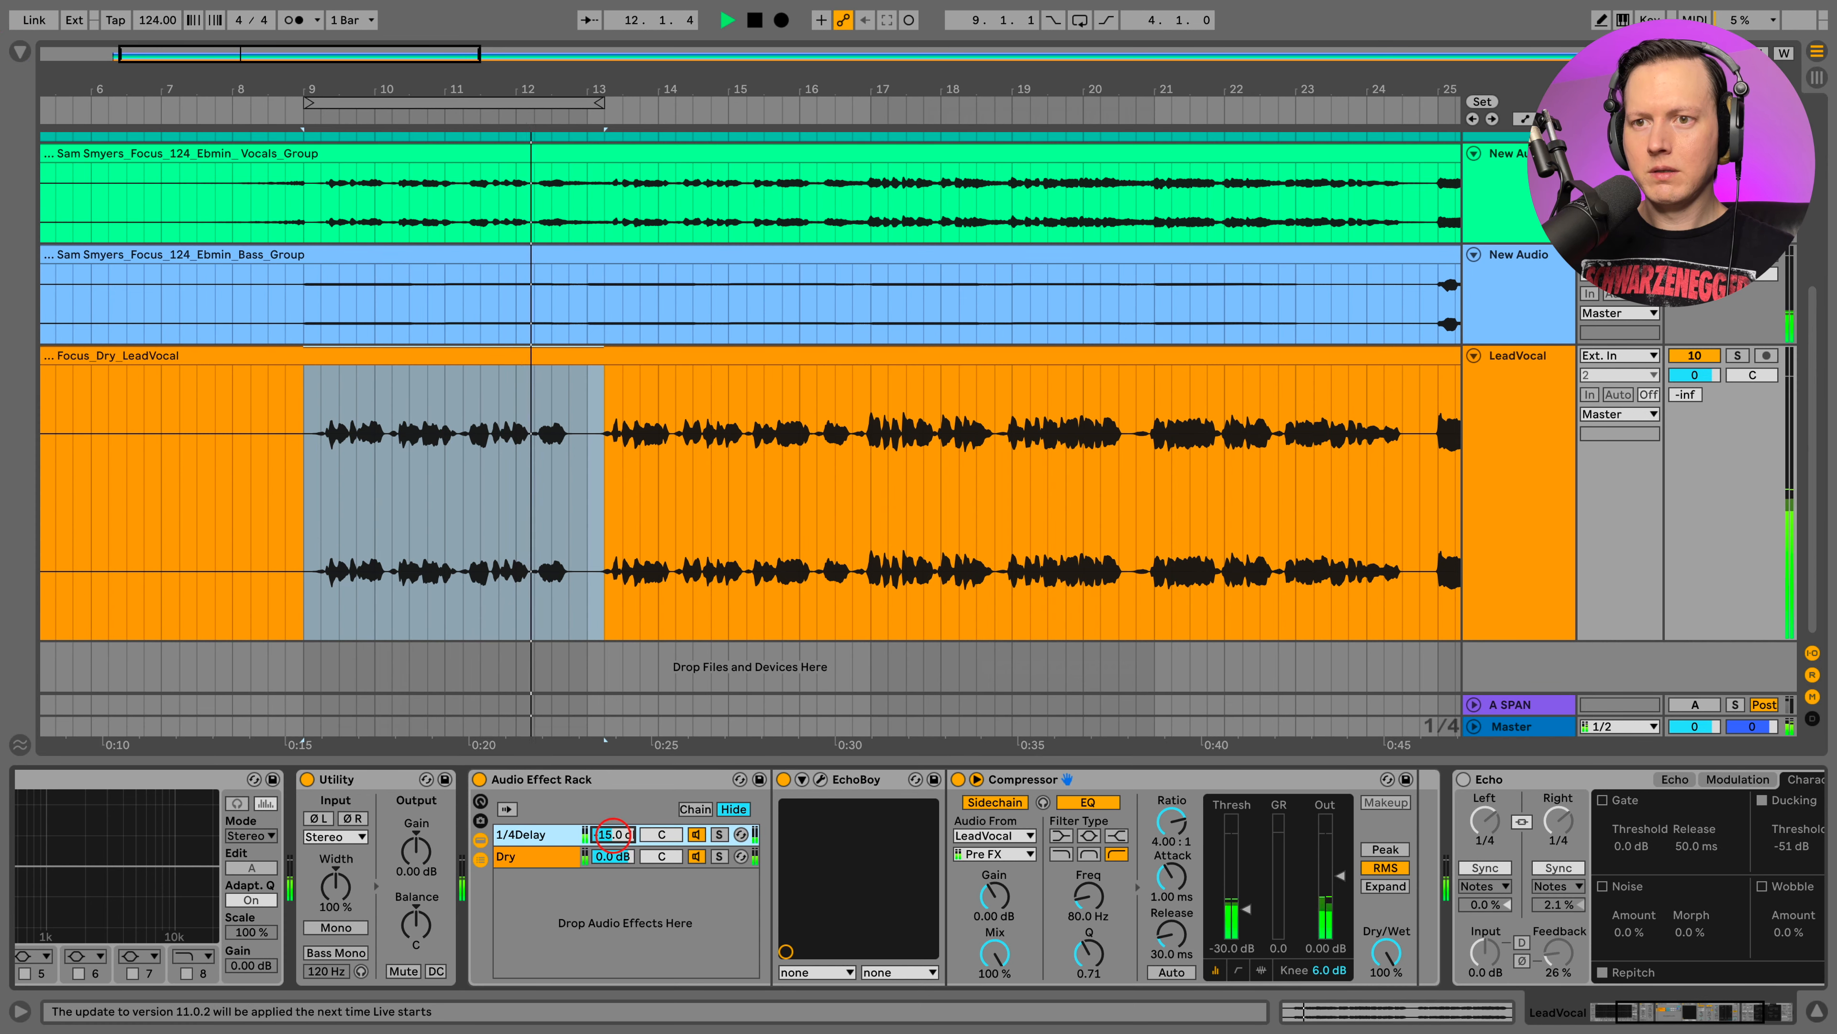
pyautogui.press('space')
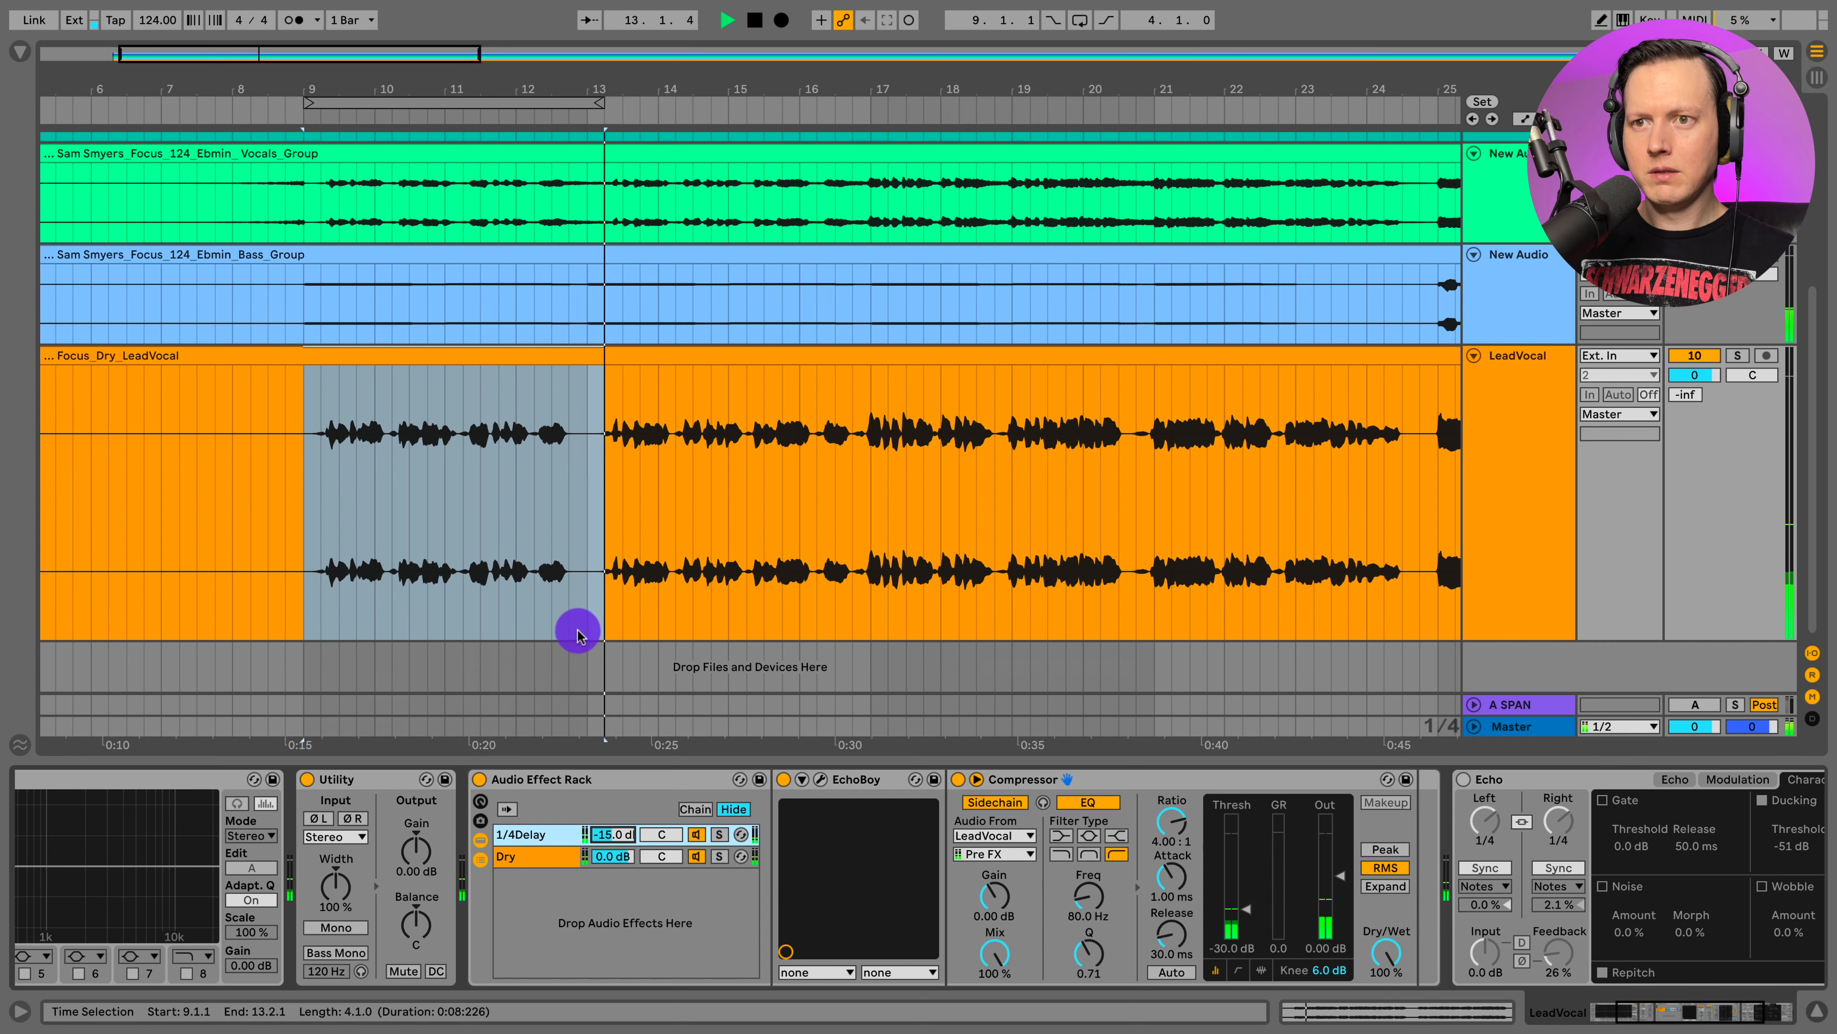
pyautogui.click(861, 655)
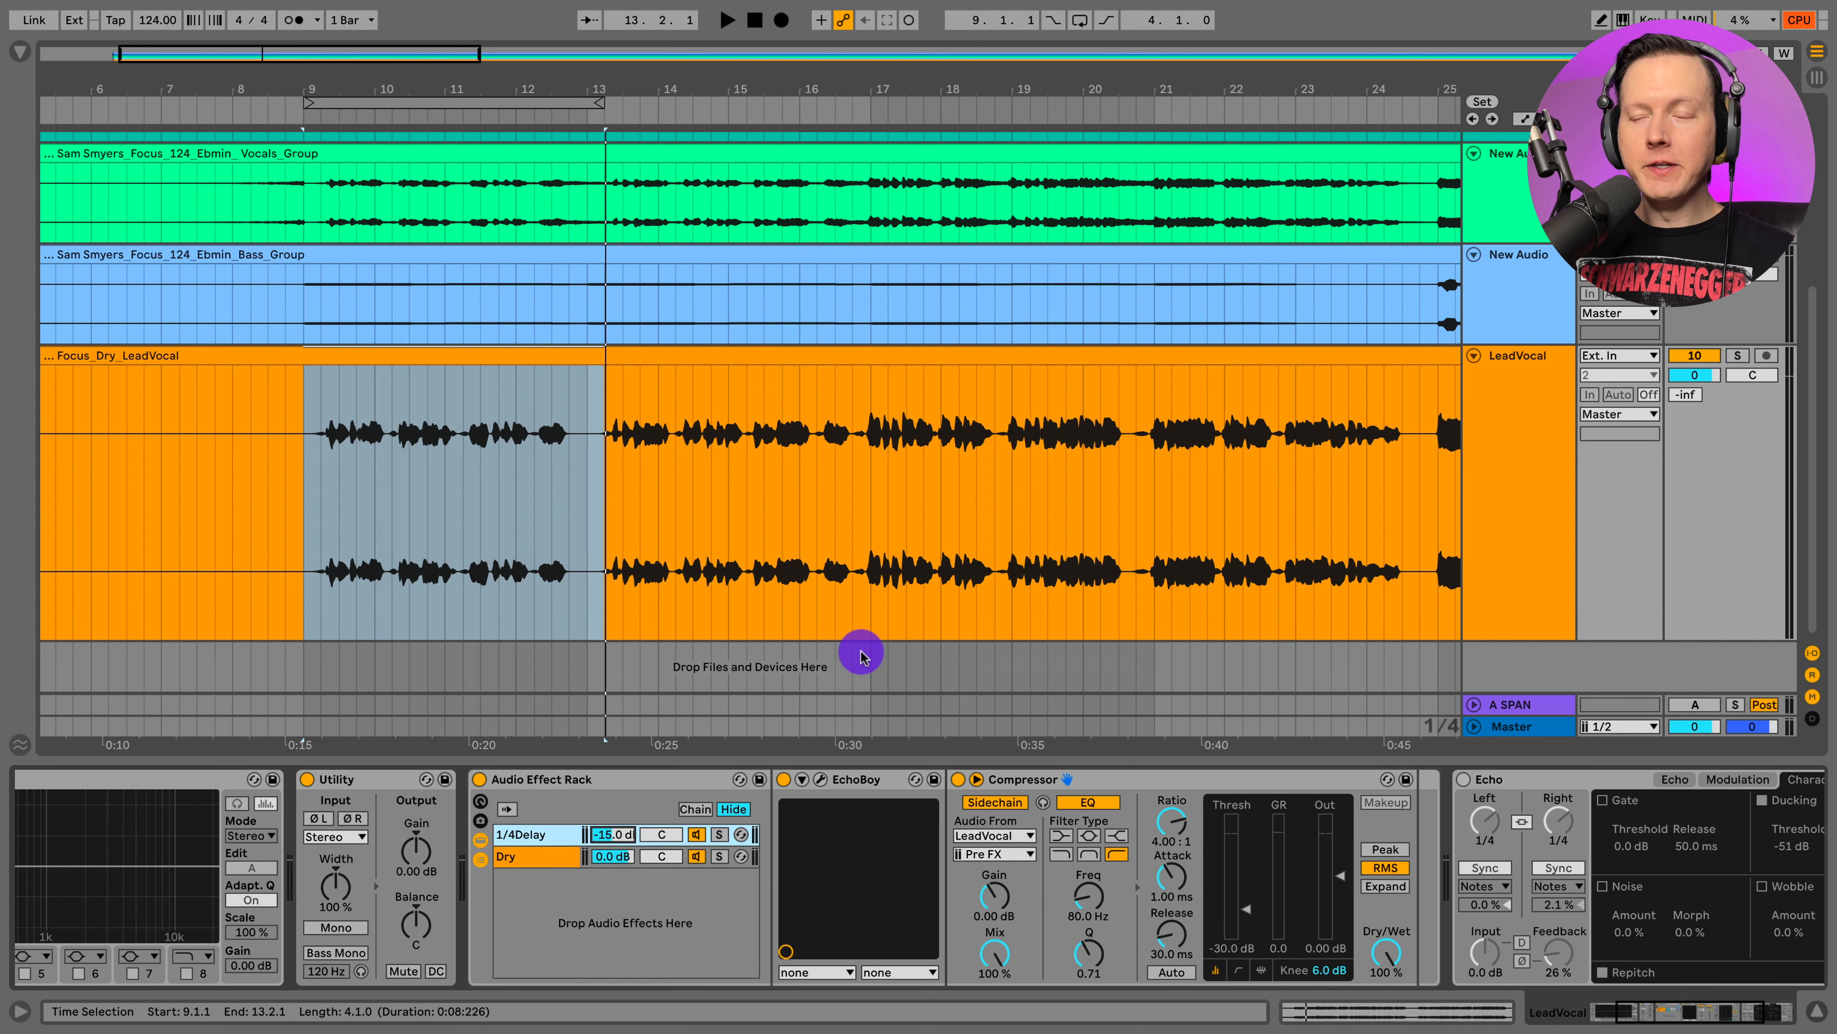
# Disable the Compressor and show the automation lane for the 1/4Delay chain volume
pyautogui.click(958, 780)
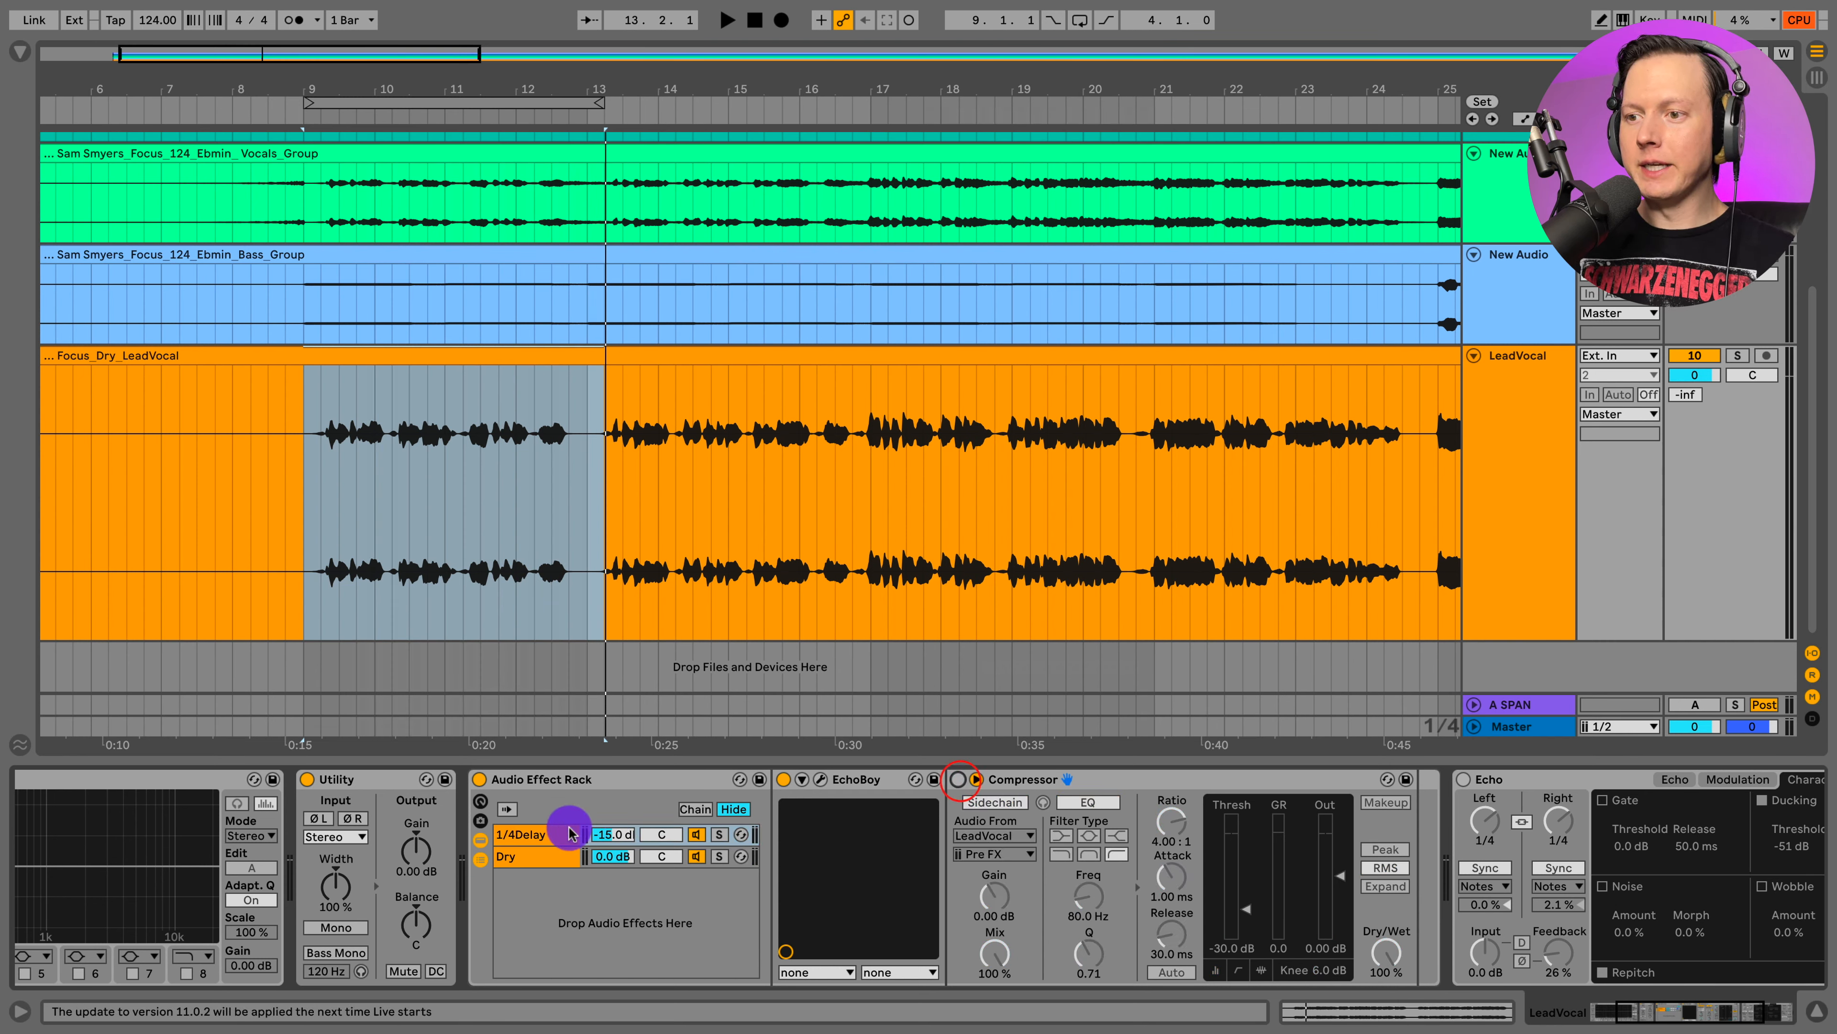
pyautogui.rightClick(612, 842)
pyautogui.click(684, 425)
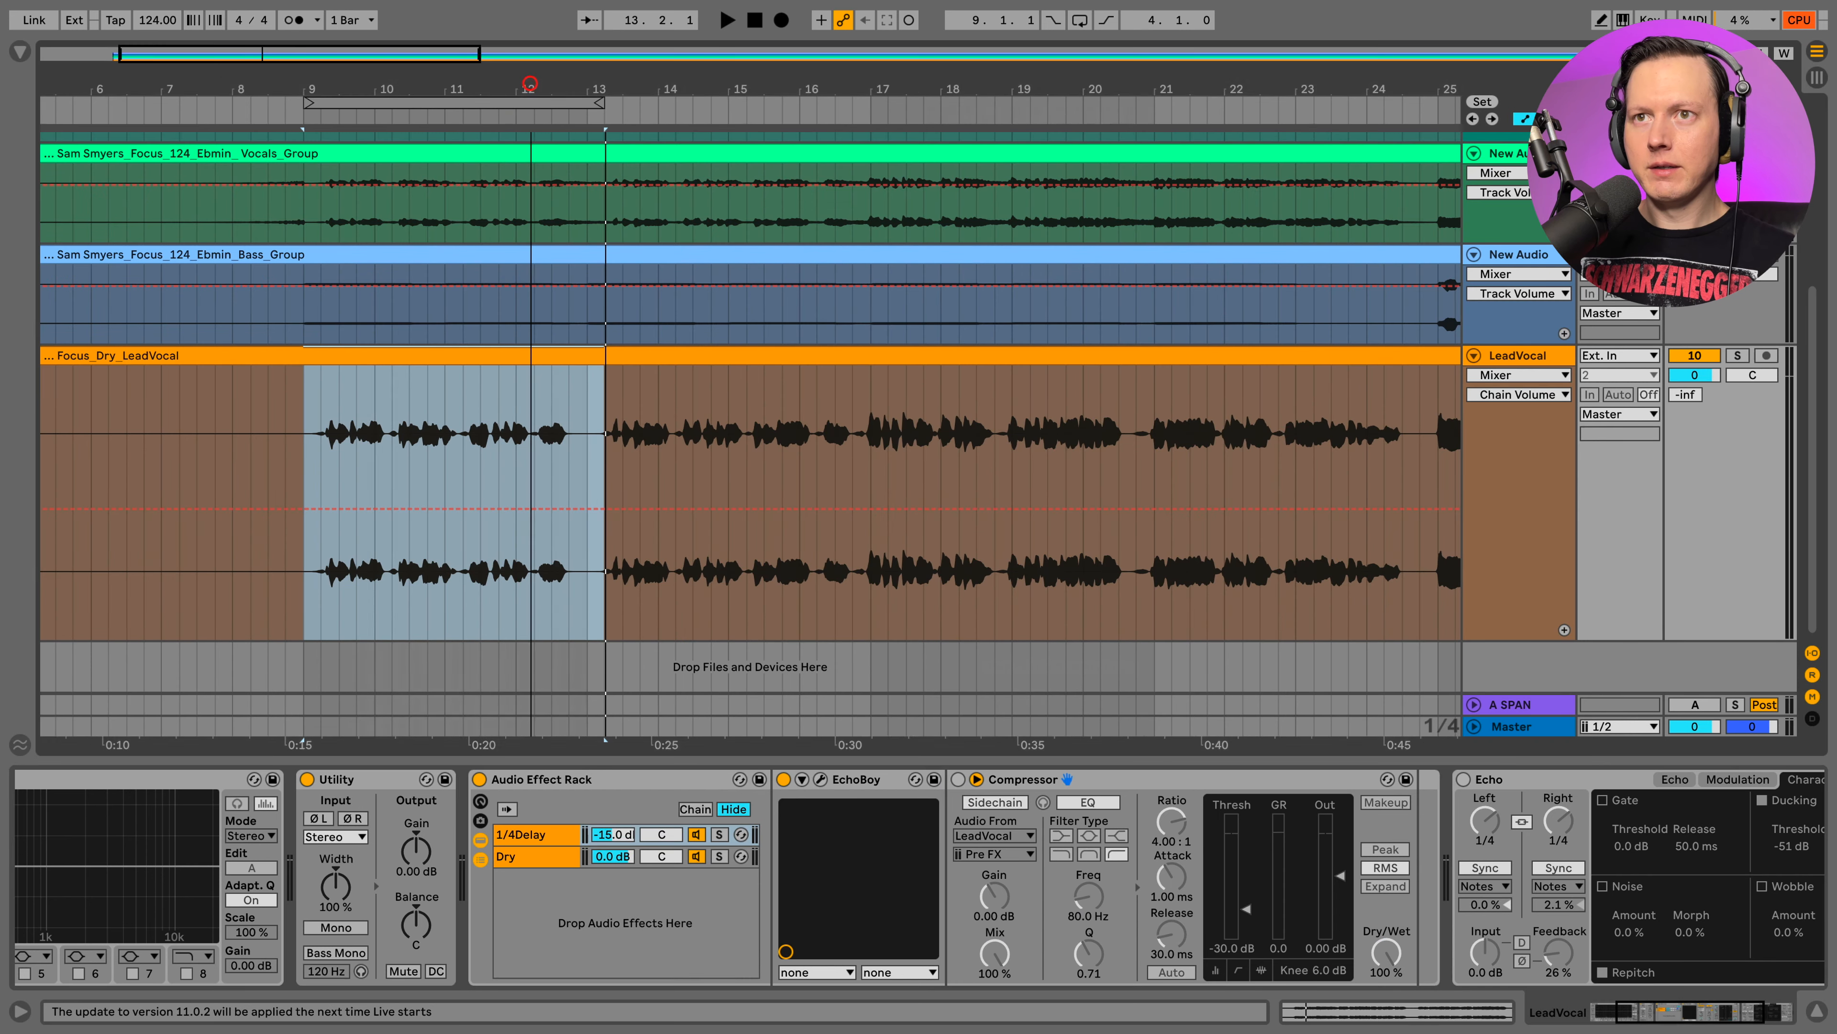
# Automate the 1/4Delay chain volume to rise from -inf to -15.0 dB after bar 12 and fall back to -inf dB after bar 13
pyautogui.moveTo(530, 82); pyautogui.dragTo(512, 185)
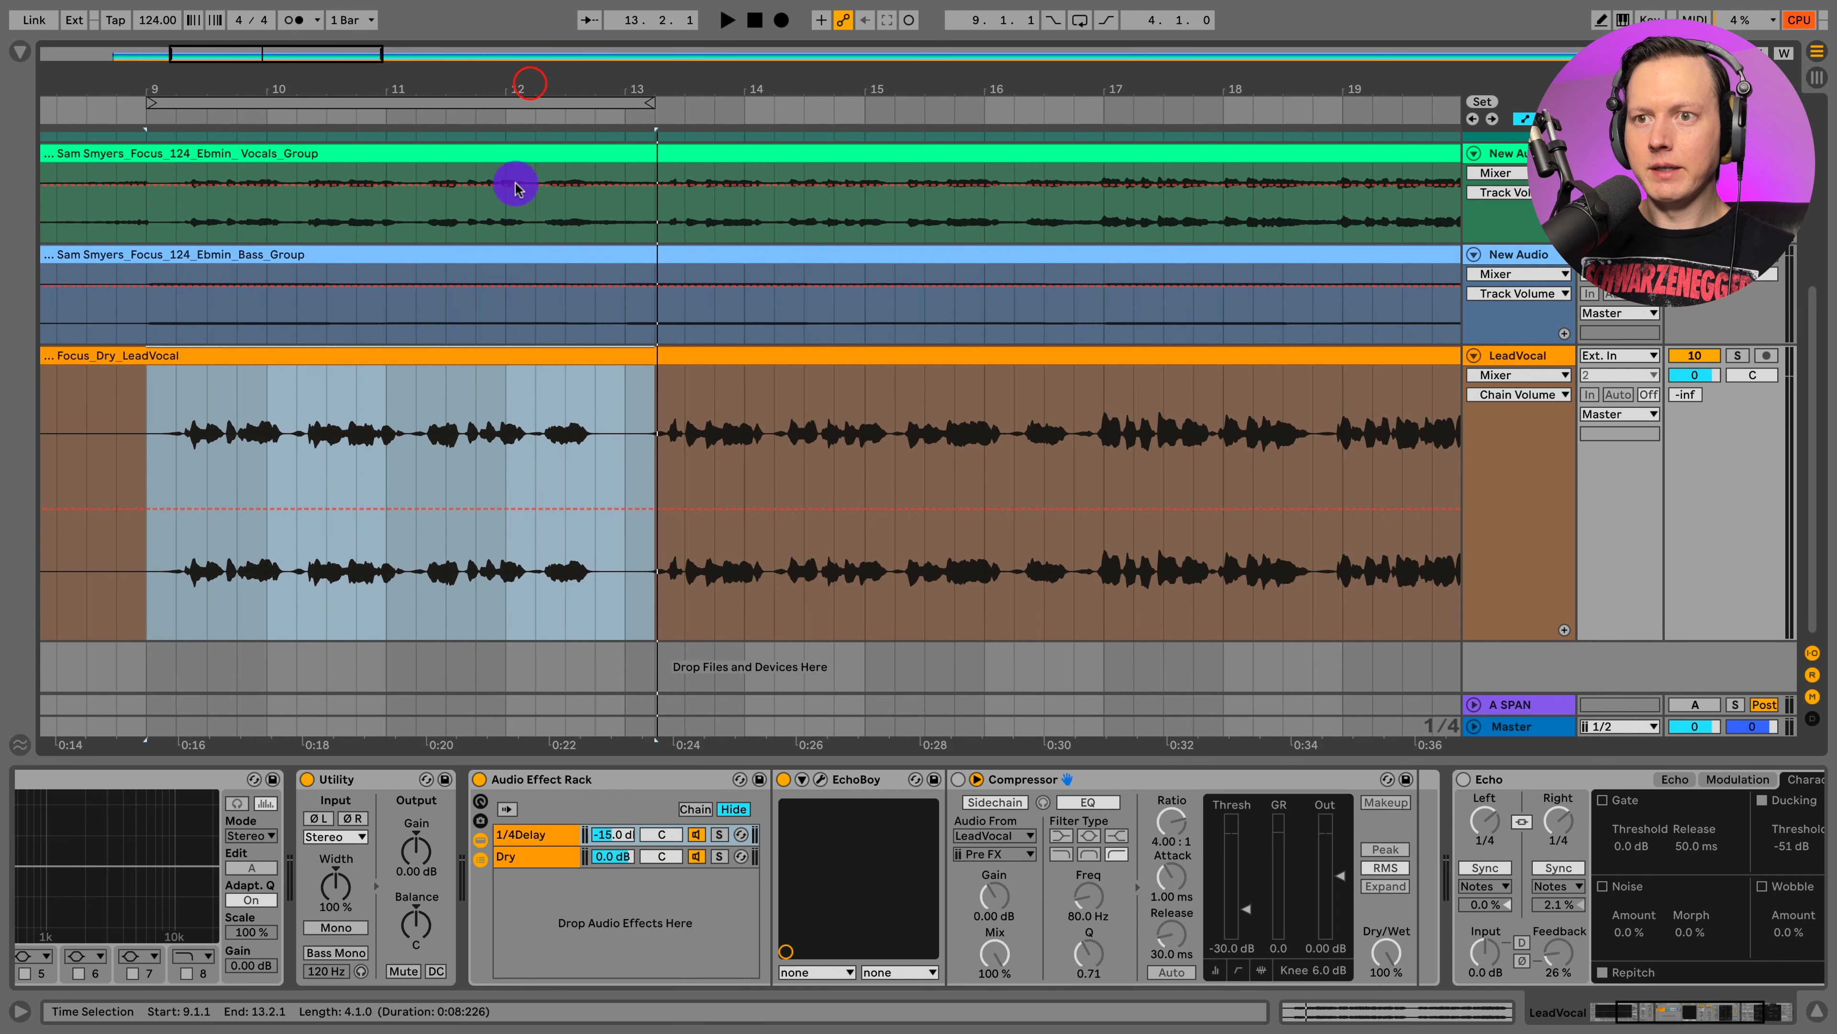
pyautogui.click(568, 512)
pyautogui.moveTo(537, 516); pyautogui.dragTo(536, 639)
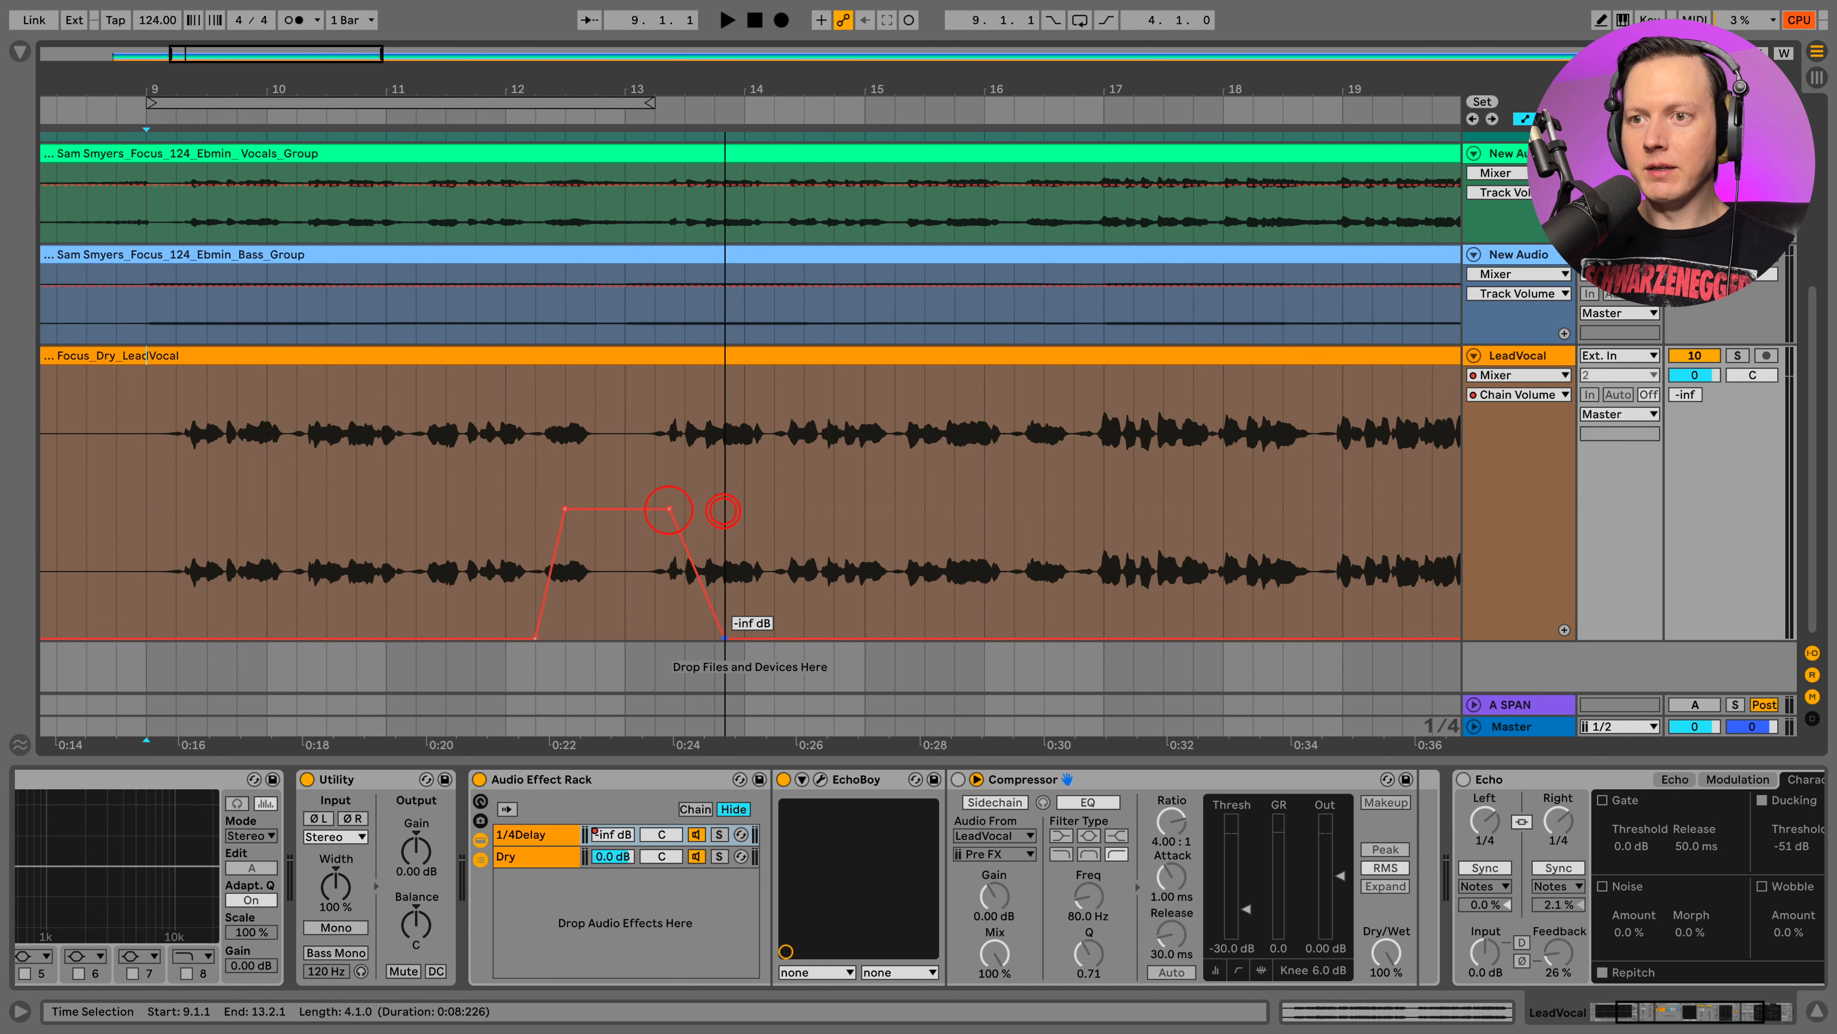
pyautogui.moveTo(723, 513); pyautogui.dragTo(724, 637)
# Solo the LeadVocal track and play from 11.3.1 through the automated delay throw
pyautogui.click(445, 507)
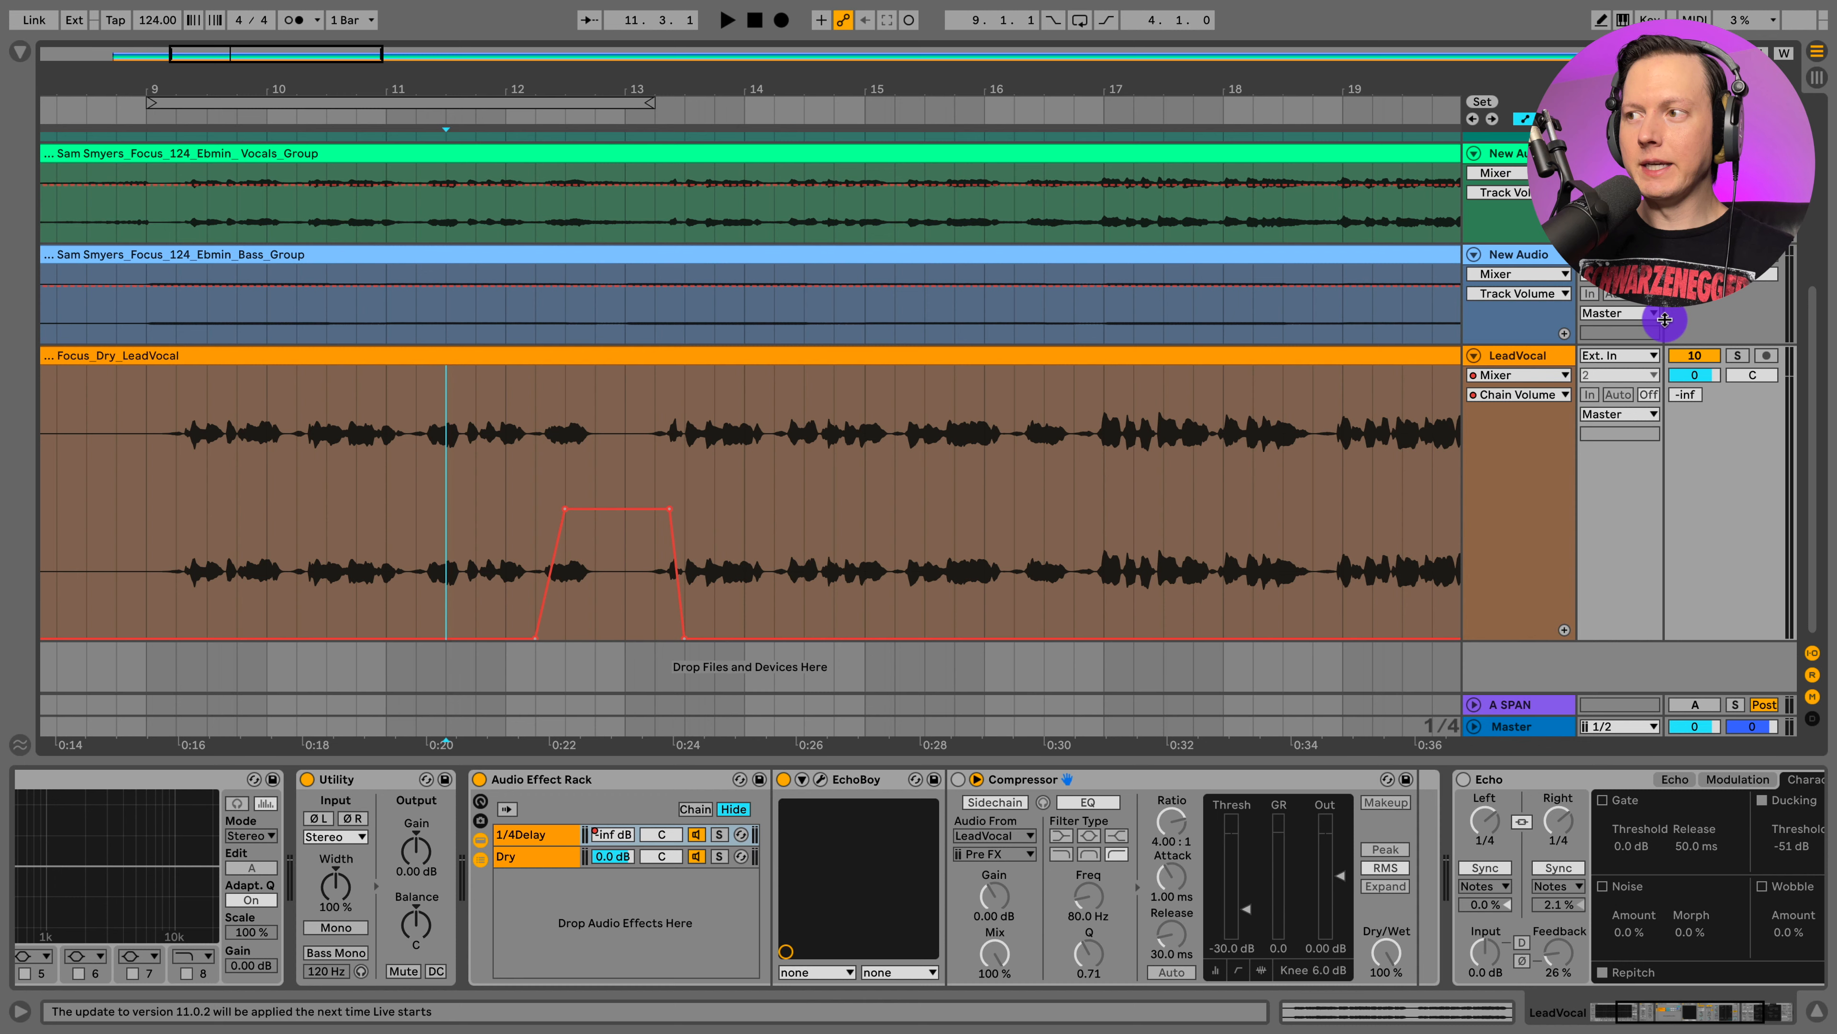
pyautogui.click(1737, 356)
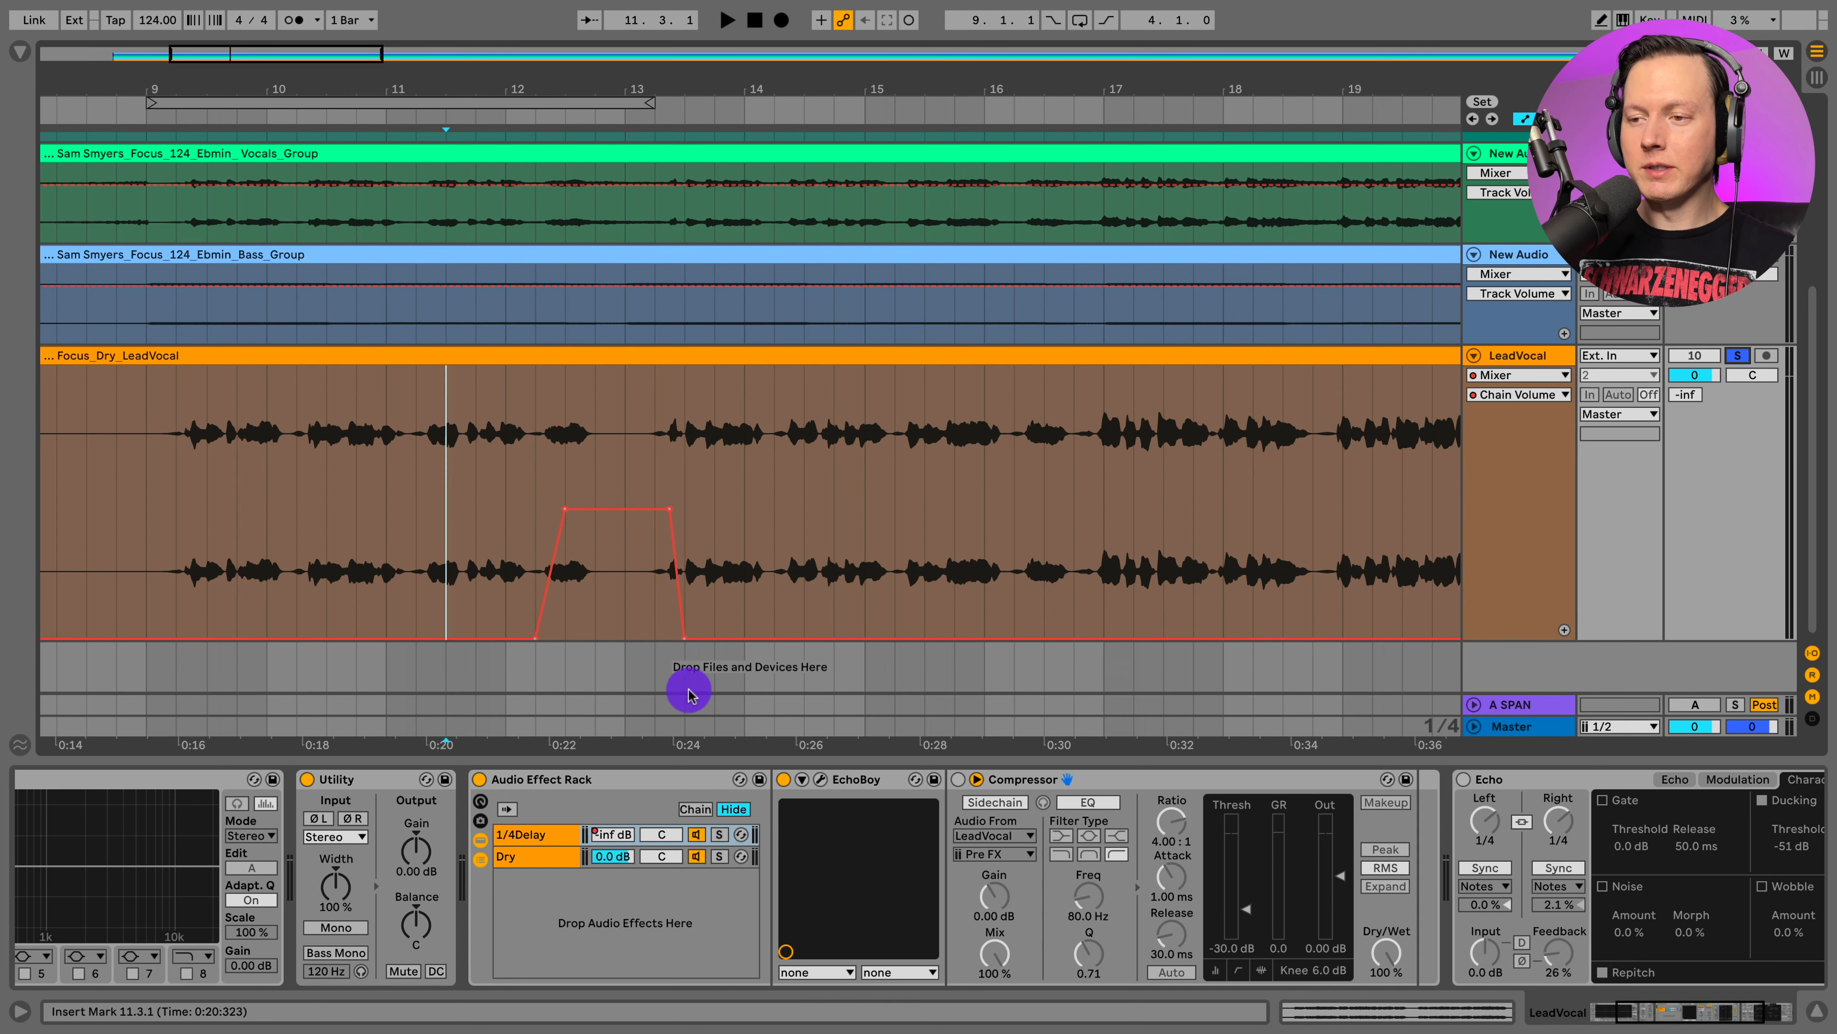
pyautogui.press('space')
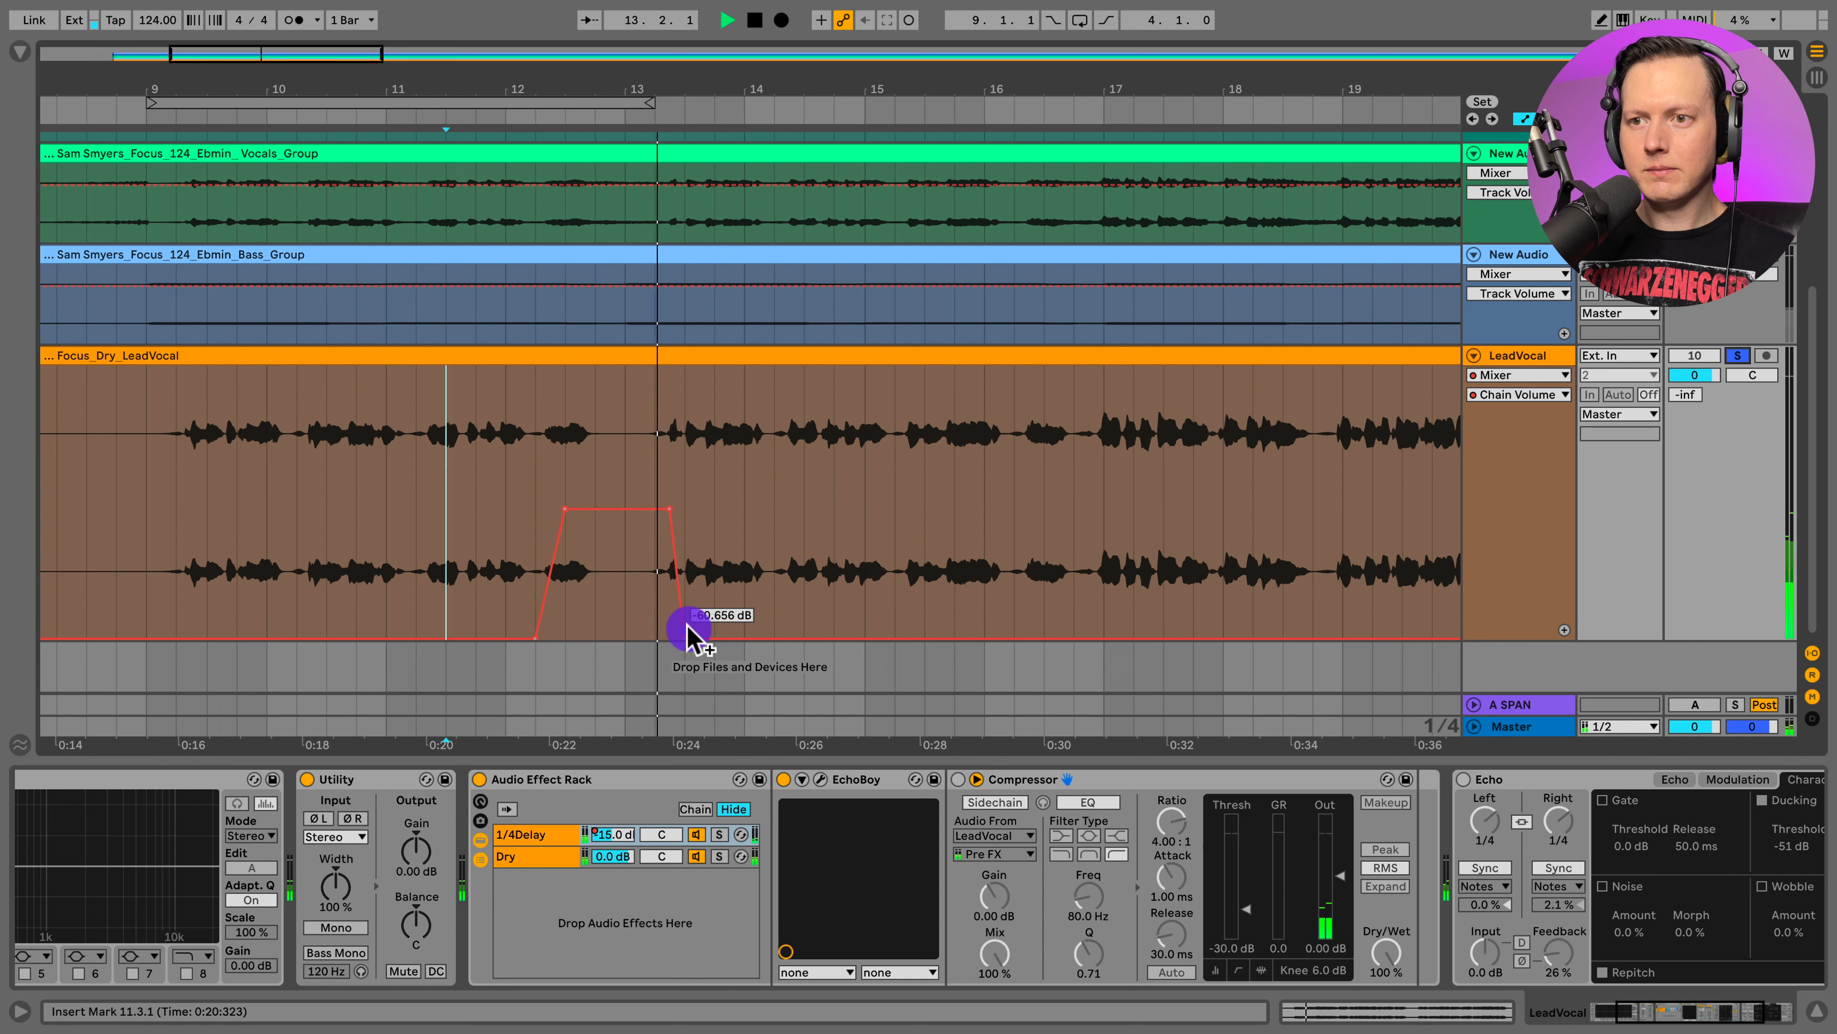
pyautogui.press('space')
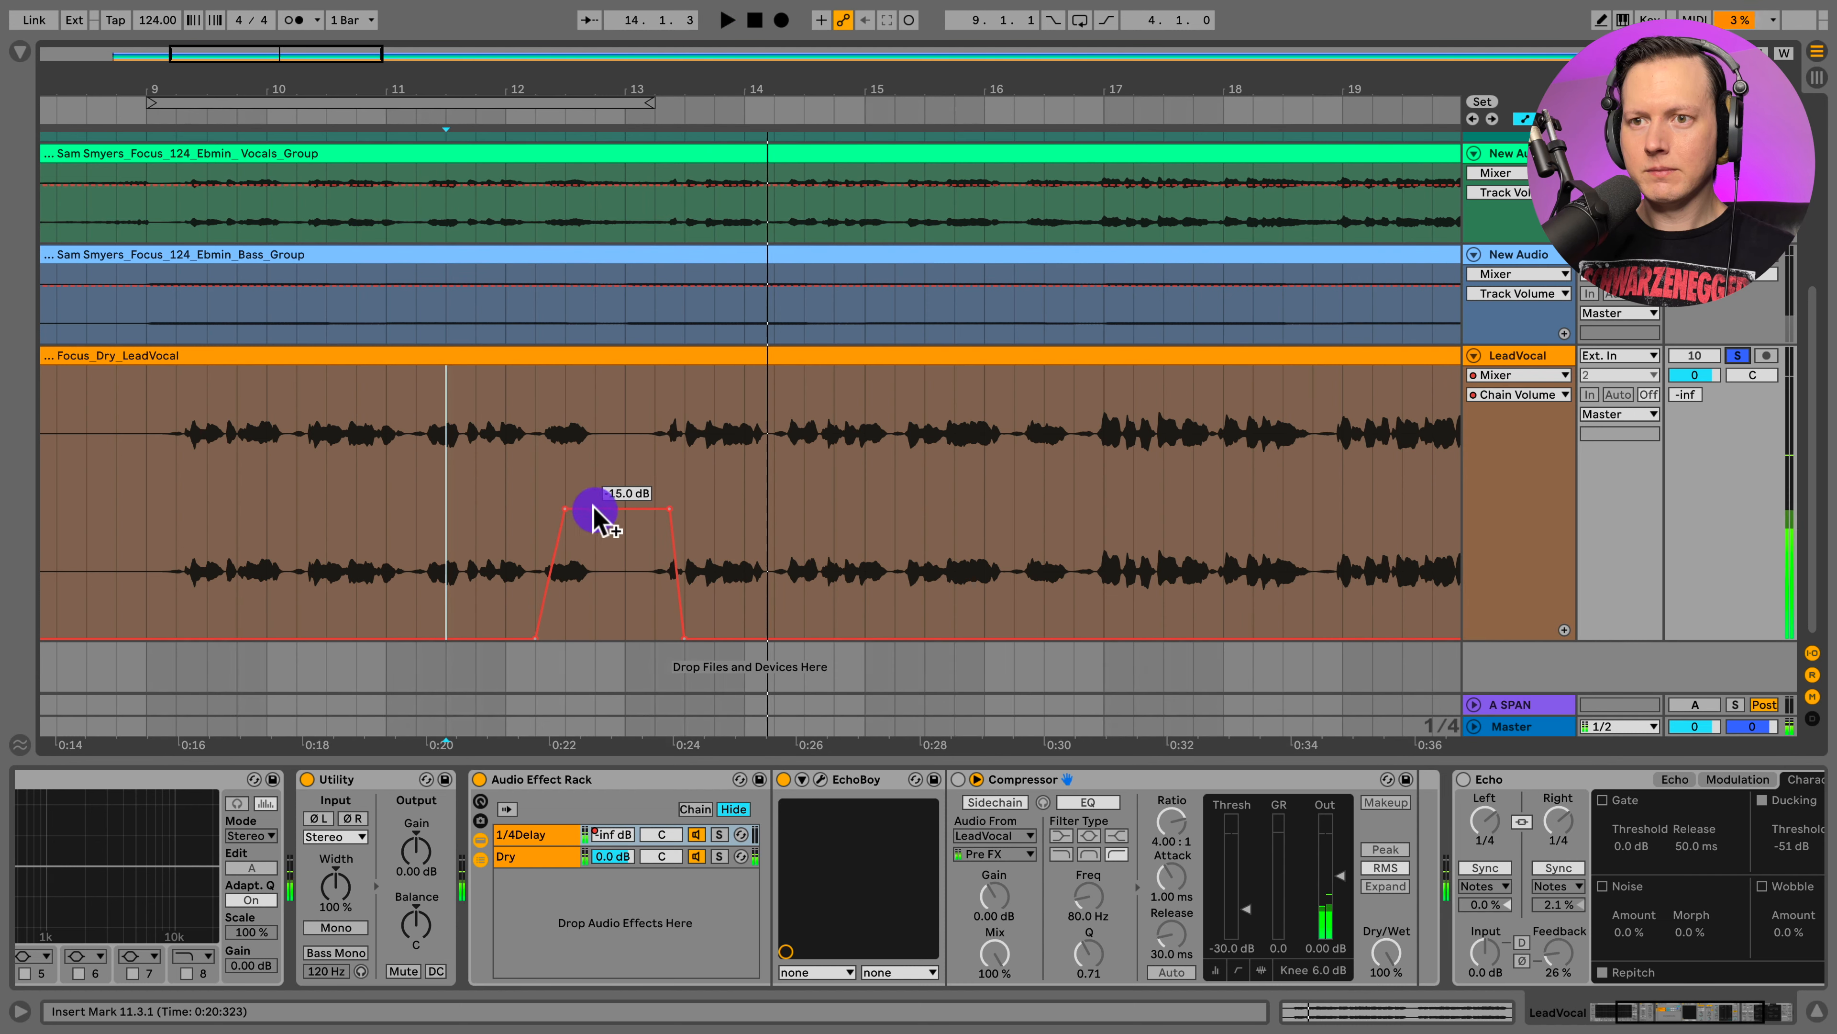
# Create a third chain in the Audio Effect Rack and name it 1/8 Delay
pyautogui.moveTo(533, 120); pyautogui.dragTo(539, 74)
pyautogui.click(557, 911)
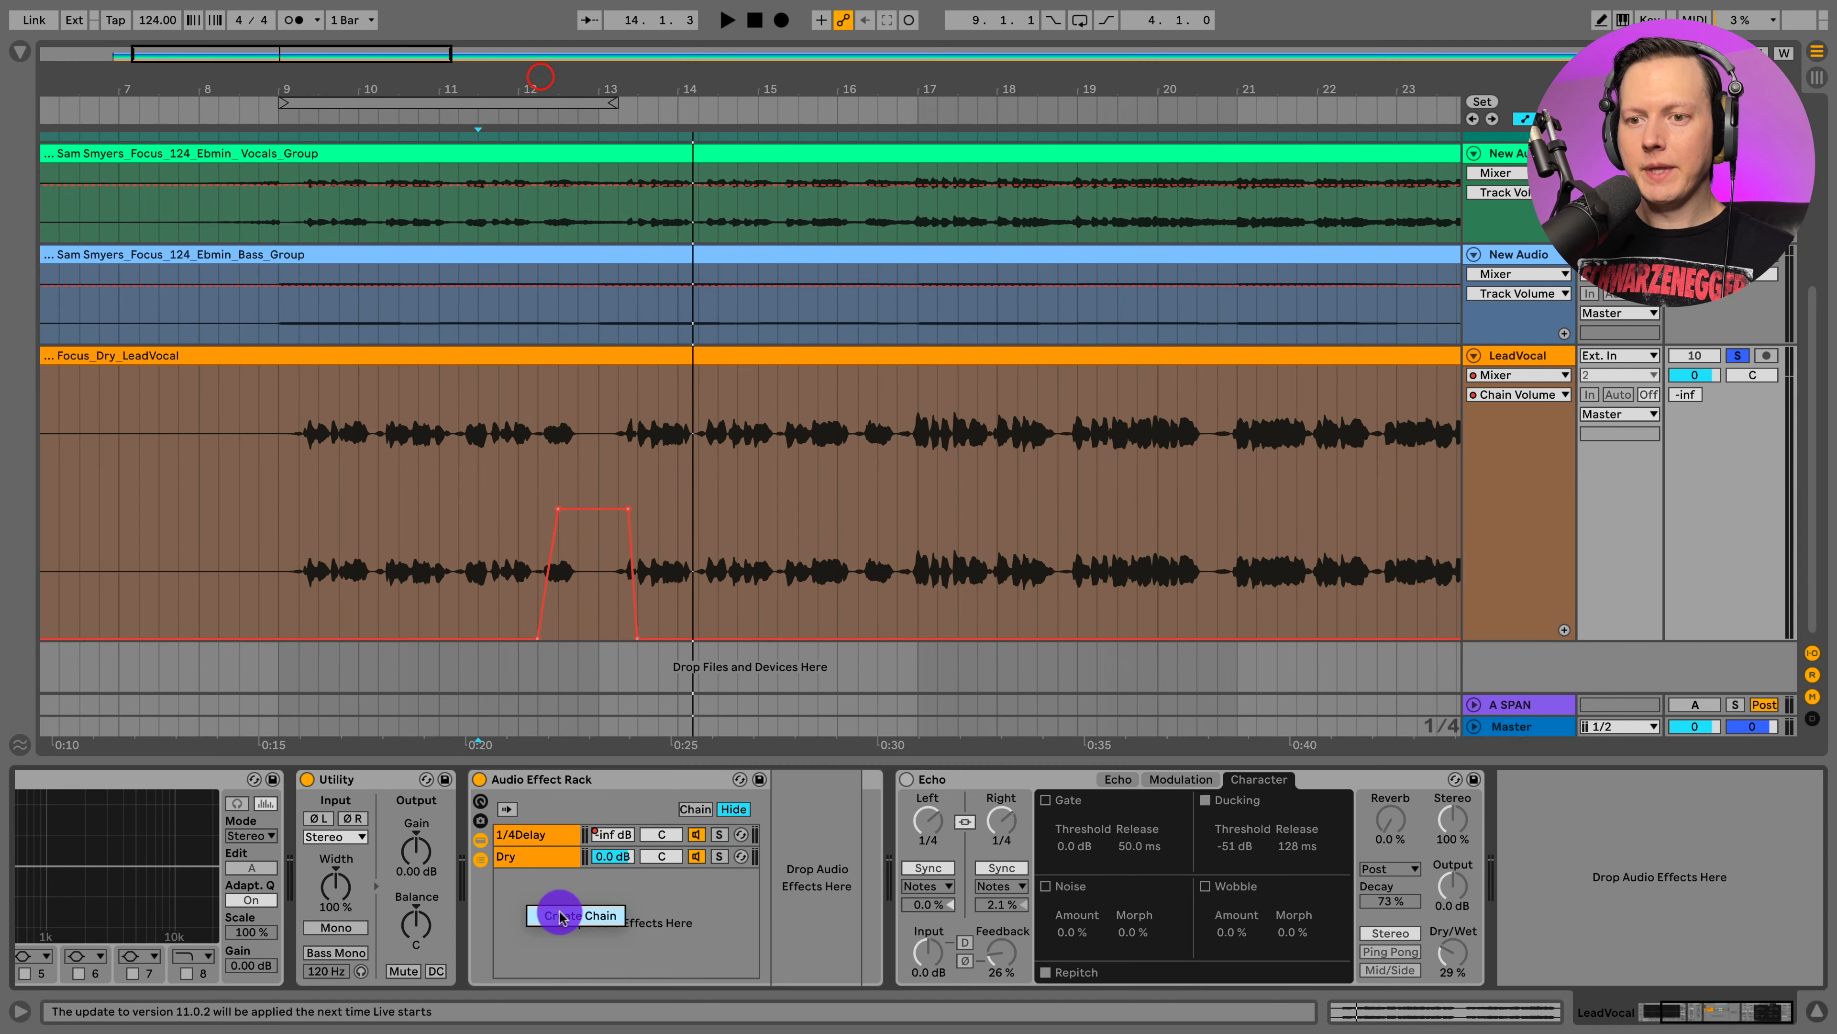
pyautogui.click(530, 874)
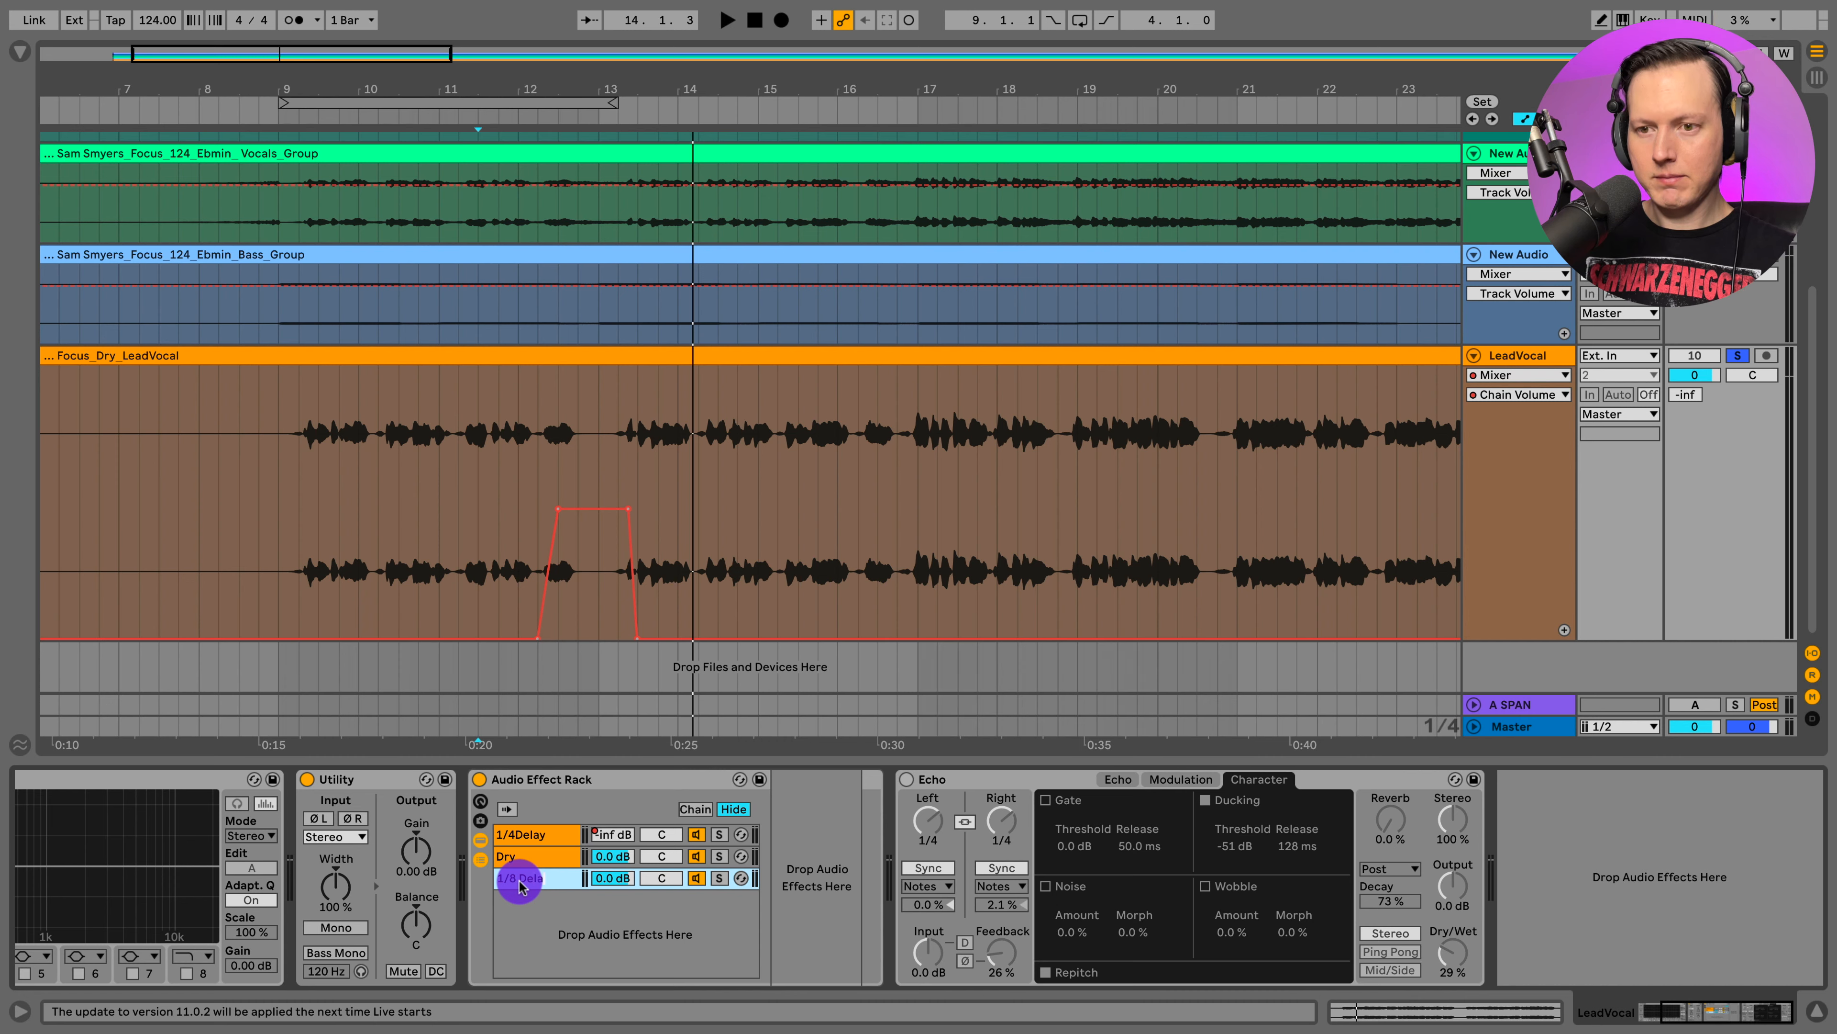
# Move Echo into the 1/8 Delay chain and enable it with linked 1/8 timing, Ducking off and 100% Dry/Wet, showing its filter view
pyautogui.moveTo(1045, 773); pyautogui.dragTo(816, 862)
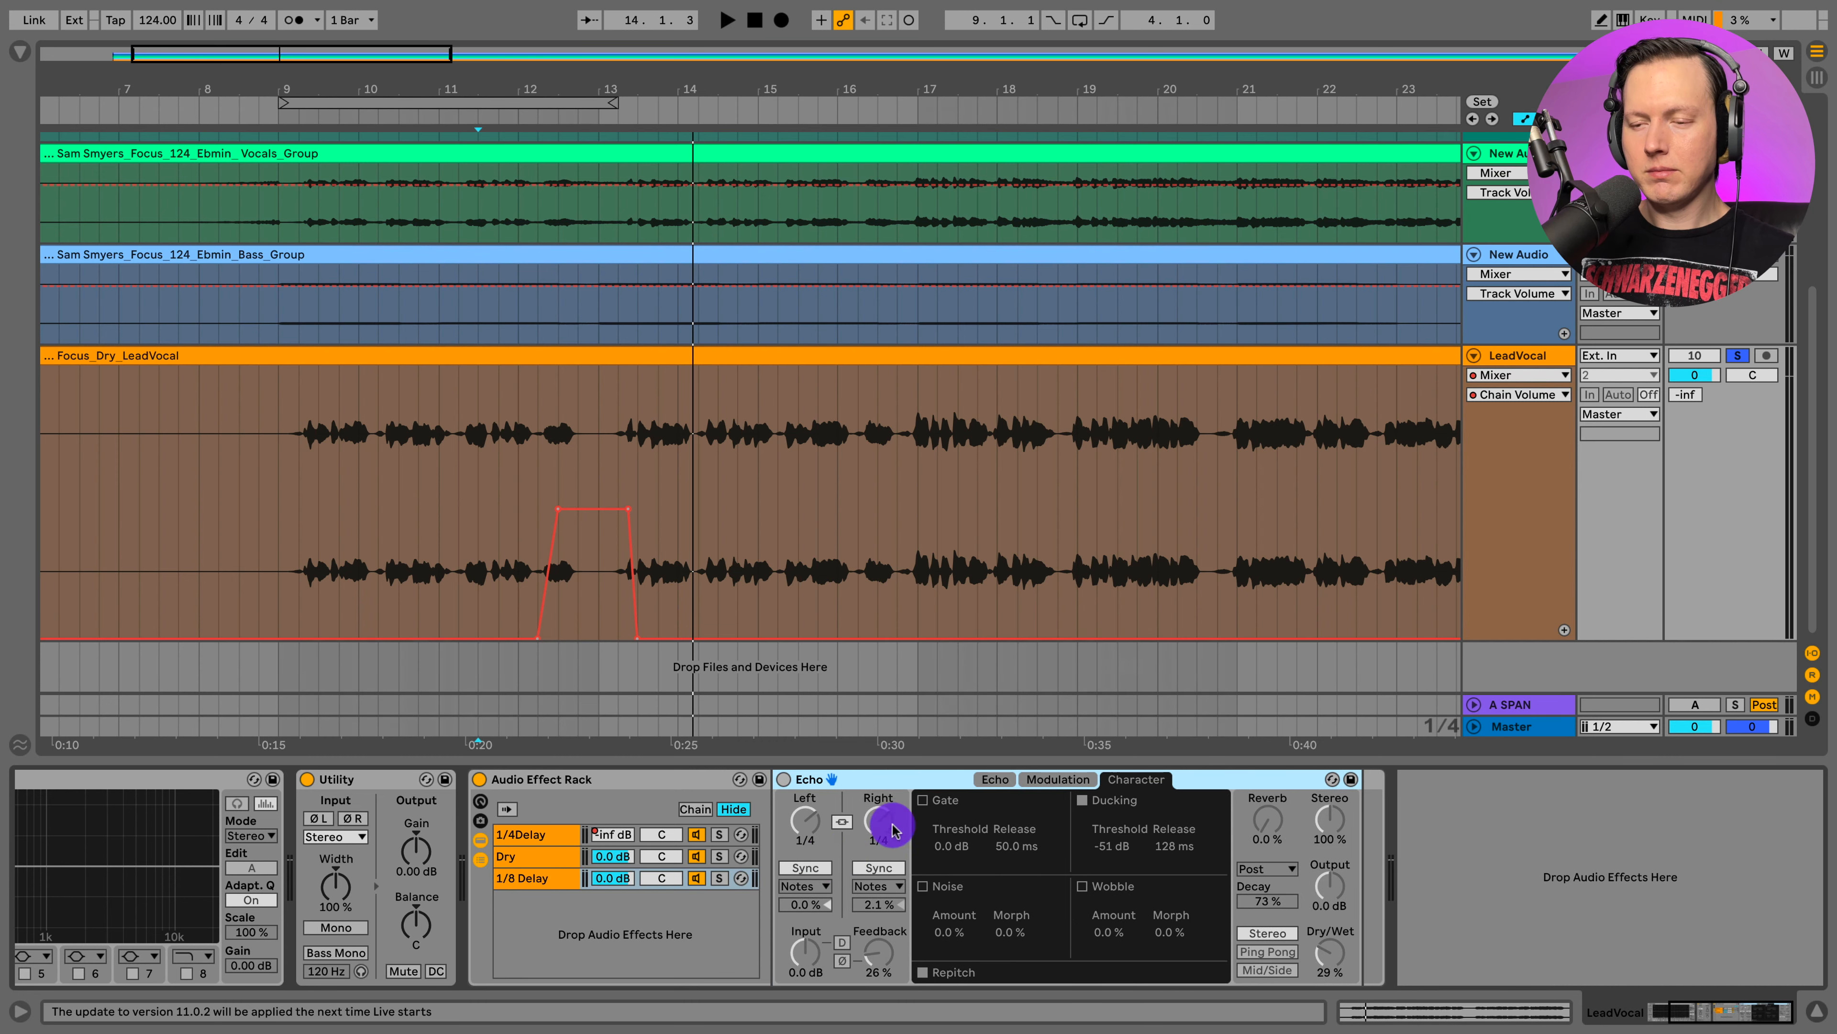
pyautogui.click(783, 779)
pyautogui.click(873, 843)
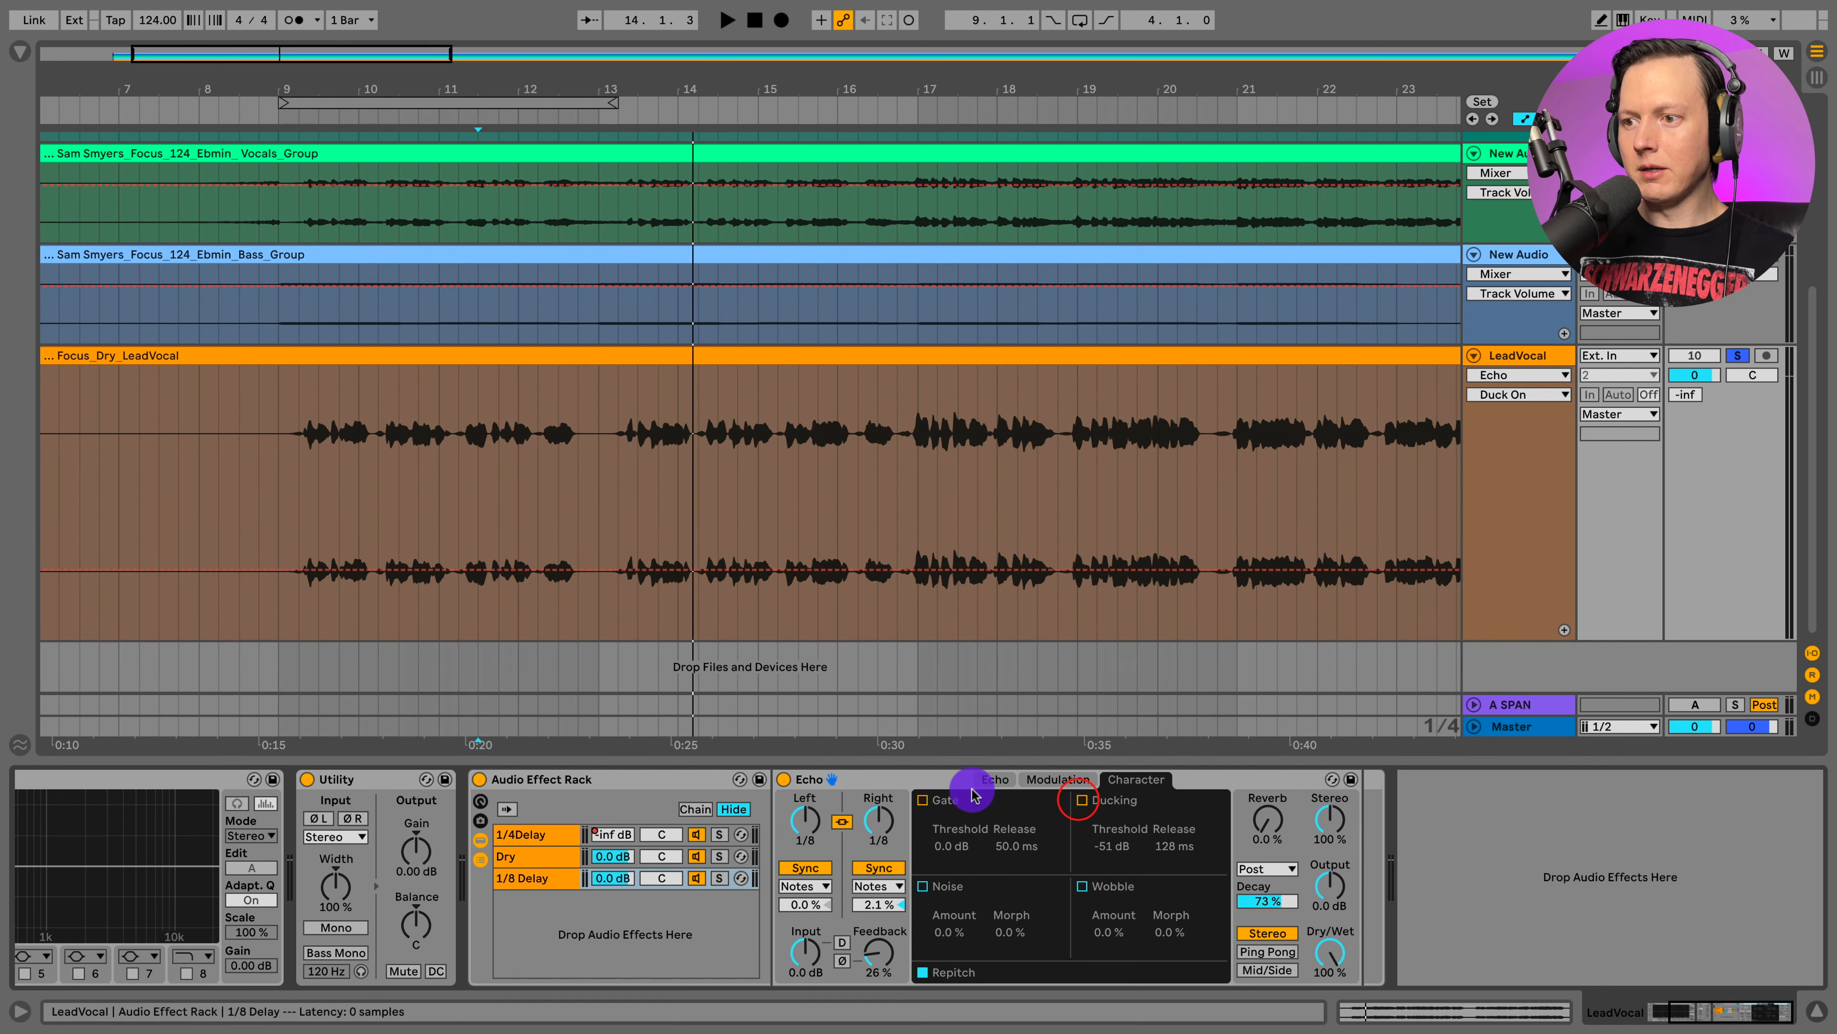
pyautogui.click(999, 779)
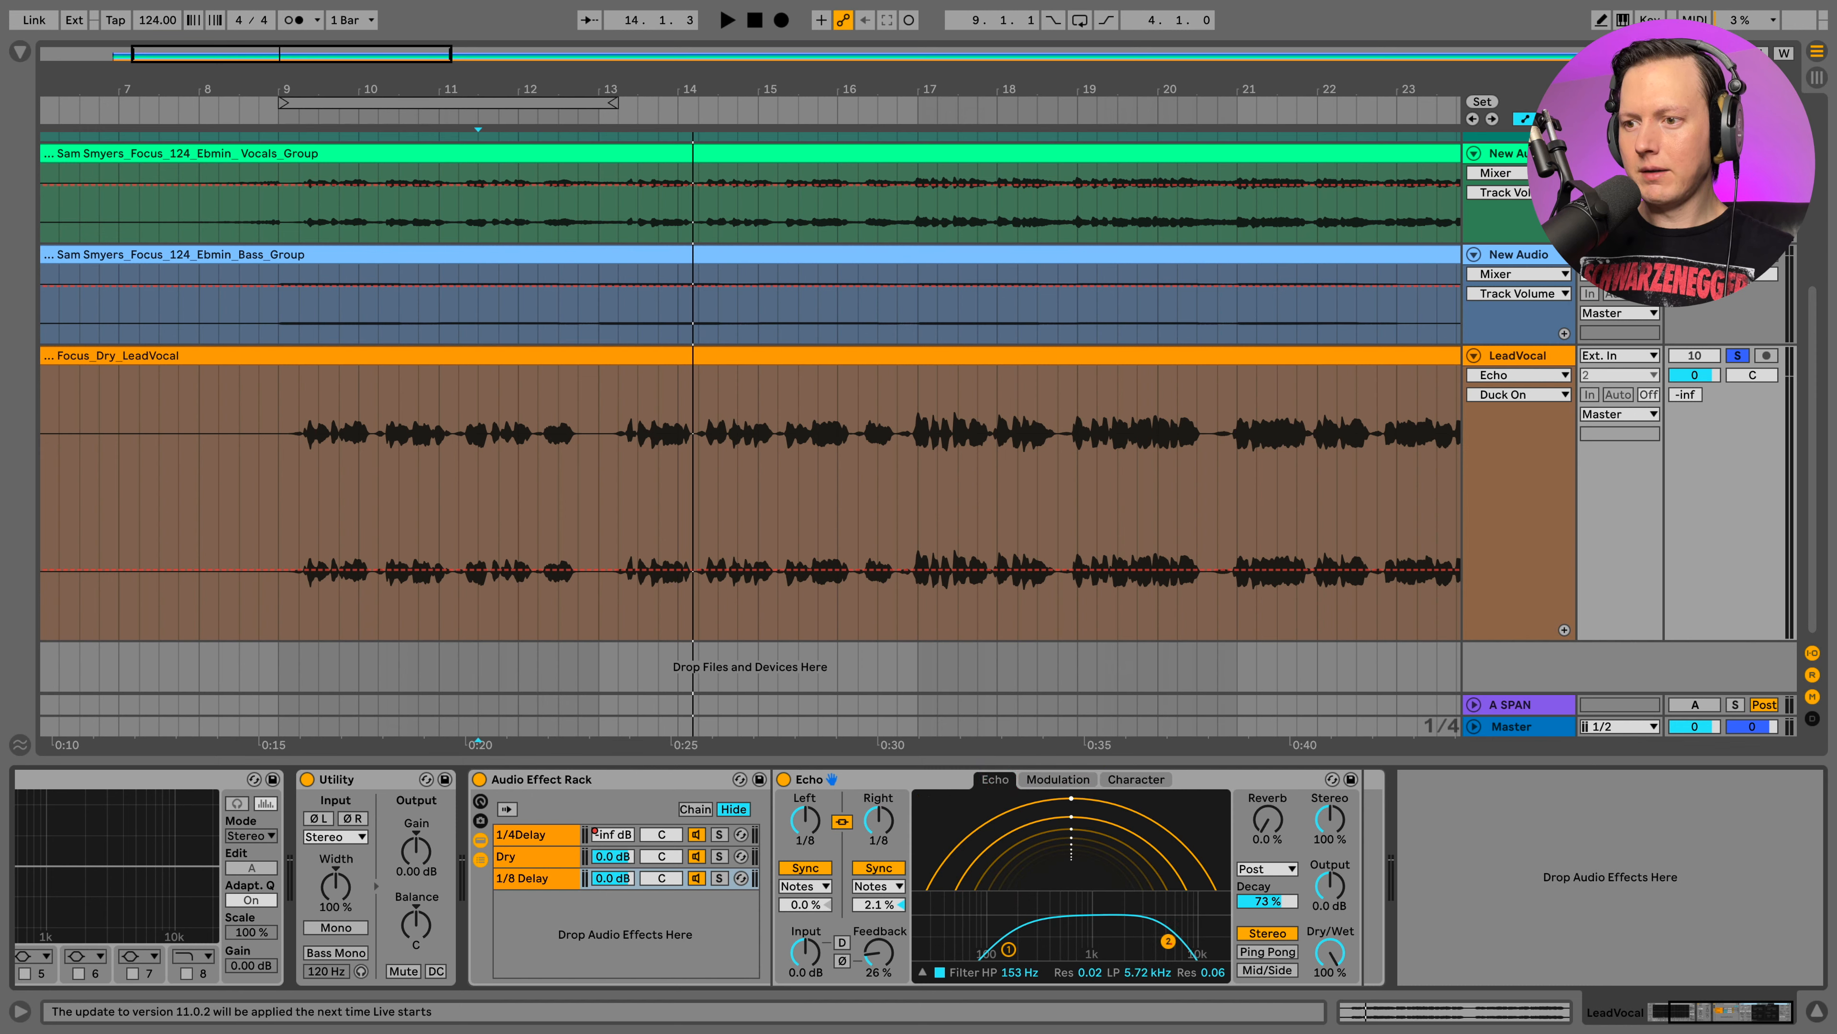
# Solo the 1/8 Delay chain, play the vocal and set the chain's Echo feedback to 45%
pyautogui.click(722, 879)
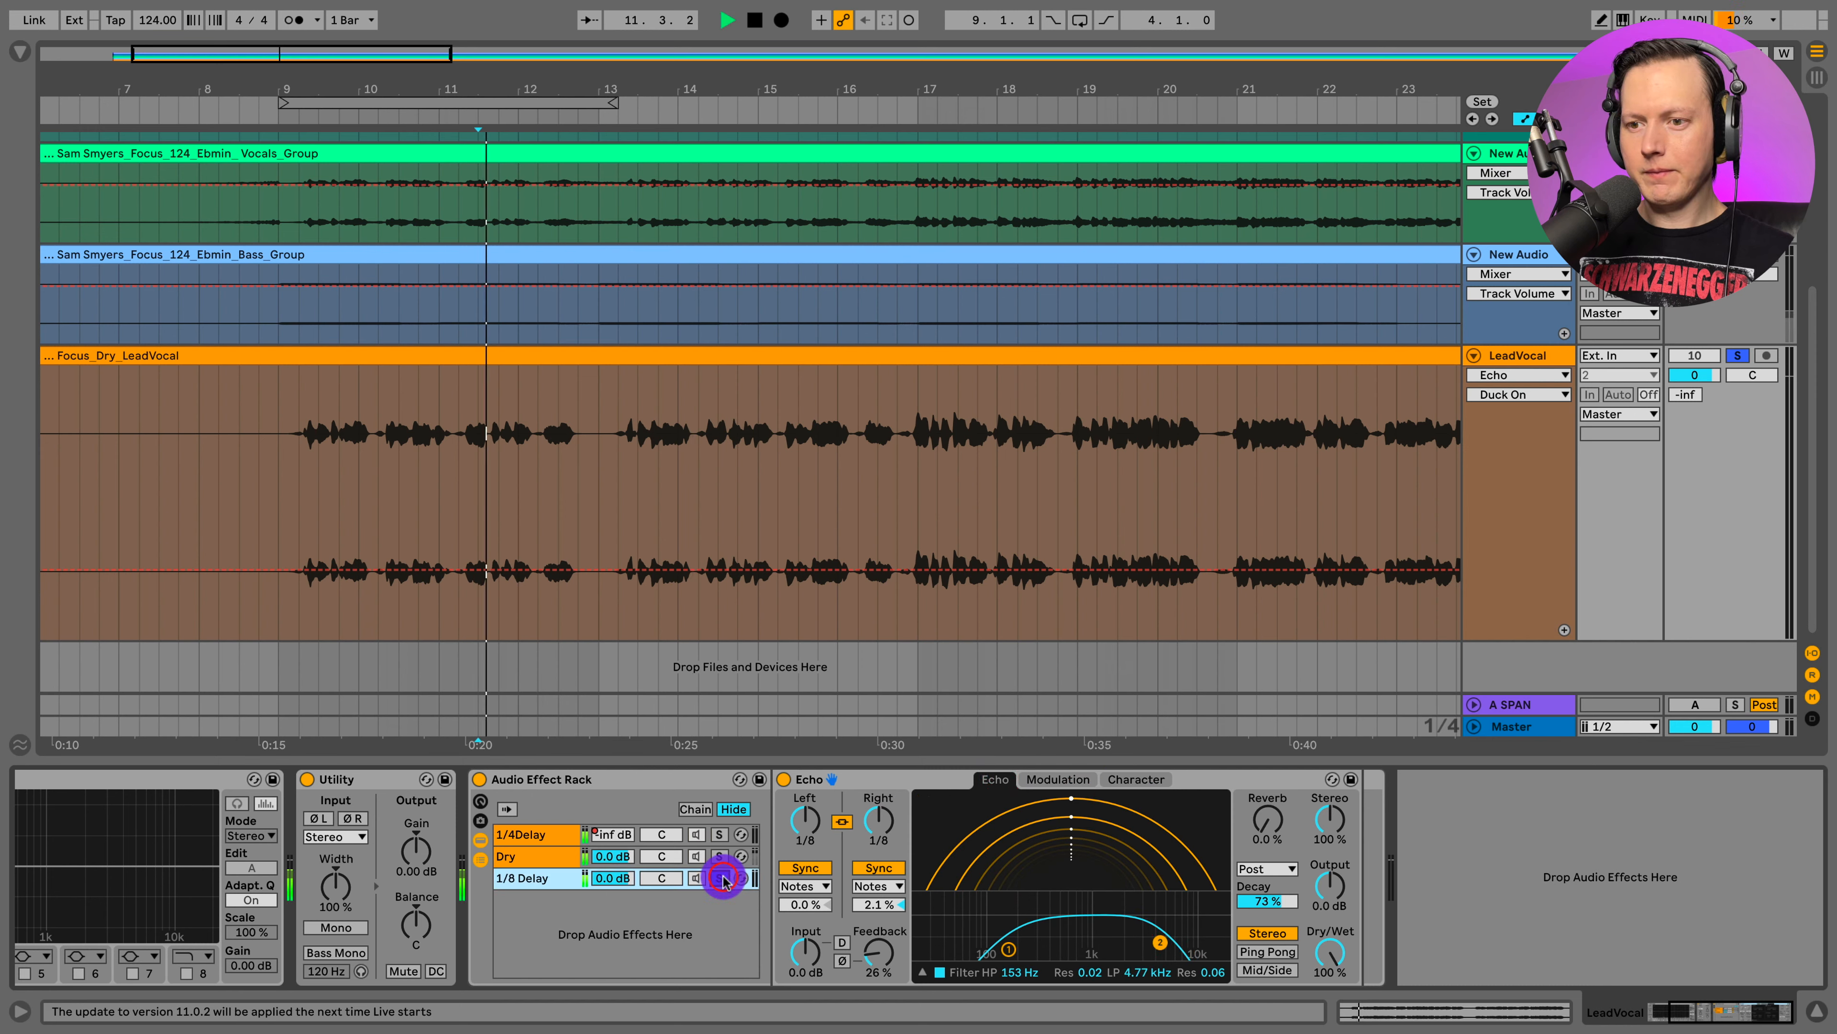
pyautogui.press('space')
pyautogui.moveTo(895, 950)
pyautogui.mouseDown()
pyautogui.moveTo(834, 932)
pyautogui.moveTo(904, 965)
pyautogui.moveTo(877, 959)
pyautogui.mouseUp()
pyautogui.click(671, 857)
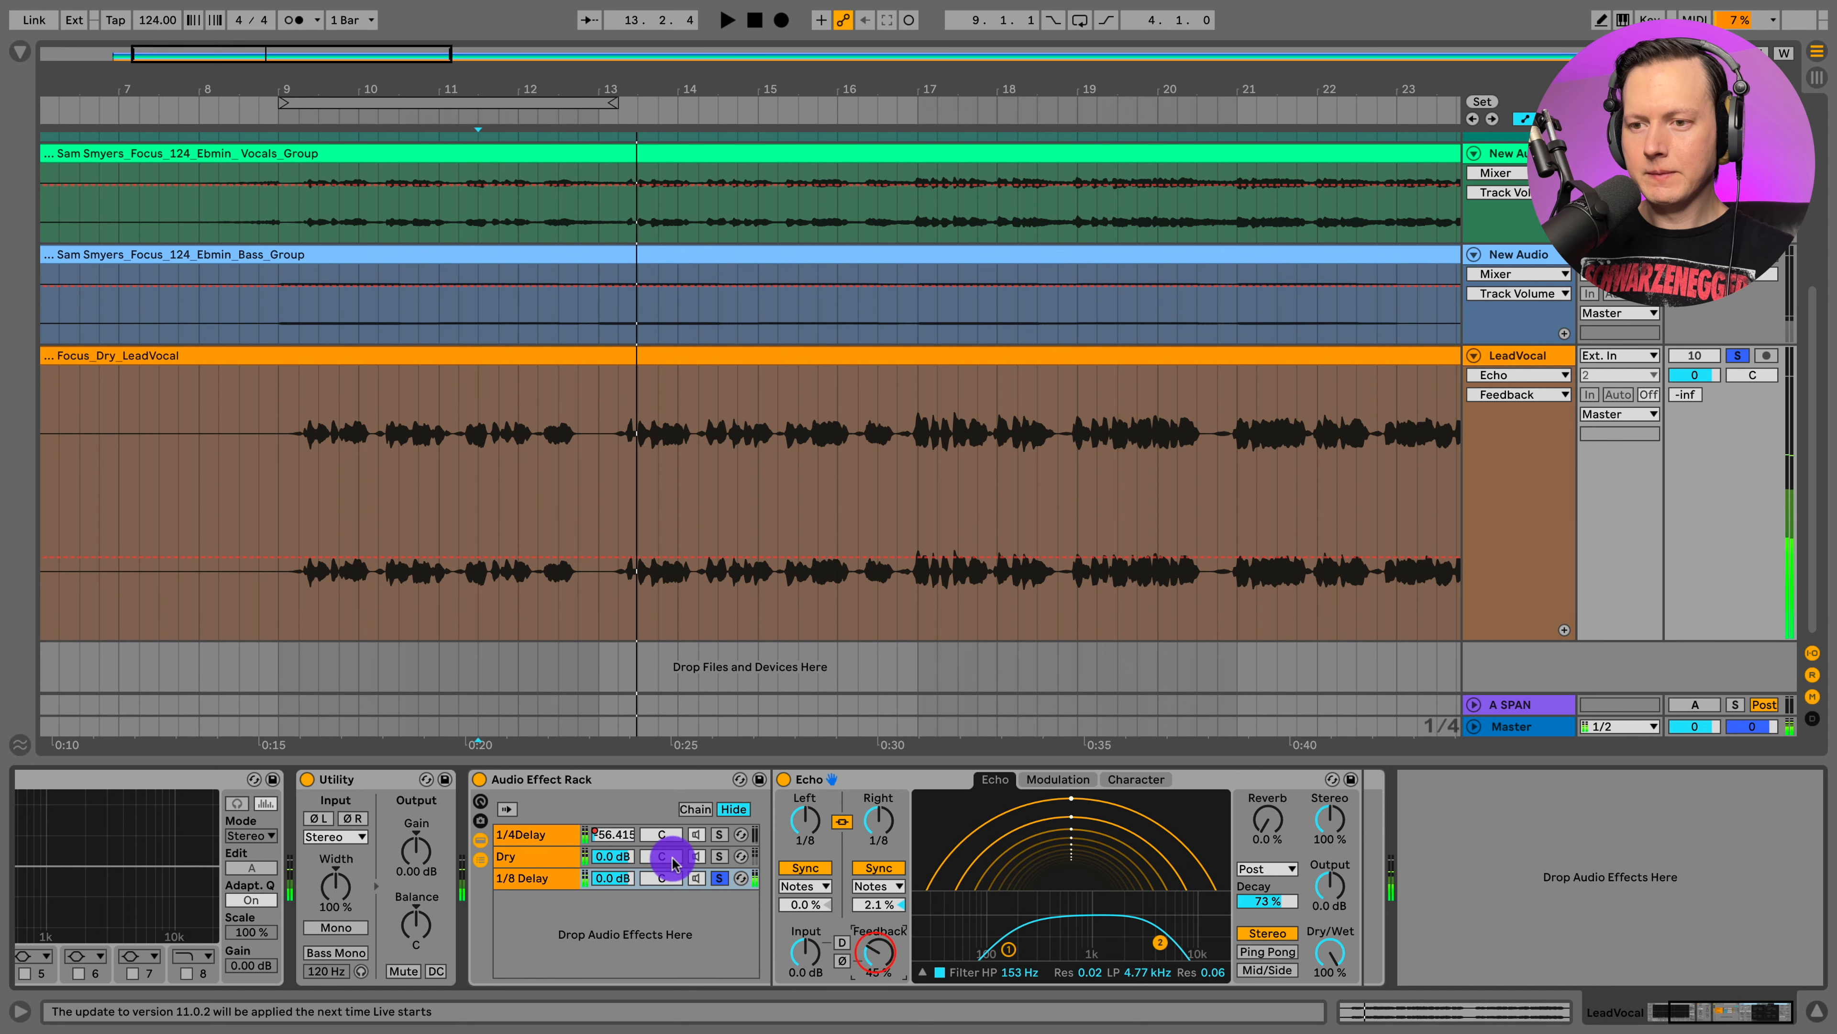
# Set the 1/8 Delay chain volume to -20.0 dB while playing it with the Dry chain from bar 9, then turn off the chain solos
pyautogui.click(718, 856)
pyautogui.moveTo(613, 878); pyautogui.dragTo(613, 888)
pyautogui.click(280, 599)
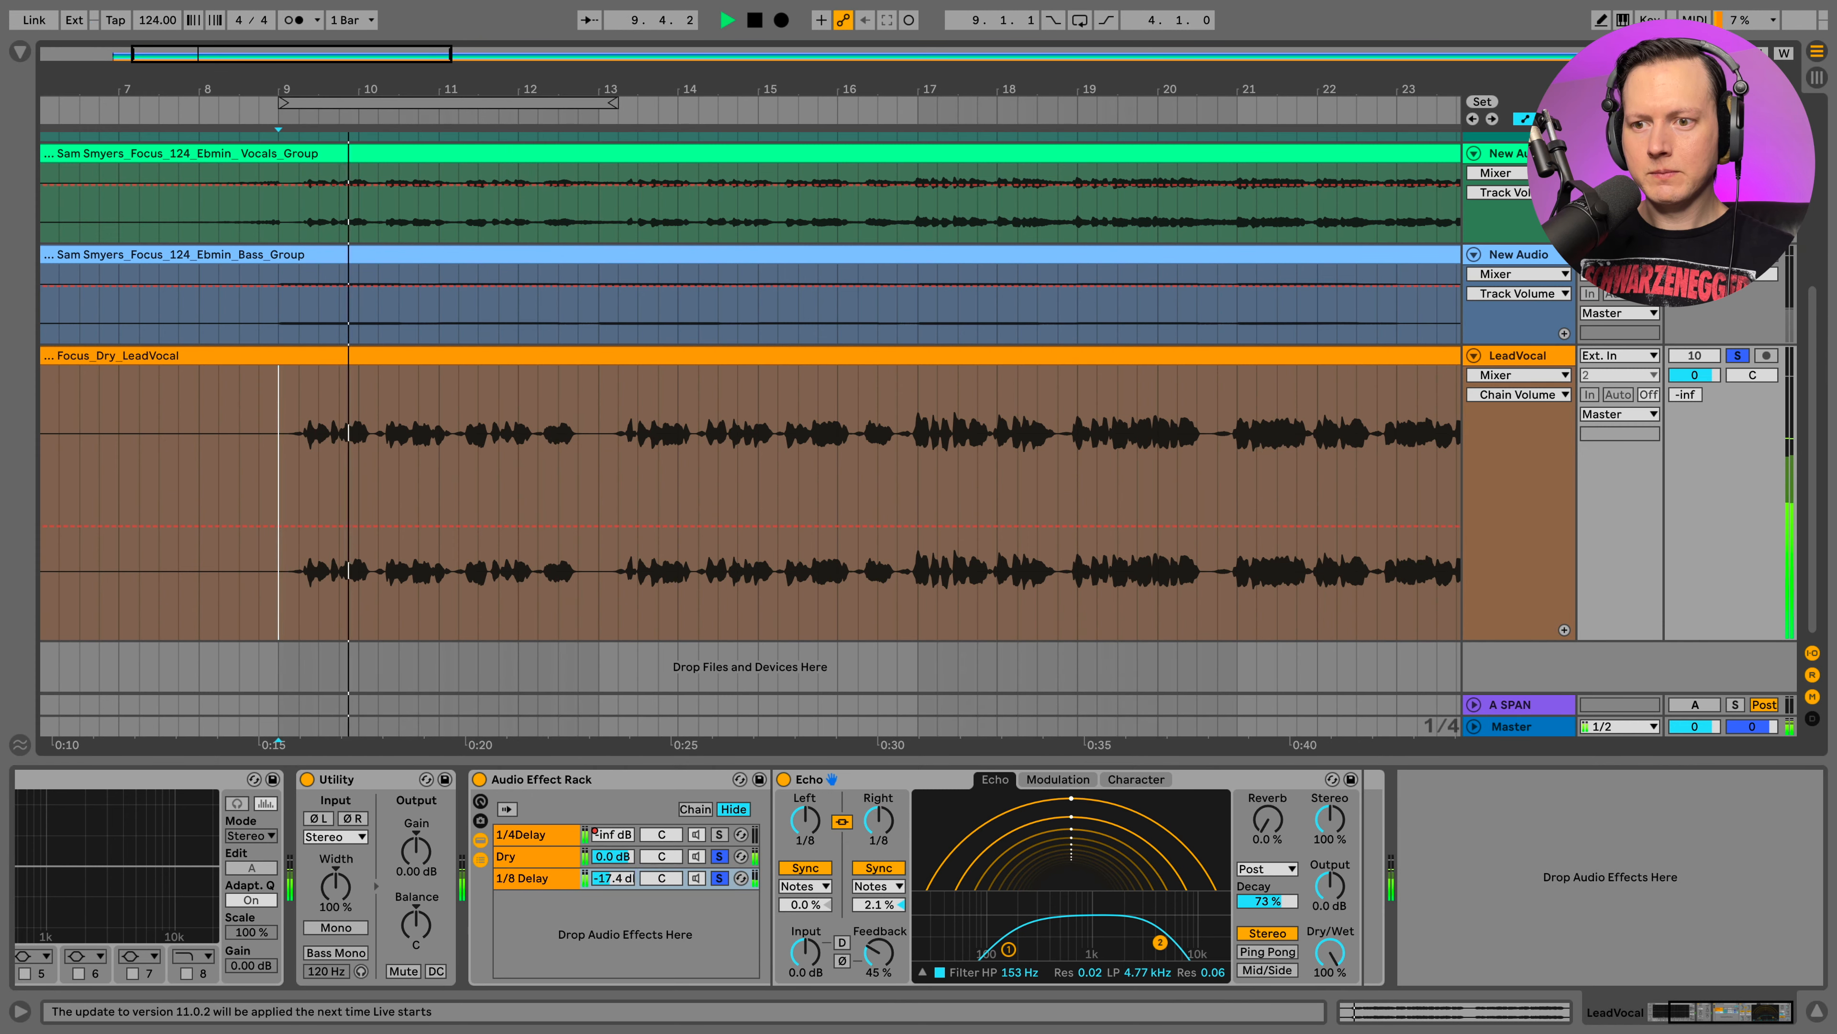
pyautogui.moveTo(613, 878); pyautogui.dragTo(613, 891)
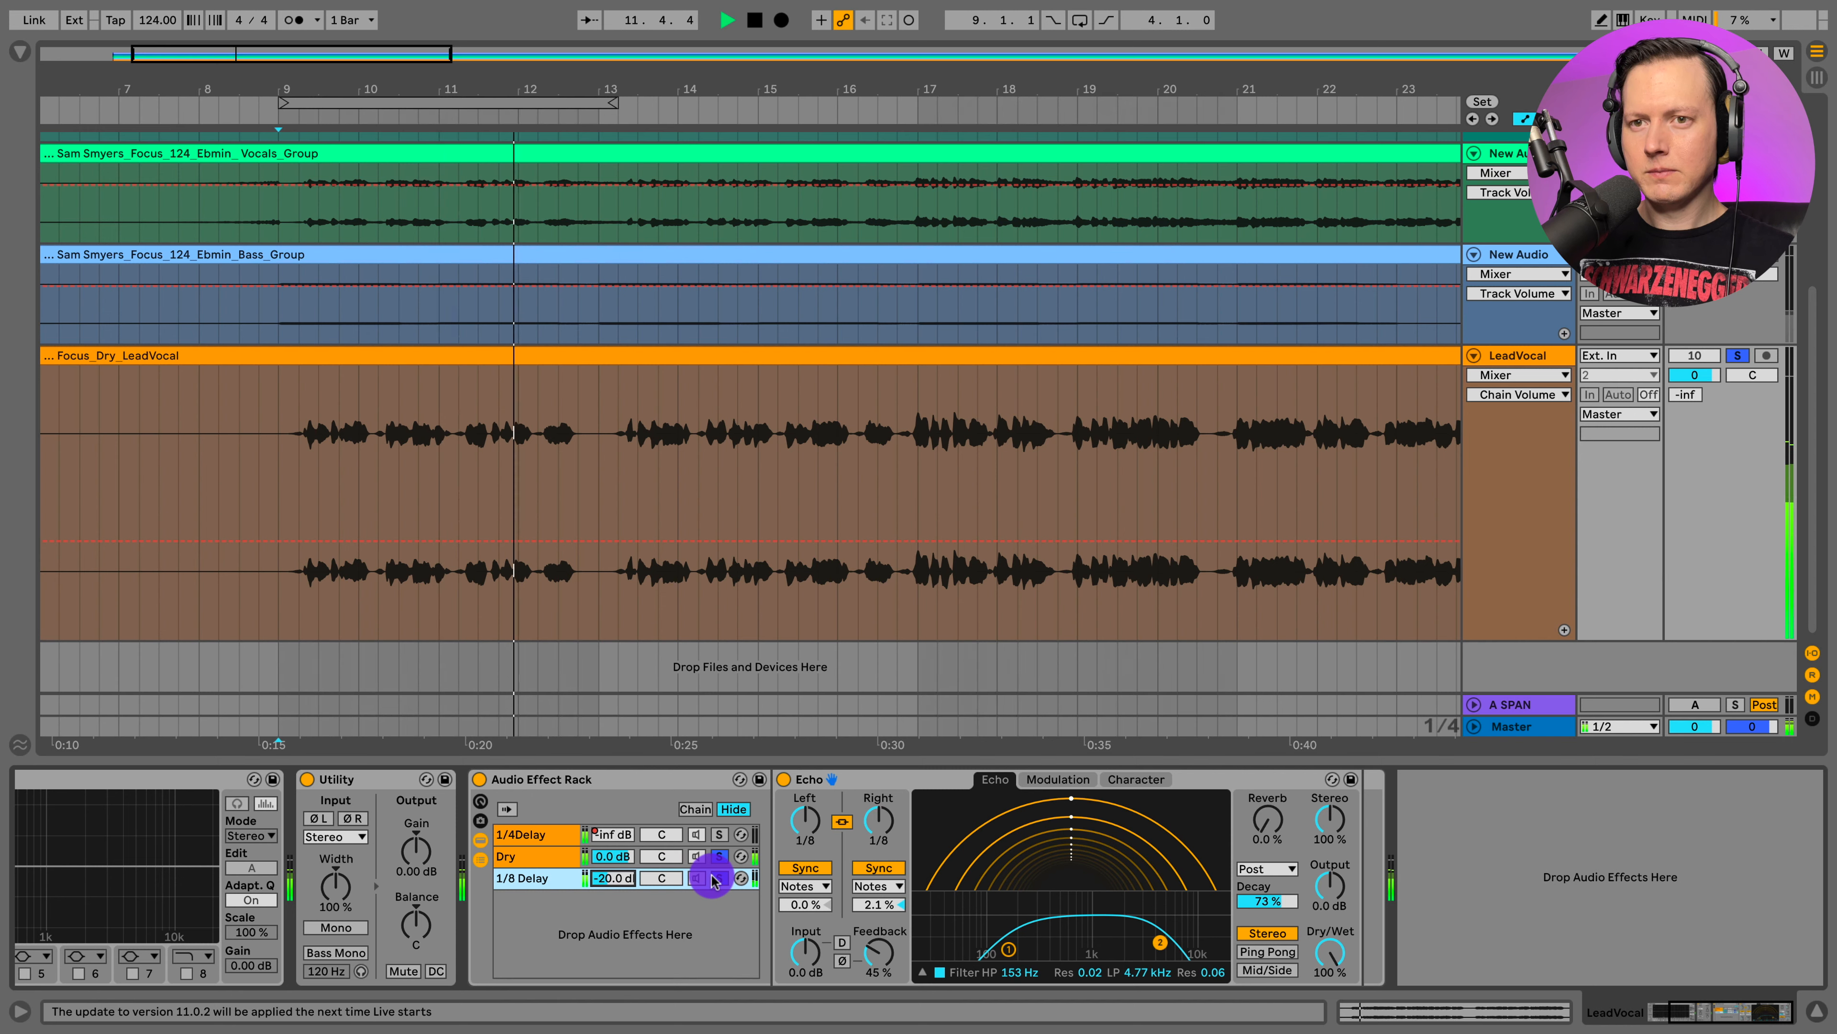
pyautogui.click(721, 878)
# Show the 1/4Delay chain's volume automation and play the lead vocal from 9.2.1 in the full mix
pyautogui.click(537, 878)
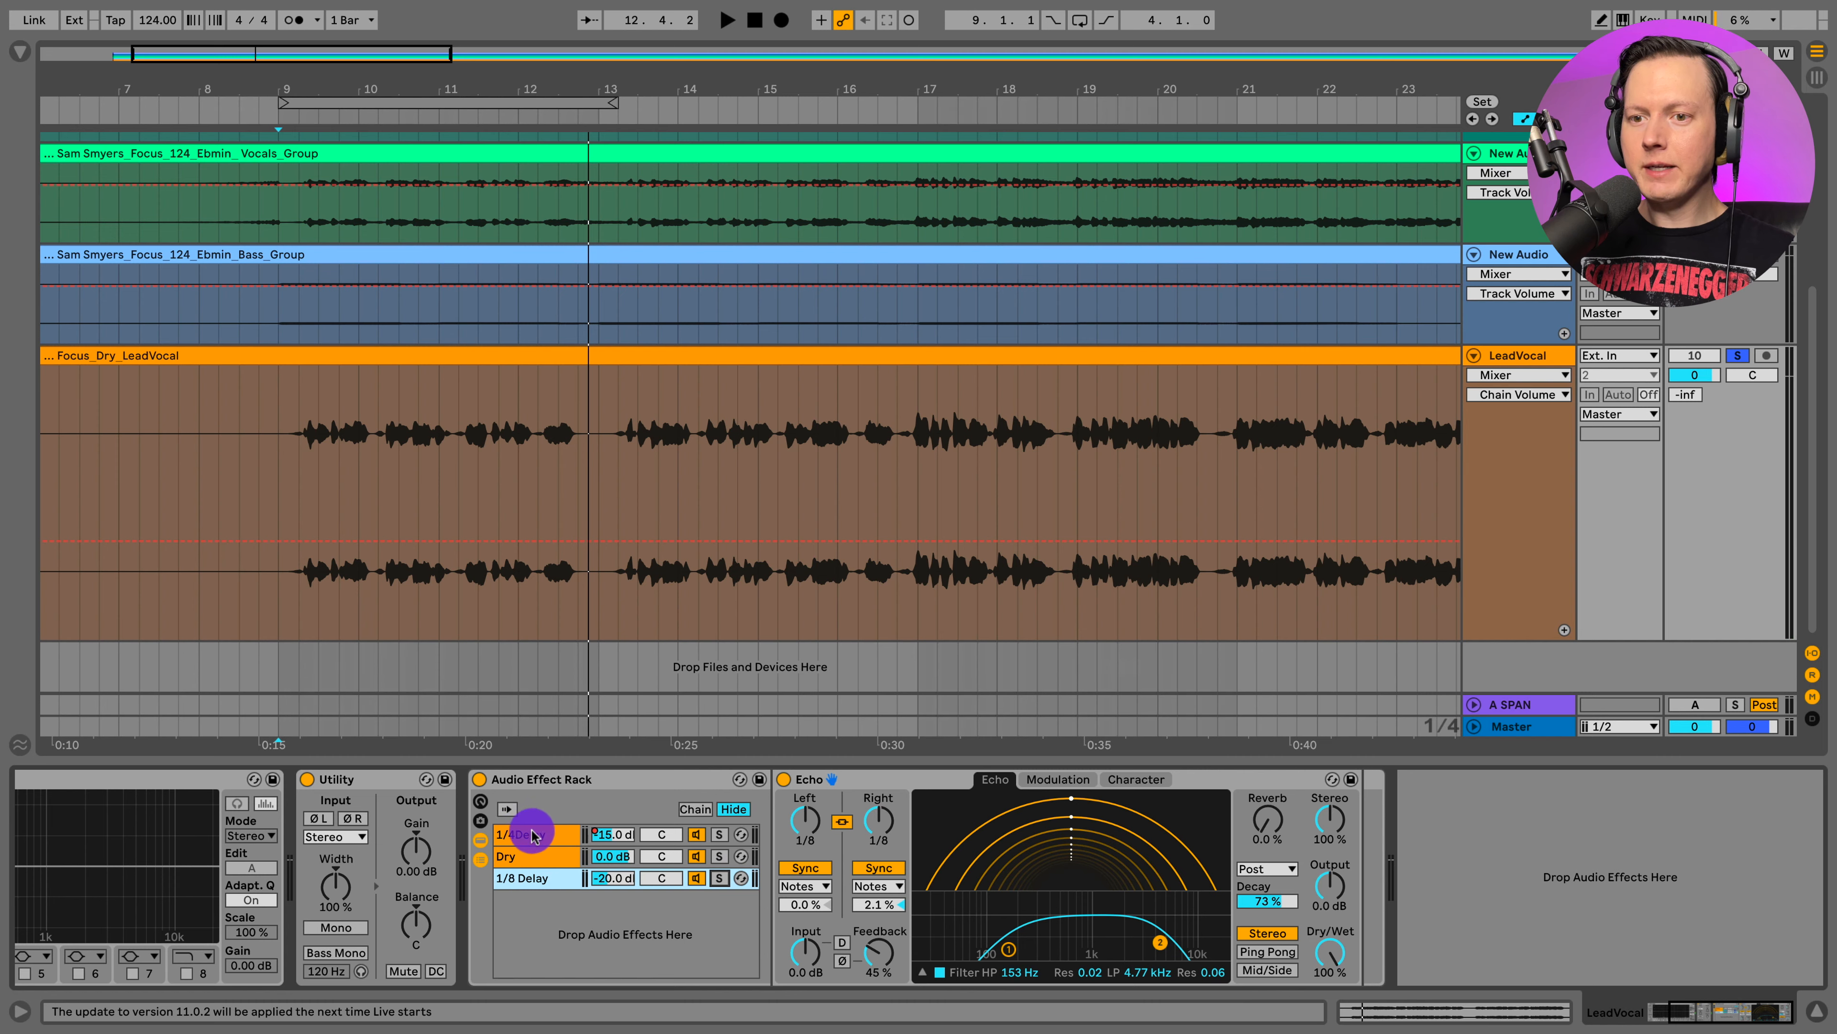
pyautogui.click(550, 633)
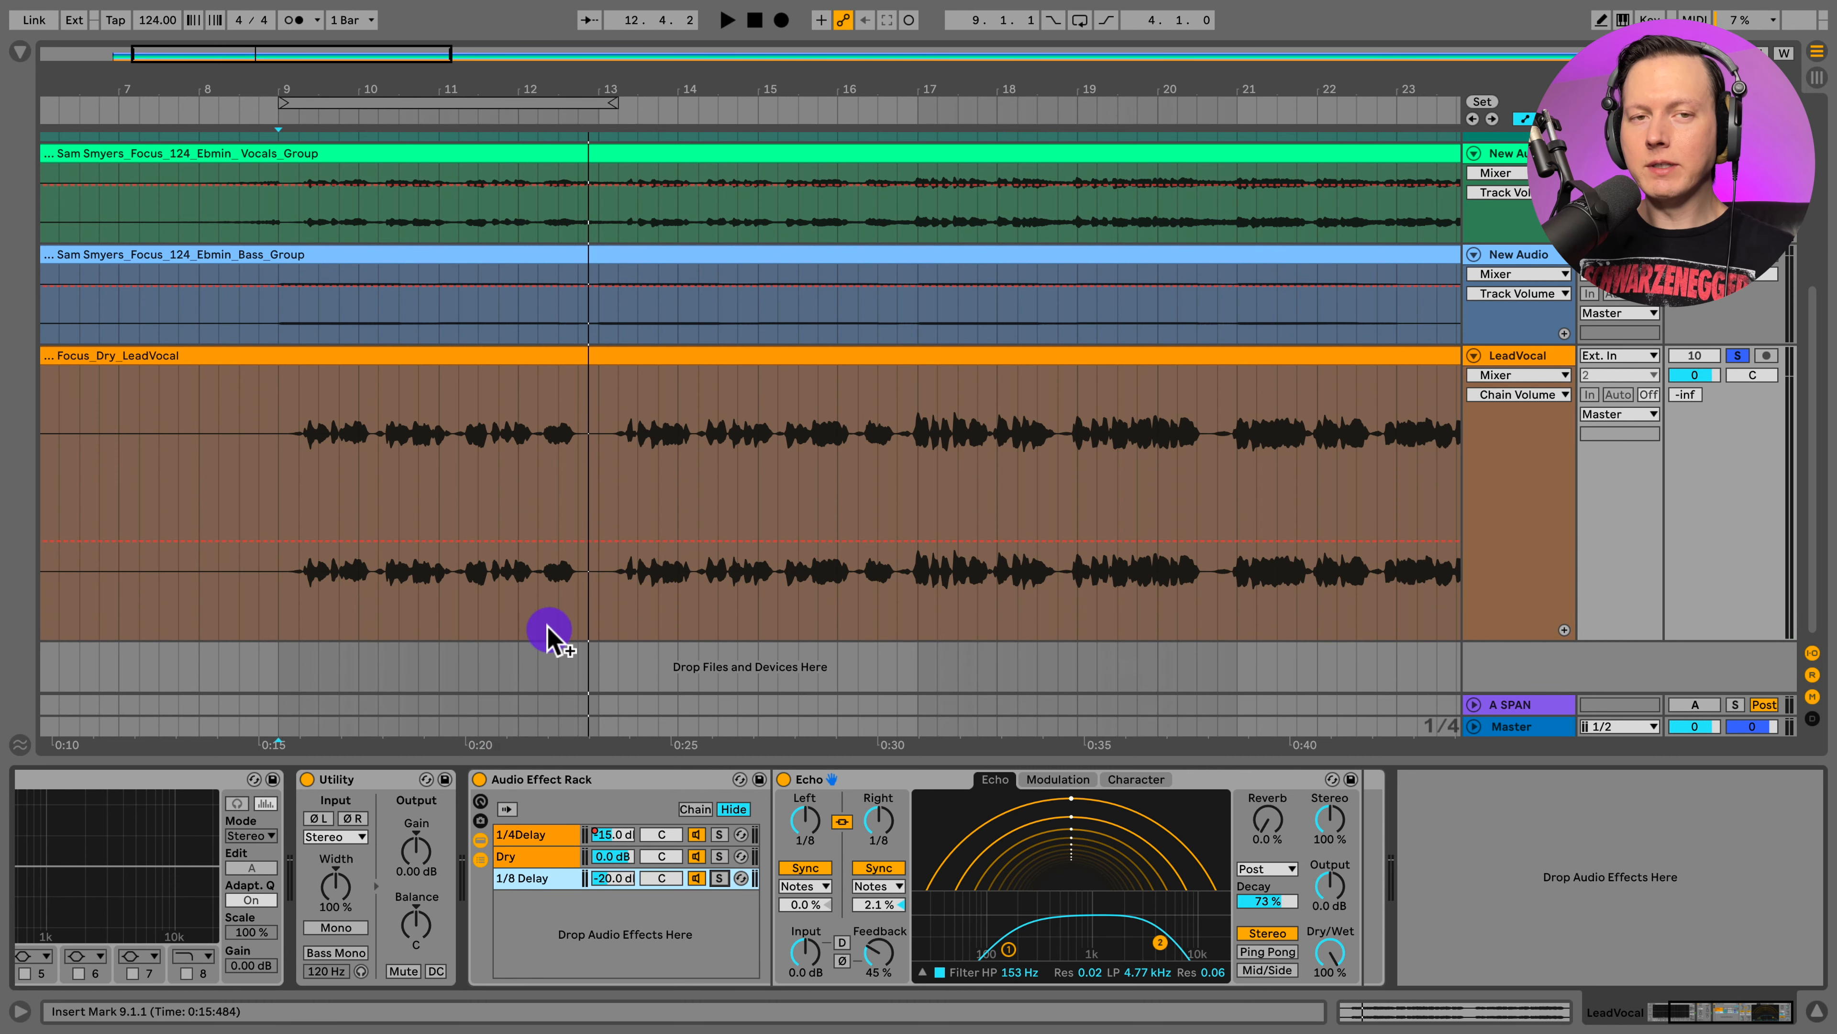
pyautogui.click(643, 785)
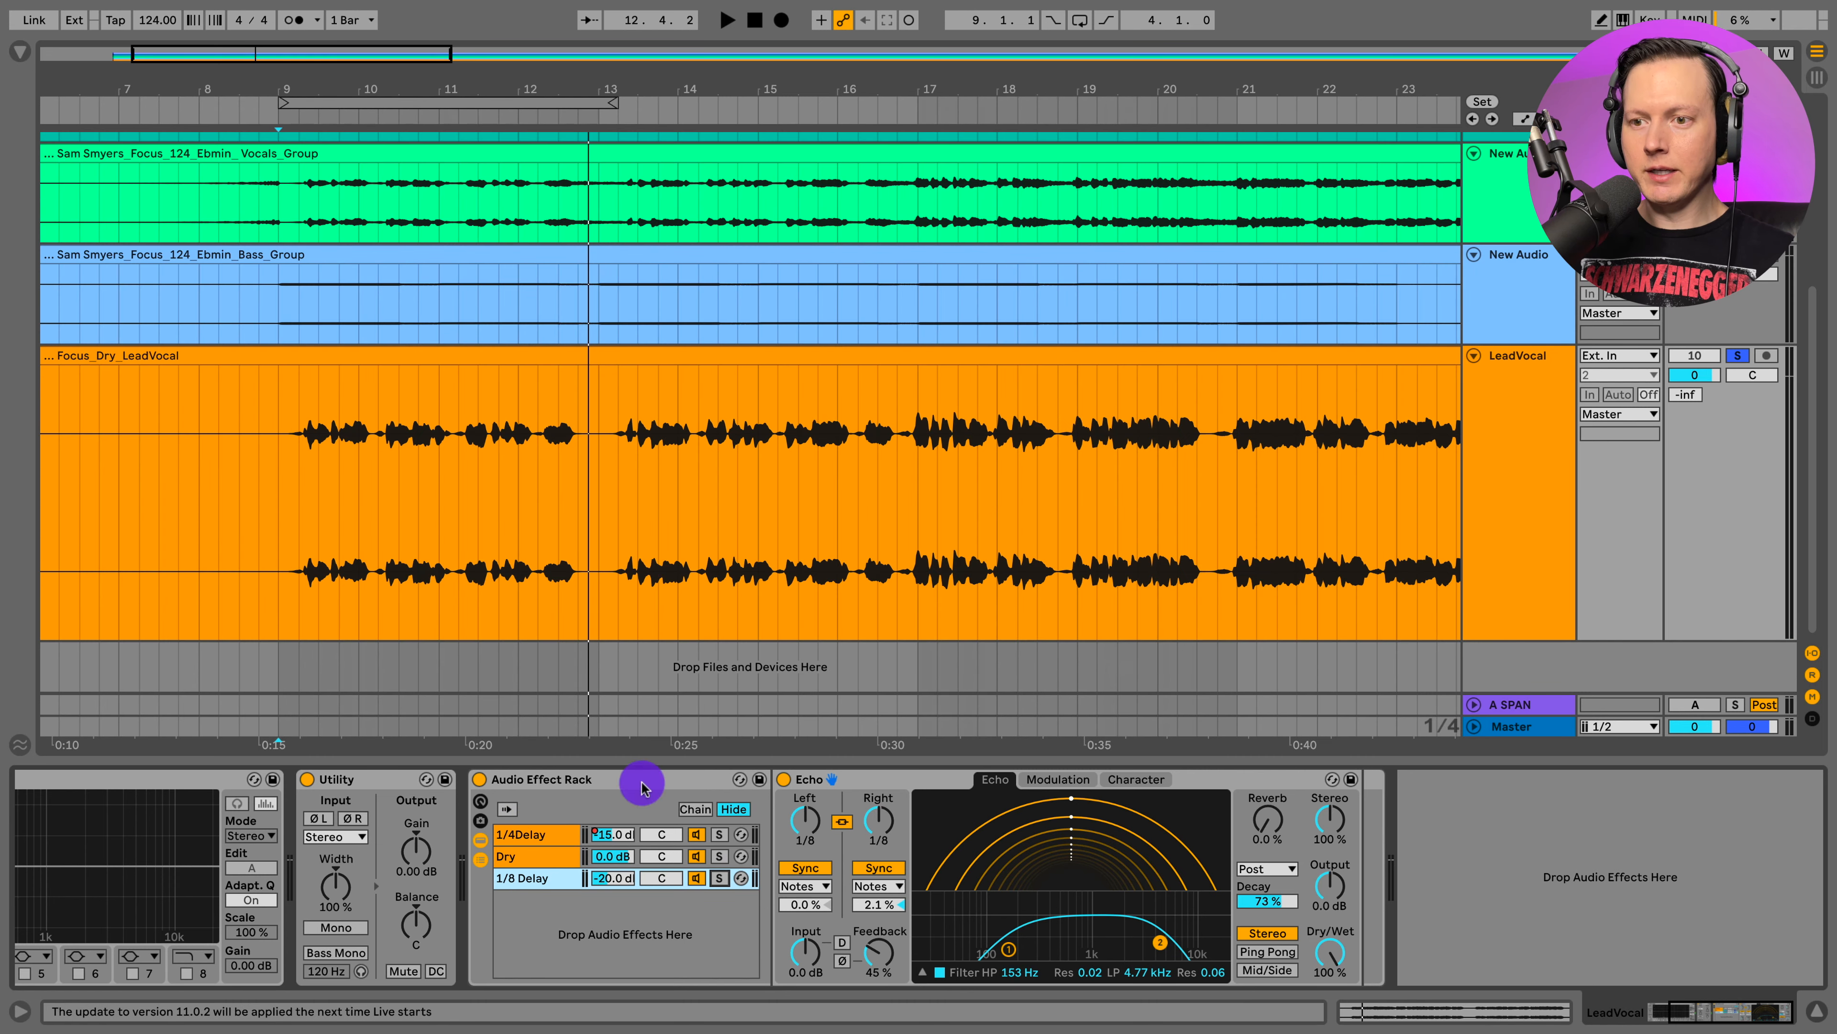
pyautogui.click(613, 834)
pyautogui.press('a')
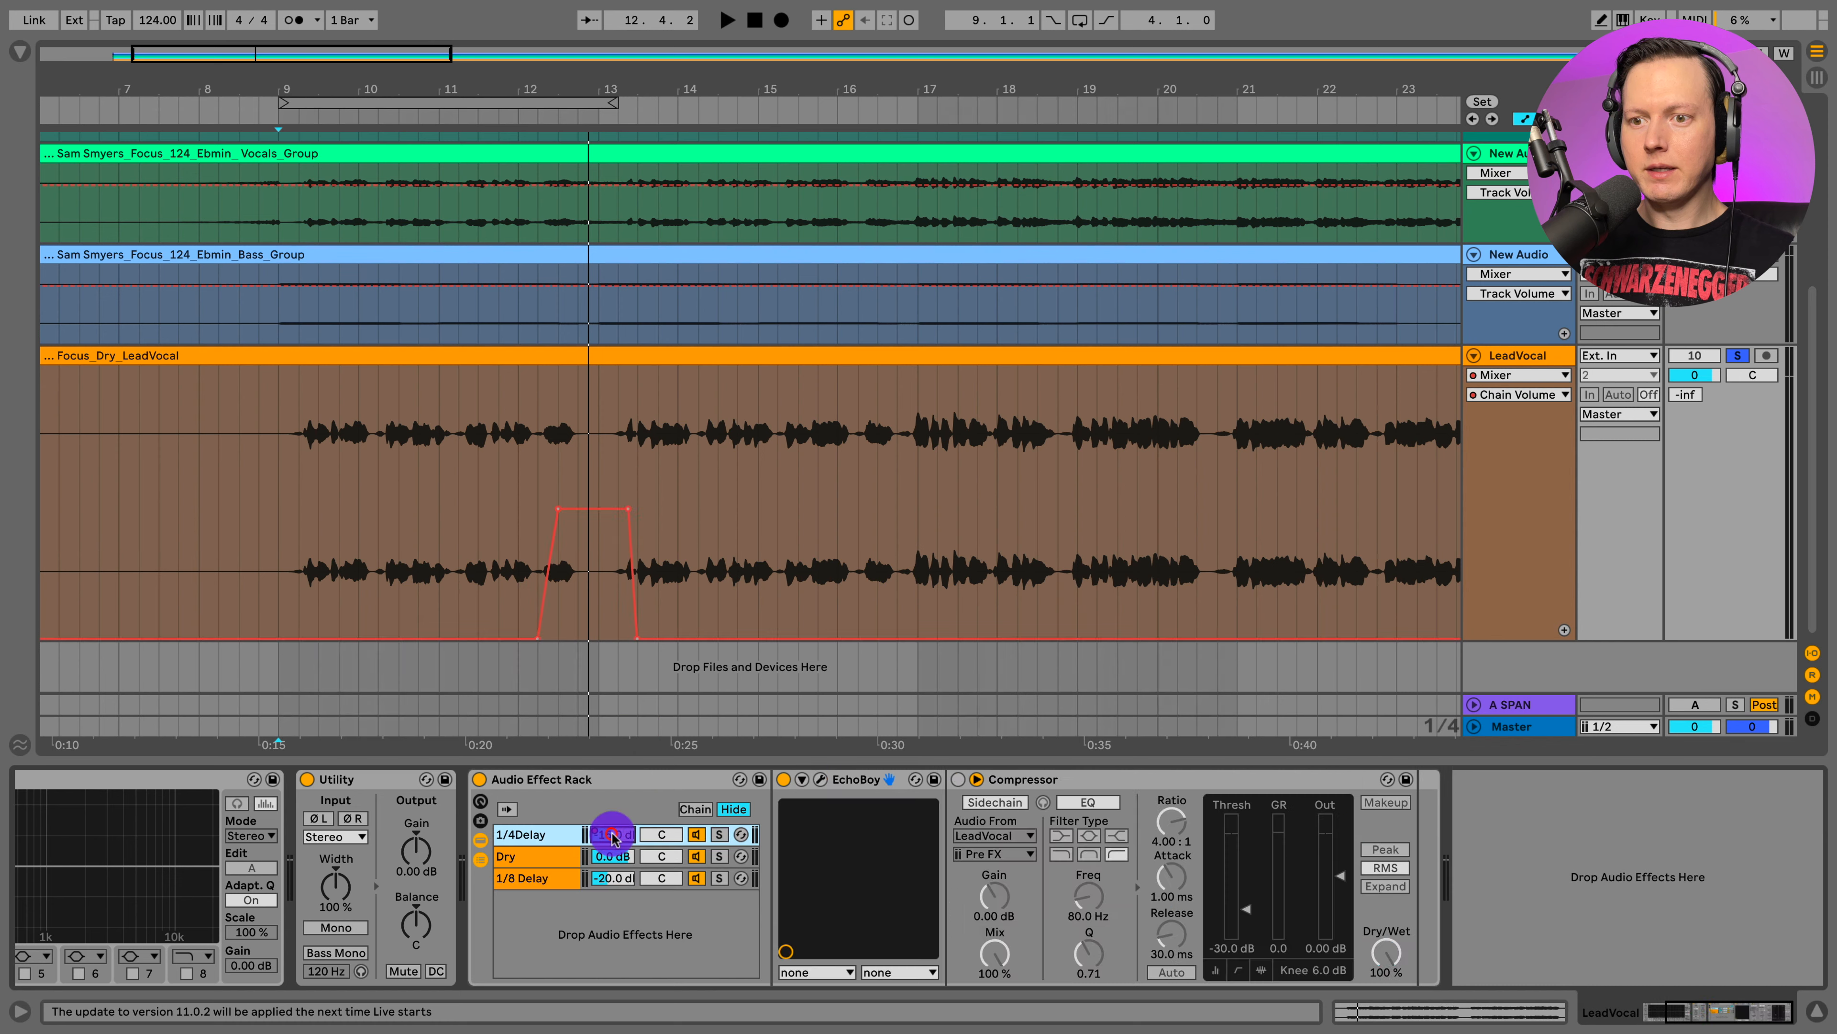
pyautogui.click(303, 529)
pyautogui.press('space')
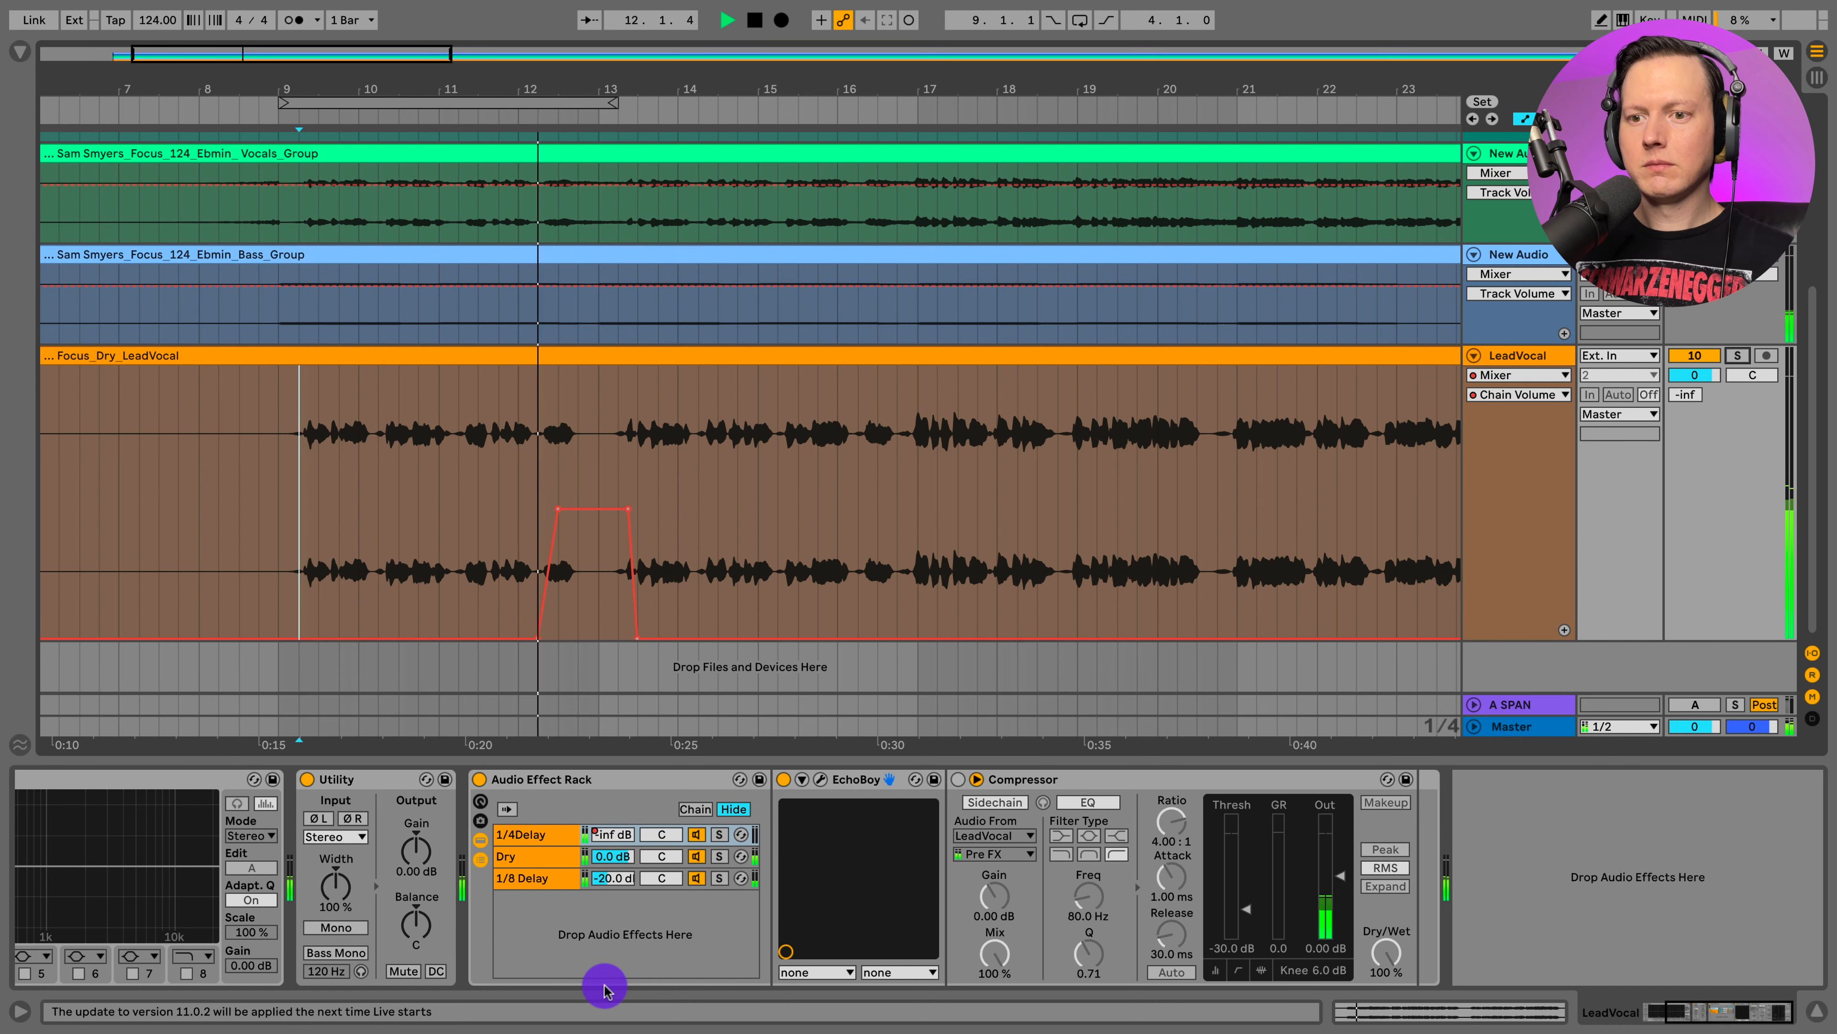
pyautogui.press('space')
# Duplicate the 1/8 Delay chain and switch both sides of the copy's Echo from Sync to Time mode
pyautogui.rightClick(531, 879)
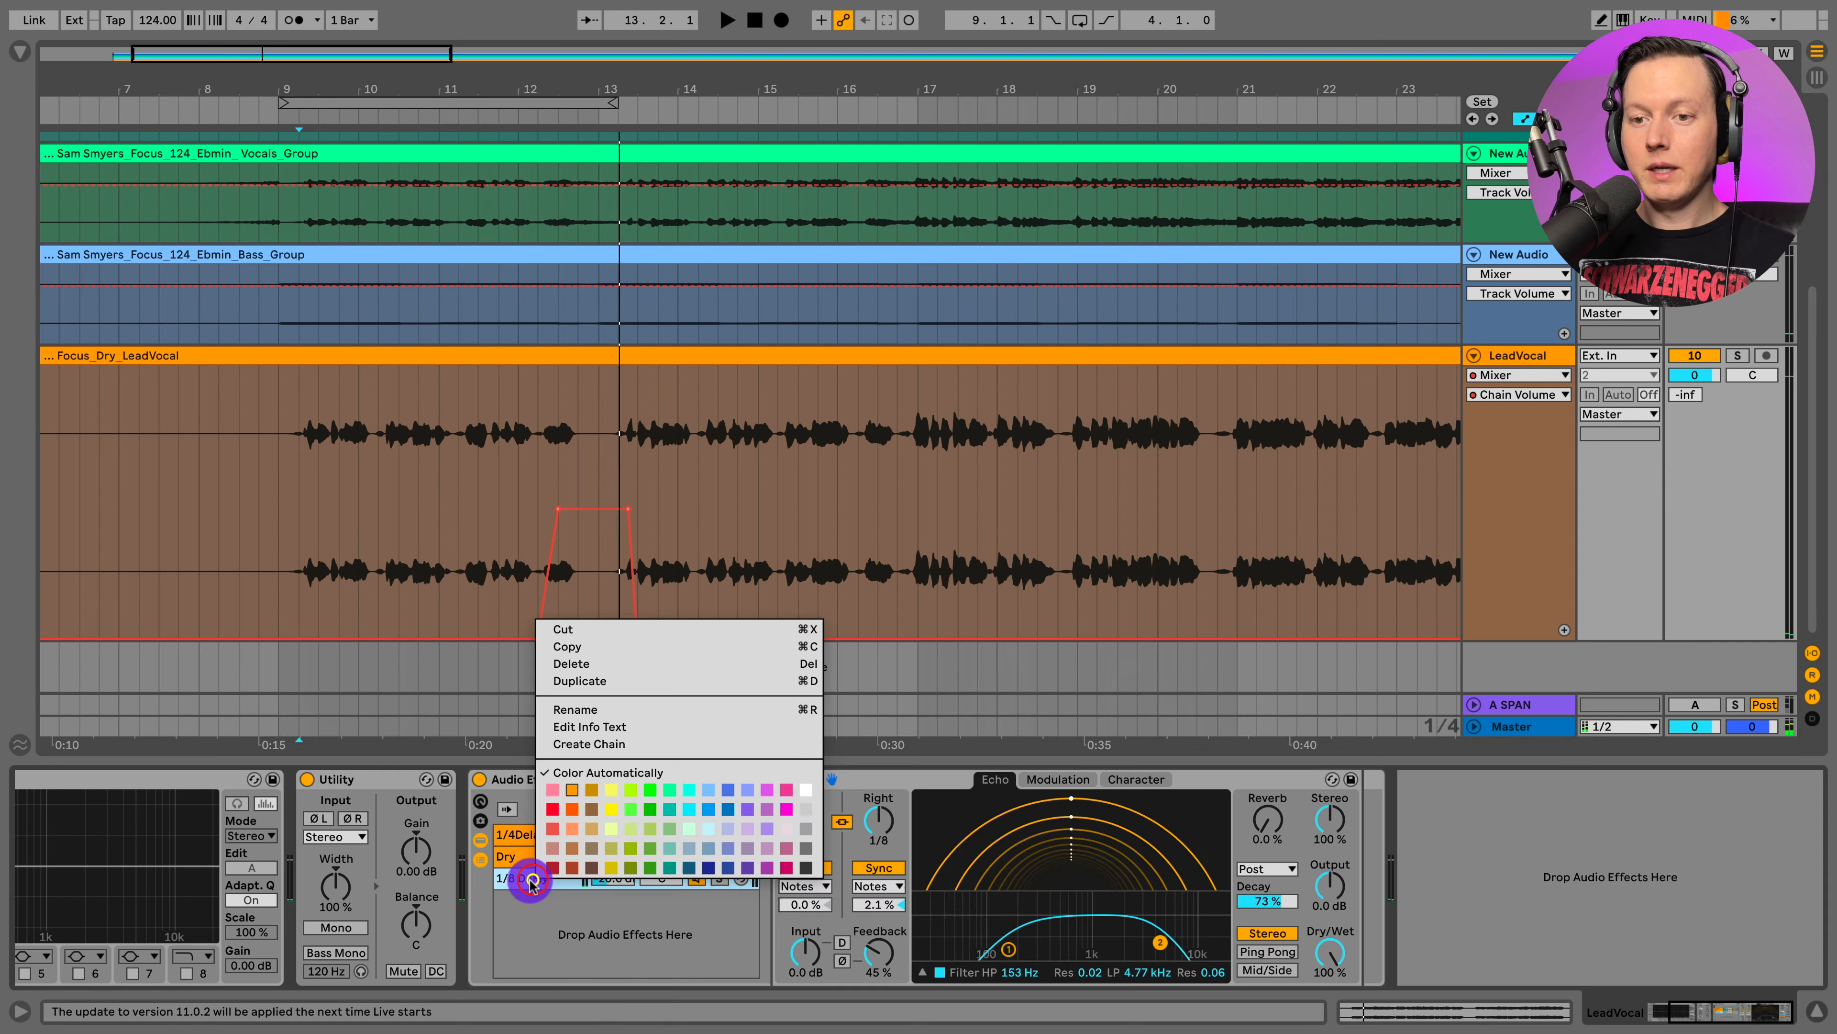
pyautogui.click(597, 680)
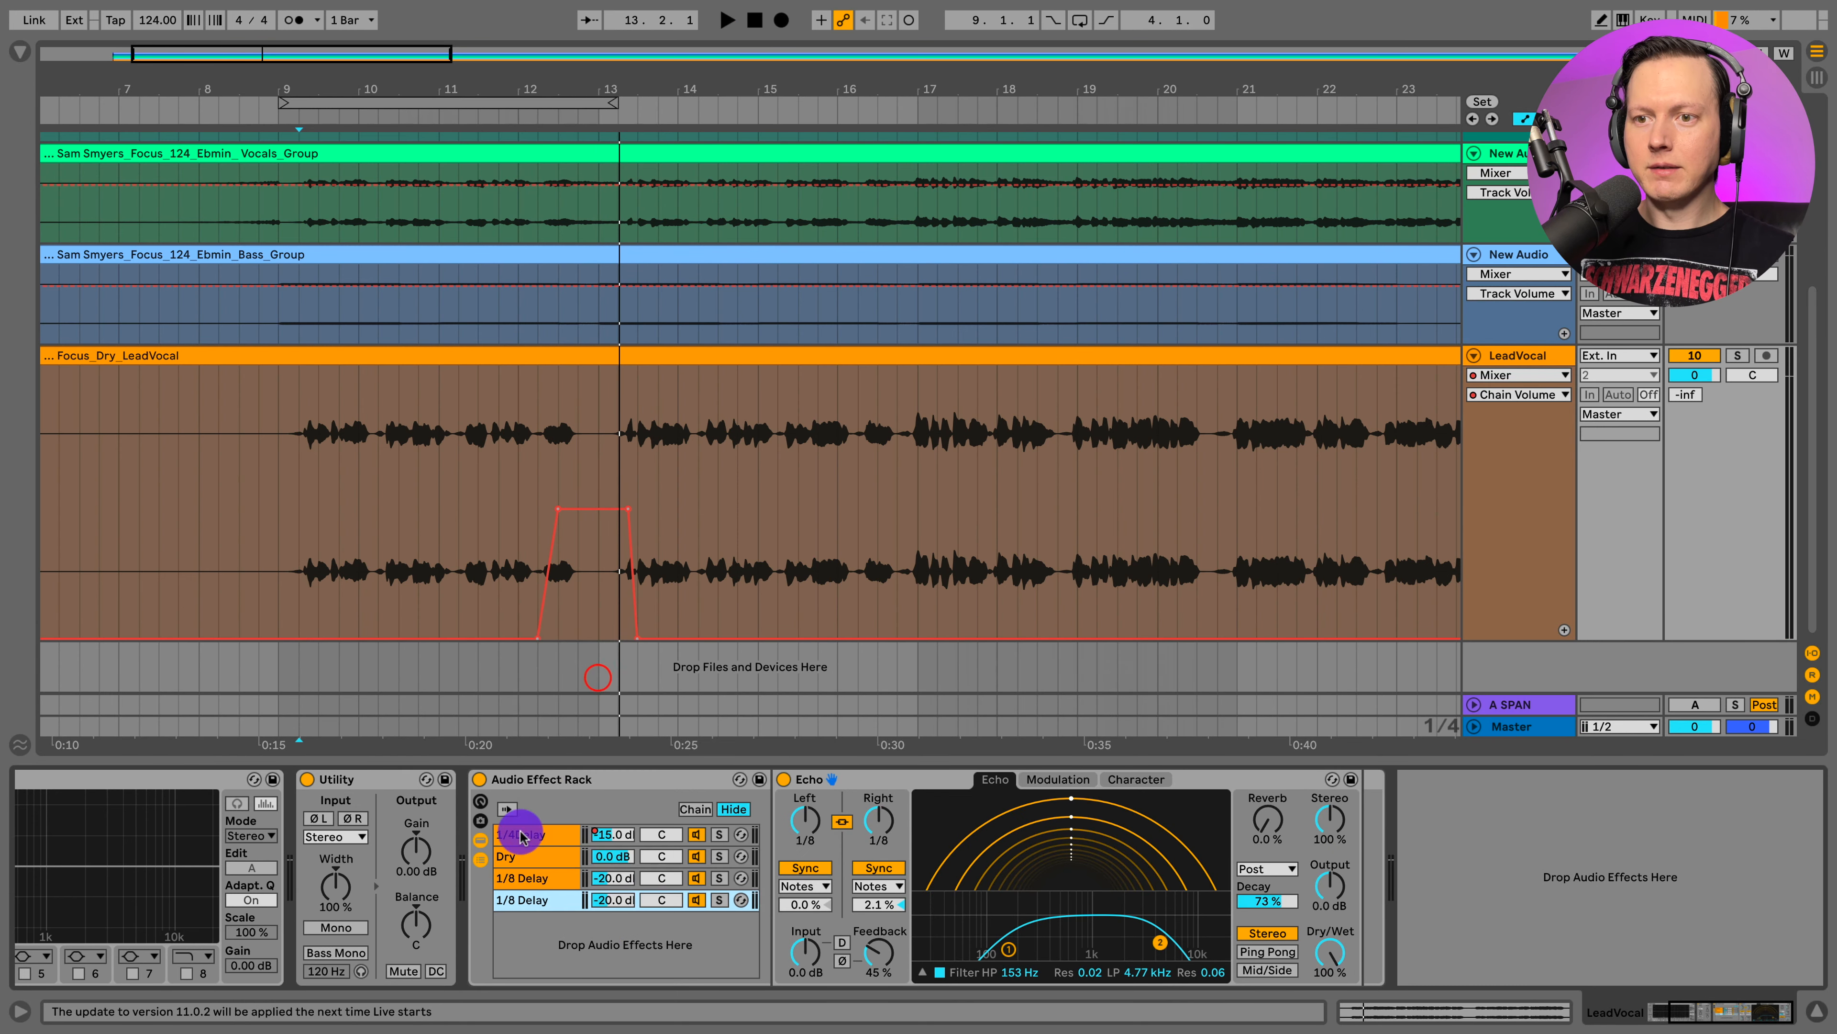
pyautogui.click(844, 822)
pyautogui.click(879, 866)
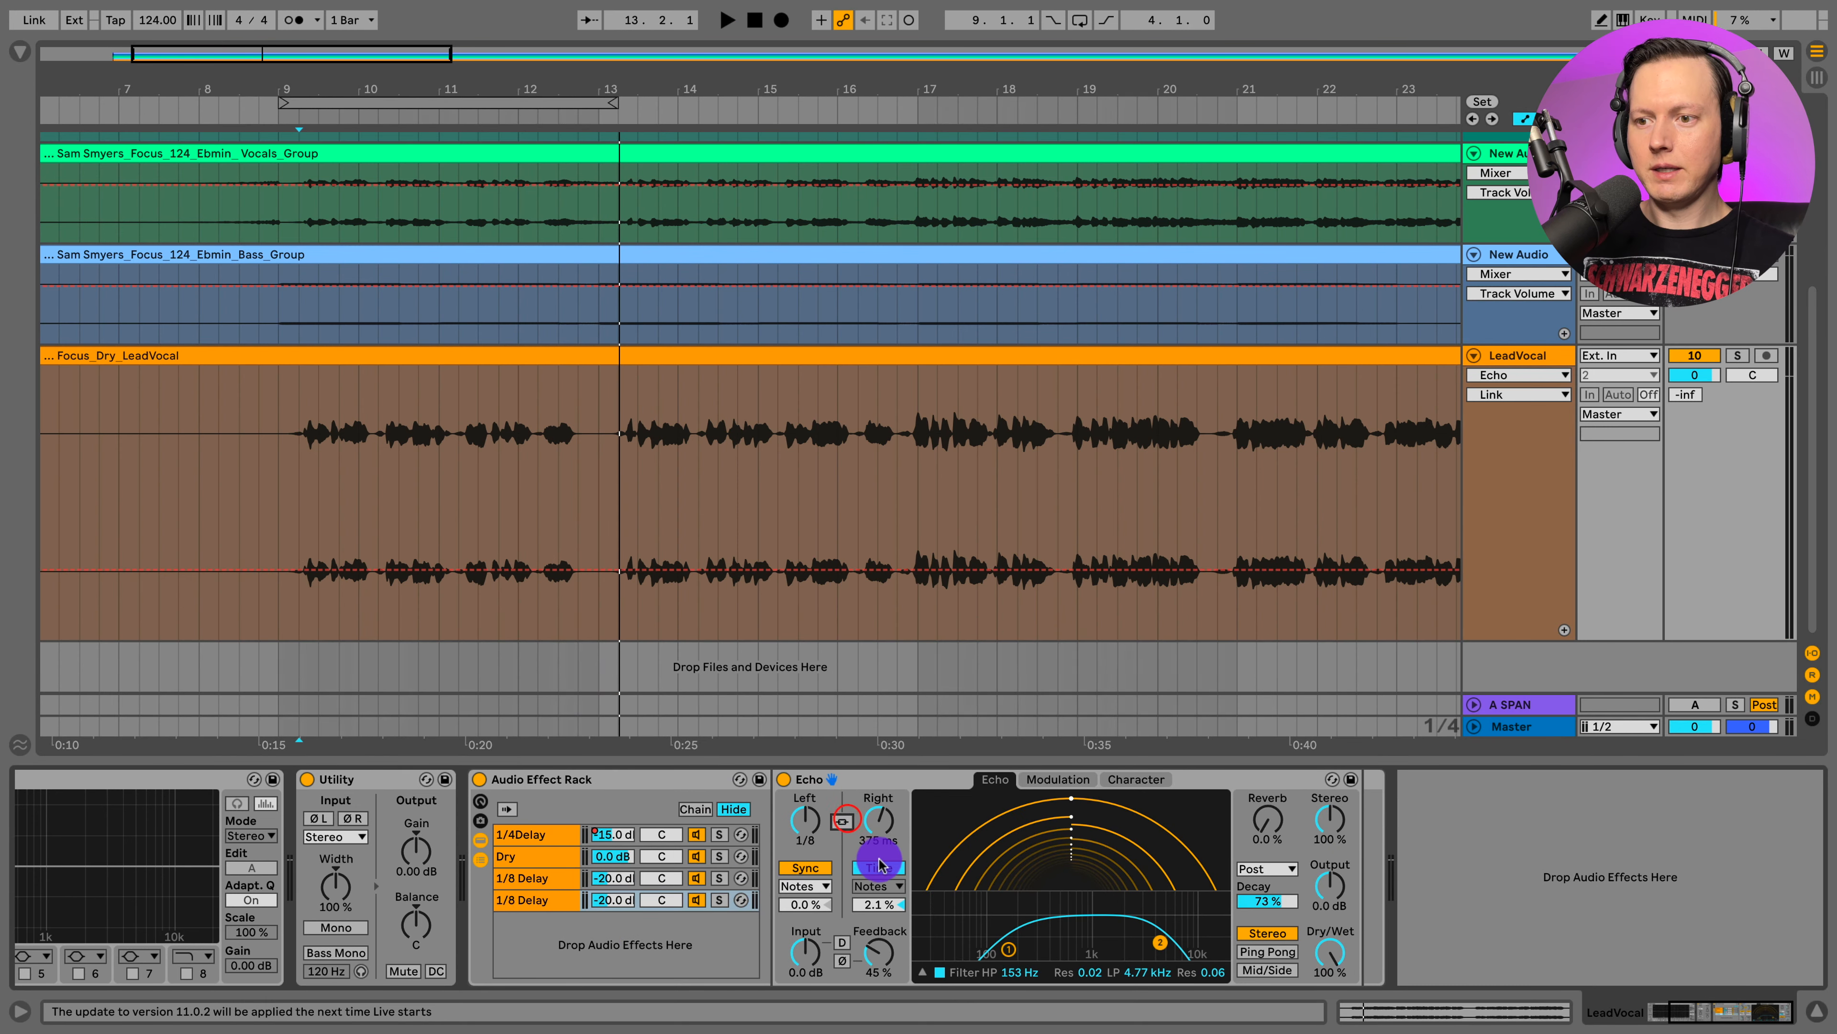
pyautogui.click(805, 866)
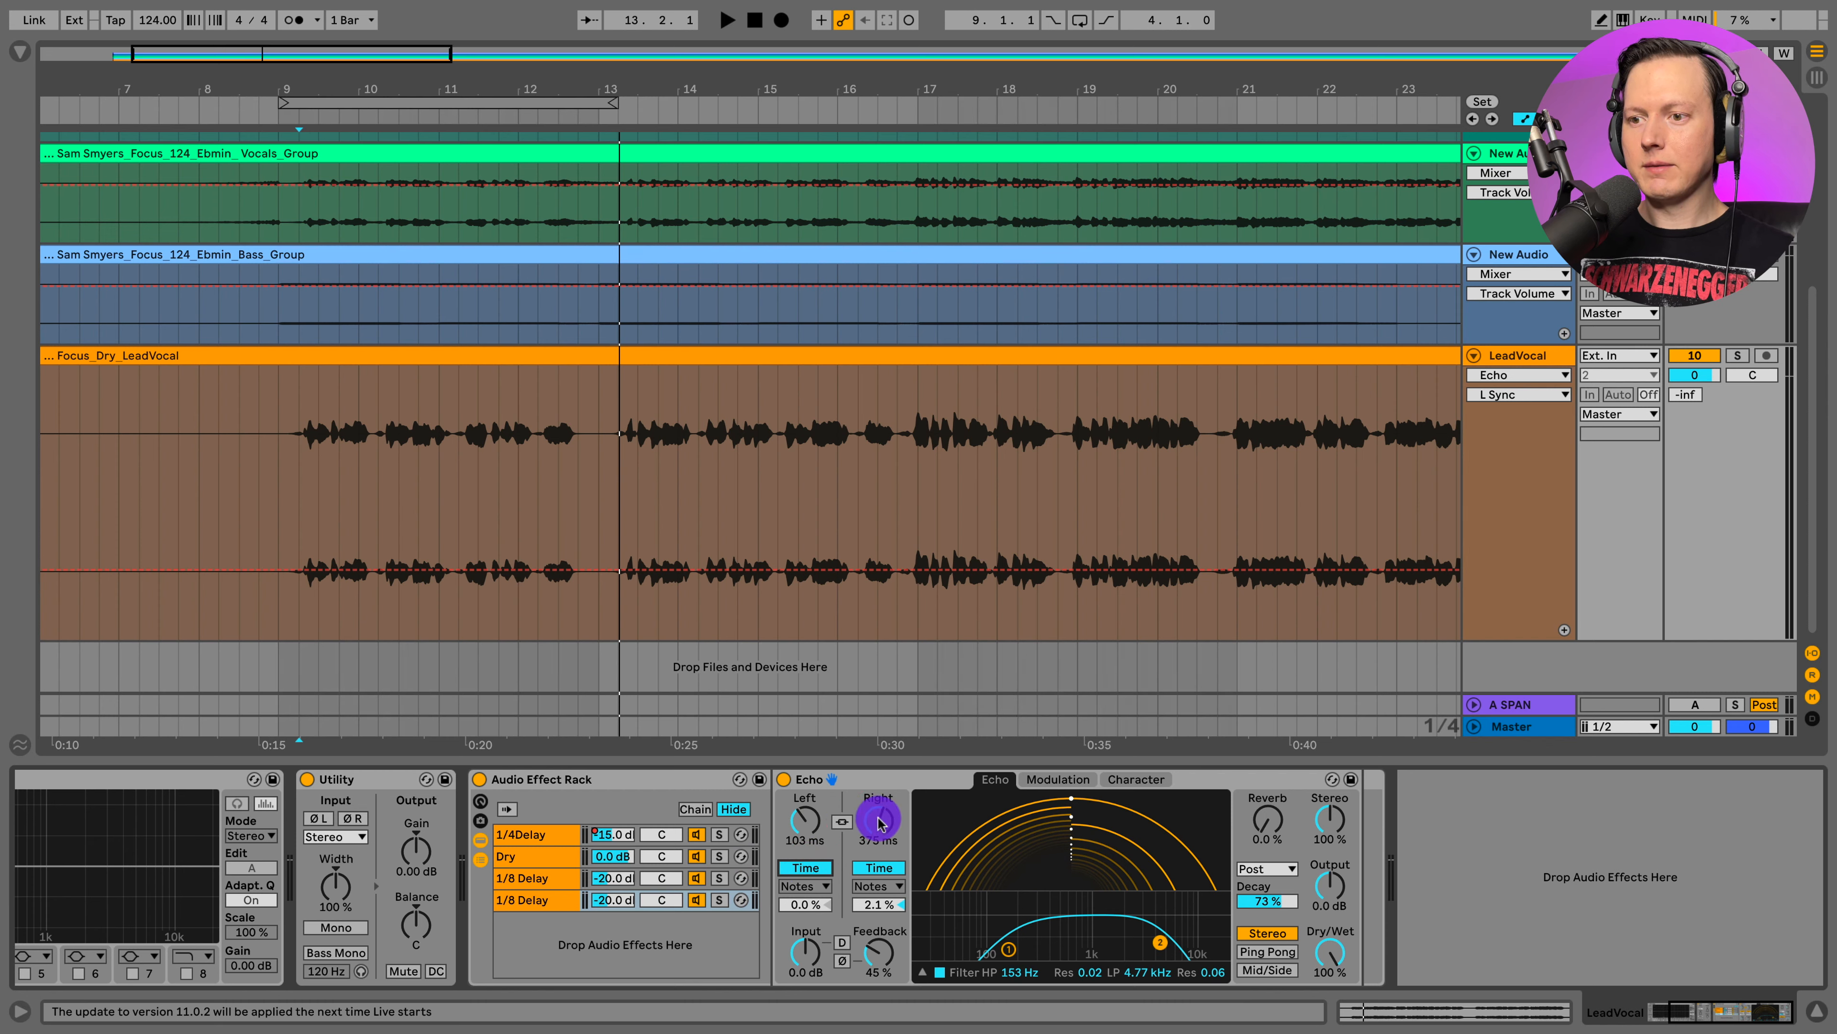
# Solo LeadVocal and the duplicated chain, and set its Echo to linked 103 ms with 0.0% feedback
pyautogui.click(1738, 355)
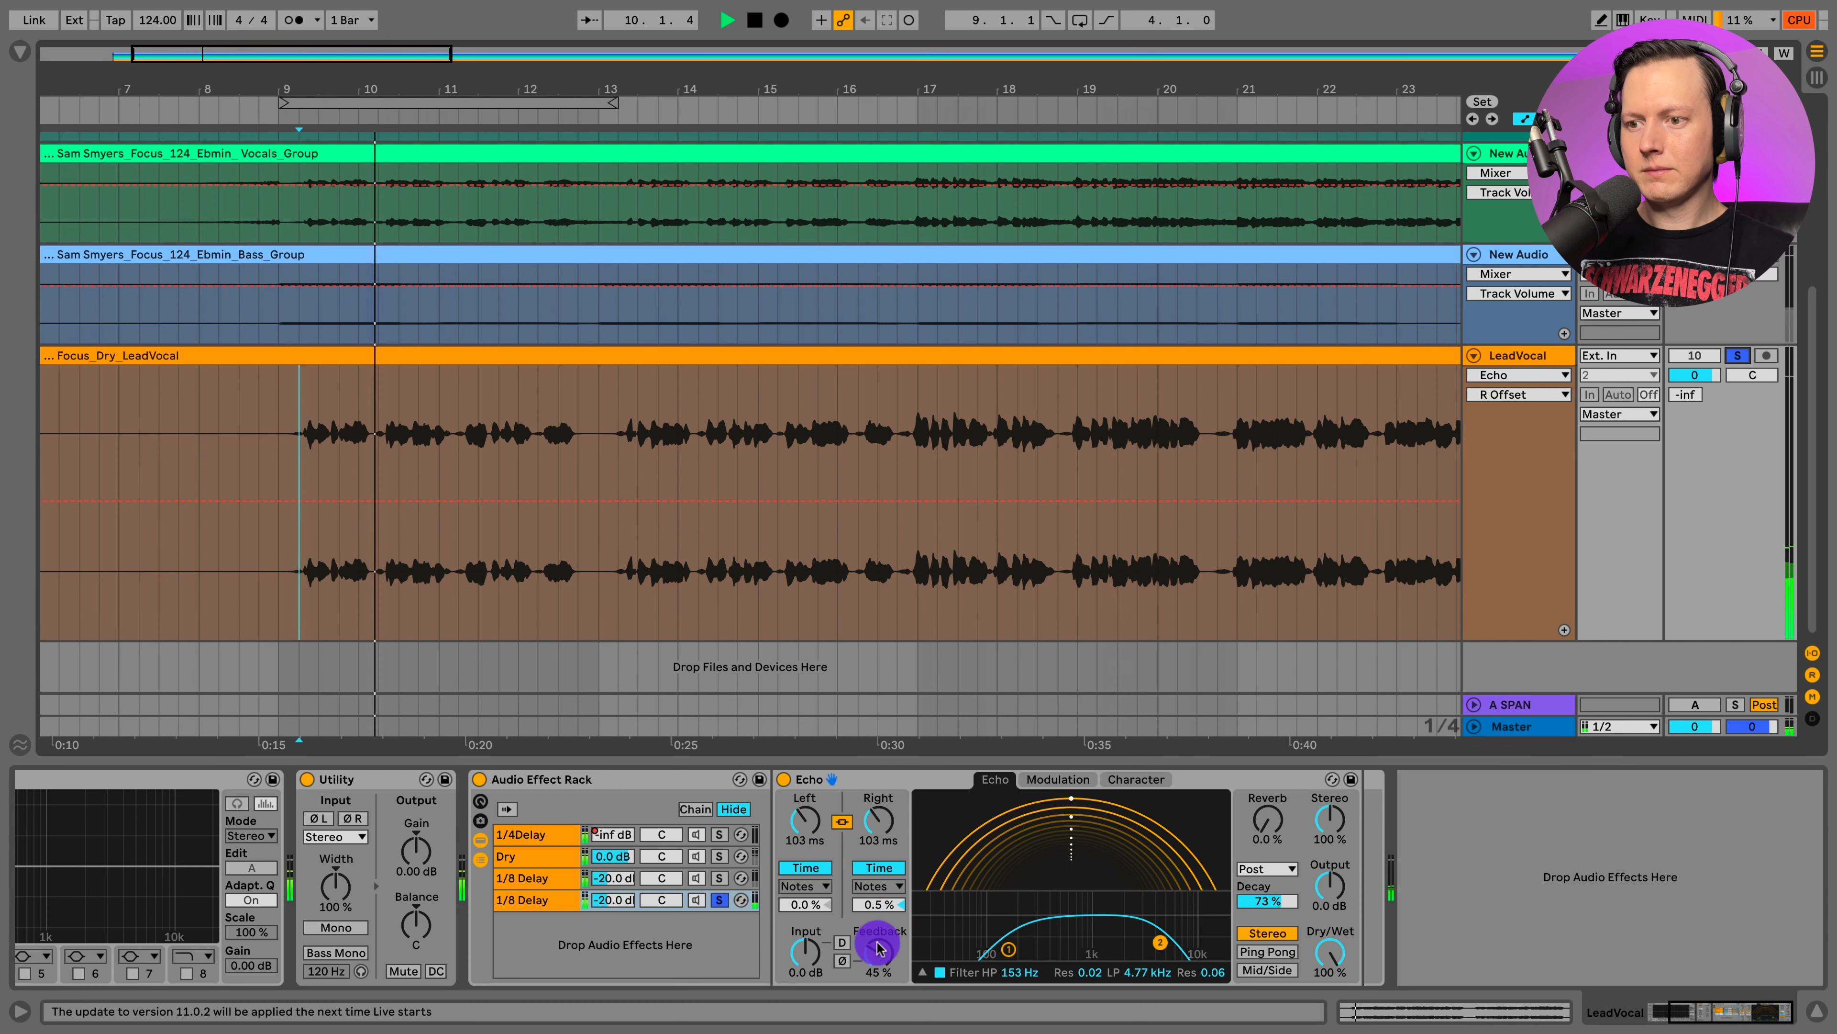
pyautogui.moveTo(878, 944); pyautogui.dragTo(877, 1016)
pyautogui.press('space')
pyautogui.press('space')
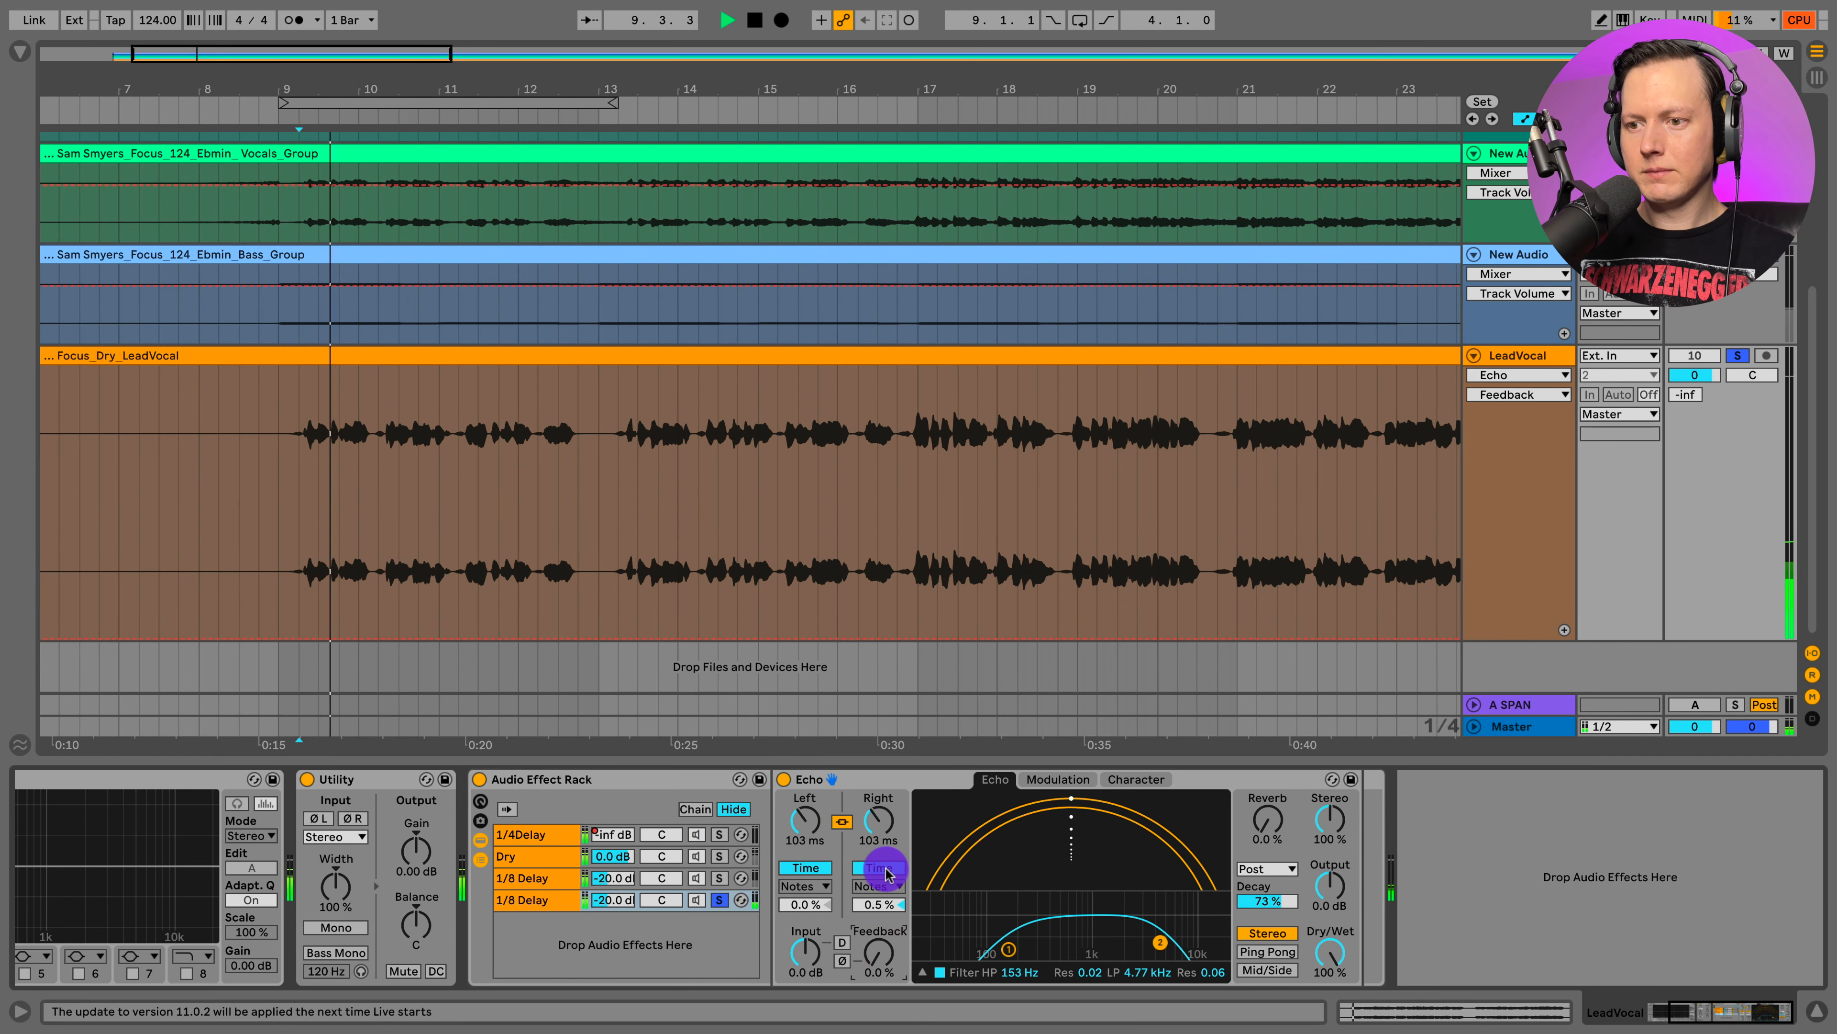
# Solo the Dry chain alongside the duplicated delay chain and set the duplicate's volume to -16.5 dB
pyautogui.click(717, 857)
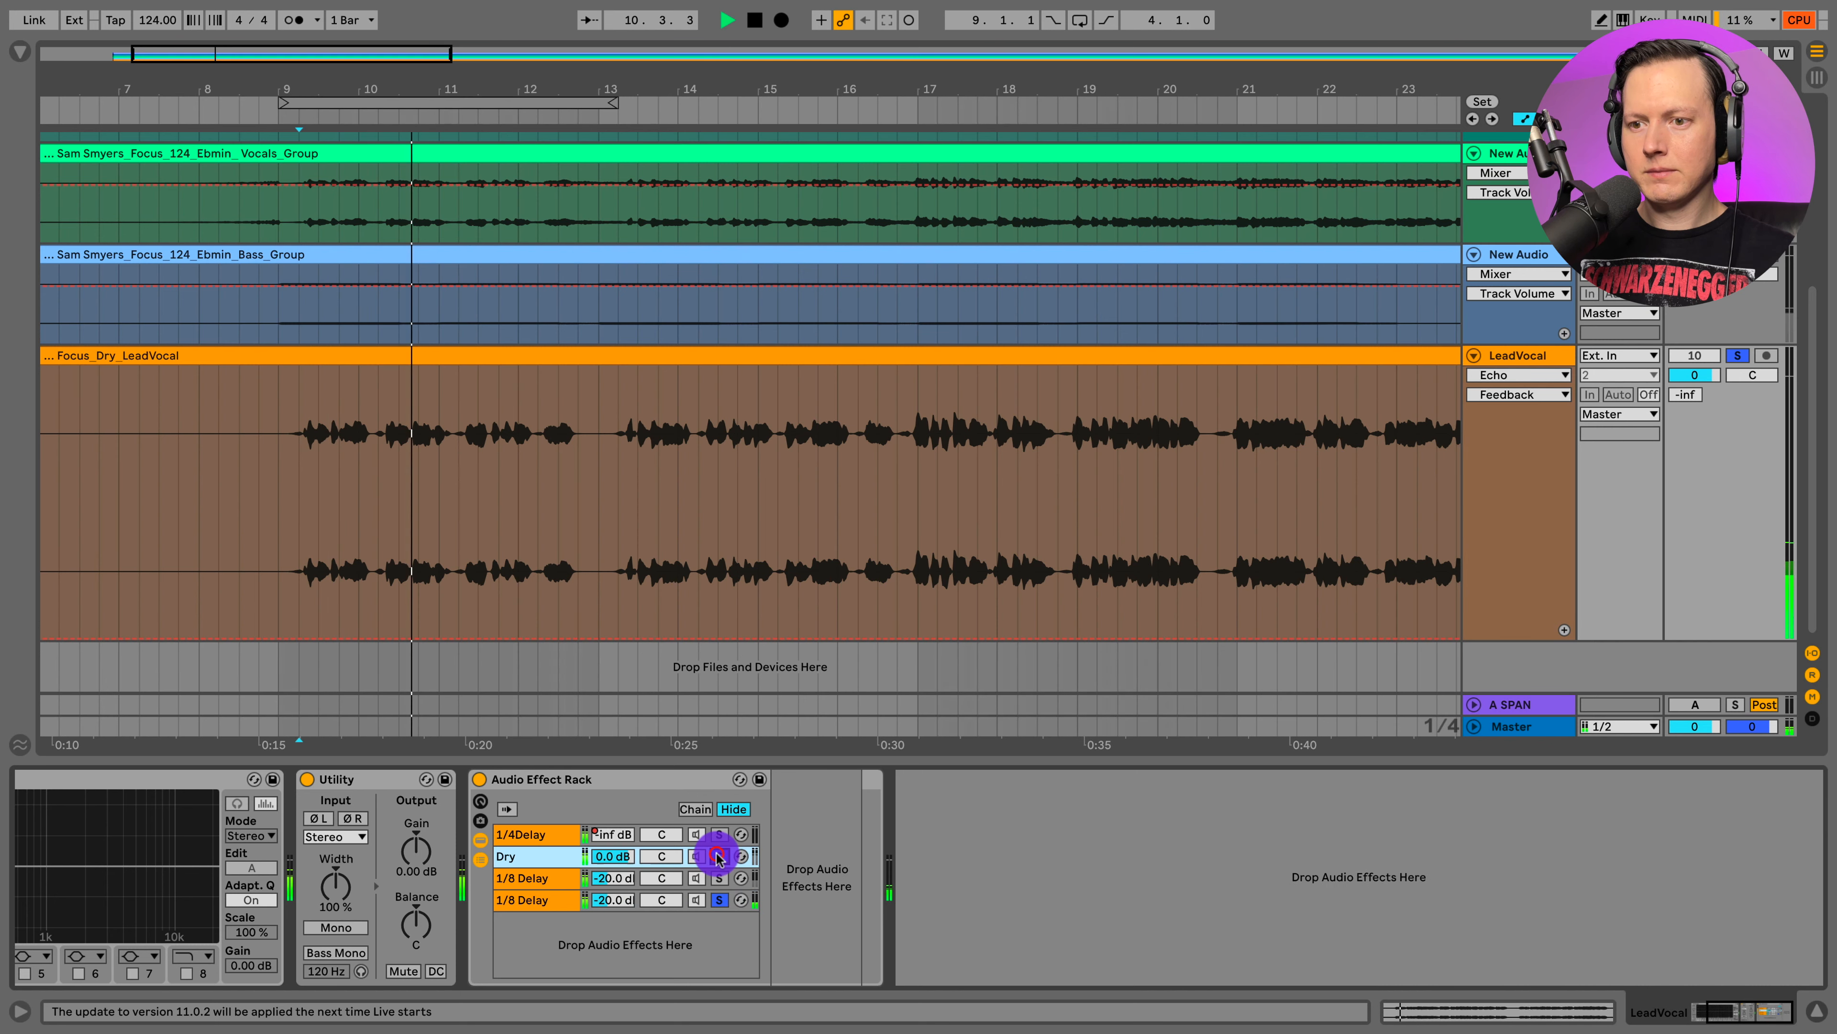
pyautogui.moveTo(621, 904); pyautogui.dragTo(622, 898)
pyautogui.moveTo(623, 899); pyautogui.dragTo(618, 902)
pyautogui.press('space')
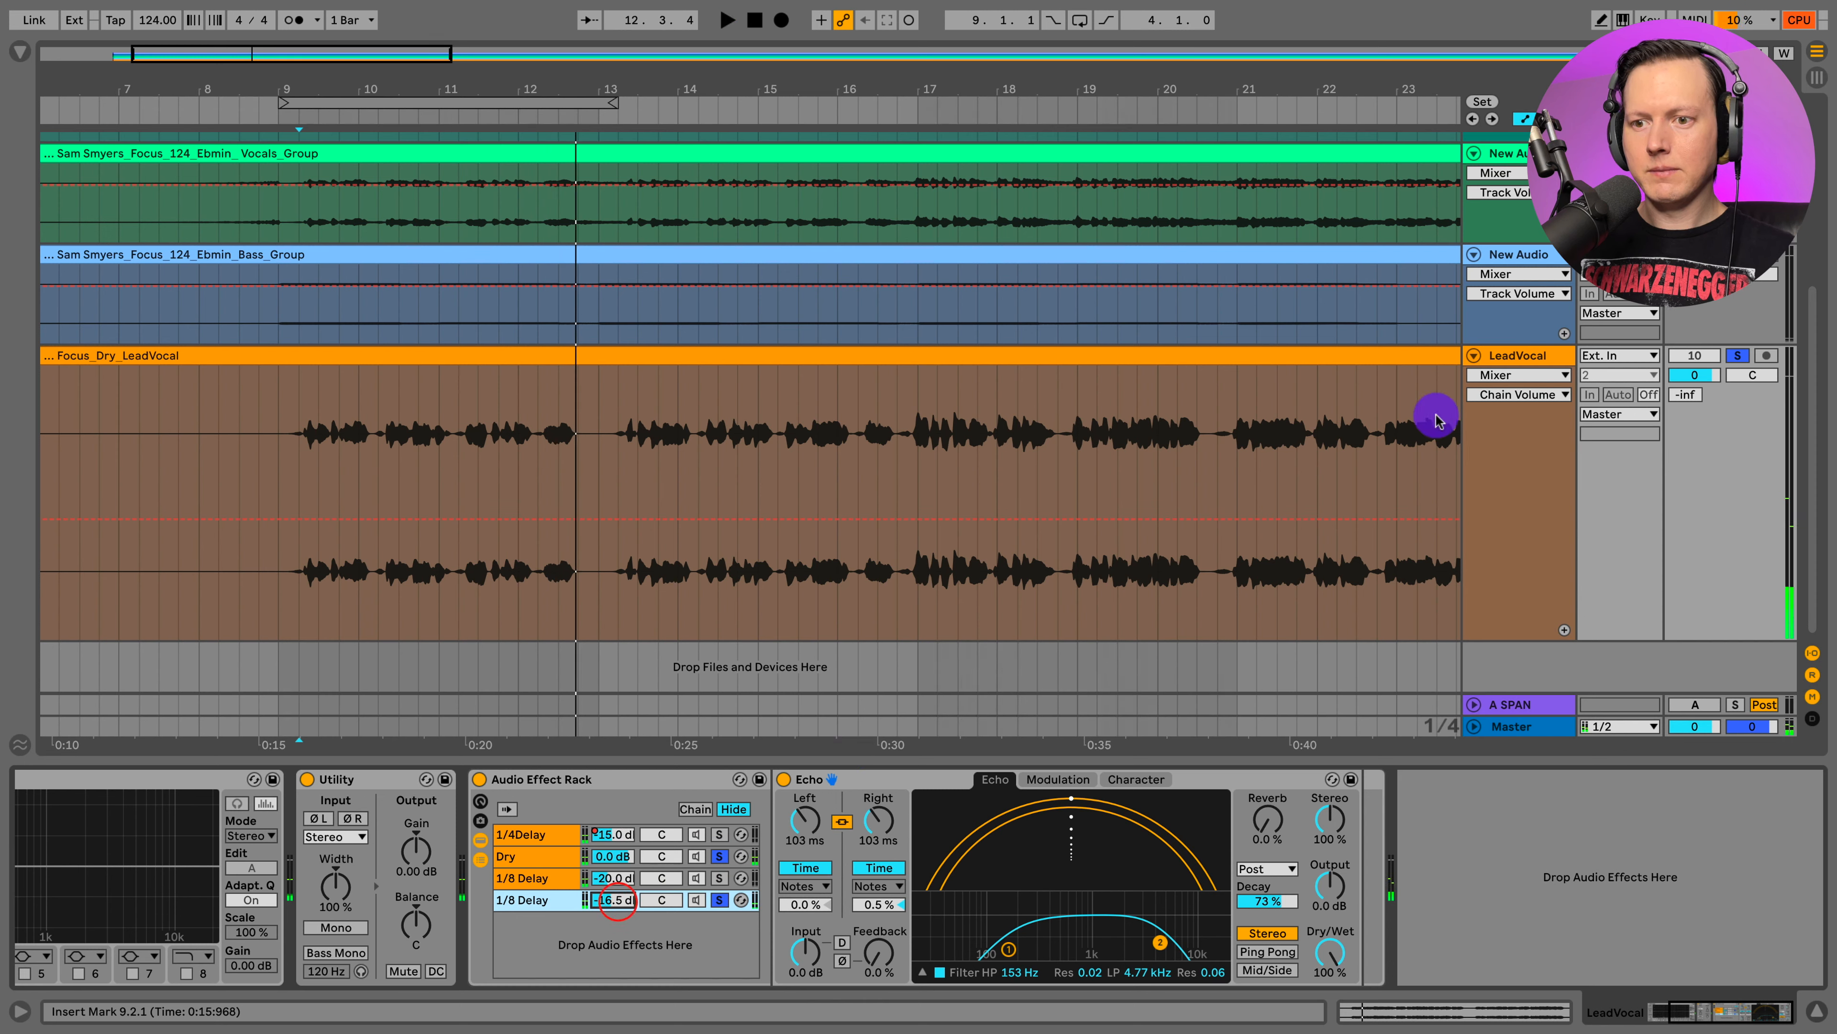
# Play the vocal in the full mix, setting the duplicated chain's volume to -17.4 dB and its Echo low-pass filter to 2.91 kHz
pyautogui.click(1743, 357)
pyautogui.press('space')
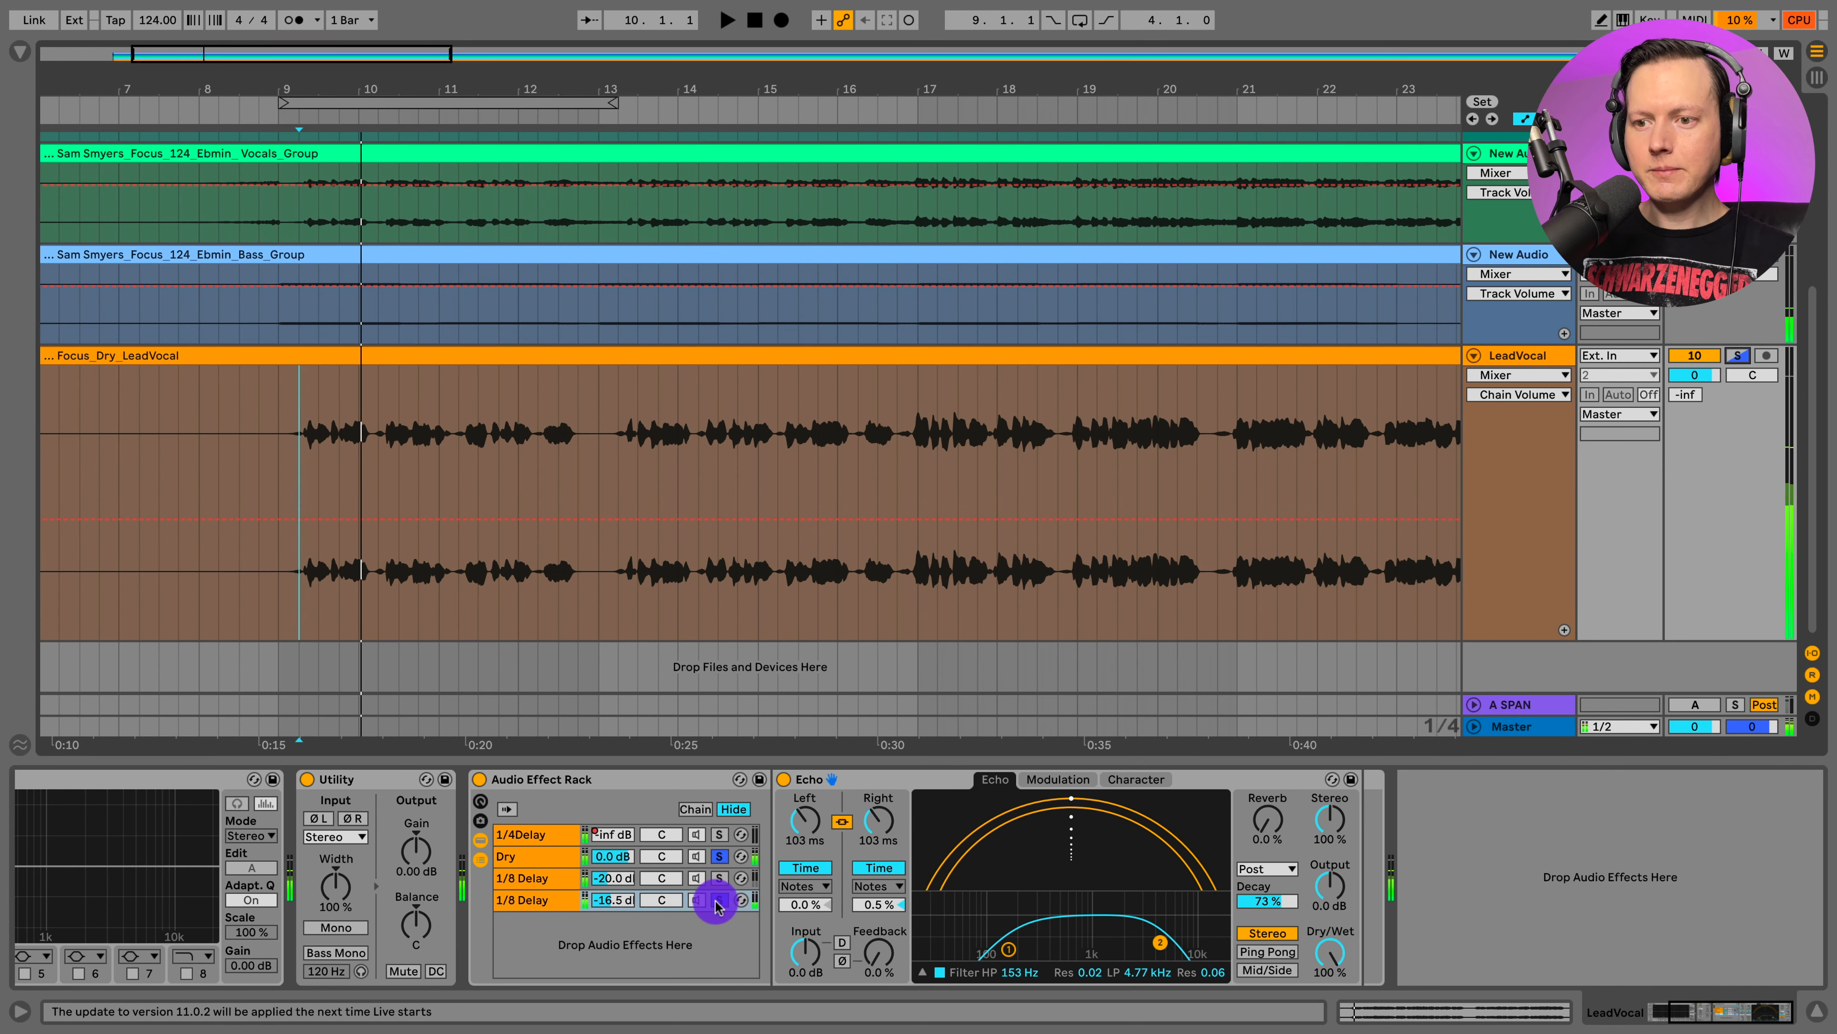
pyautogui.press('space')
pyautogui.click(715, 902)
pyautogui.moveTo(615, 896); pyautogui.dragTo(615, 902)
pyautogui.moveTo(1162, 942); pyautogui.dragTo(1139, 942)
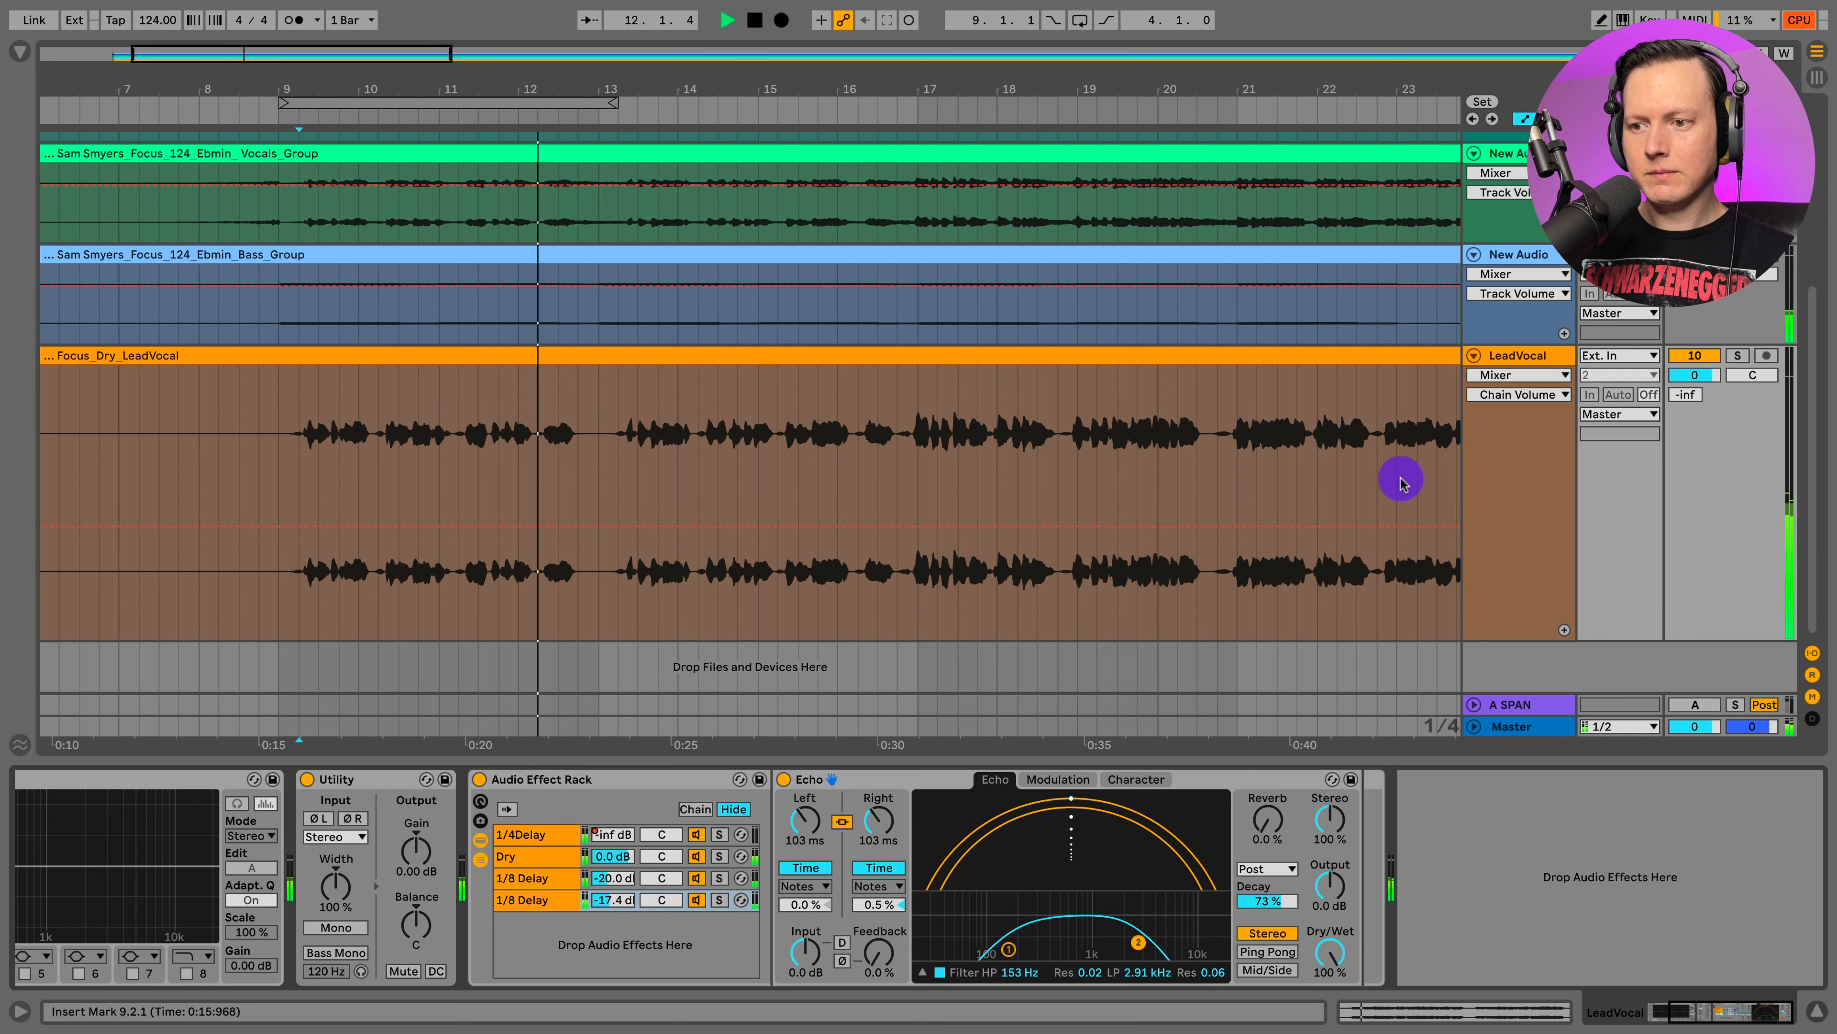
# Rename the duplicated chain Slapback and play the LeadVocal track soloed
pyautogui.click(544, 901)
pyautogui.press('space')
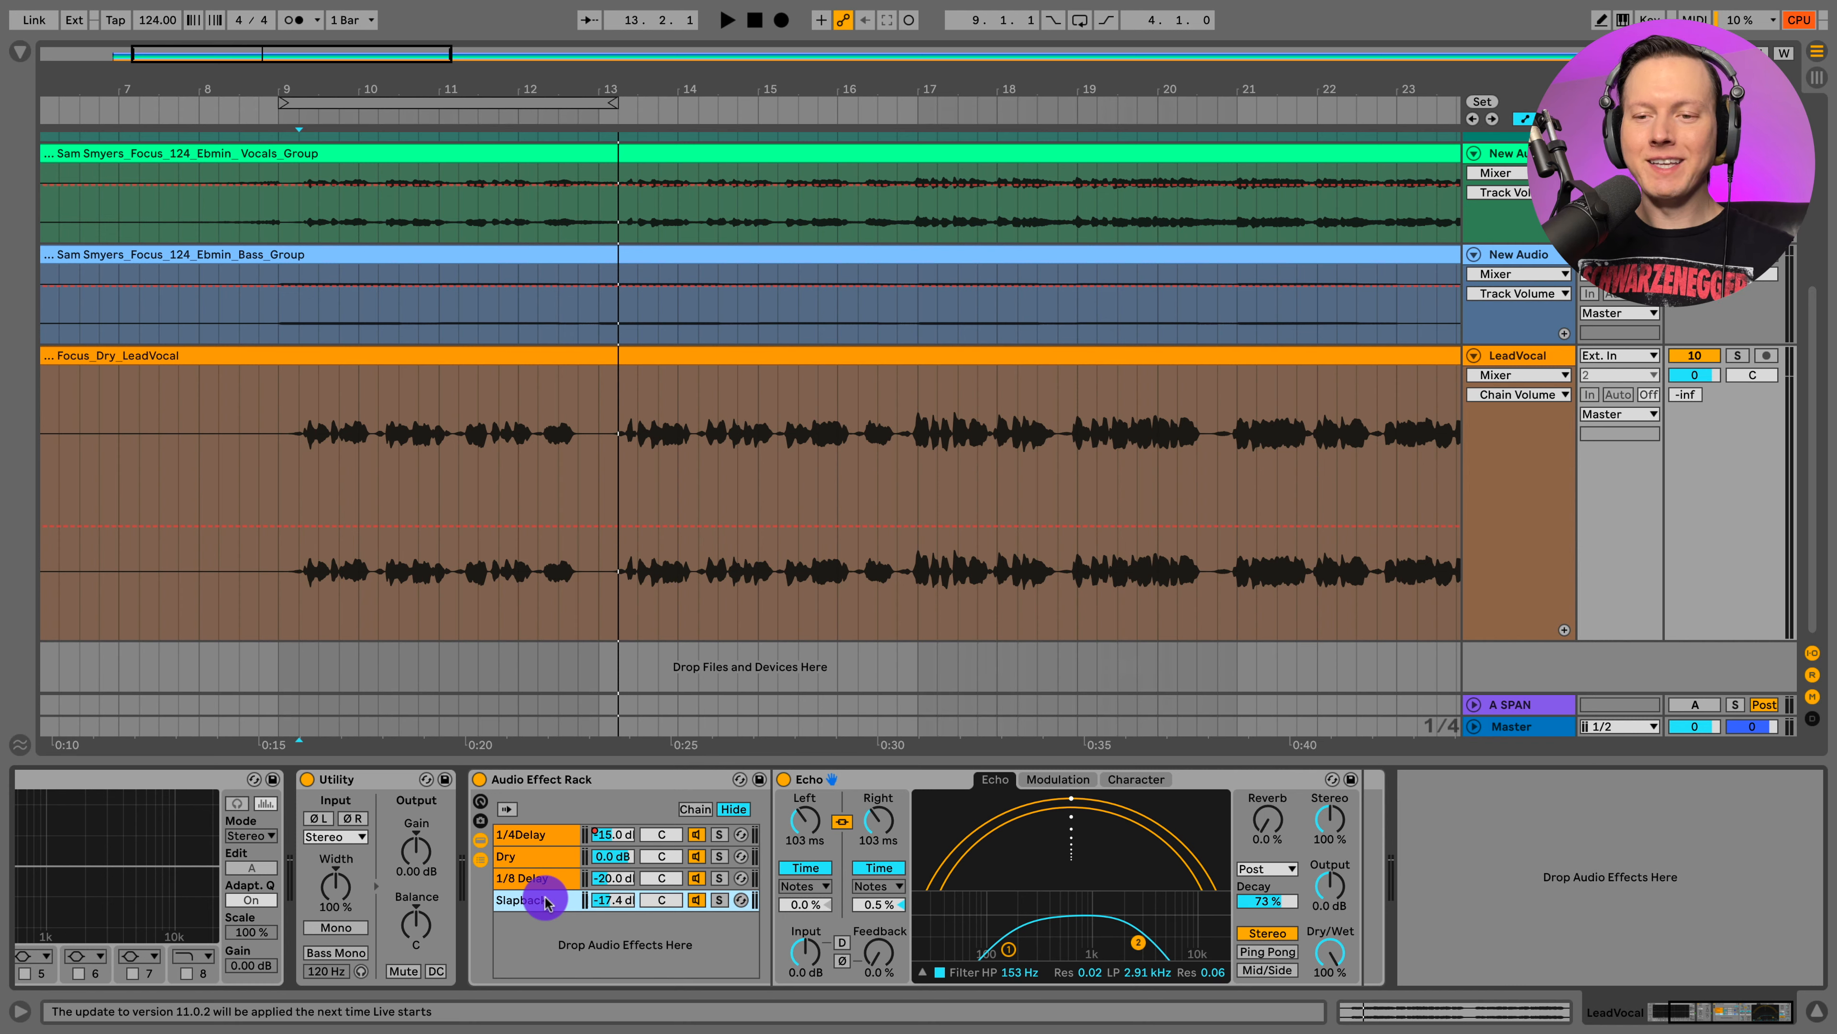
pyautogui.click(1743, 357)
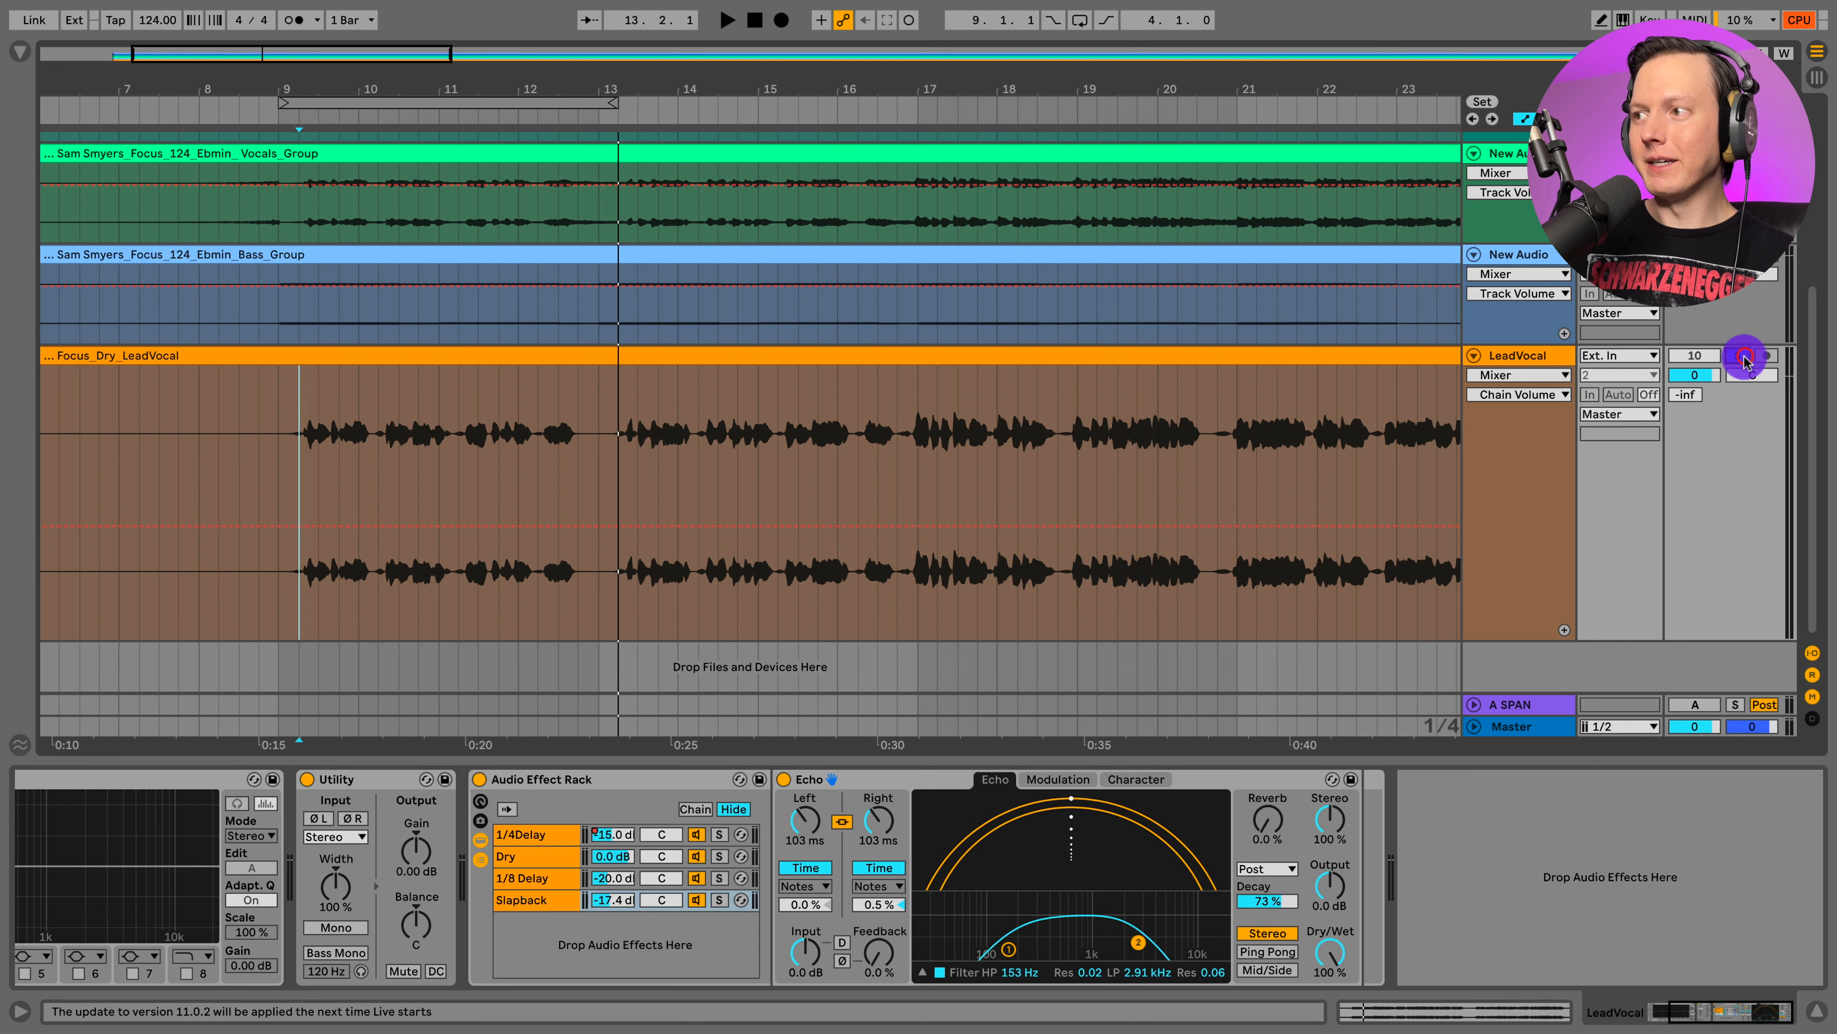
pyautogui.press('space')
# Lower the 1/8 Delay Echo's low-pass filter to about 4.3 kHz and set the Slapback chain volume to -20.5 dB
pyautogui.click(606, 878)
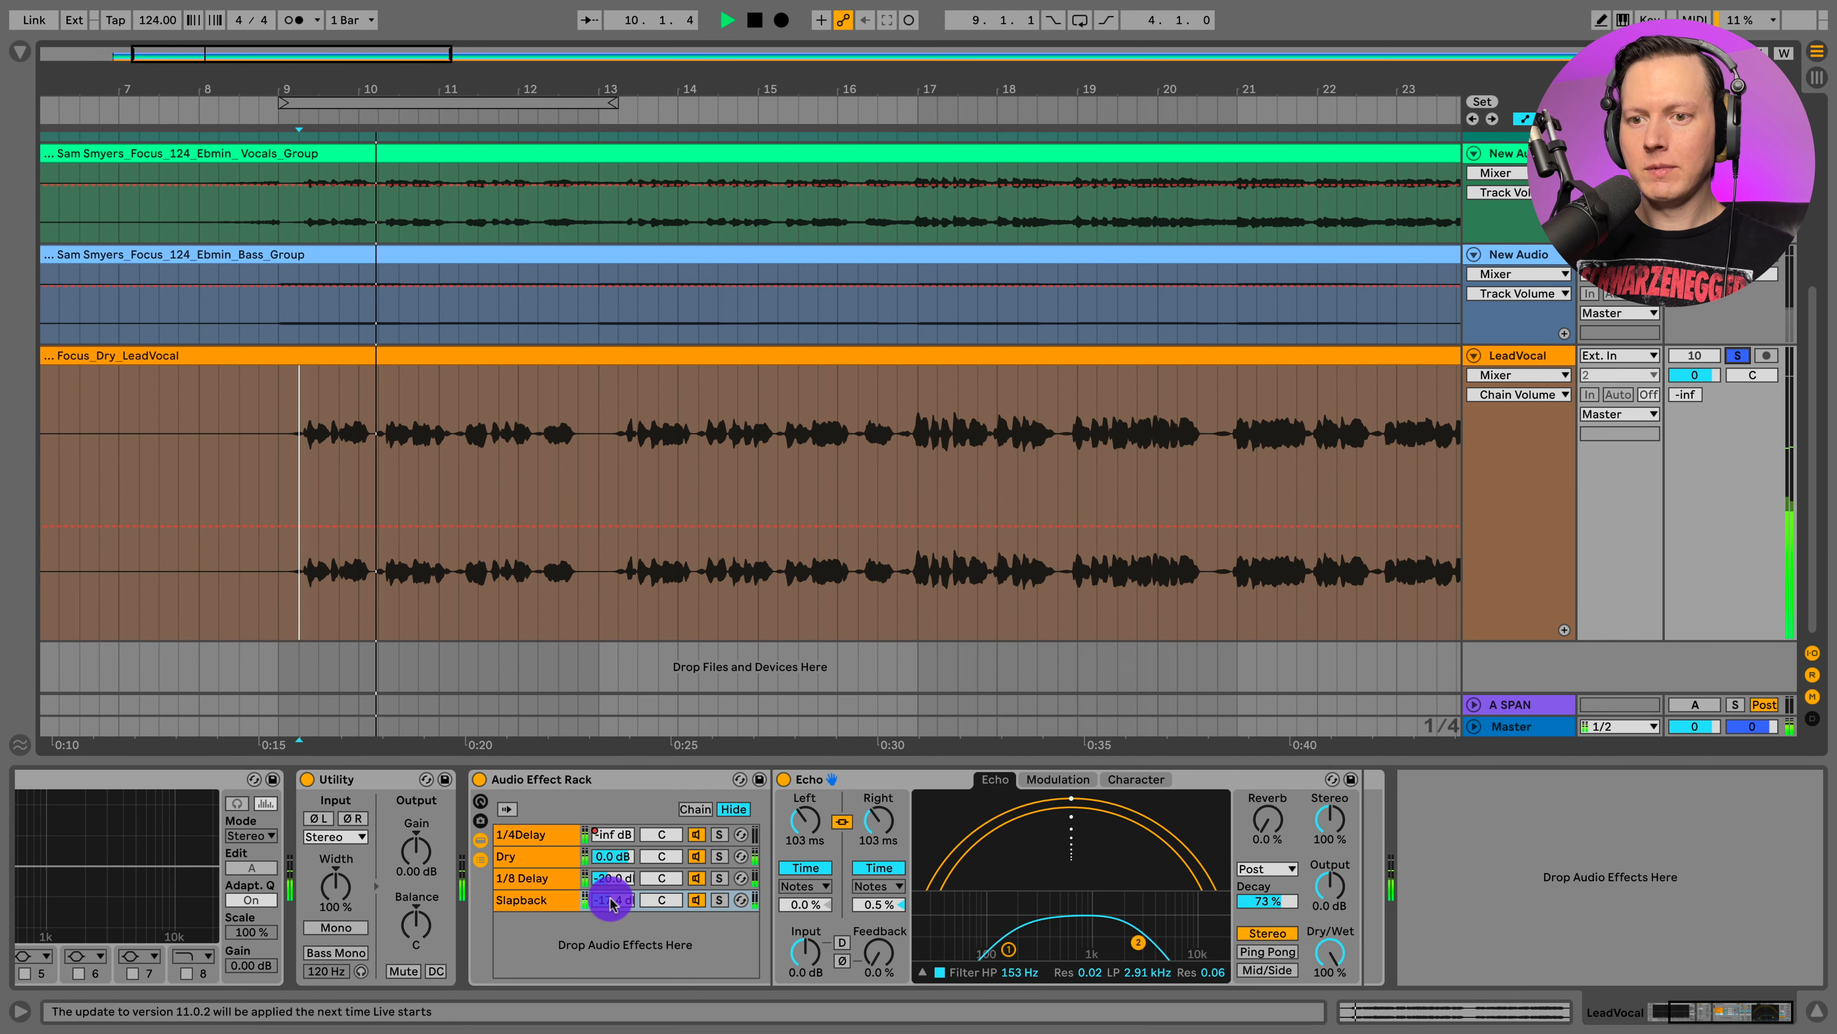
pyautogui.click(533, 877)
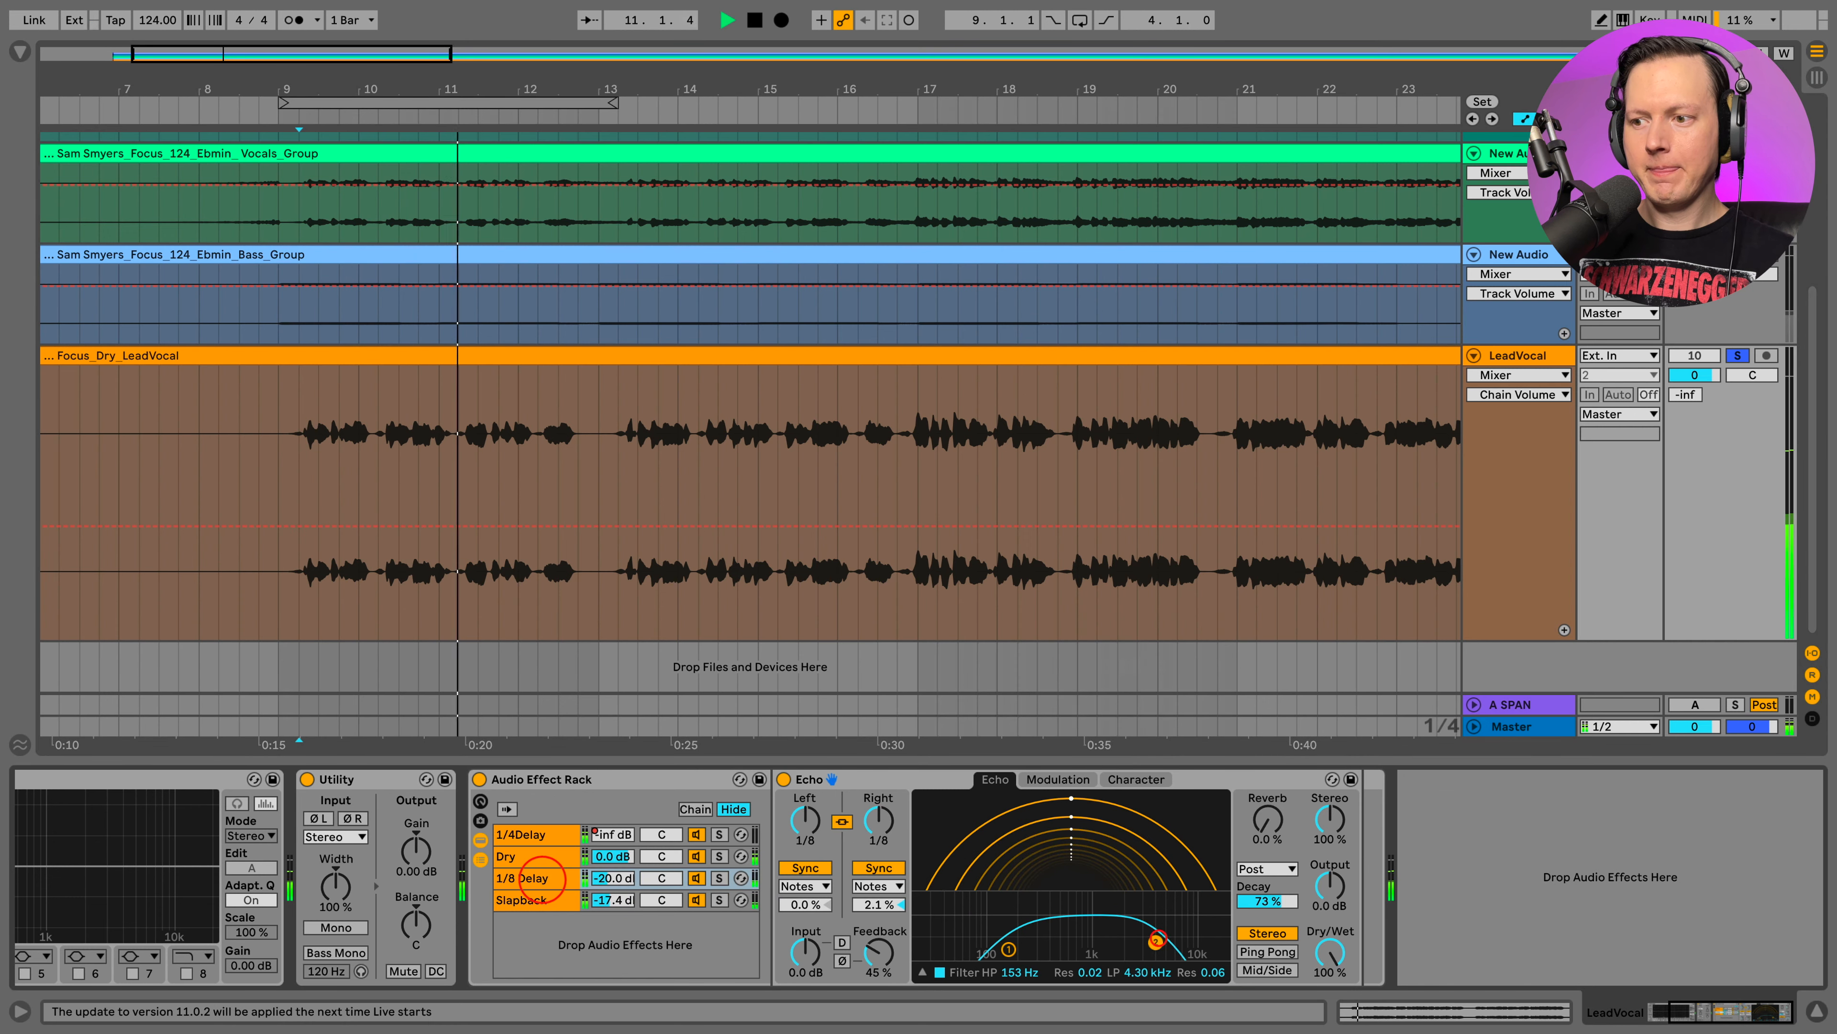
pyautogui.moveTo(1159, 939); pyautogui.dragTo(1152, 941)
pyautogui.moveTo(613, 840); pyautogui.dragTo(606, 907)
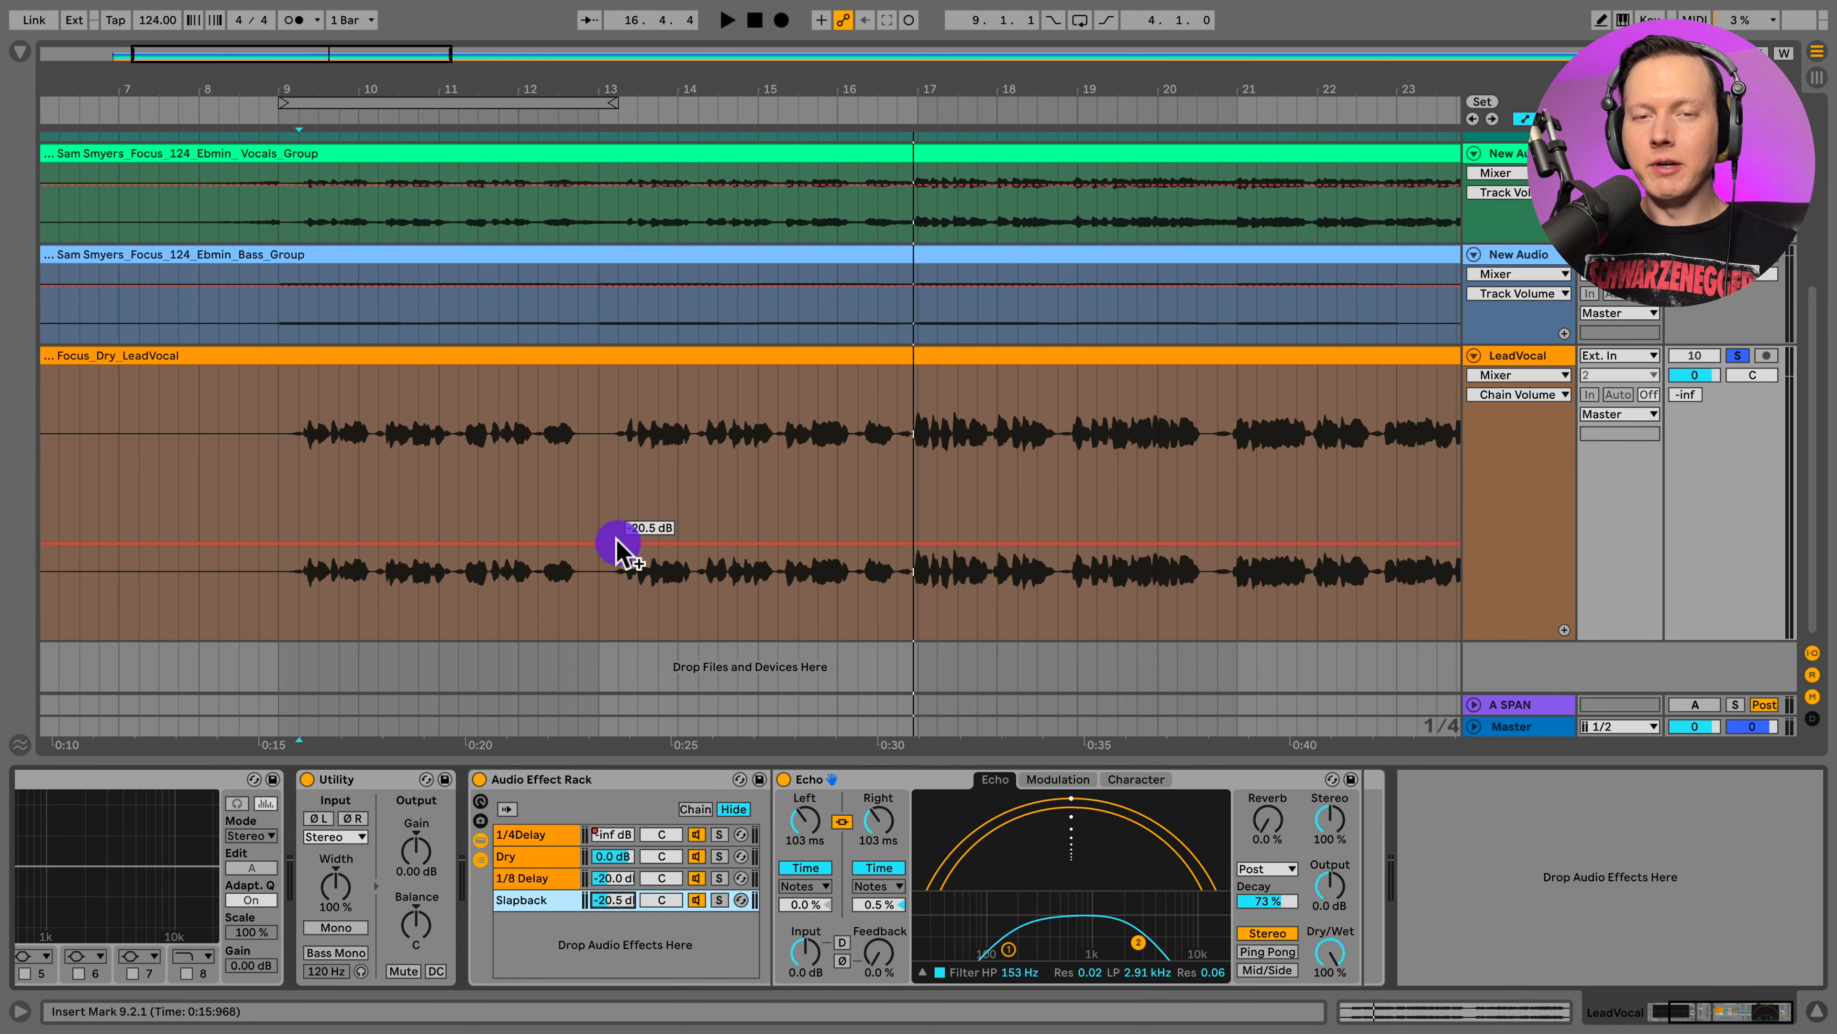
# Hide the automation lanes and insert a new audio track below LeadVocal
pyautogui.press('a')
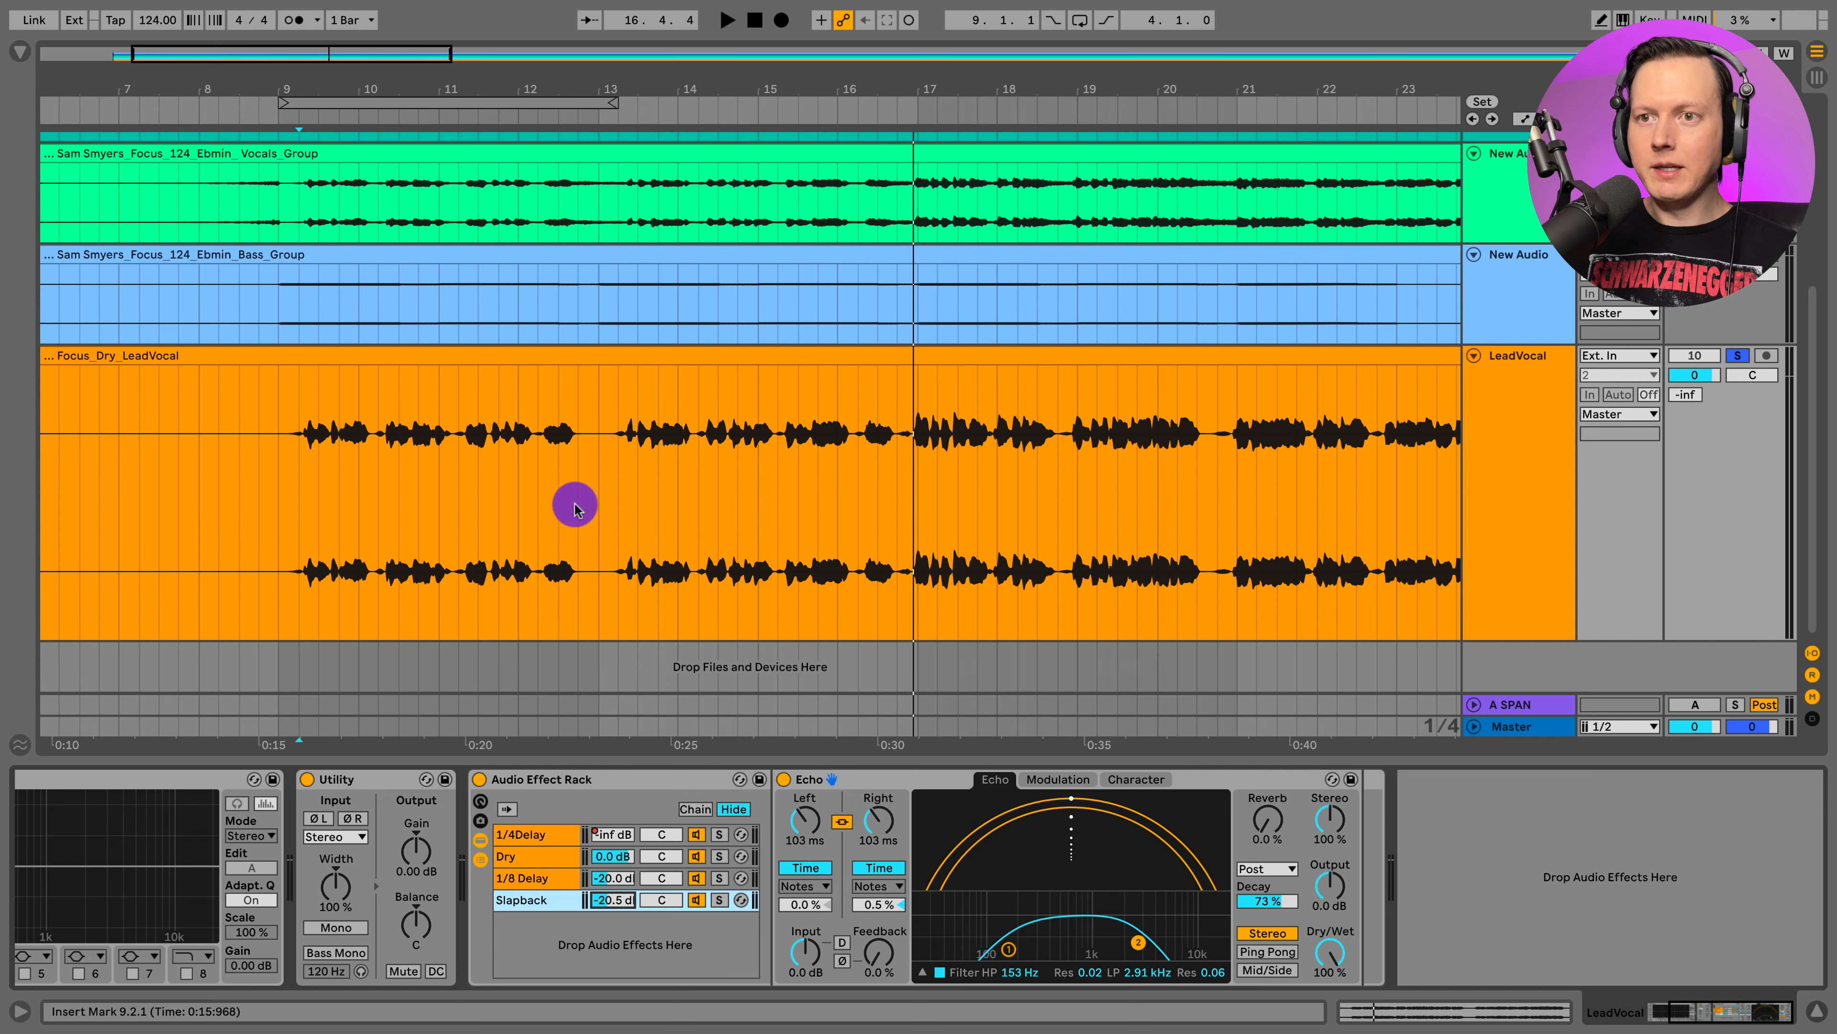
pyautogui.click(532, 546)
pyautogui.click(1568, 438)
pyautogui.rightClick(1535, 441)
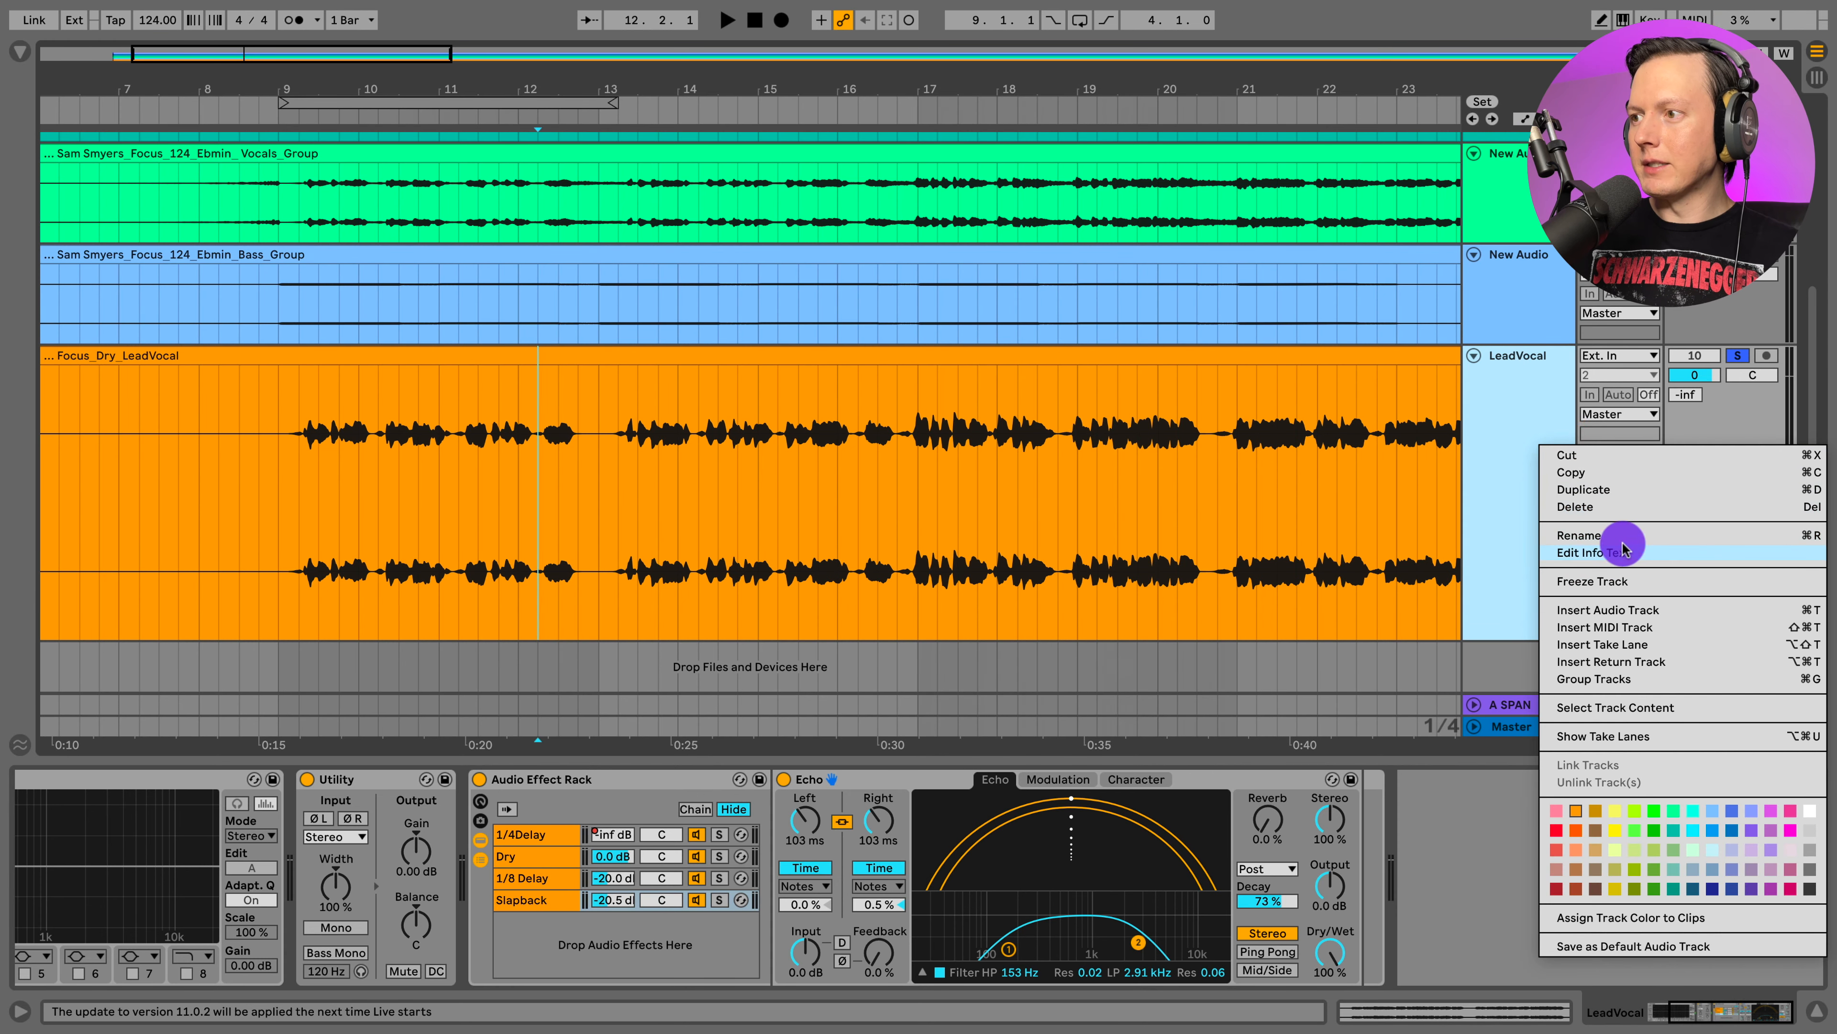
pyautogui.click(1649, 610)
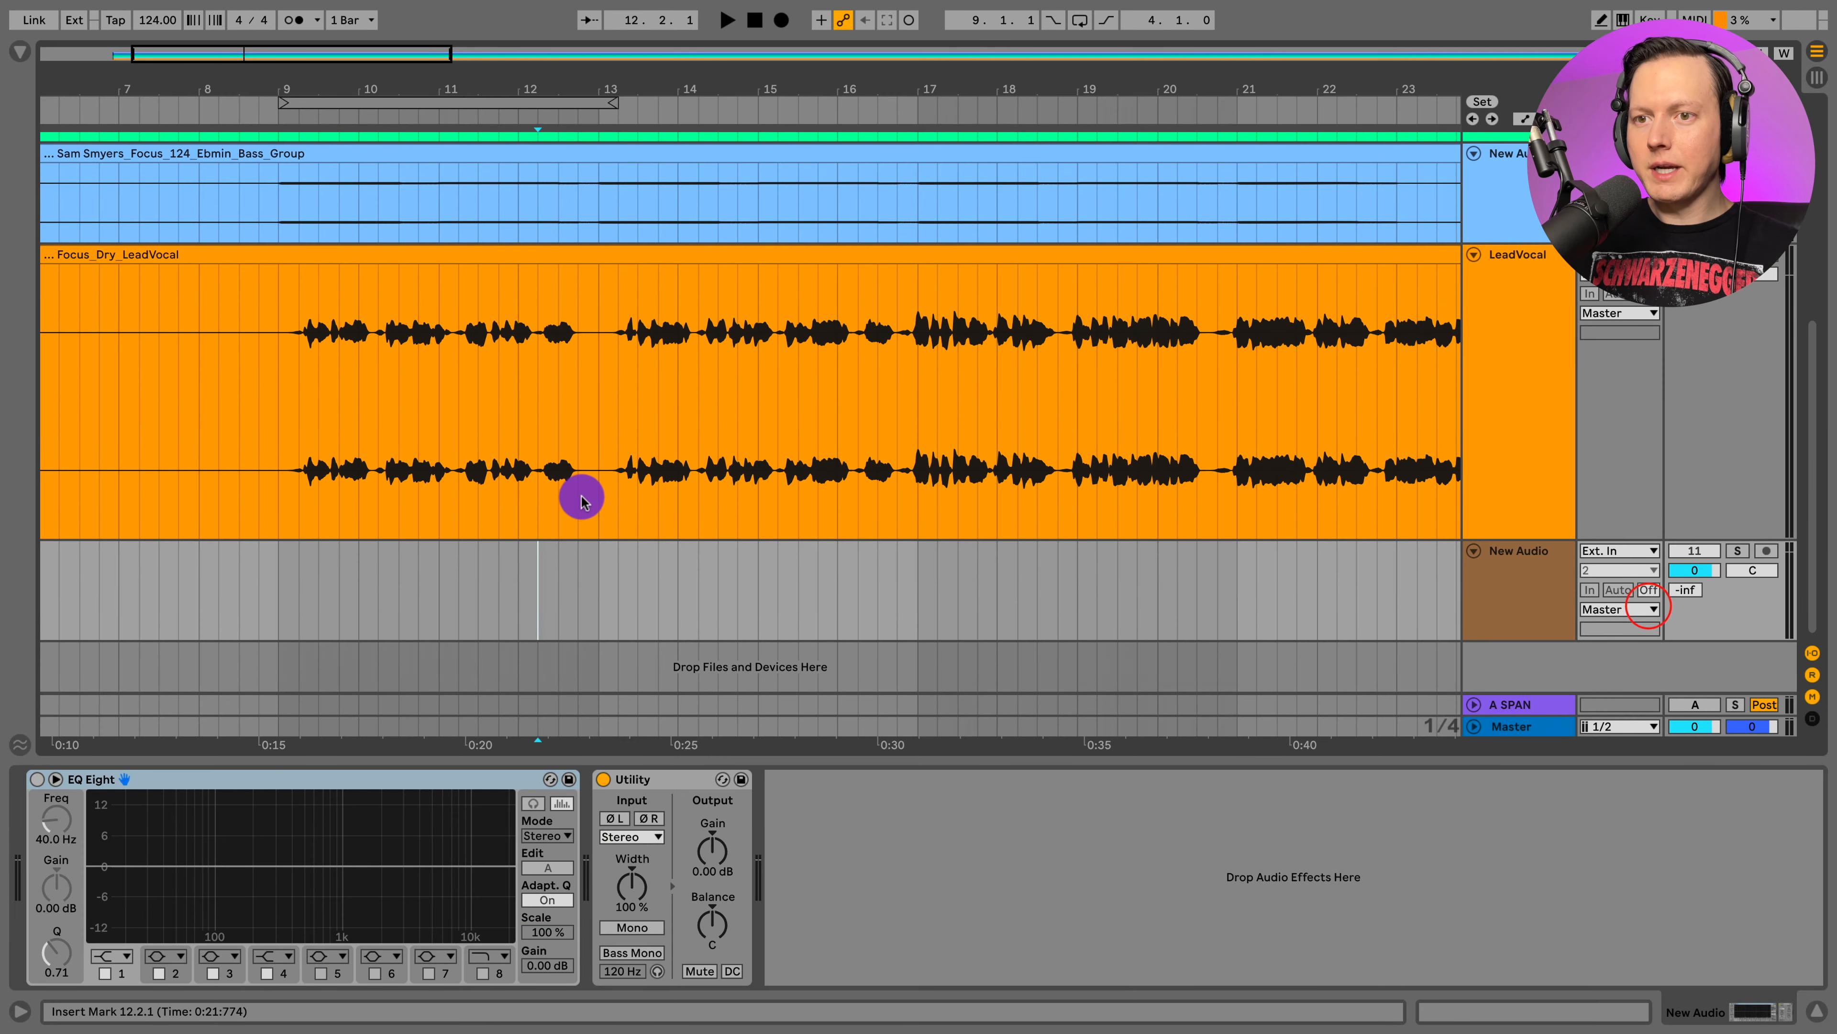
# Copy the LeadVocal phrase from 12.2.1 to 12.4.1 onto the new audio track and play it soloed
pyautogui.moveTo(527, 444); pyautogui.dragTo(588, 436)
pyautogui.moveTo(539, 418); pyautogui.dragTo(580, 403)
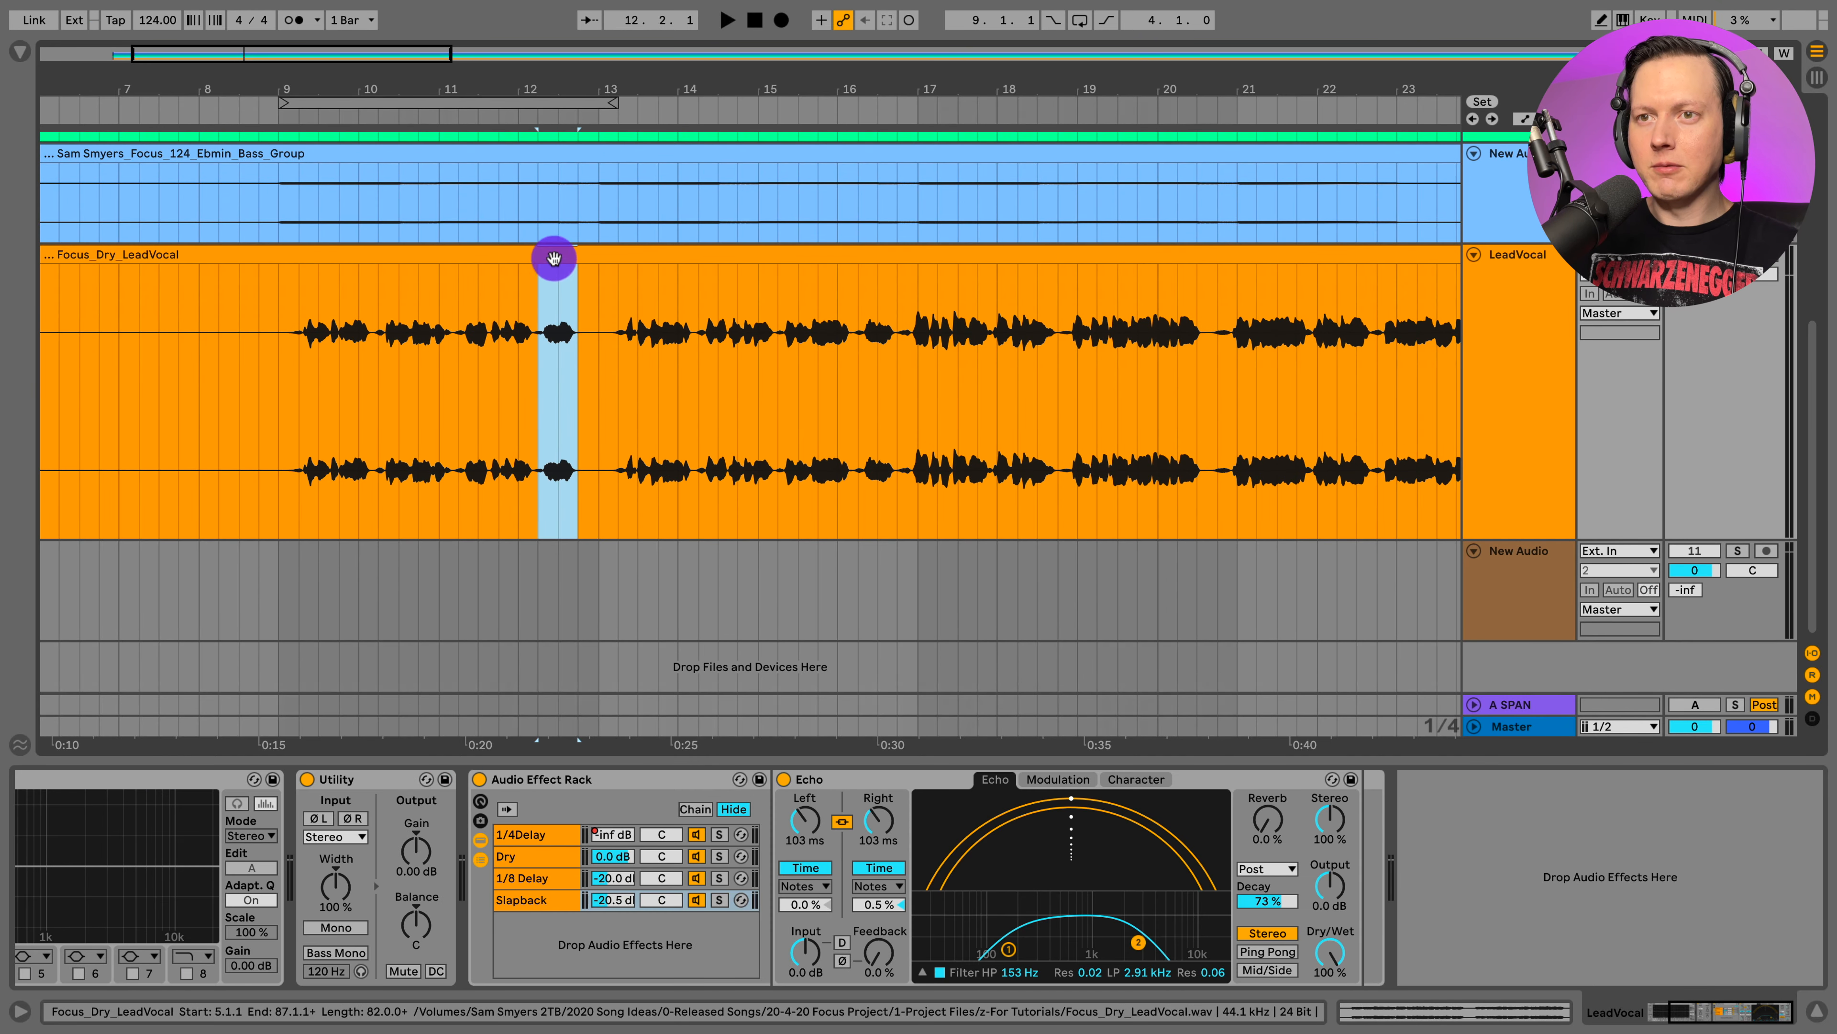
pyautogui.moveTo(554, 262); pyautogui.dragTo(541, 584)
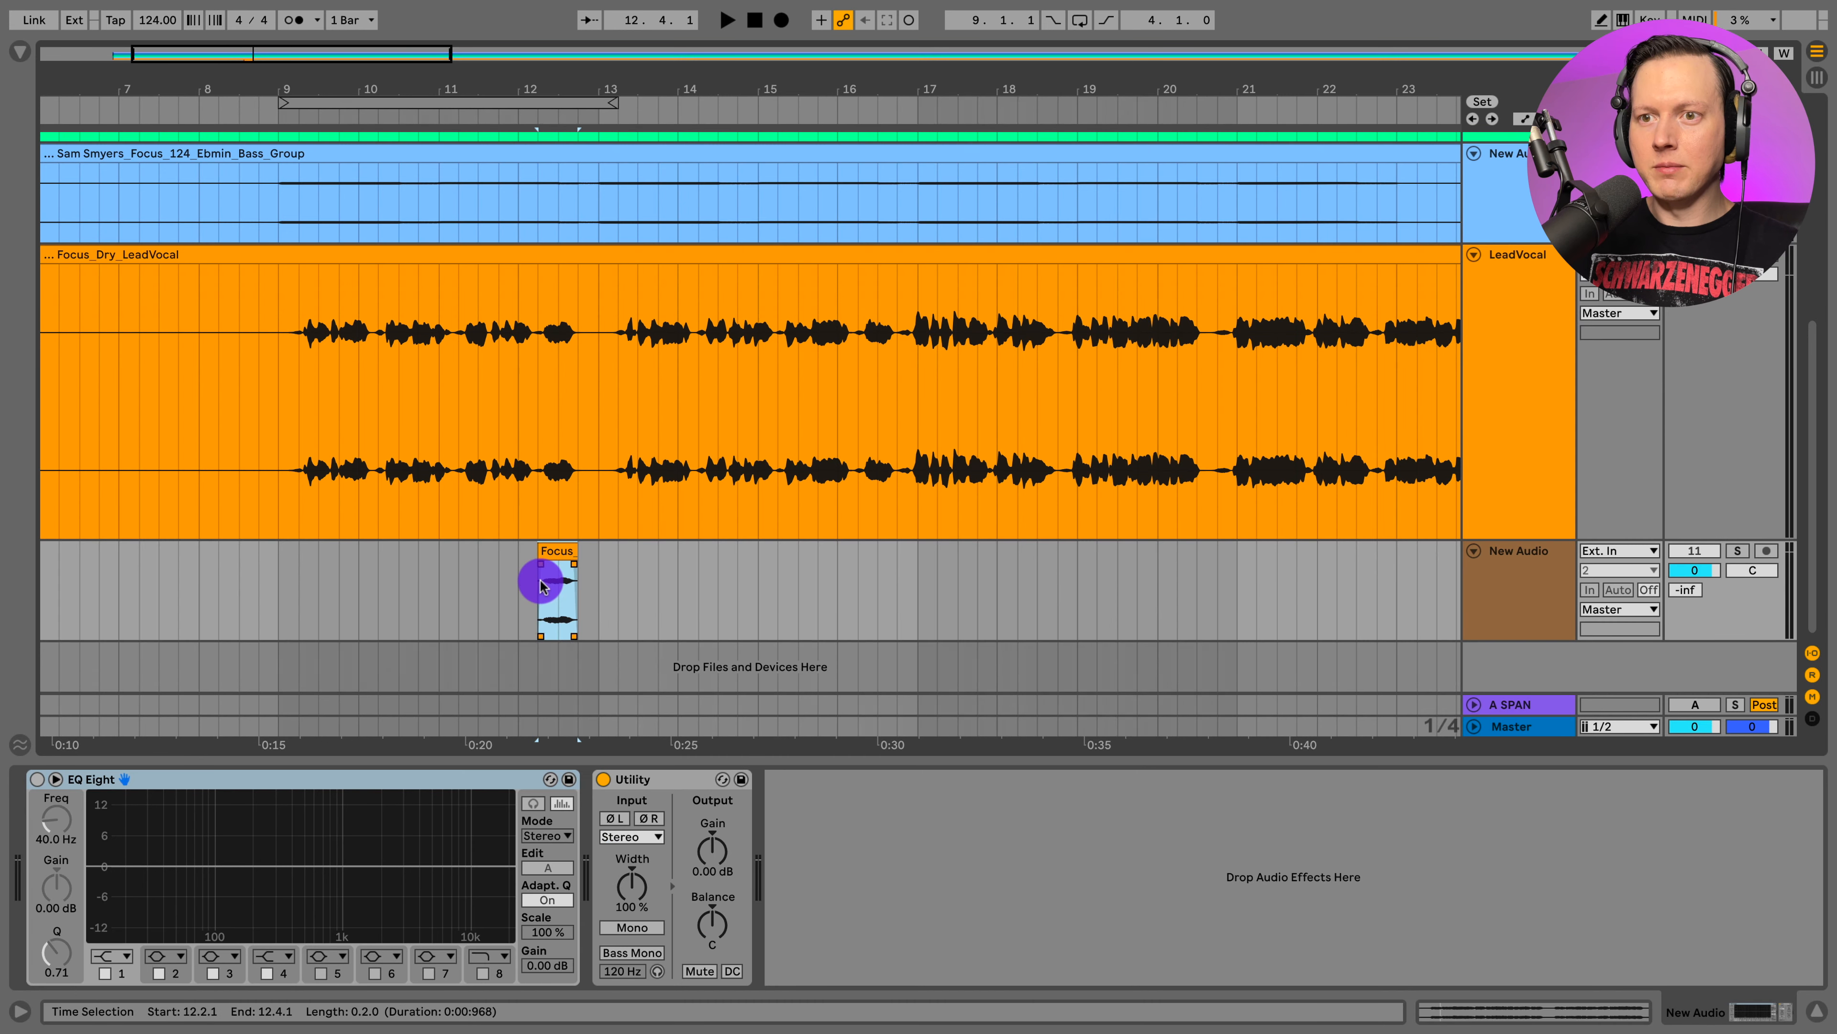
pyautogui.click(541, 585)
pyautogui.click(1738, 551)
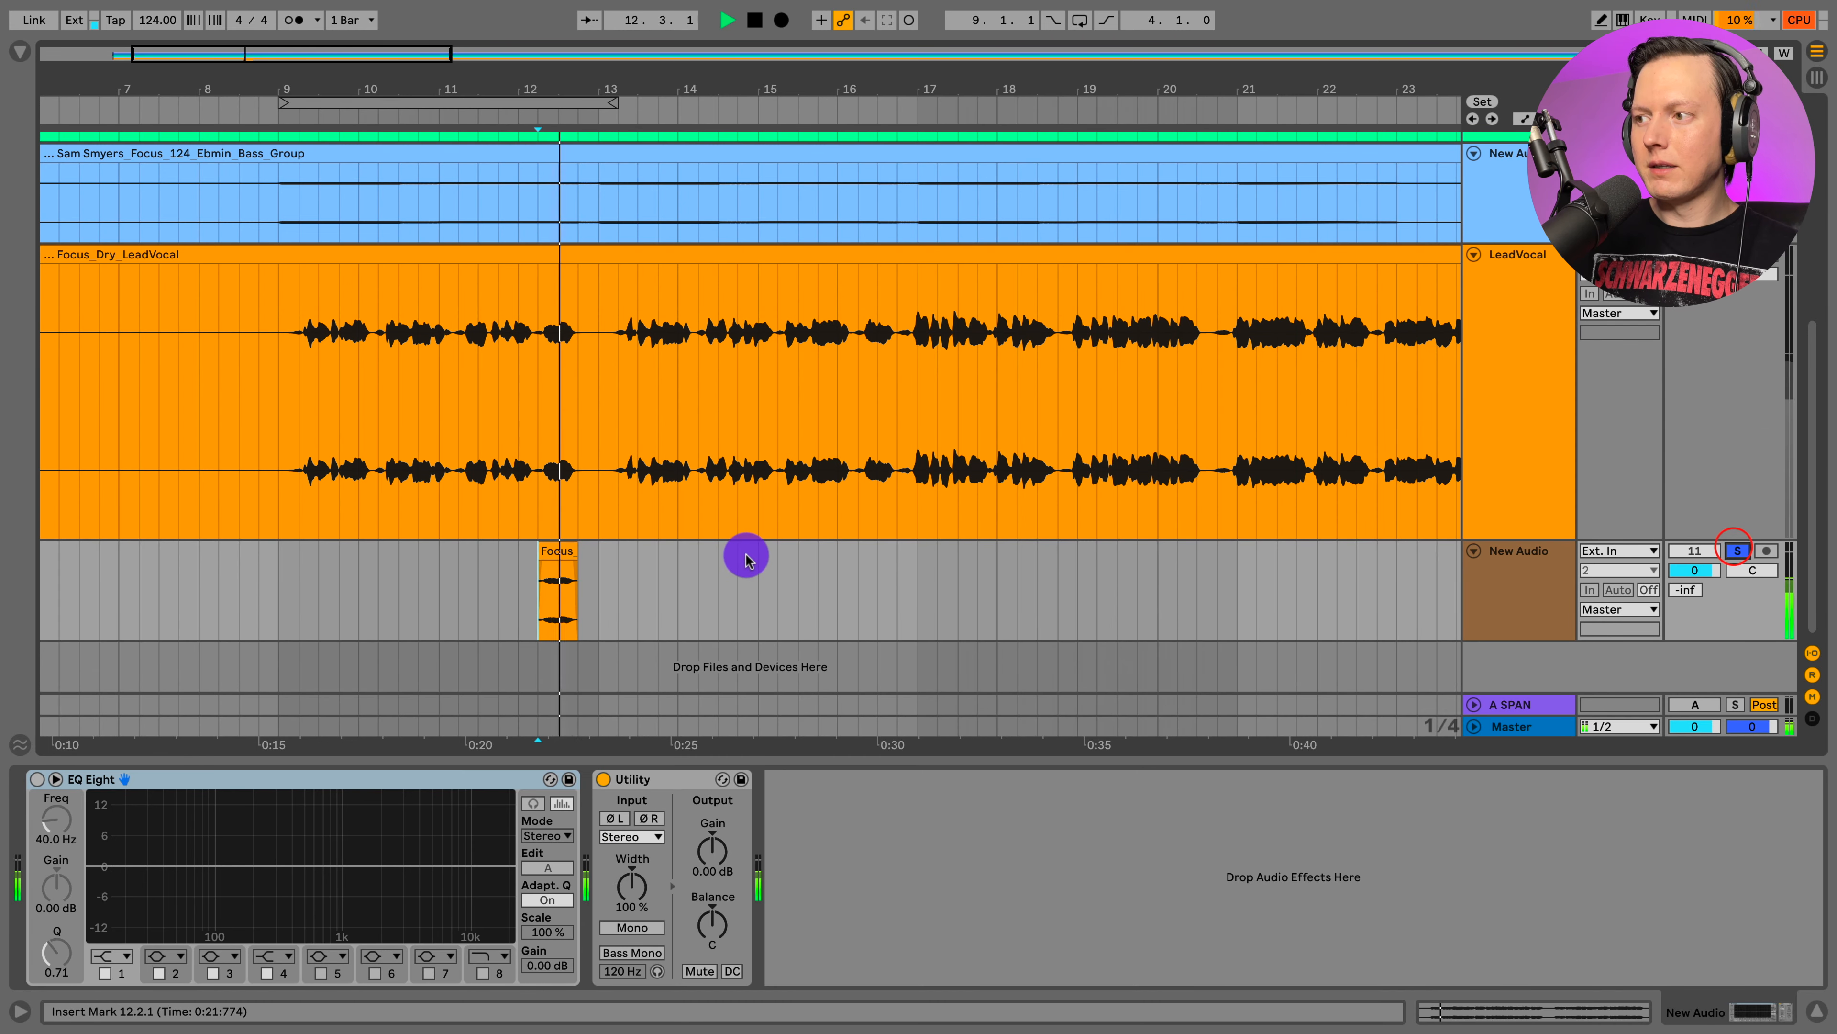
# Copy the Slapback chain's Echo device from LeadVocal onto the new audio track
pyautogui.click(1536, 445)
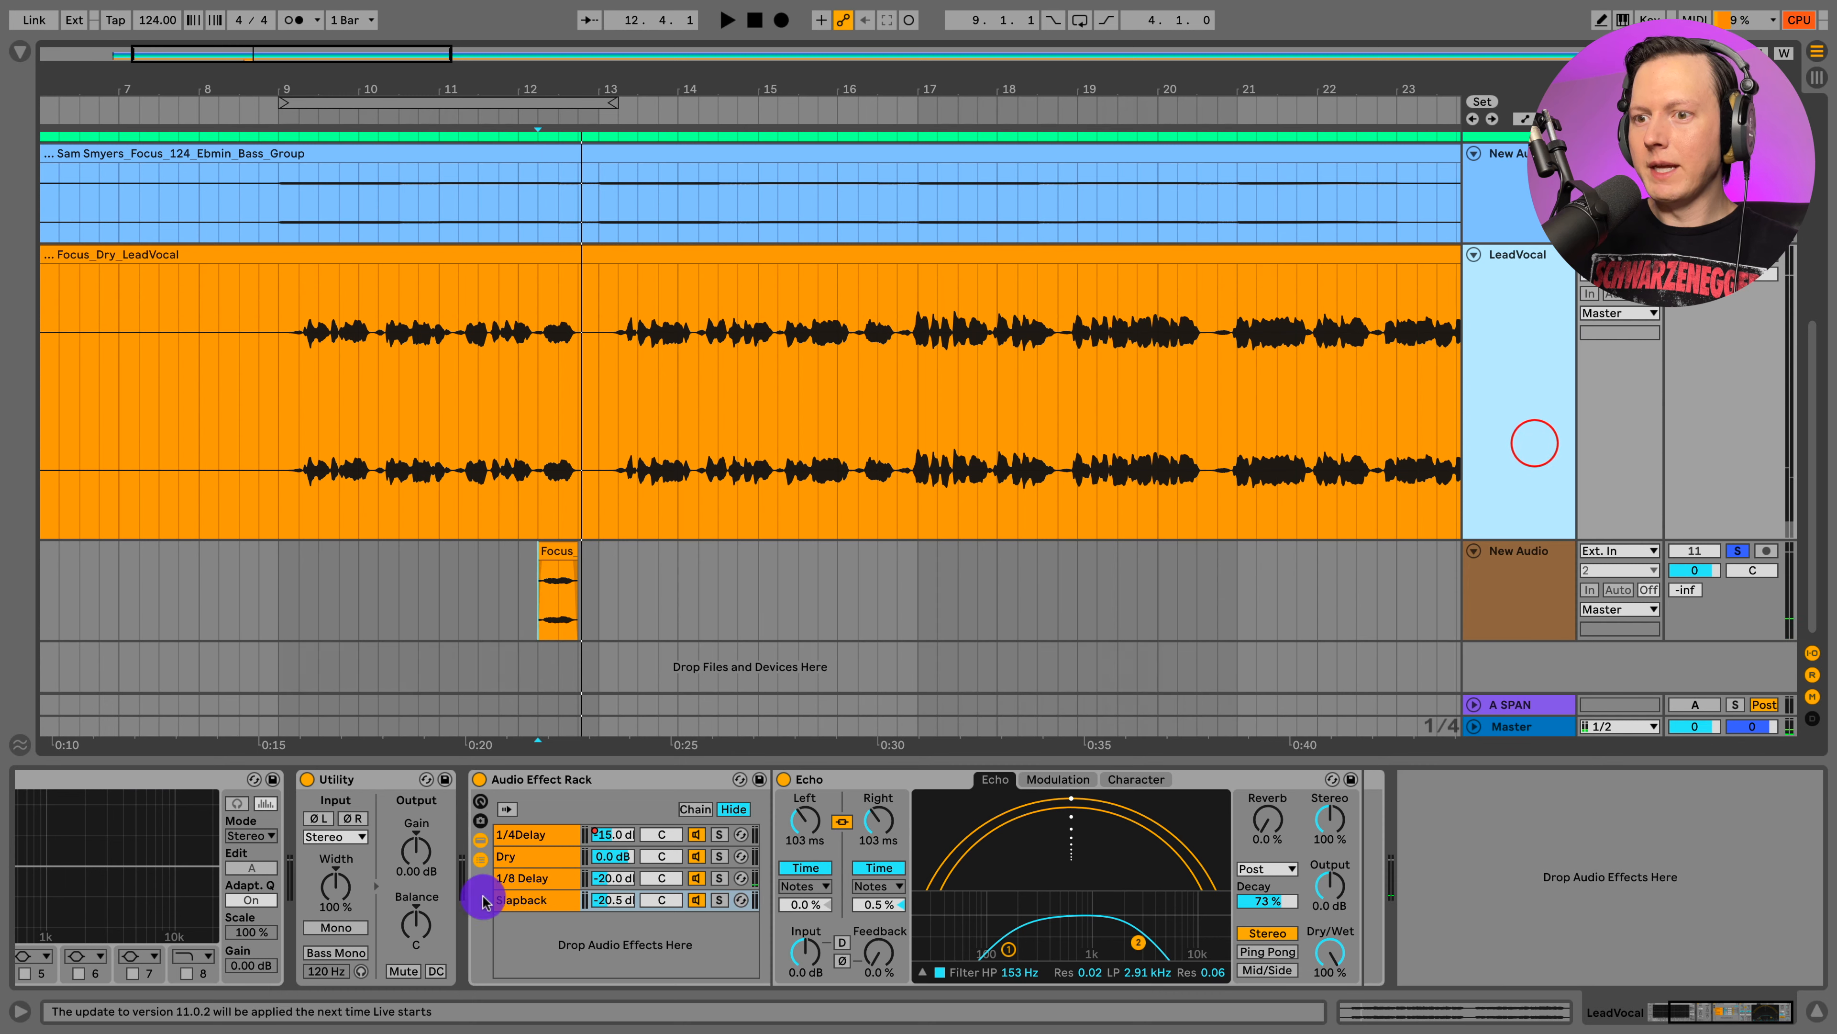
pyautogui.click(837, 784)
pyautogui.click(1555, 575)
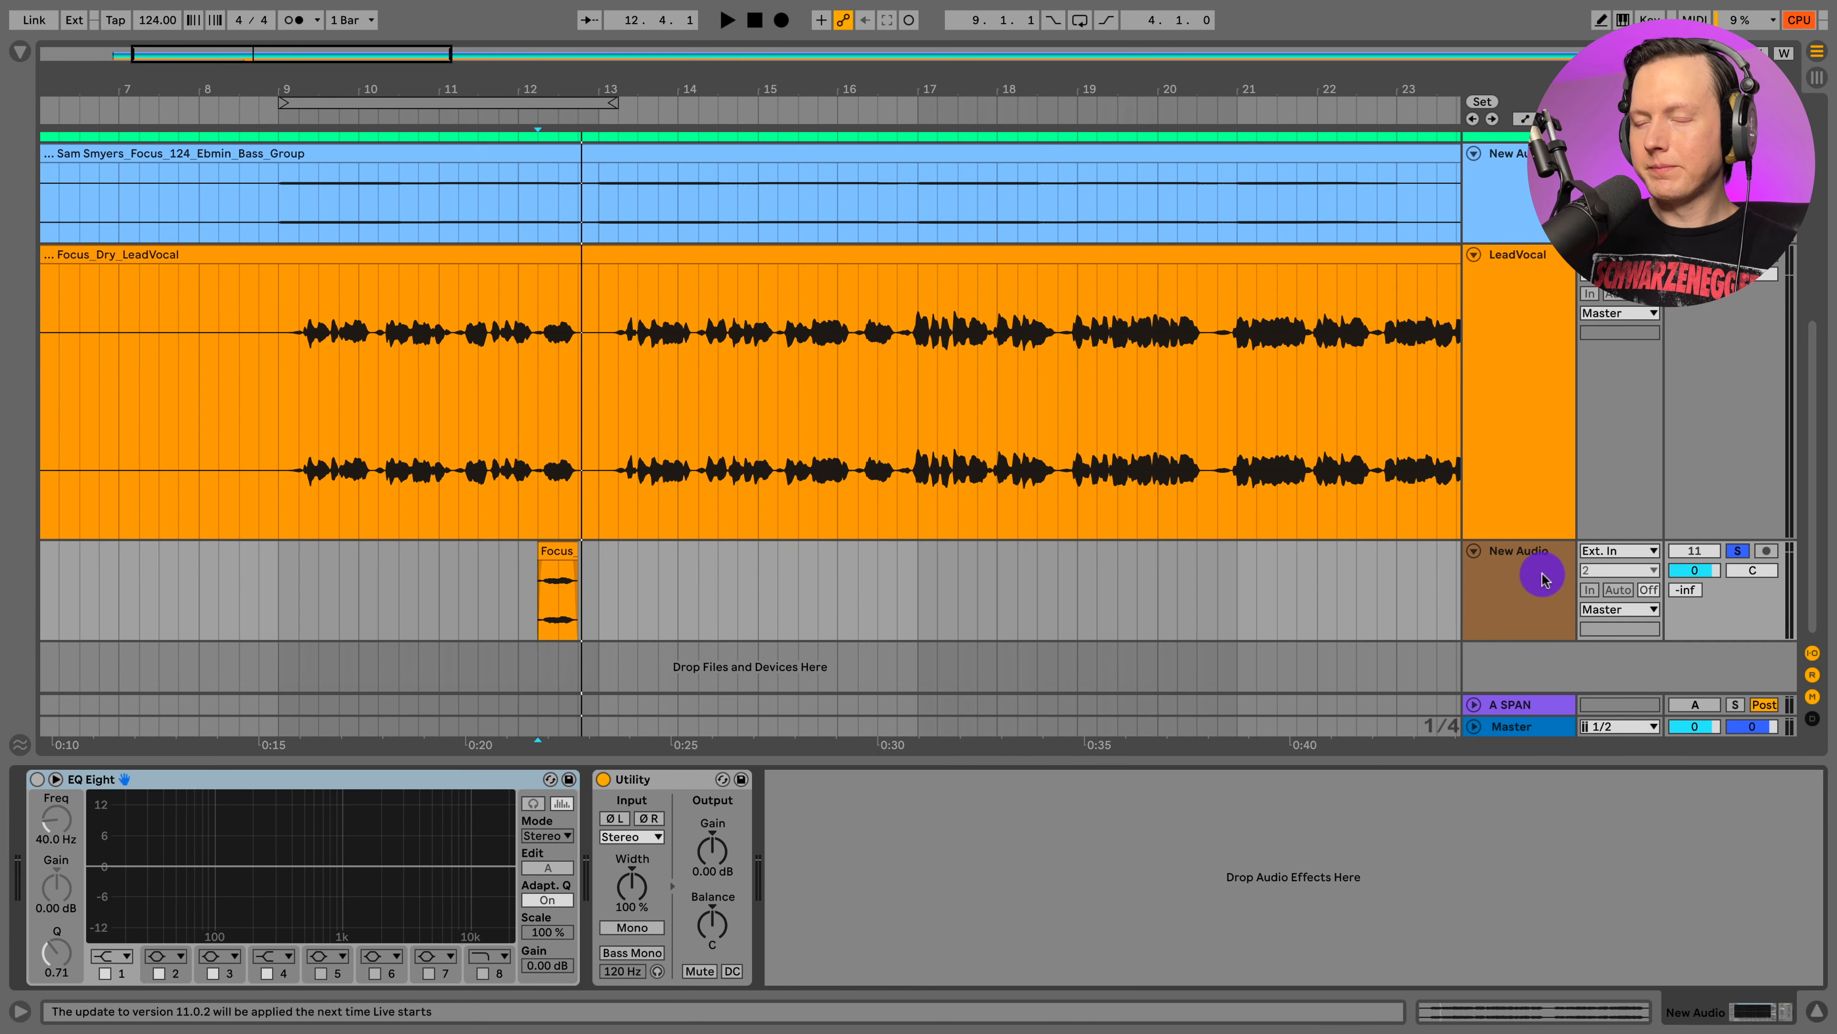
pyautogui.hotkey('ctrl', 'v')
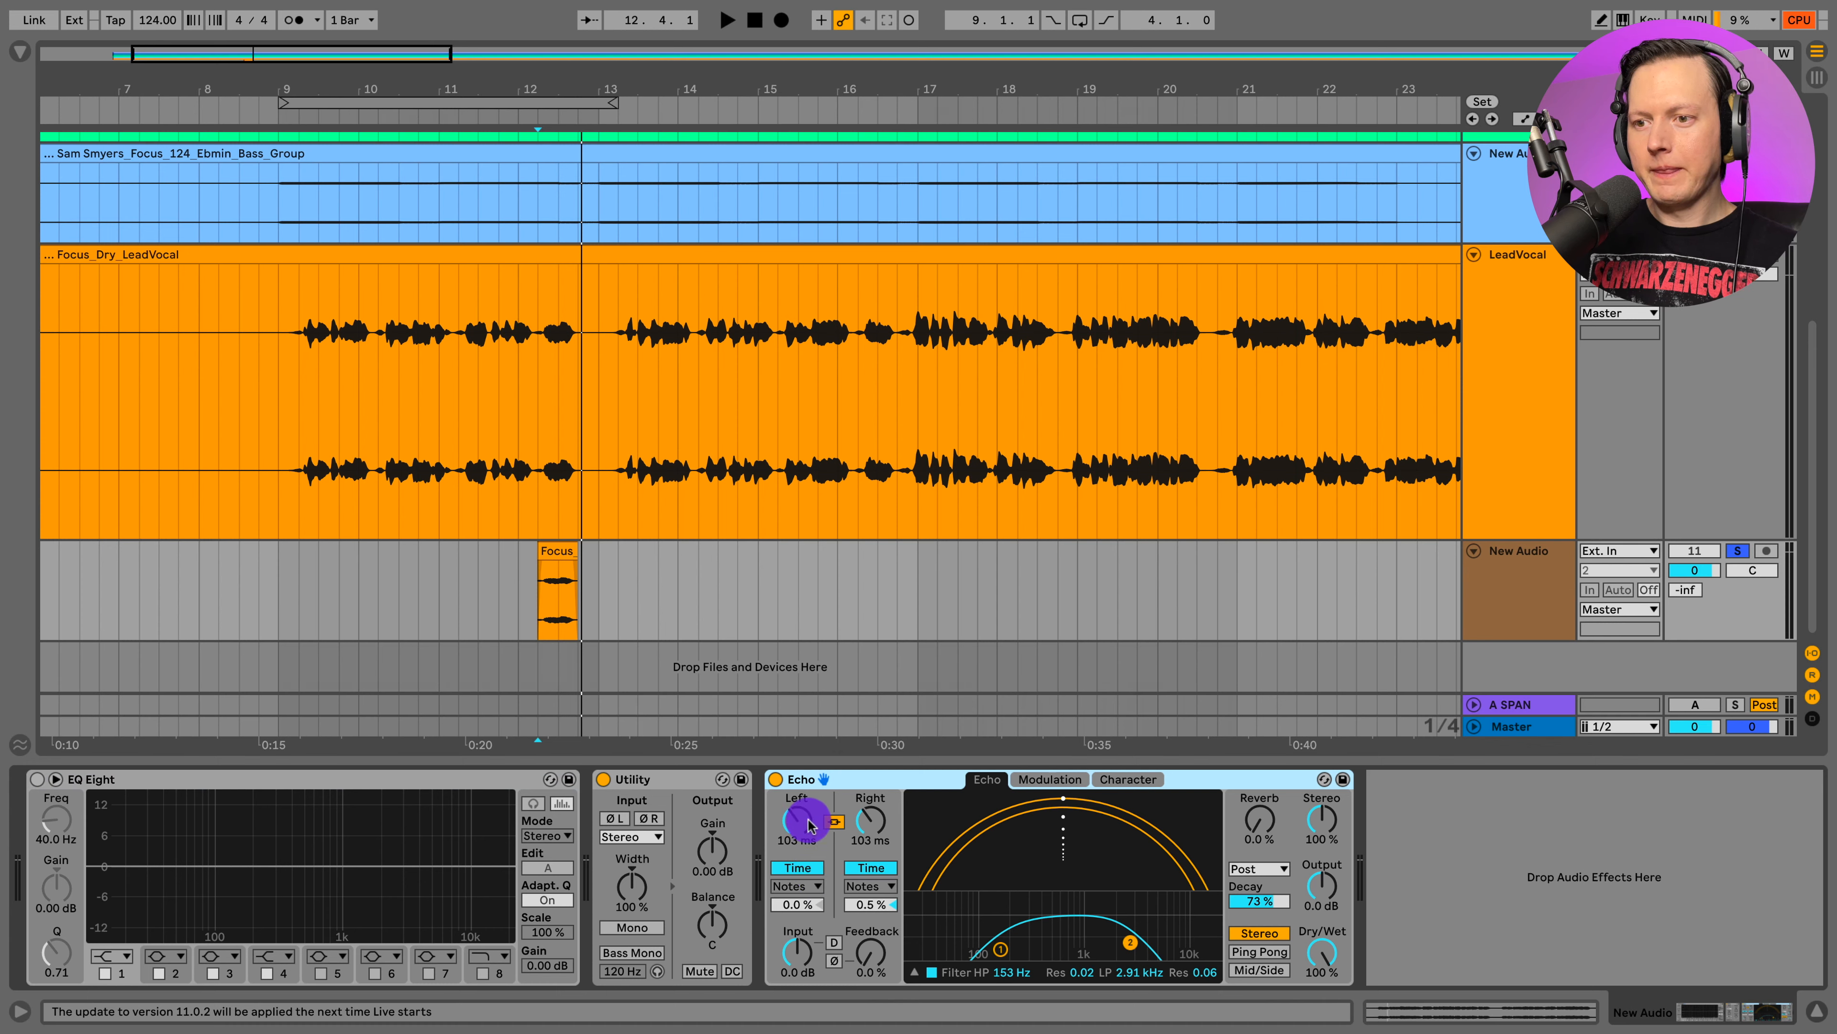
# Set the new track's Echo to synced 1/2 timing with 64% feedback and 39% reverb, and play the copied phrase
pyautogui.click(791, 866)
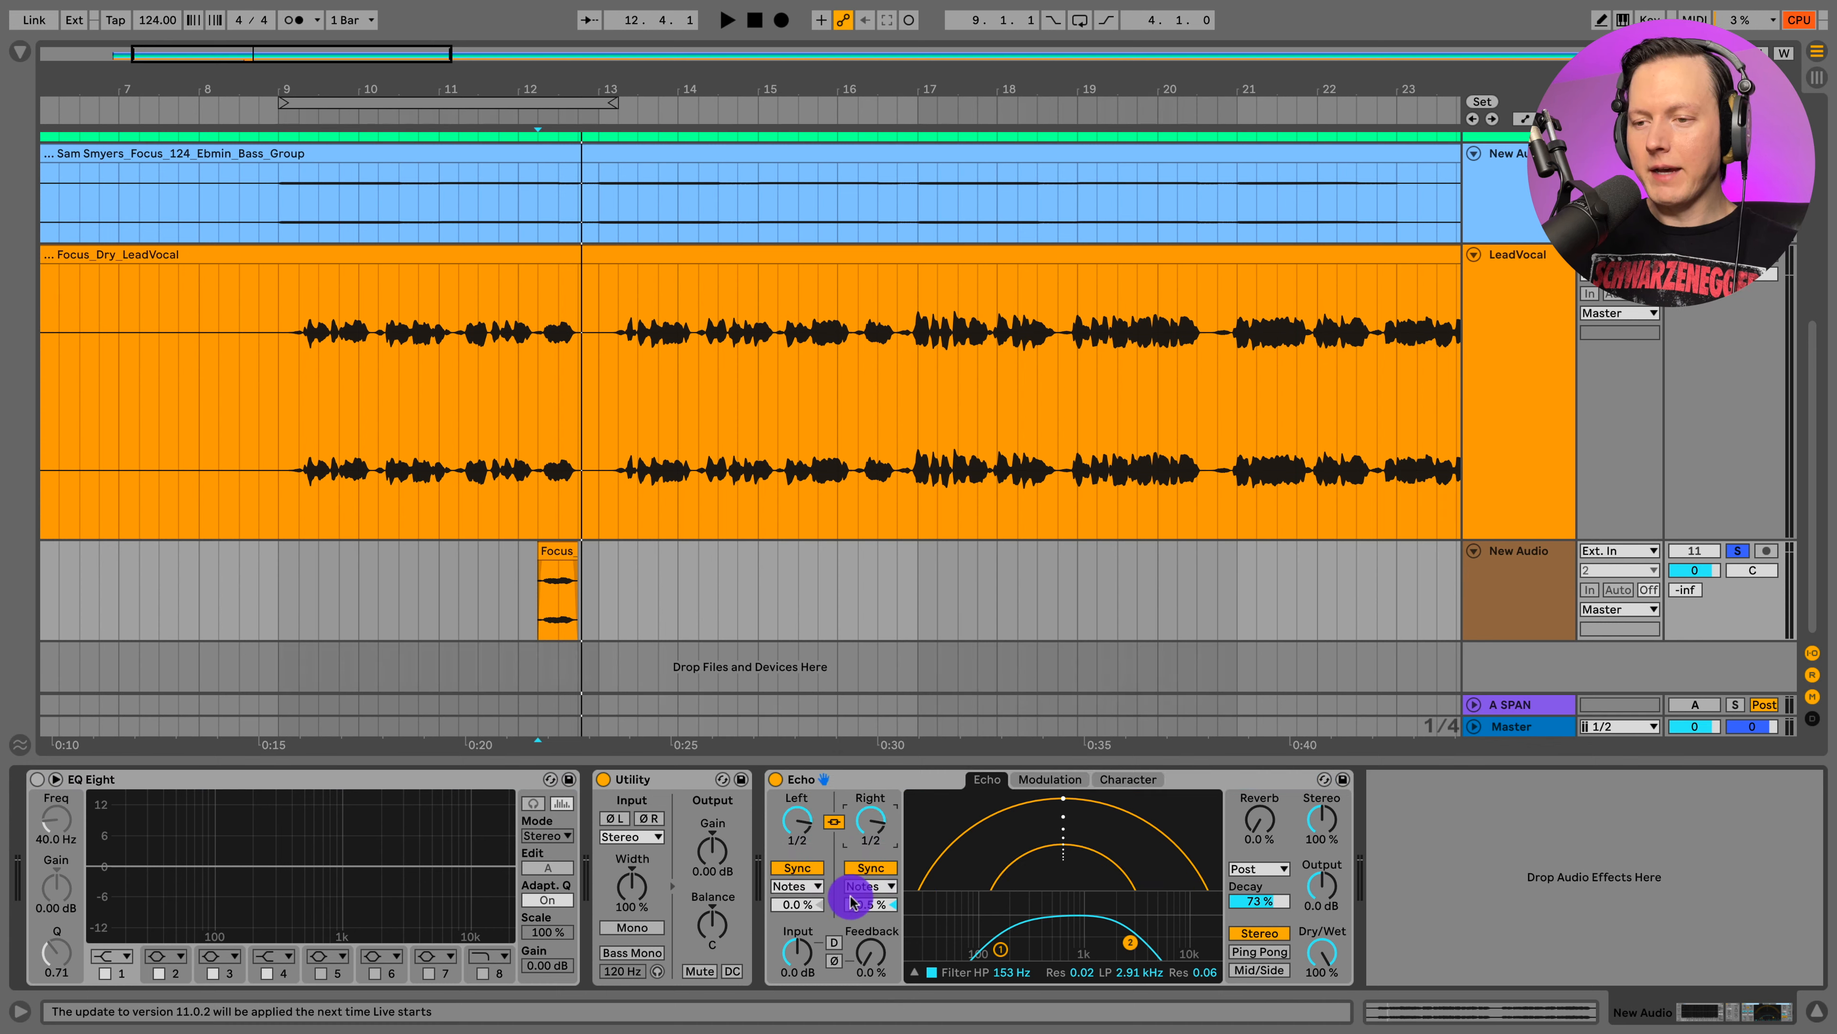
pyautogui.press('space')
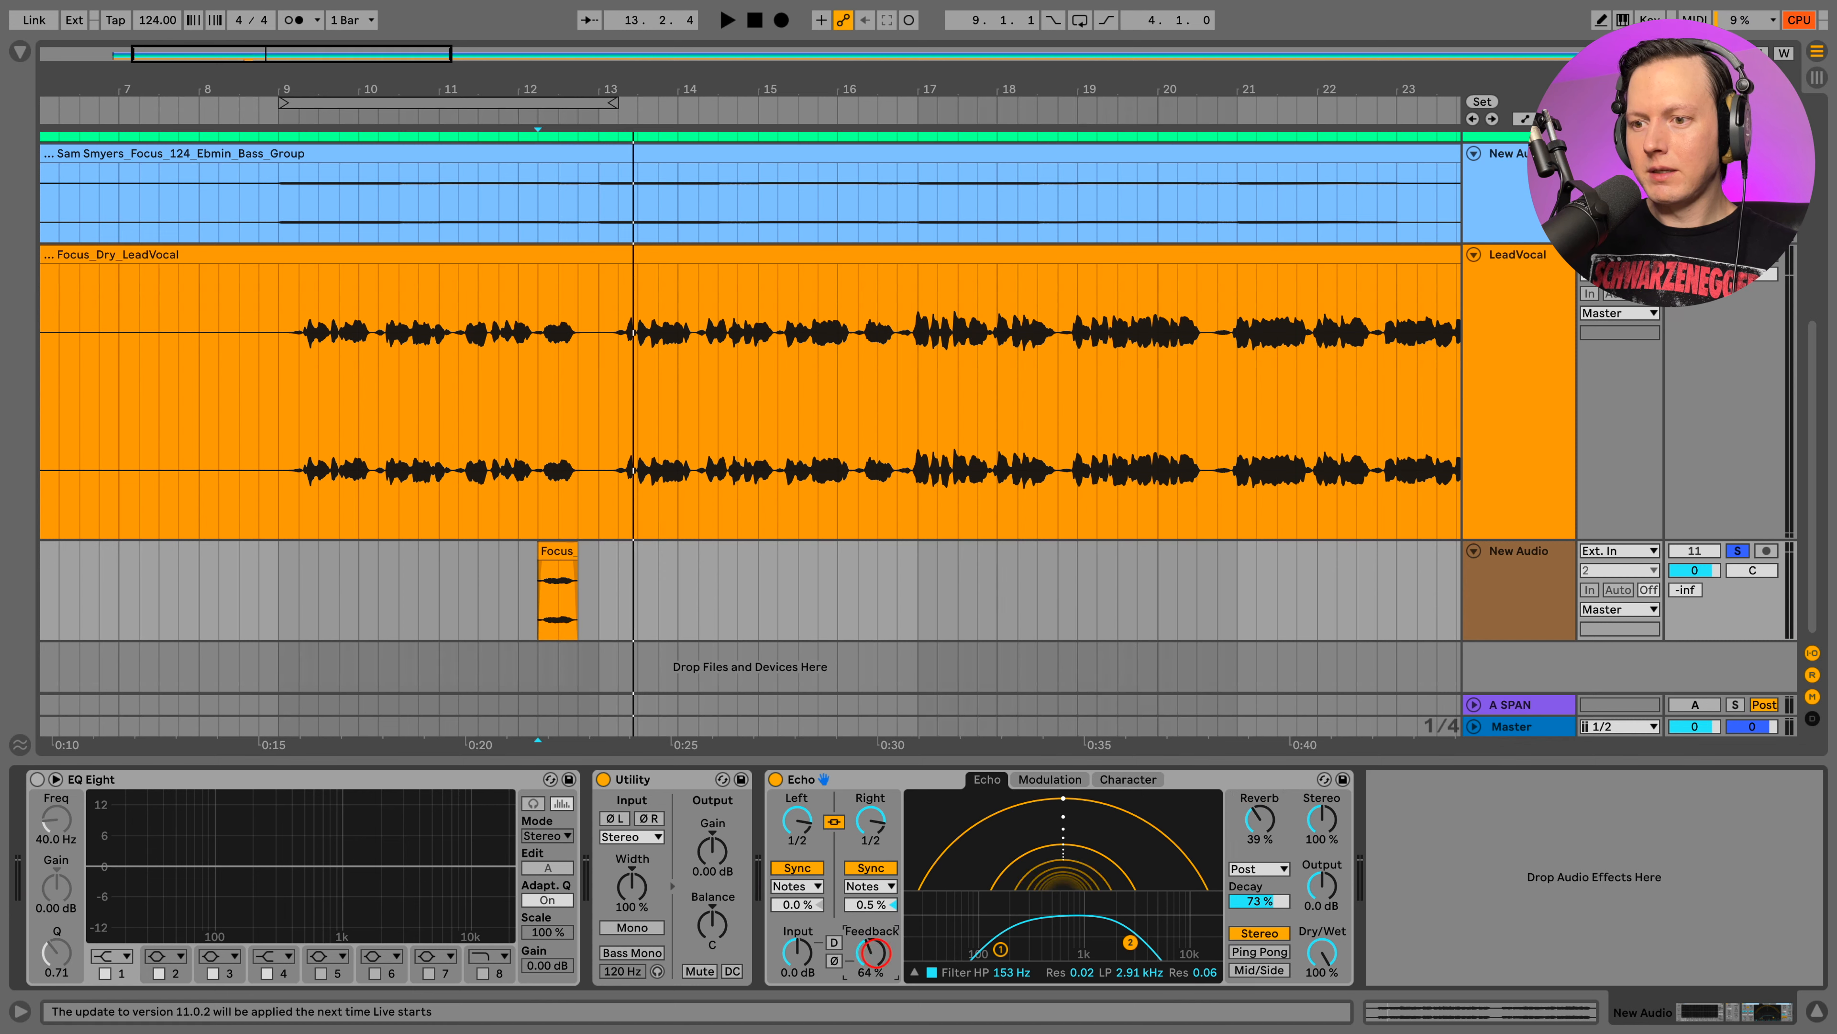
# Switch the new track's Echo to Ping Pong mode with 31% reverb, and audition the copied phrase from 12.2.1
pyautogui.click(1266, 818)
pyautogui.moveTo(1268, 818); pyautogui.dragTo(1267, 814)
pyautogui.press('space')
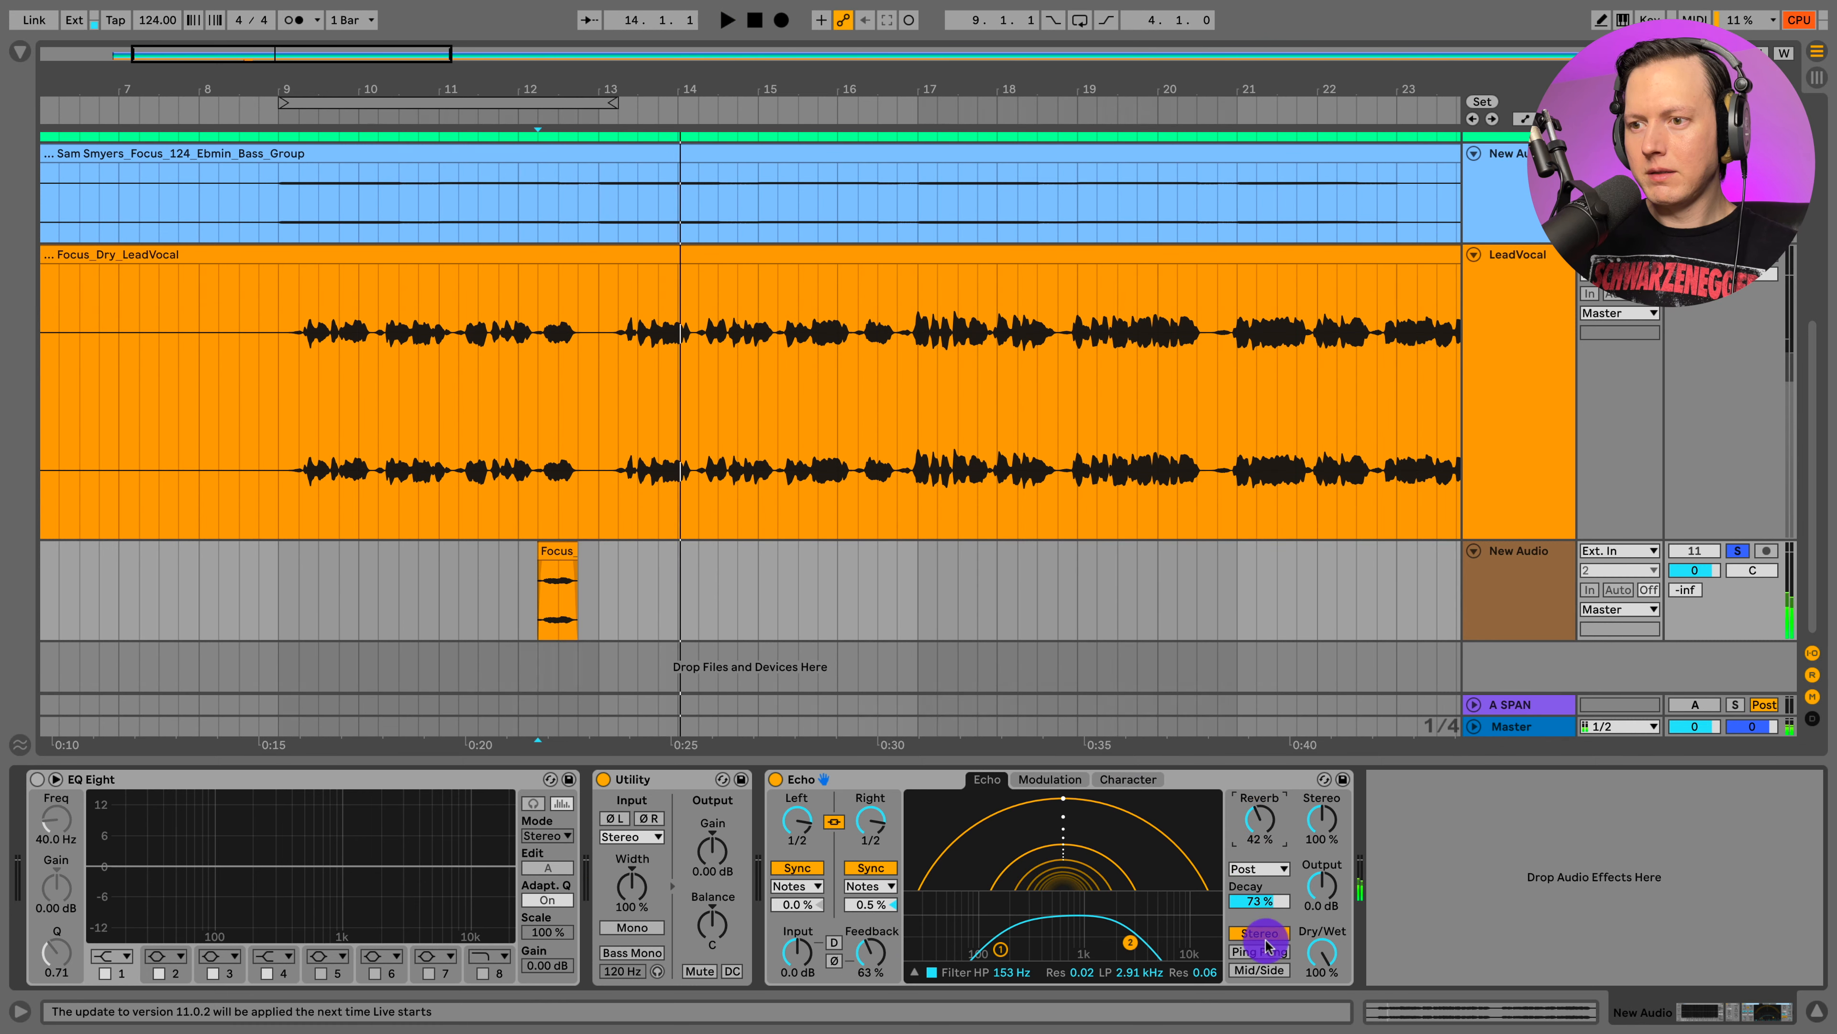
pyautogui.press('space')
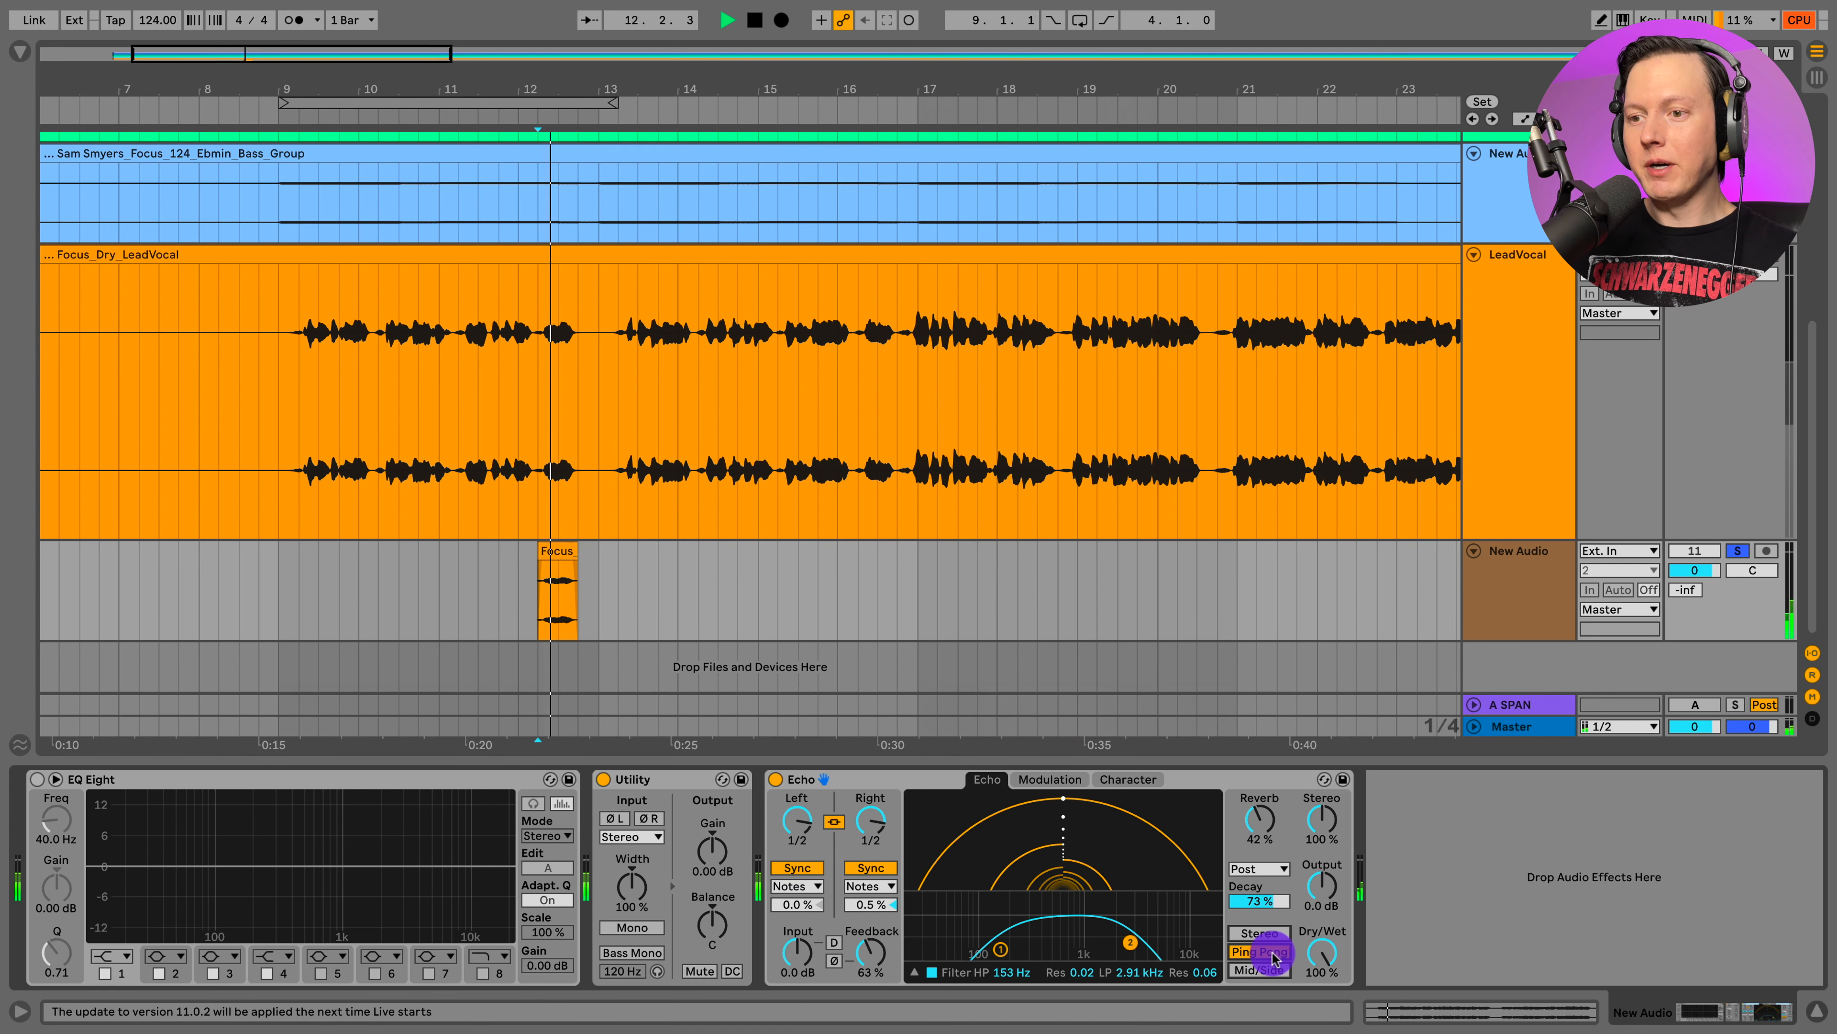
pyautogui.moveTo(1264, 816); pyautogui.dragTo(1265, 819)
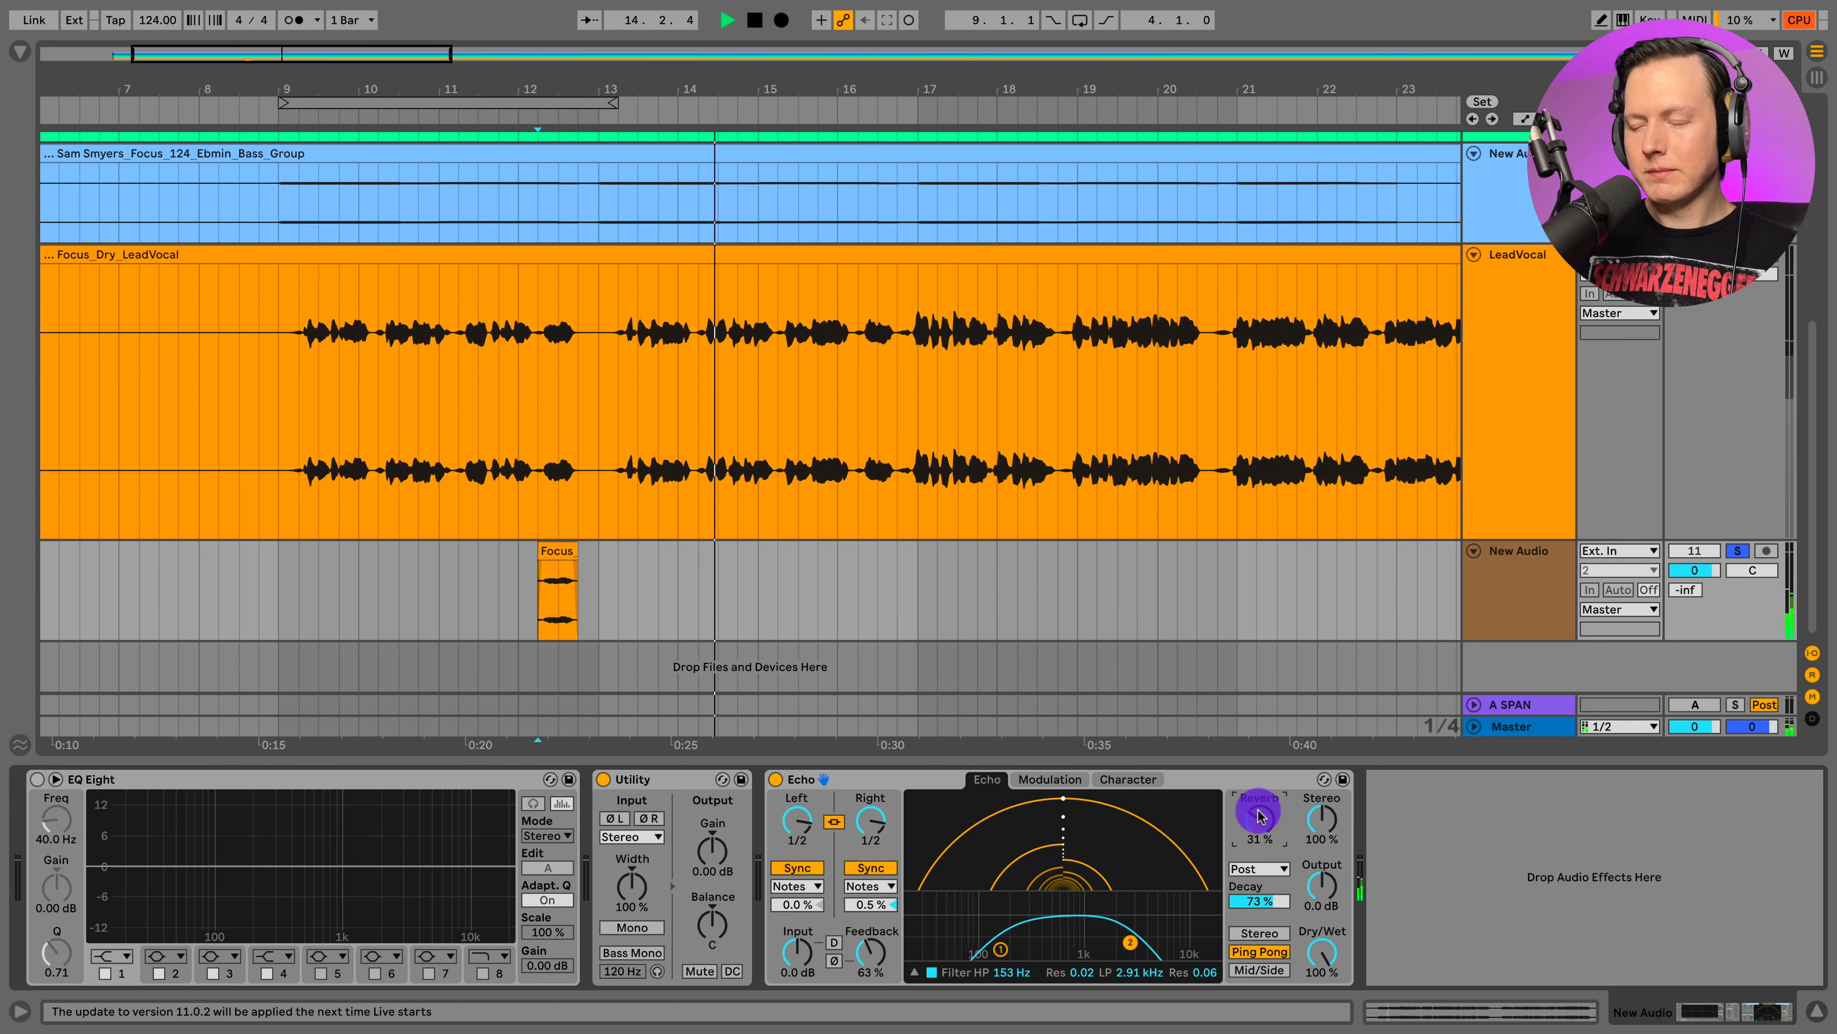
pyautogui.click(539, 599)
pyautogui.press('space')
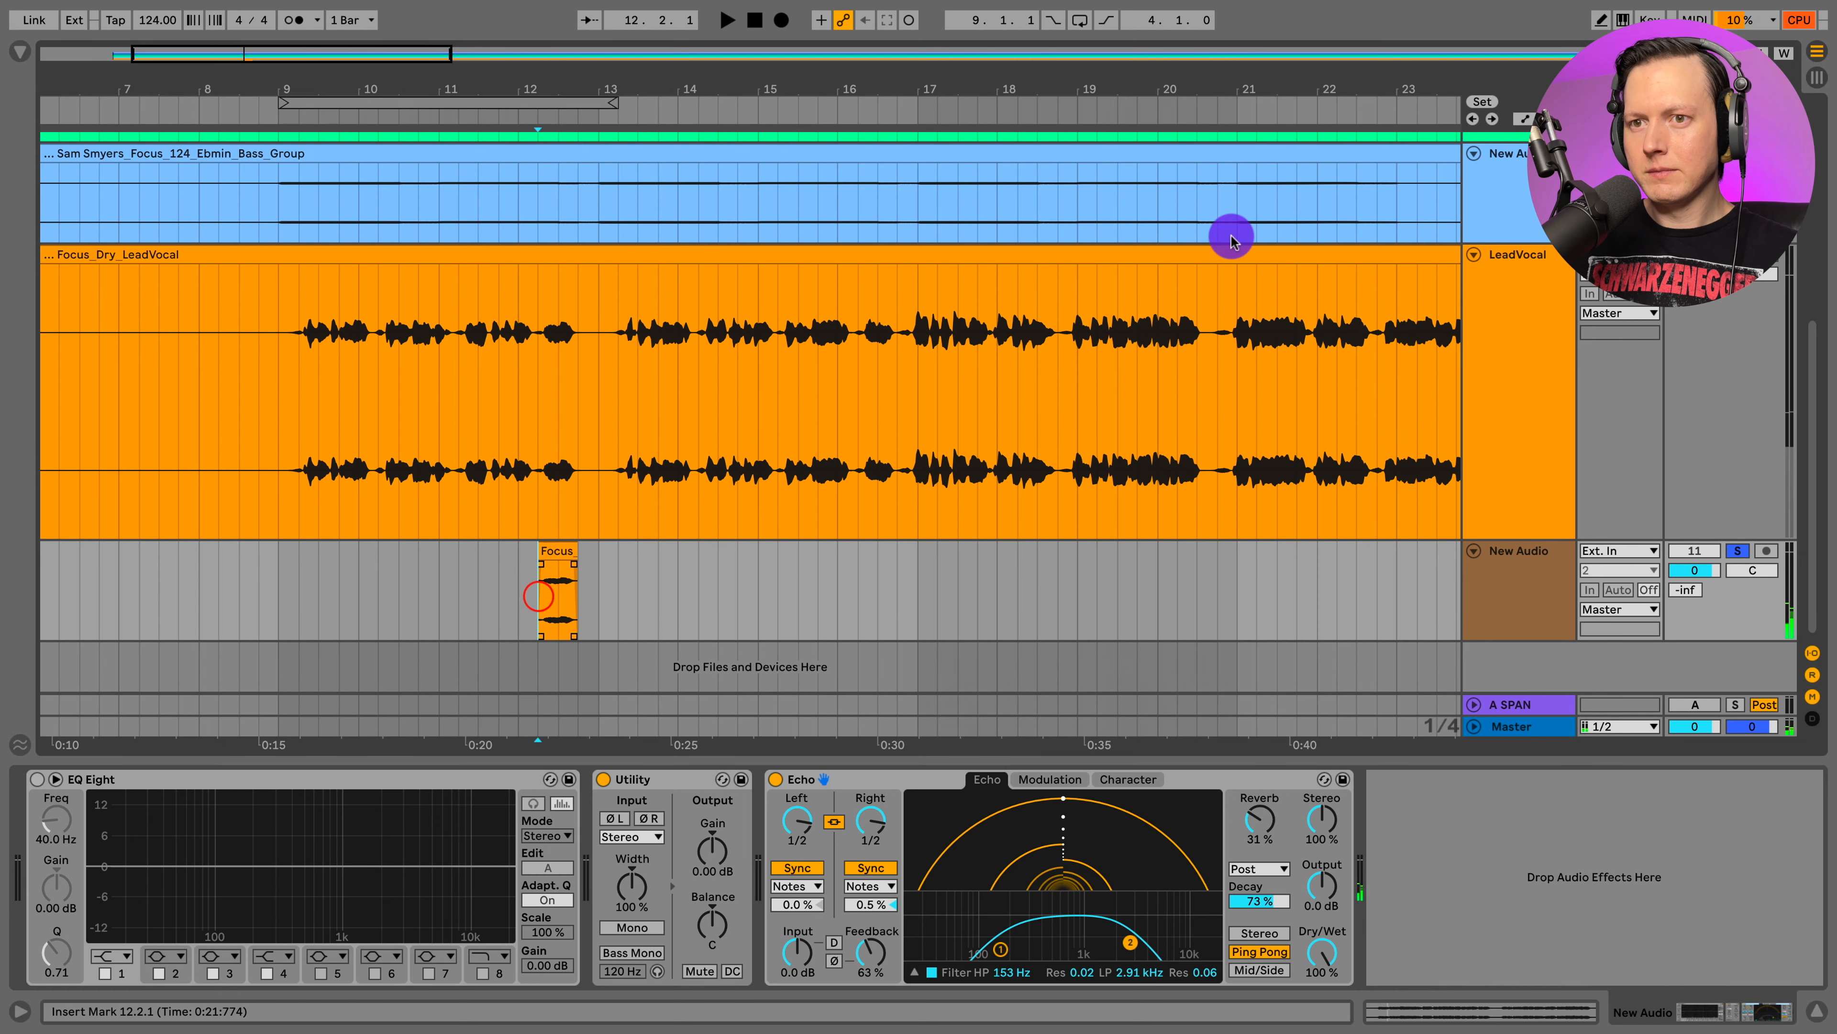
# Check LeadVocal's 1/4Delay chain while playing the vocal together with the delay throw from 11.2.1
pyautogui.click(1494, 289)
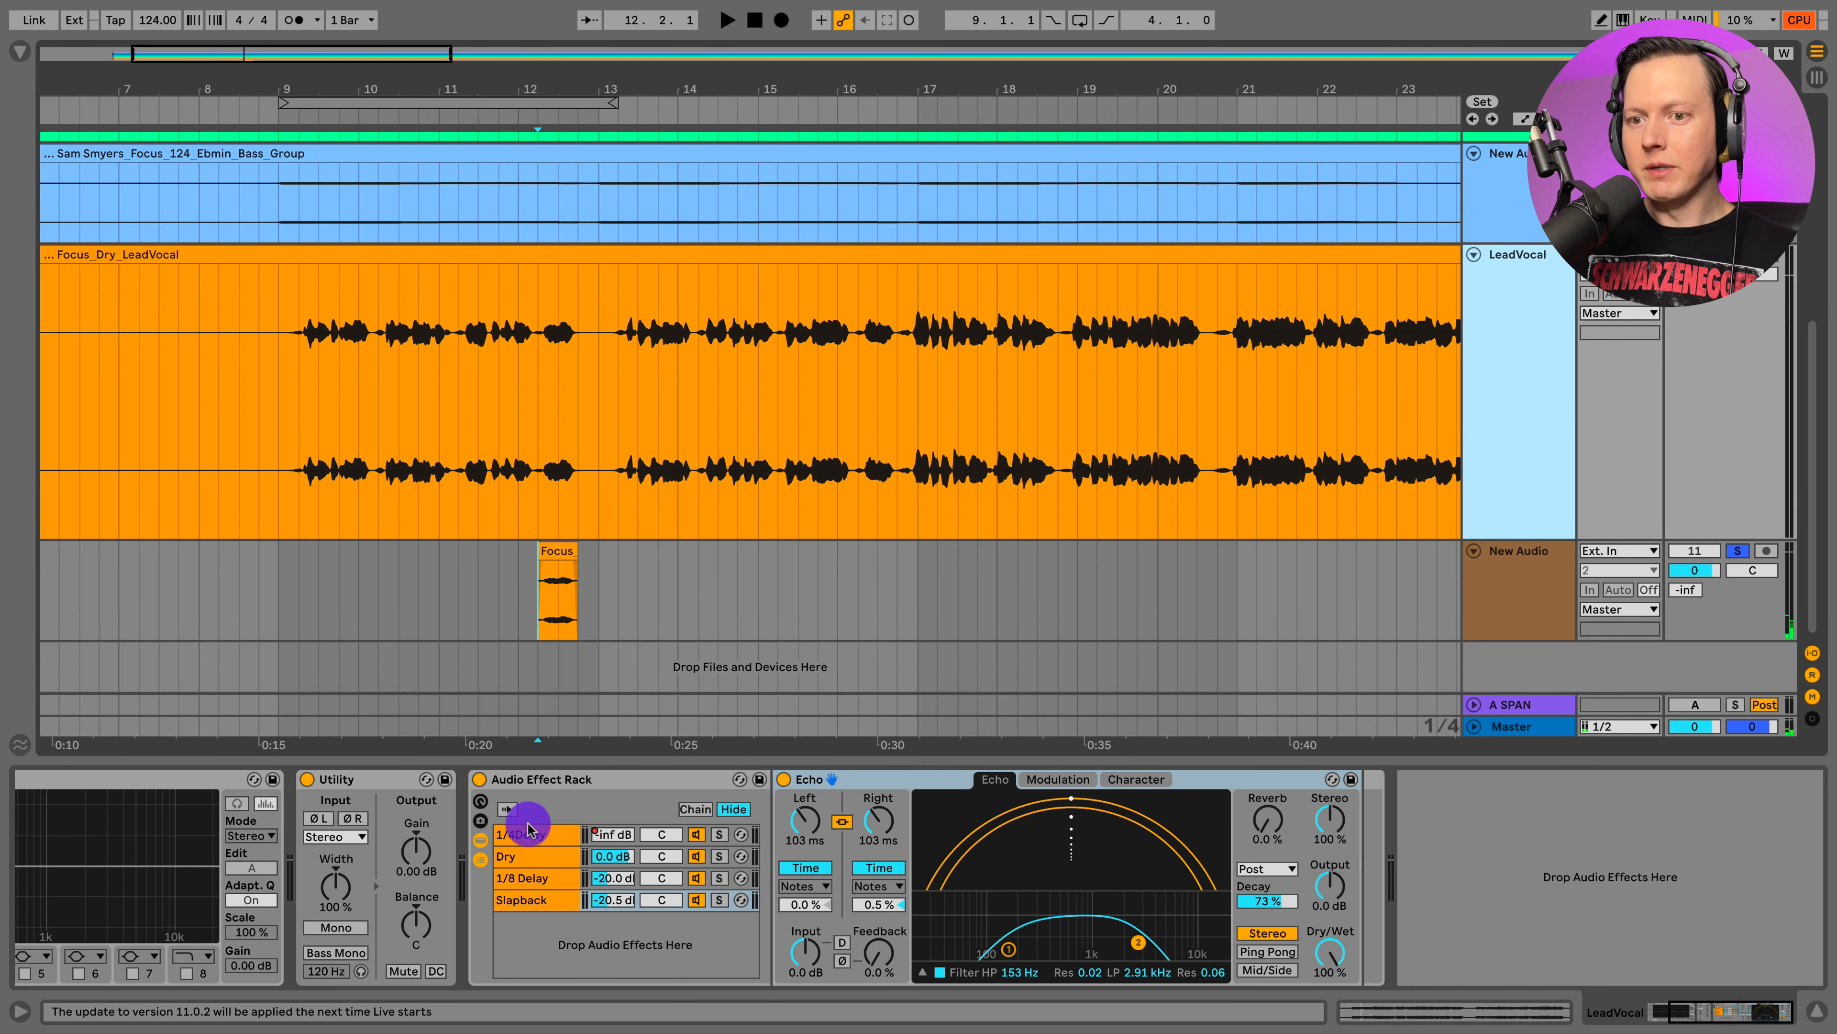
pyautogui.click(678, 840)
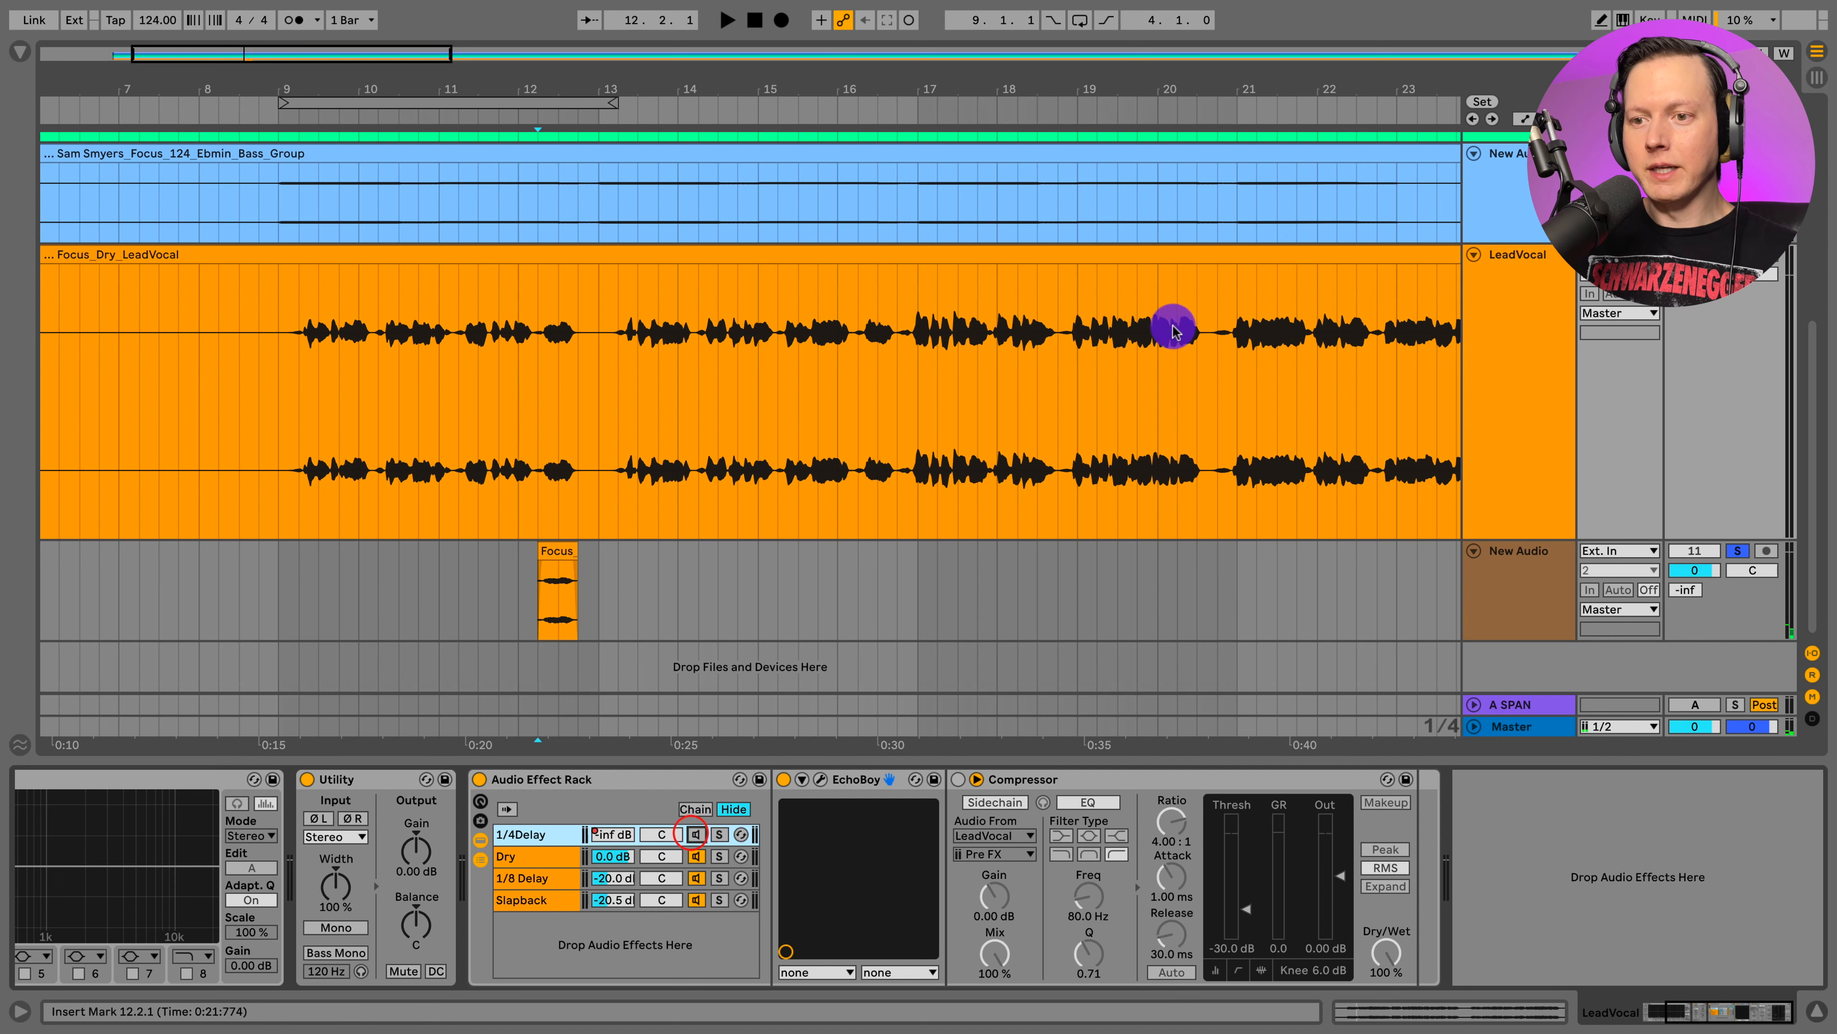
pyautogui.click(454, 412)
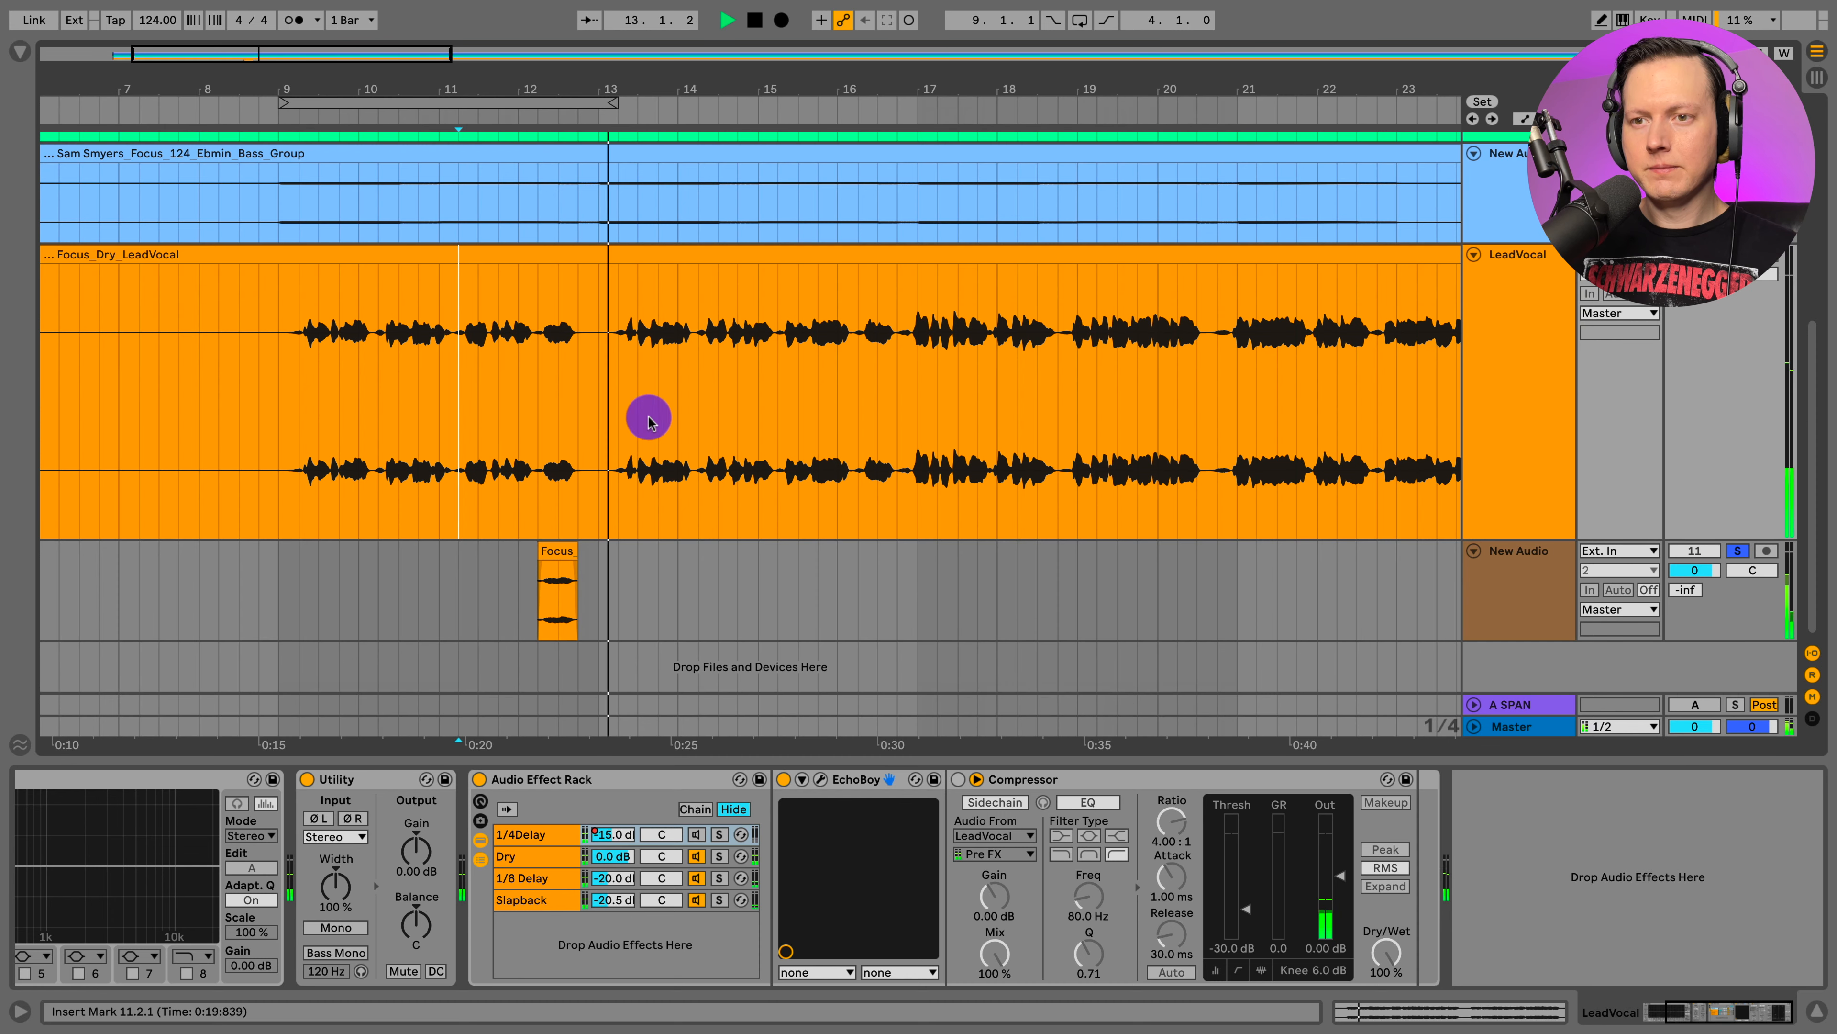
# Lower the new track's volume to -7.6 dB and set its Echo reverb to 24% during playback
pyautogui.click(1491, 540)
pyautogui.moveTo(1683, 574); pyautogui.dragTo(1699, 577)
pyautogui.press('space')
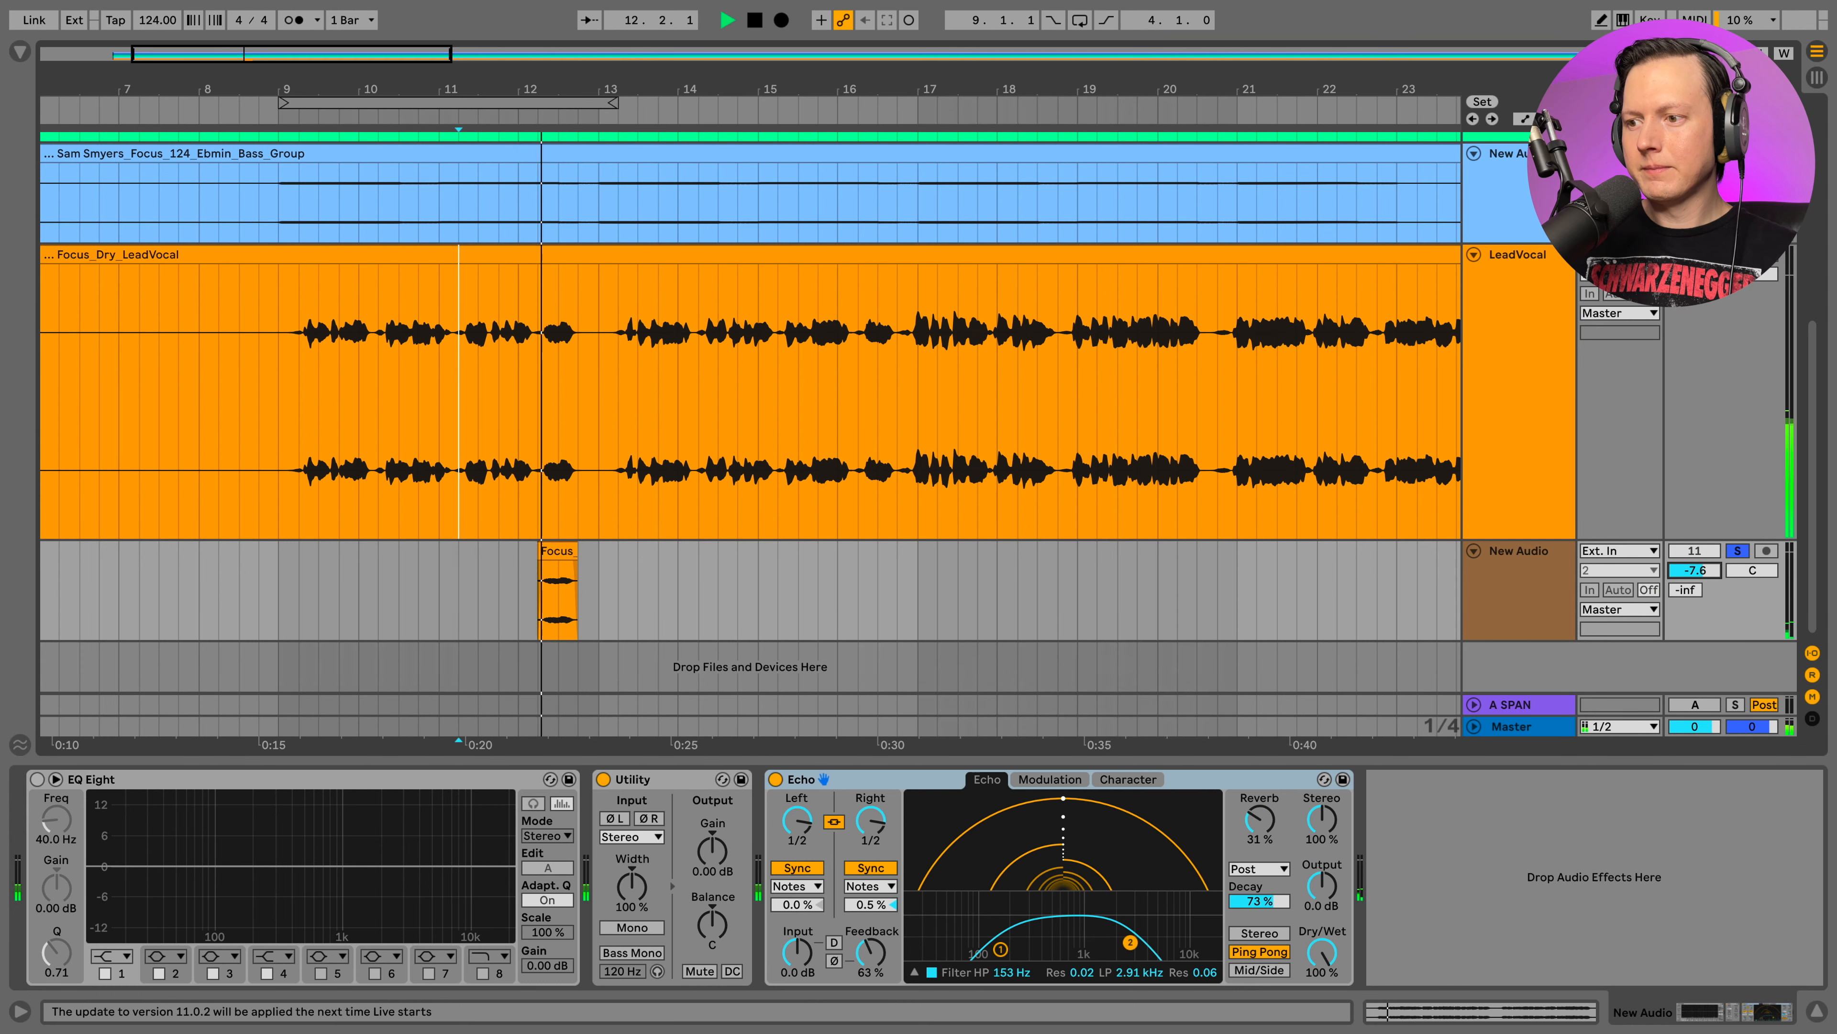
pyautogui.moveTo(1262, 831); pyautogui.dragTo(1261, 838)
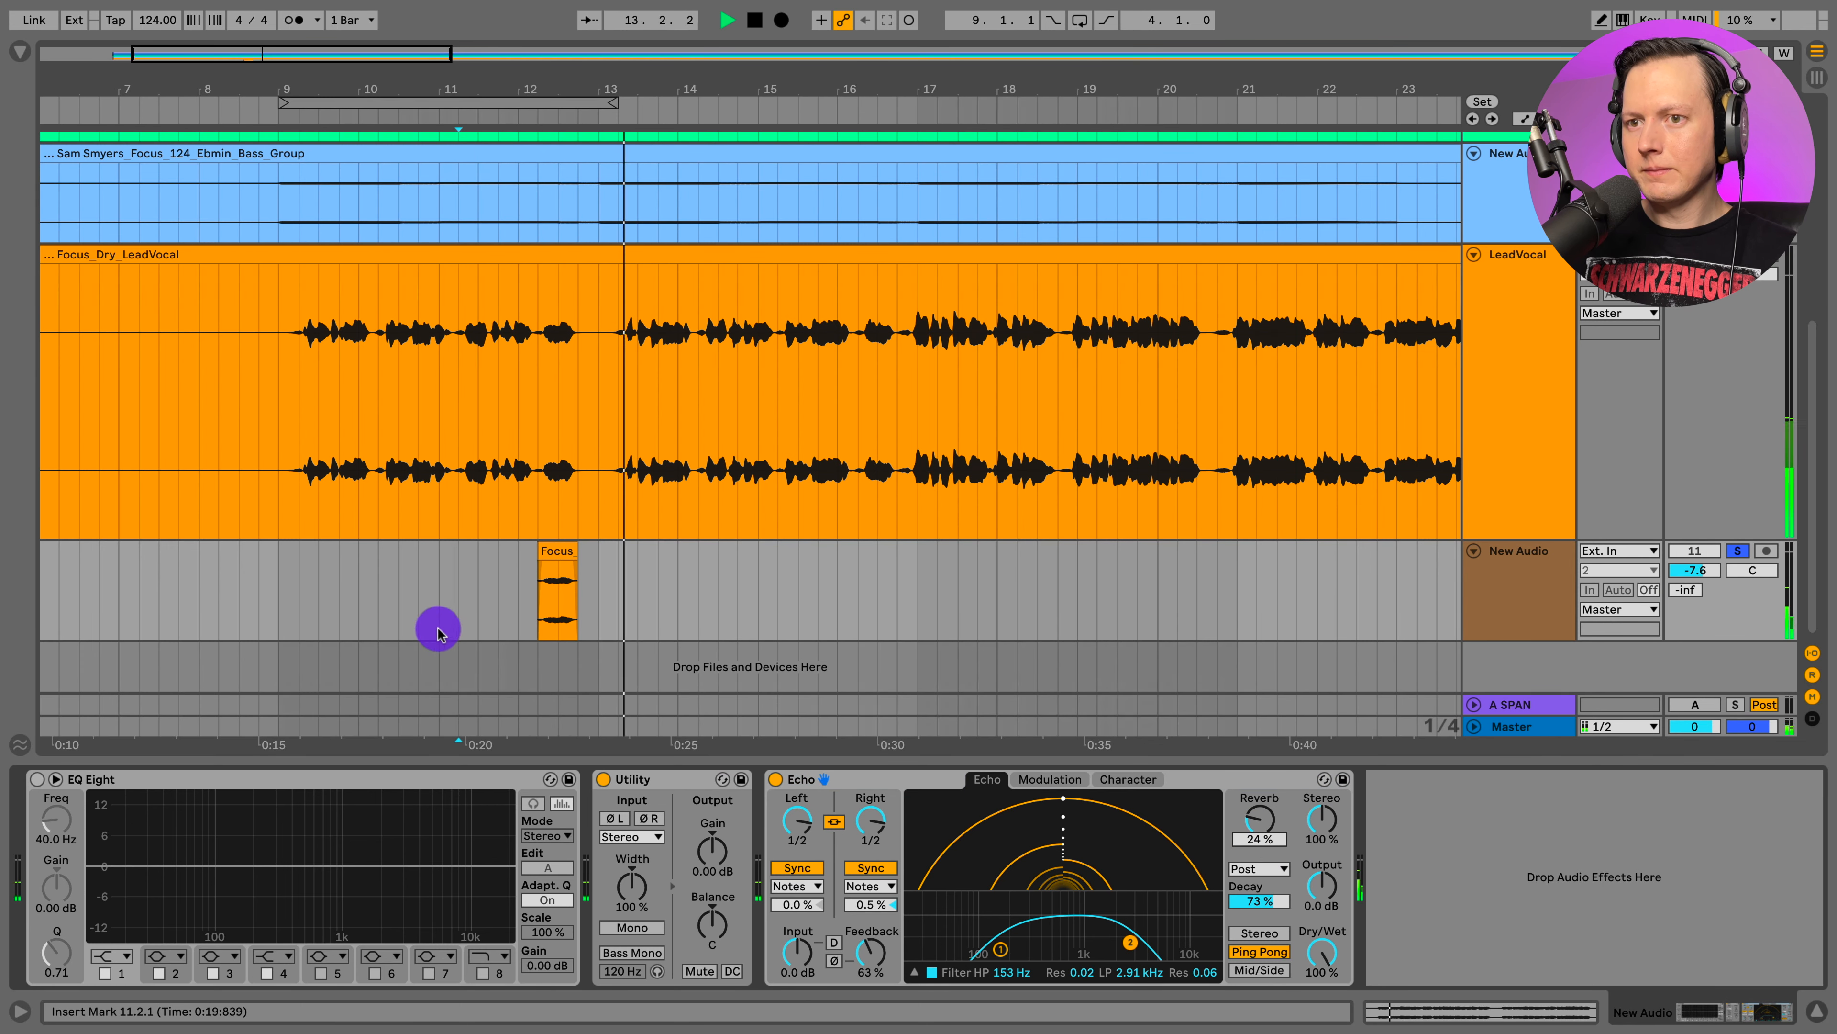
# Turn off the new track's solo and play the arrangement from bar 9 to judge the throw's volume
pyautogui.click(279, 597)
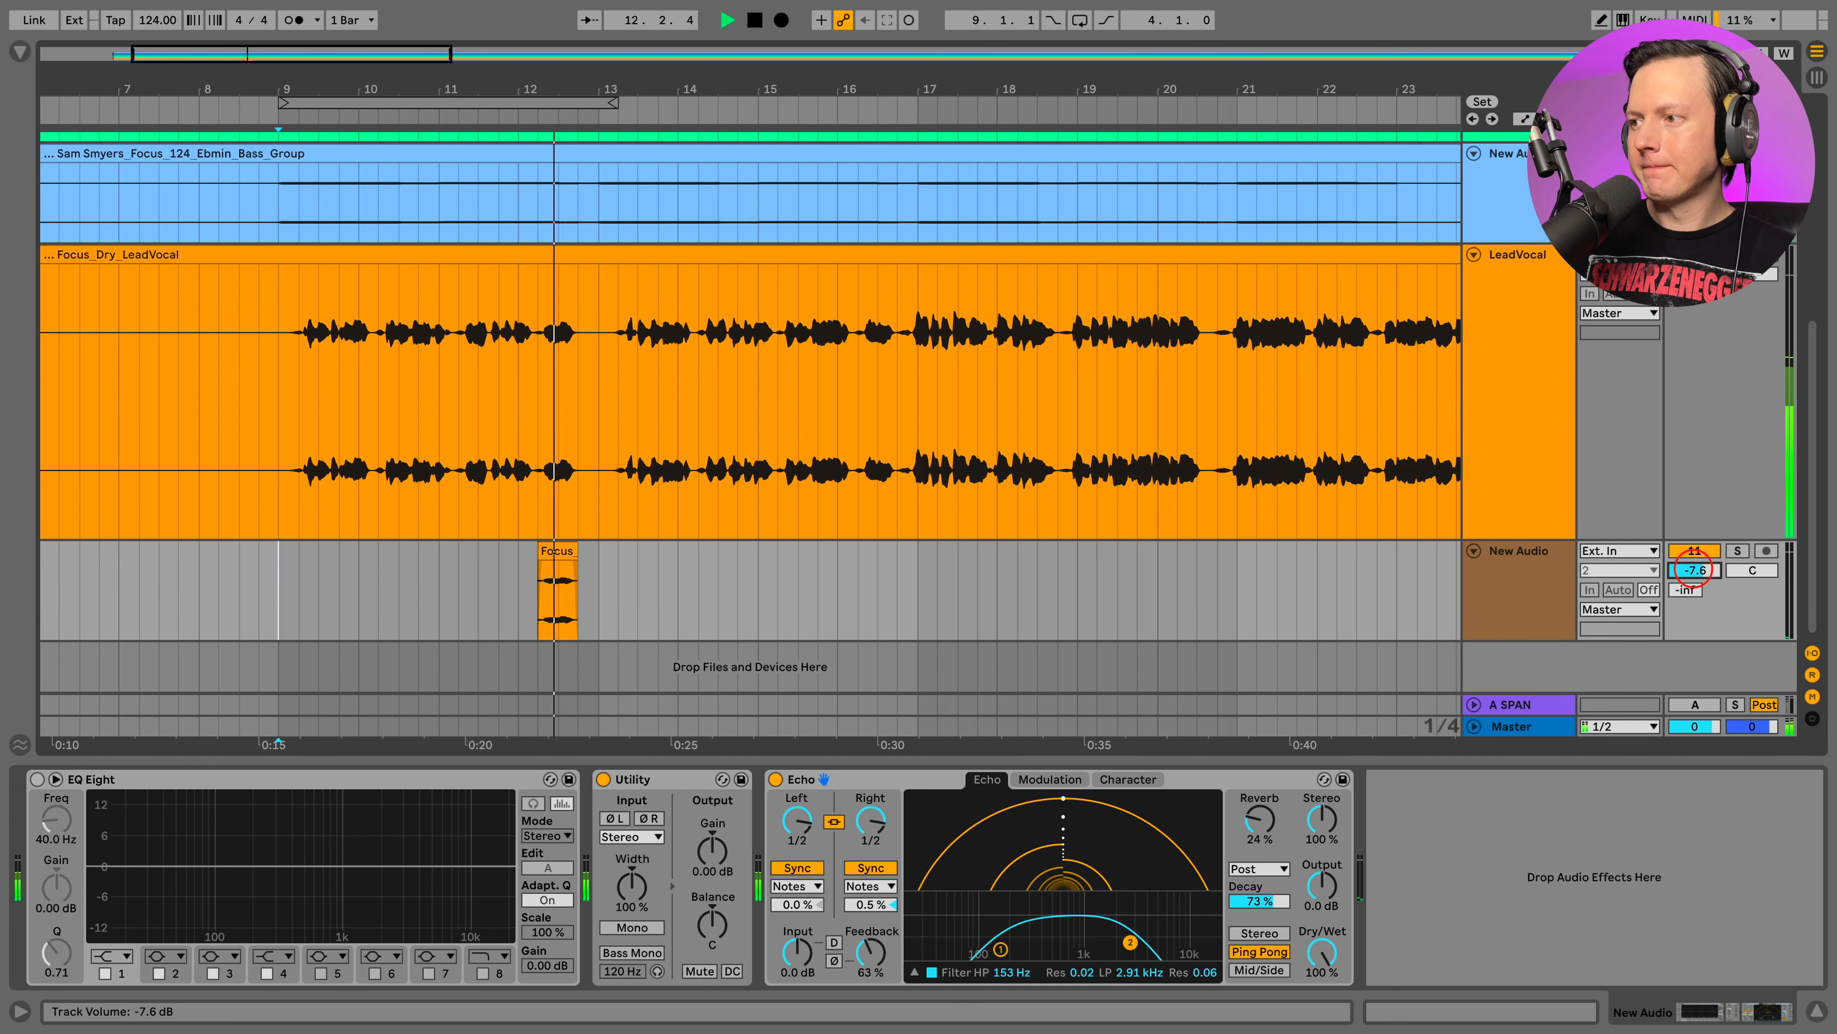
pyautogui.click(1694, 571)
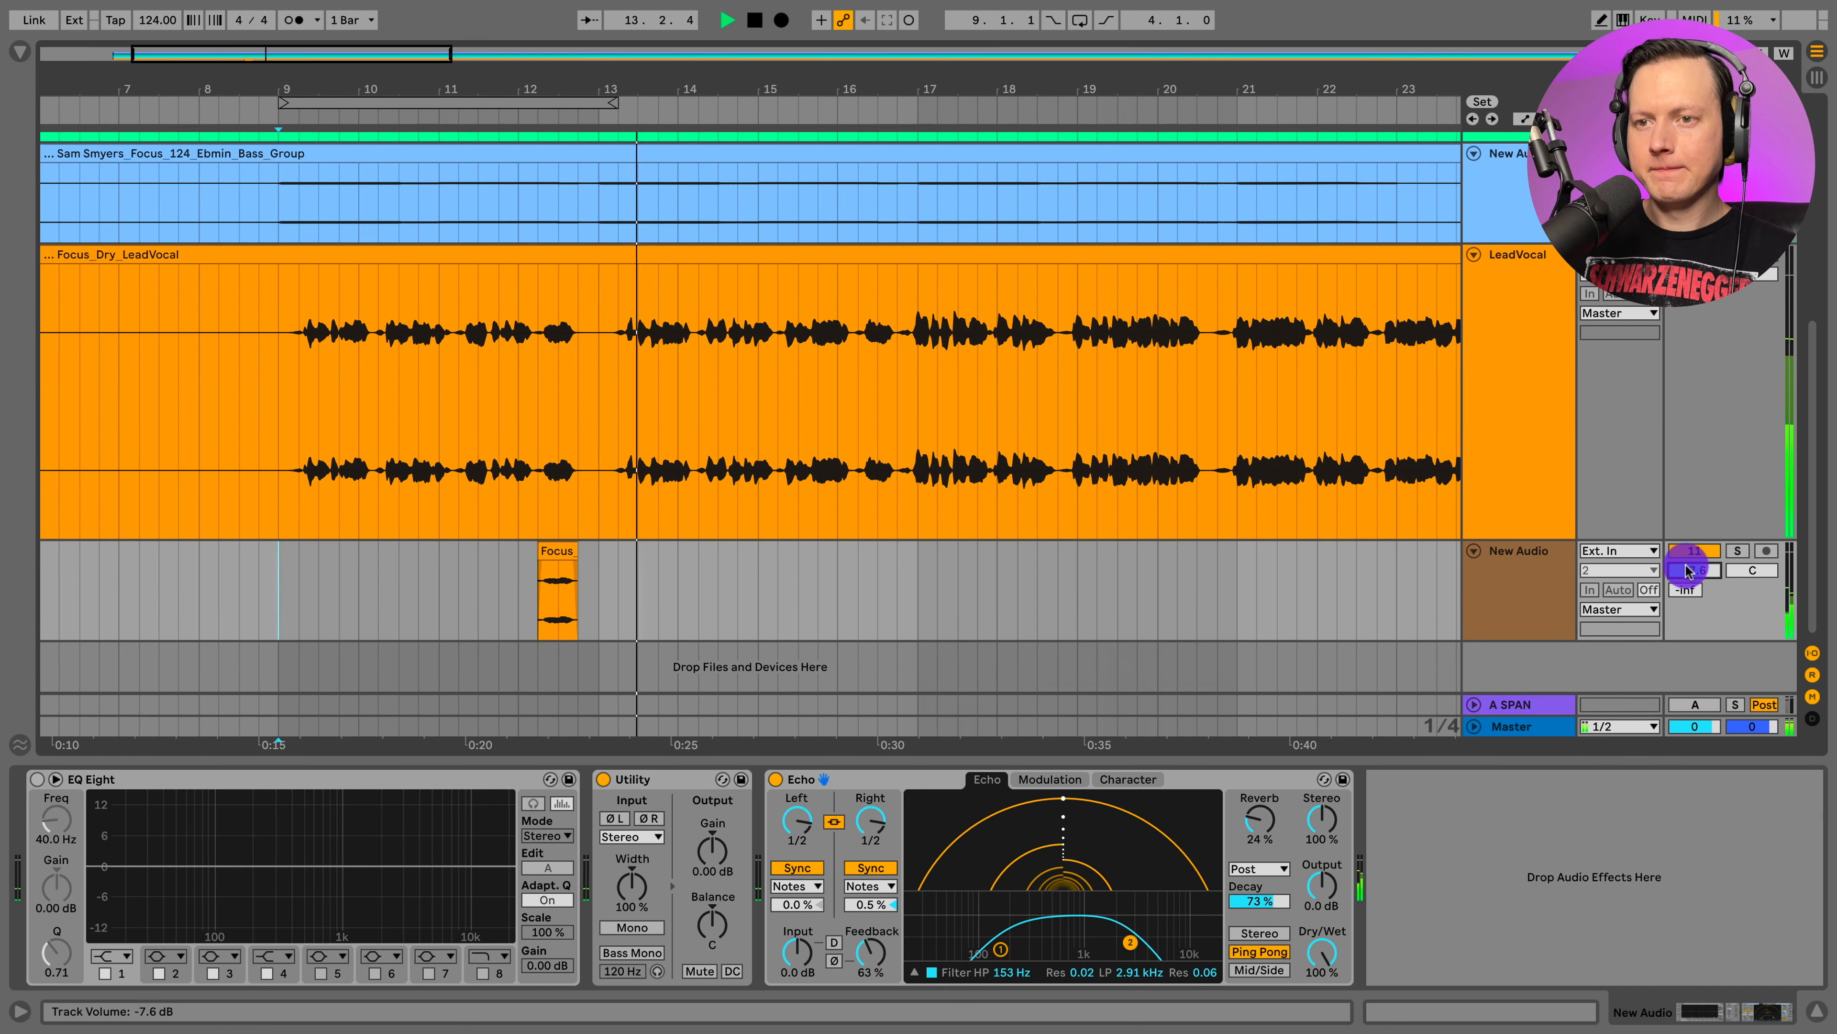